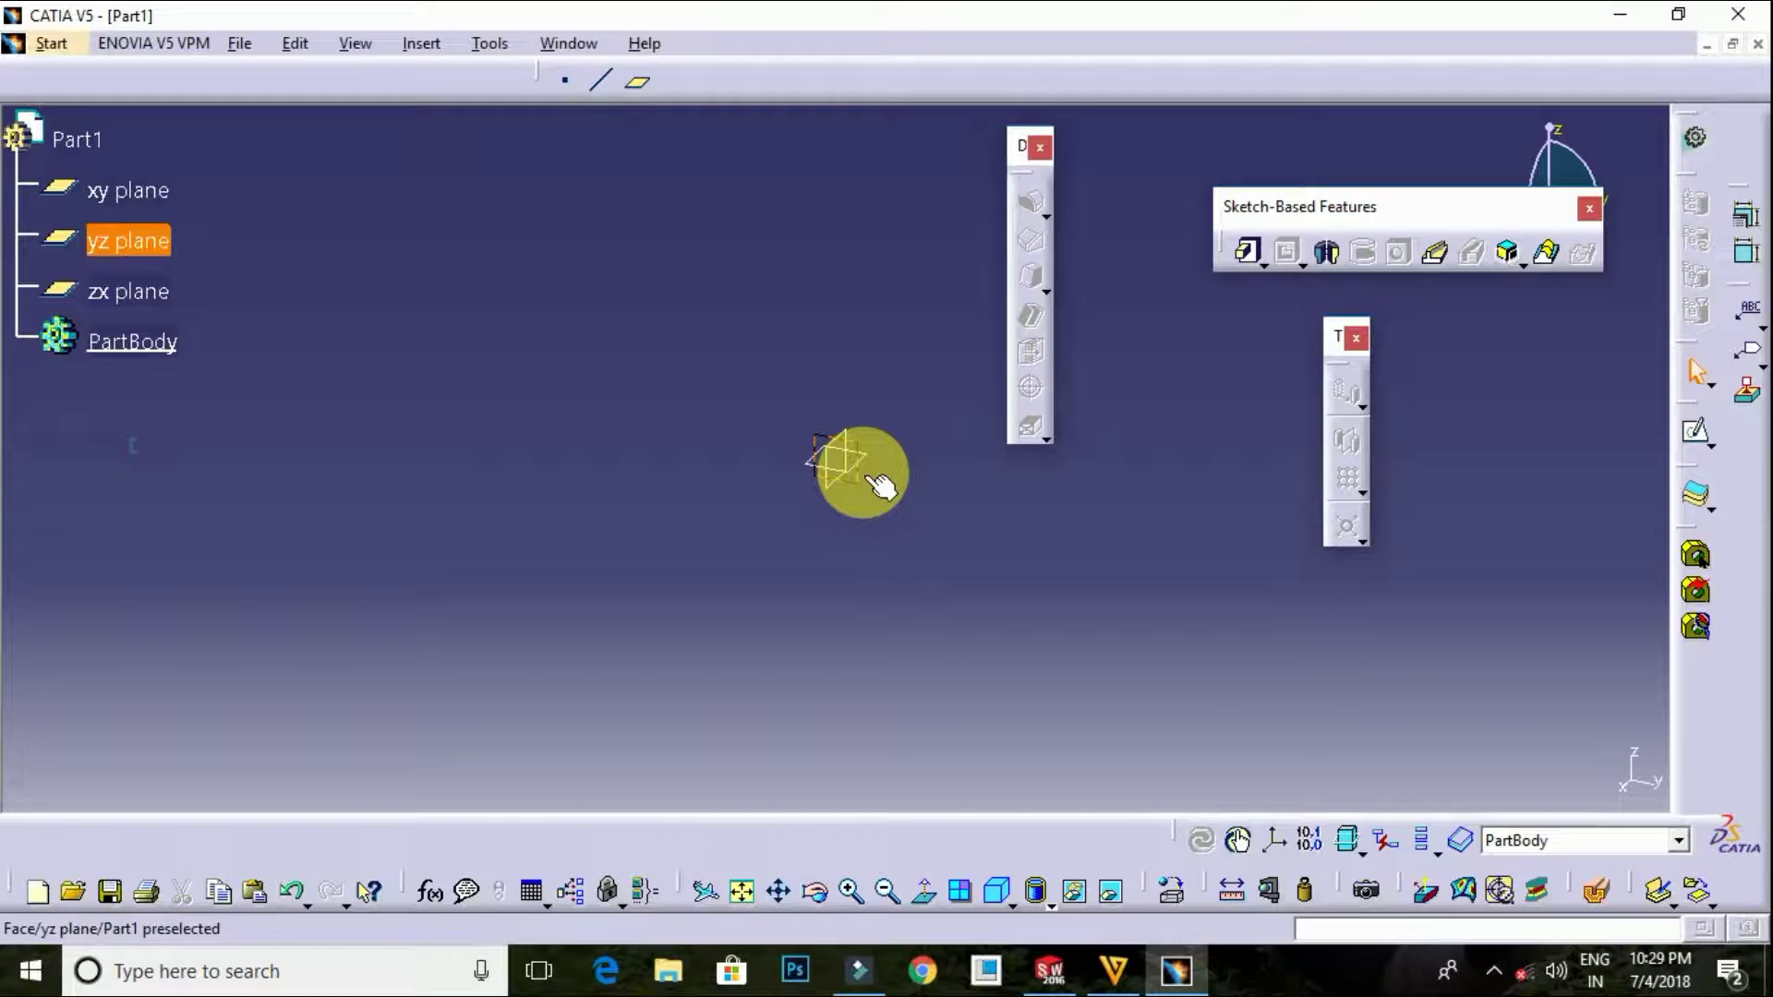
Clear the yz plane and select the xy plane in the tree as the sketch support
left_click(892, 545)
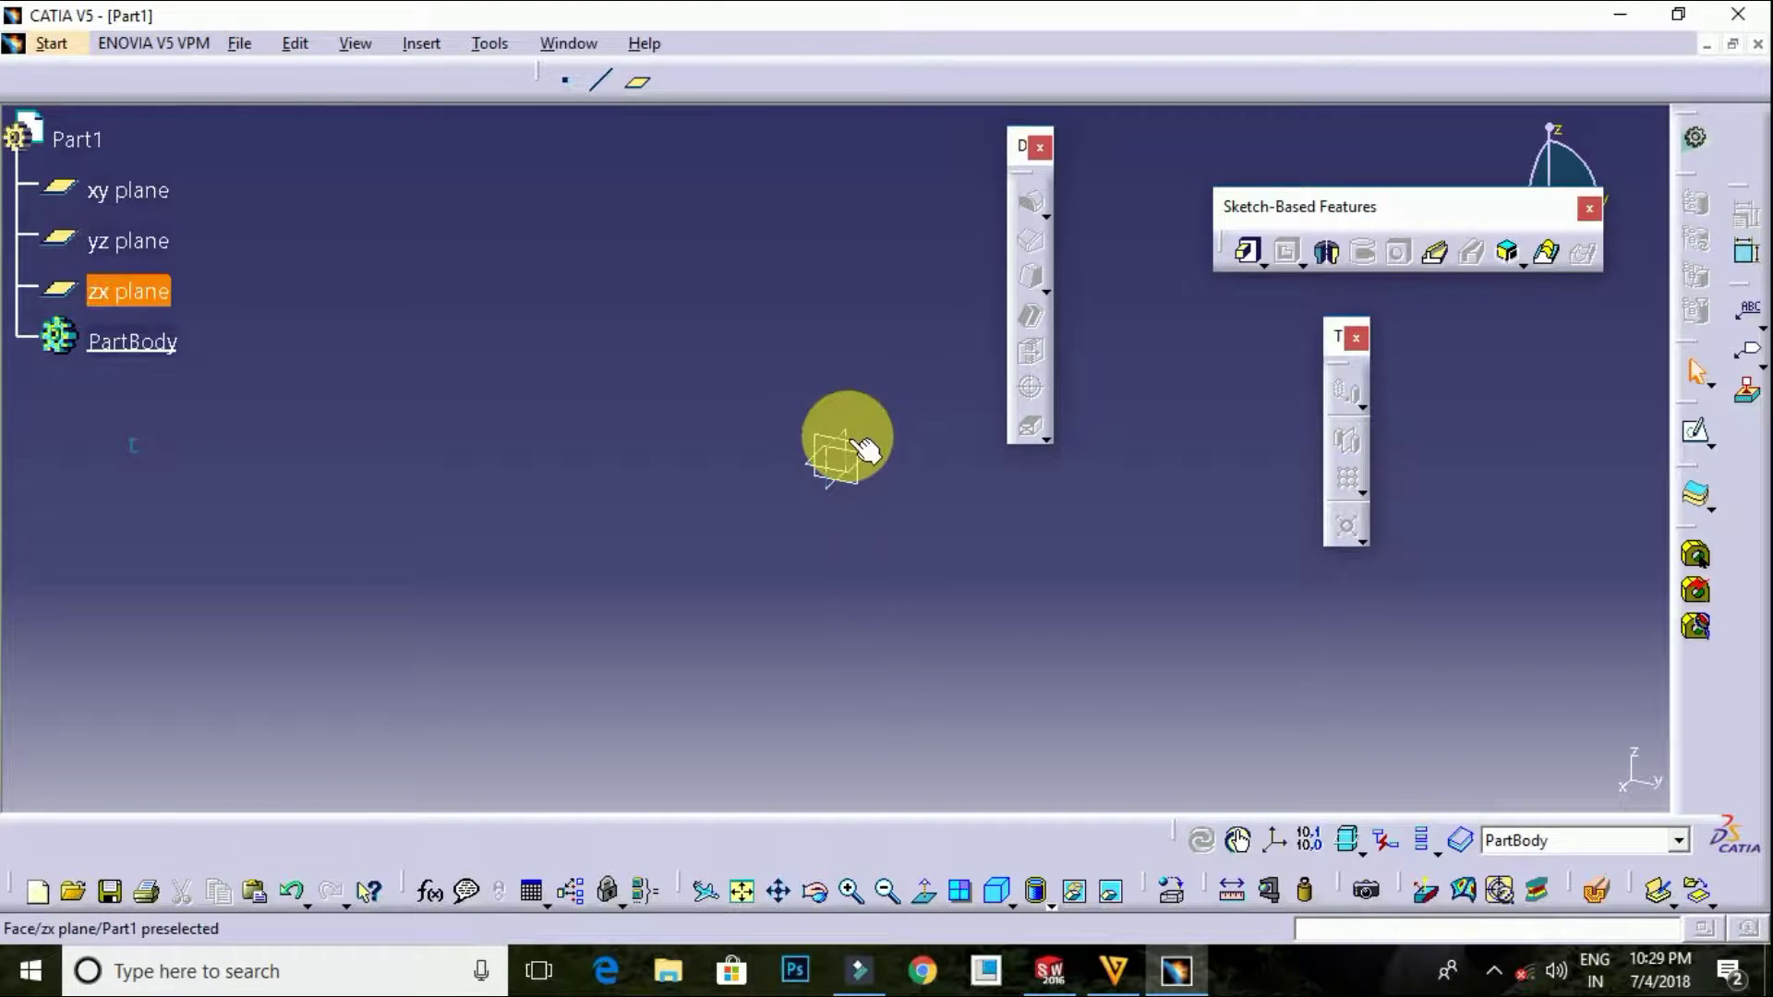
left_click(152, 190)
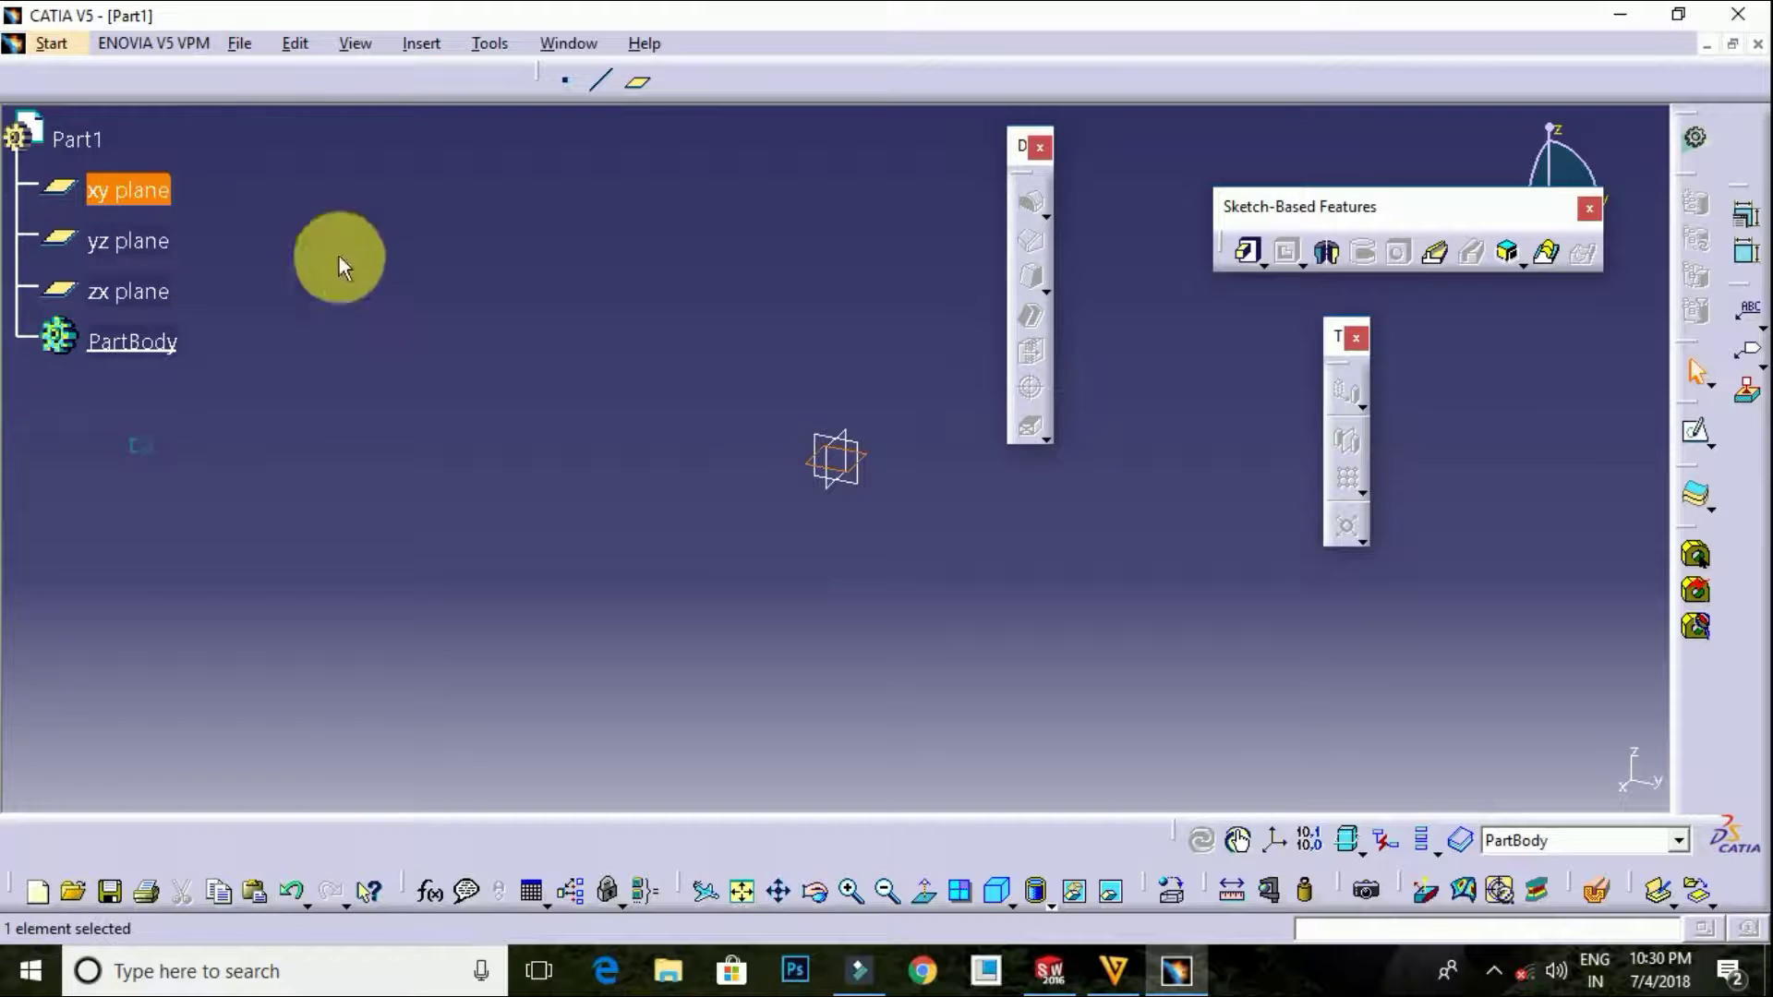
Draw a rectangle centred on the origin in Sketch.1 on the xy plane, then exit the sketcher
left_click(1691, 434)
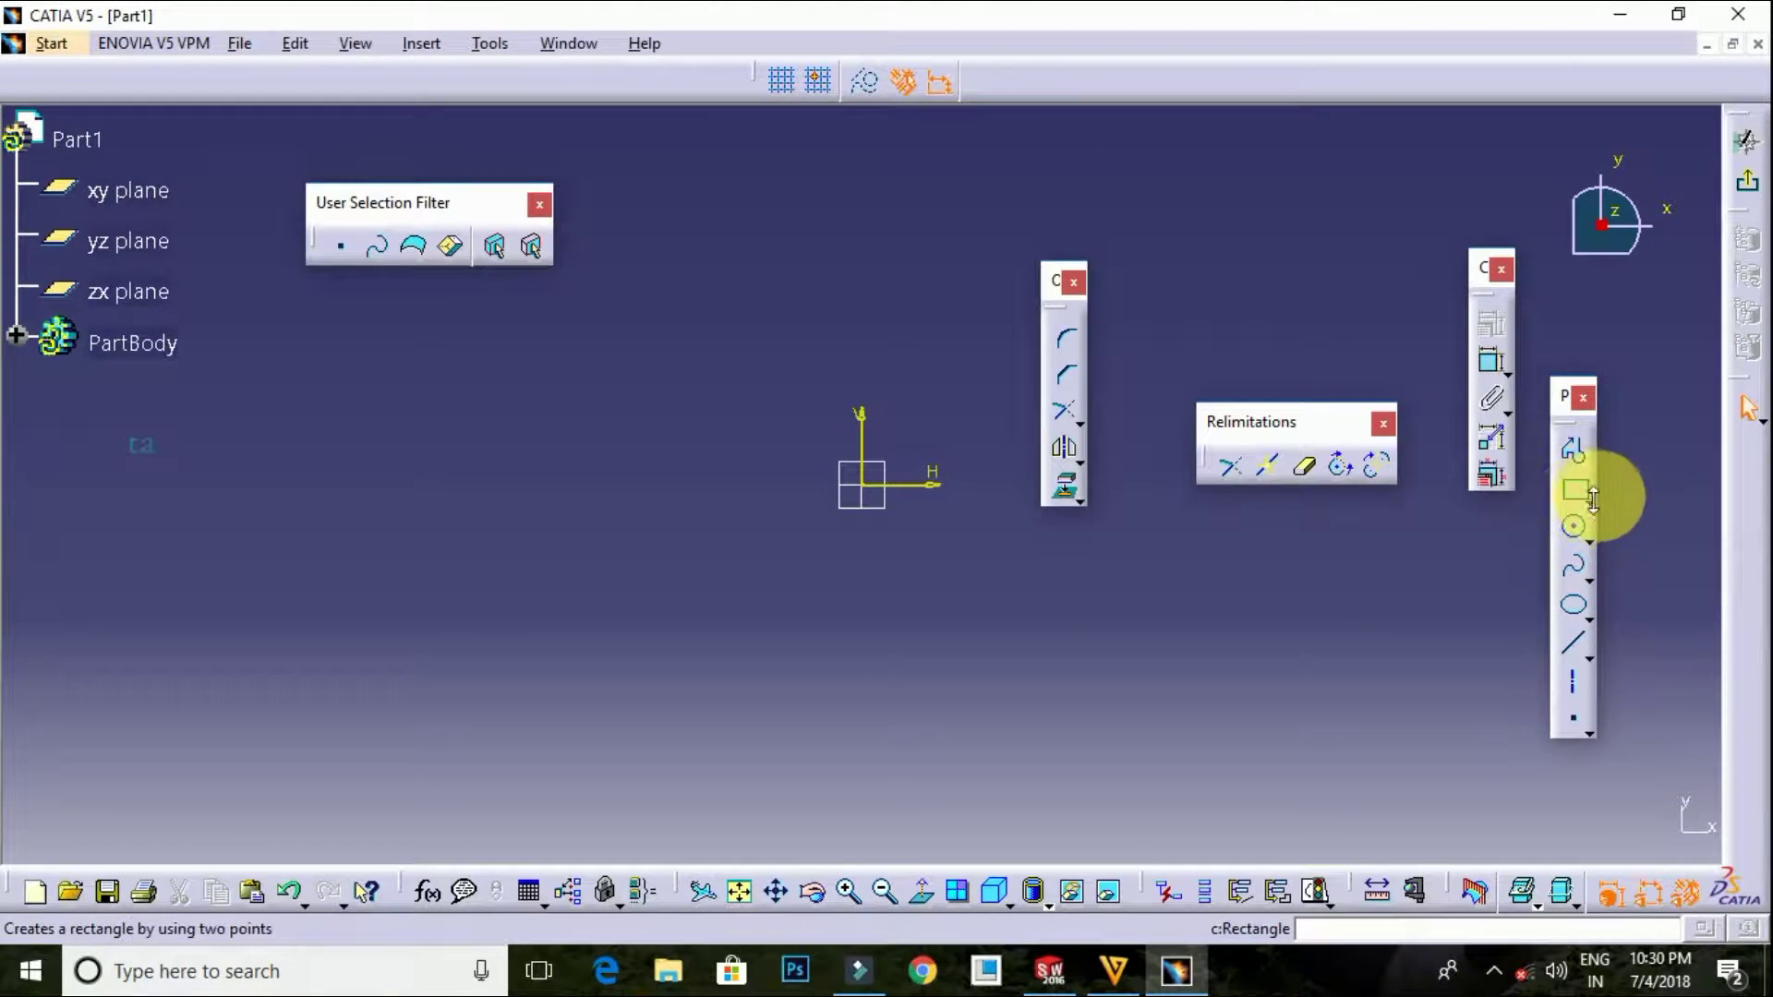
left_click(1586, 503)
left_click(1706, 523)
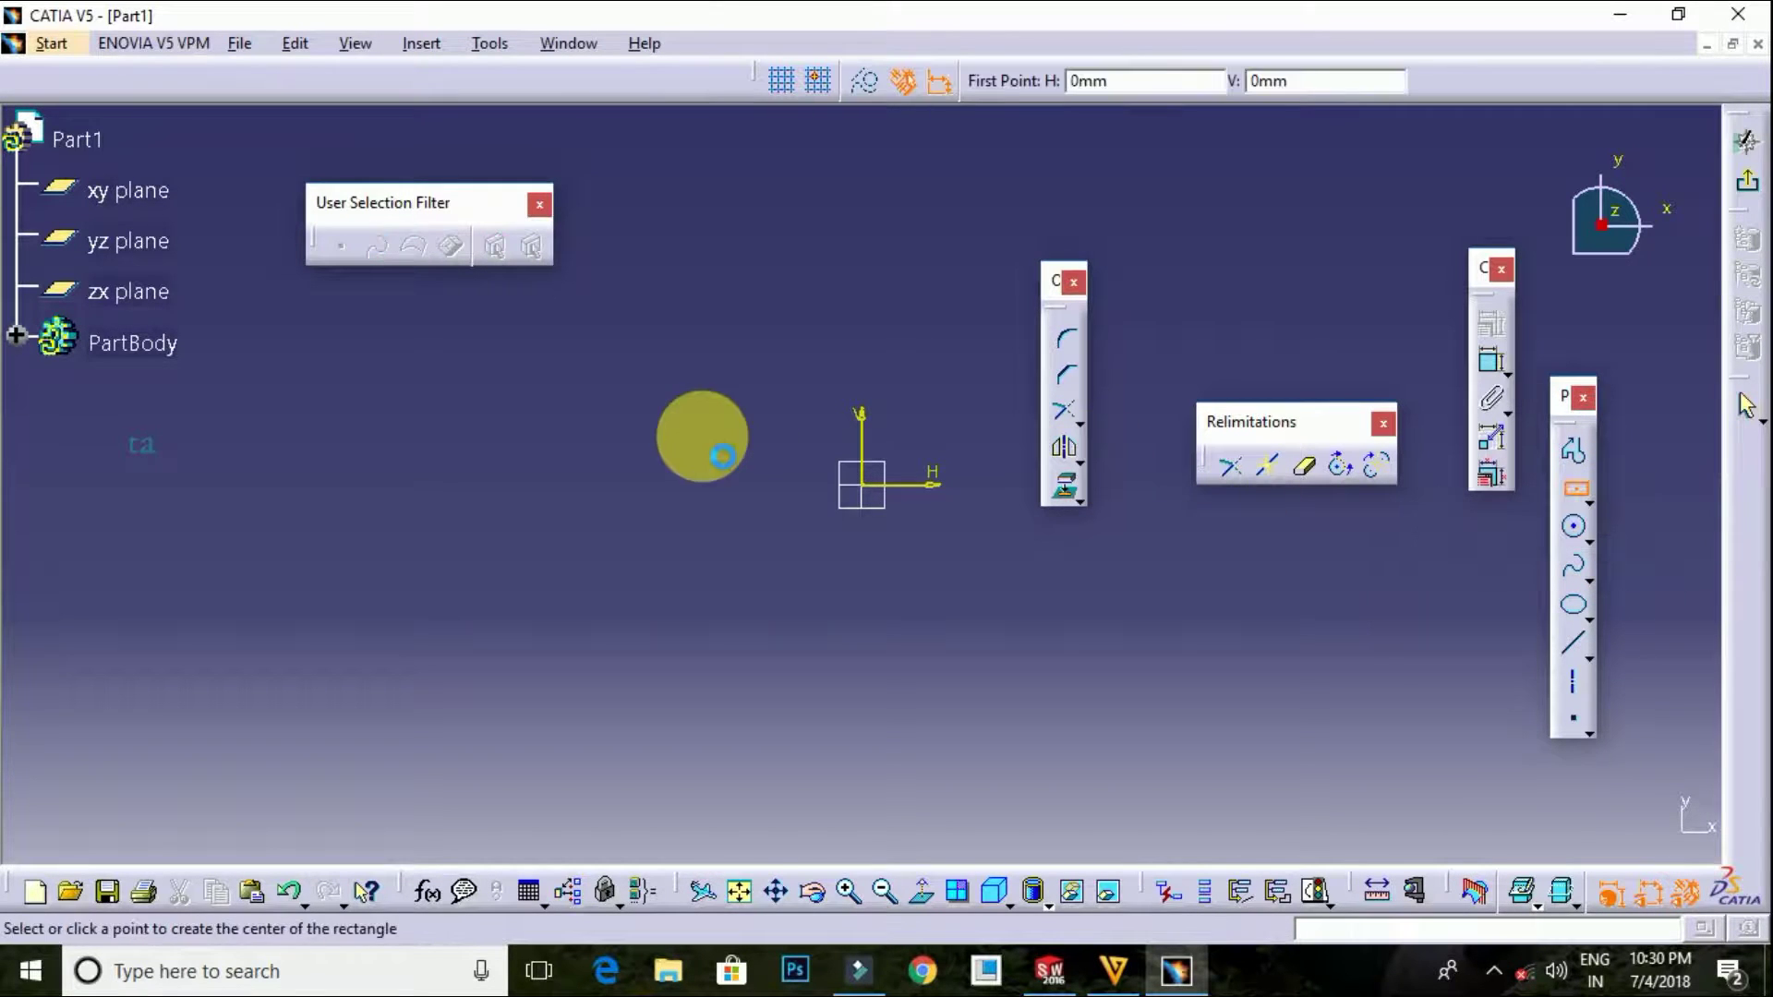
left_click(872, 491)
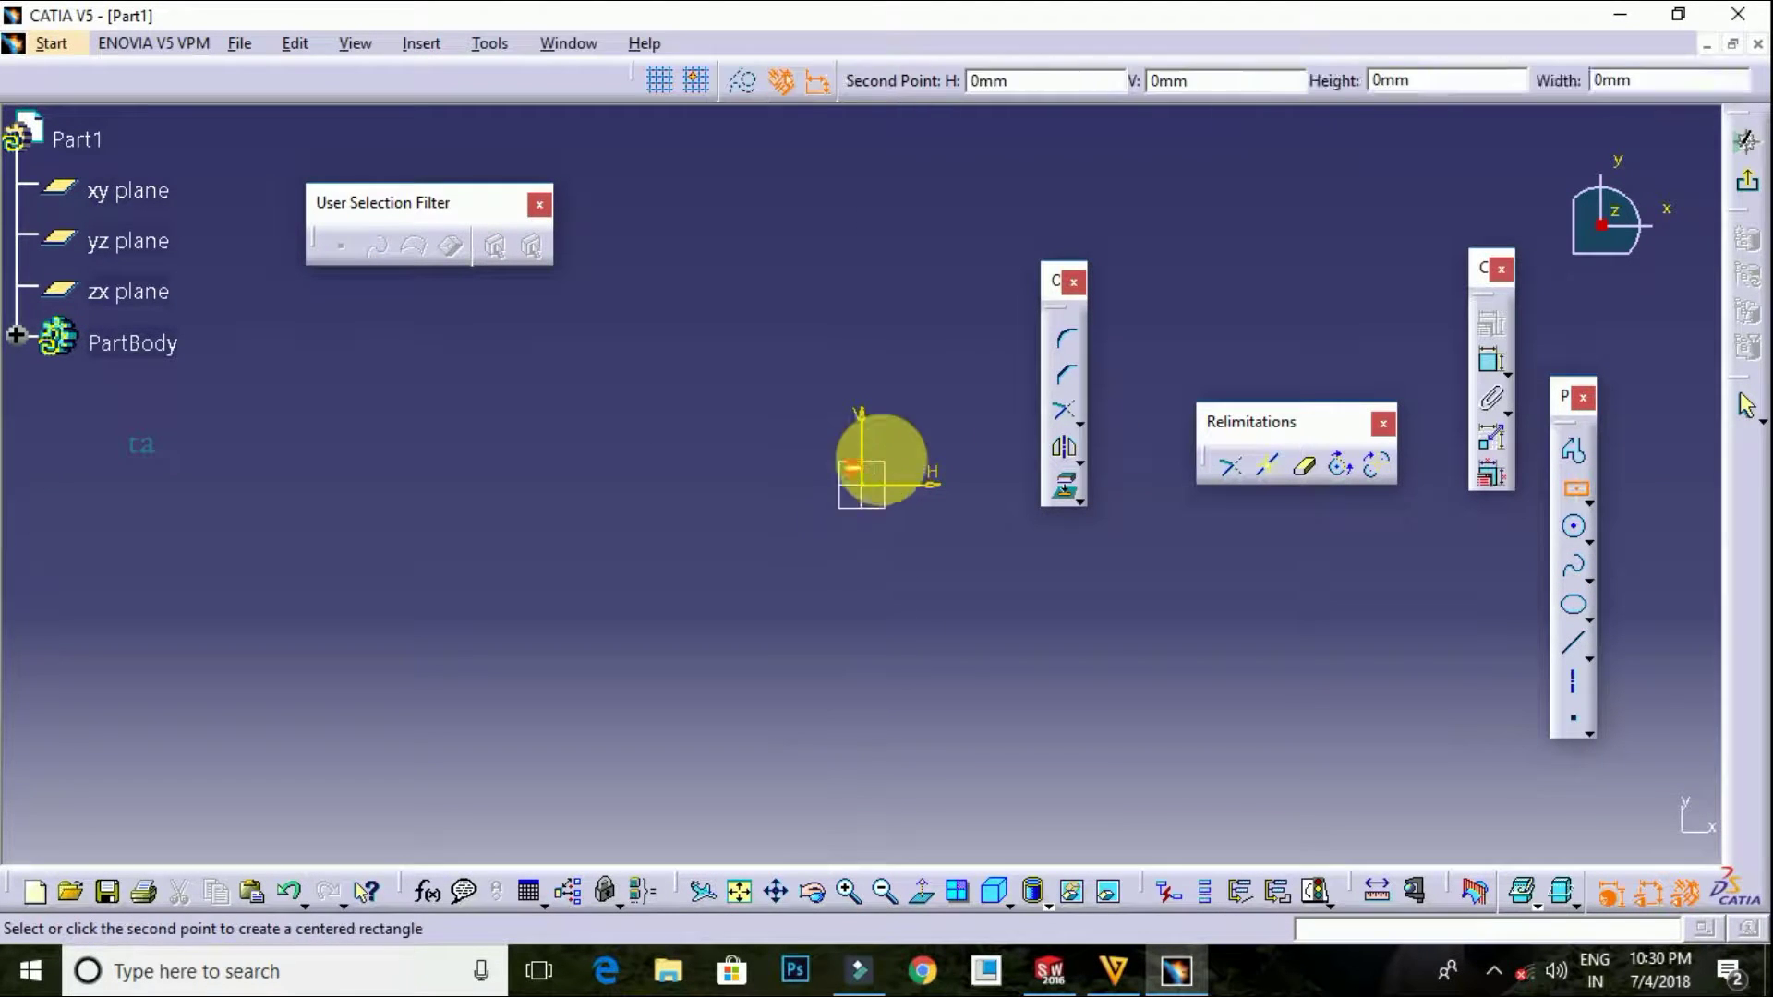
left_click(1244, 301)
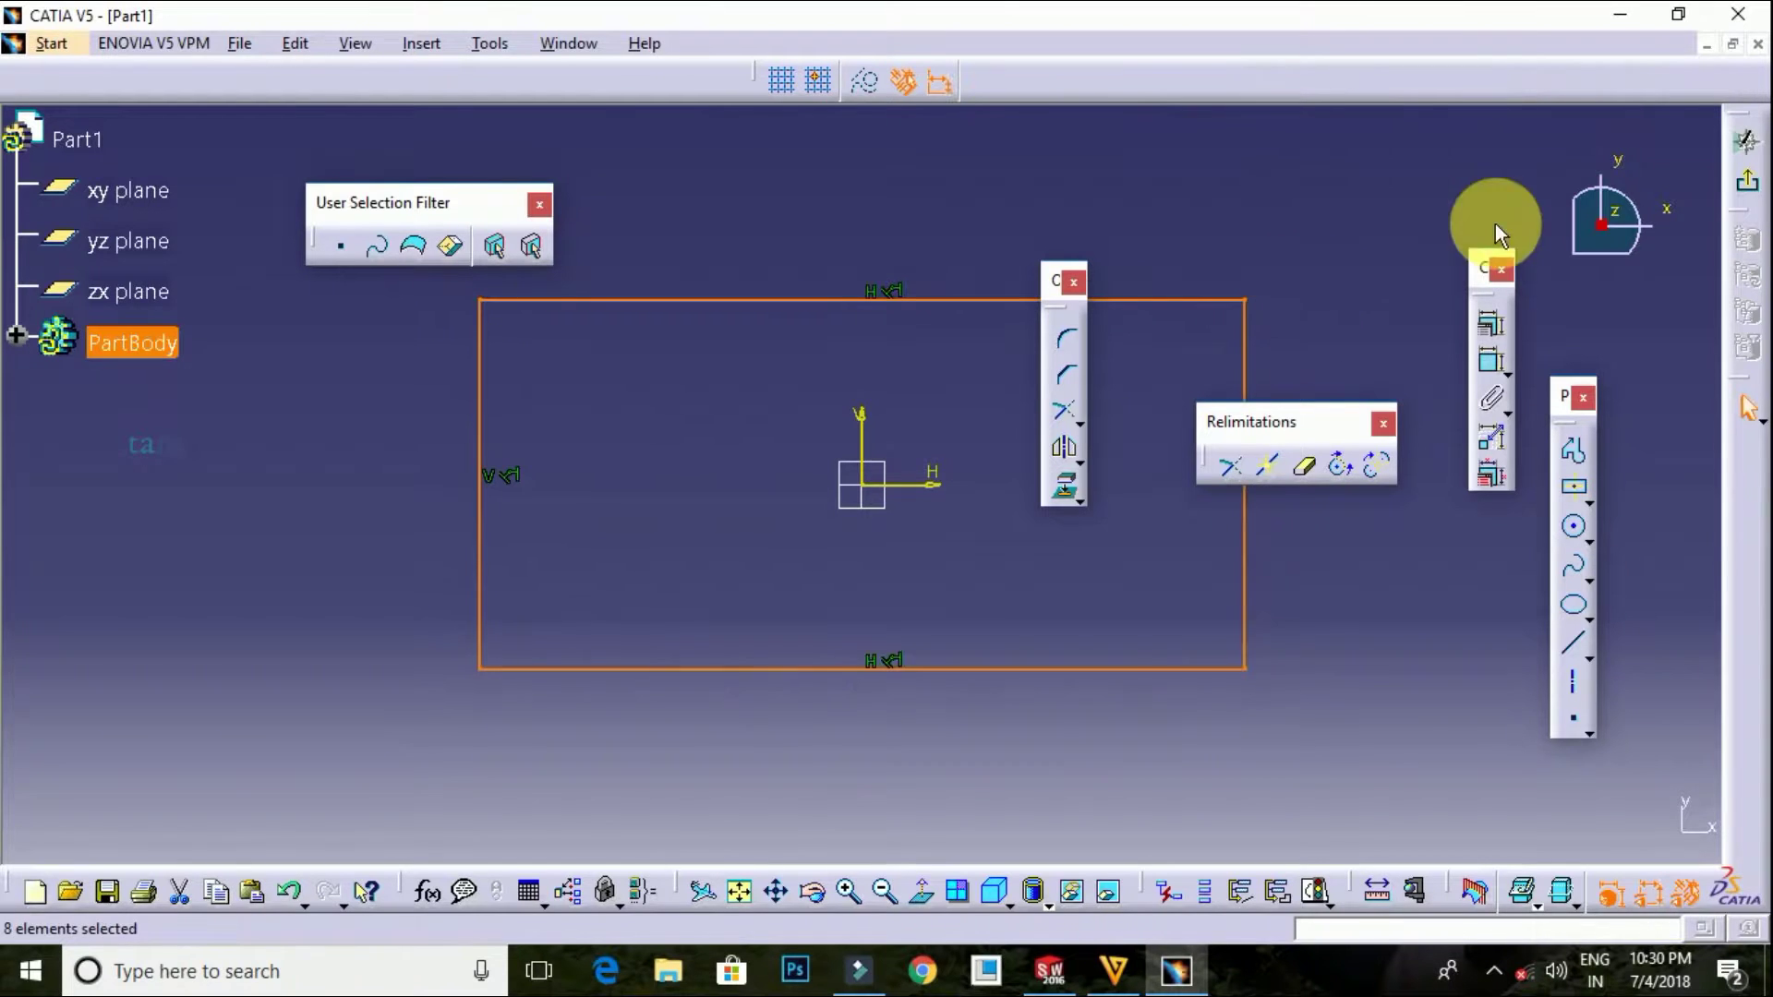
left_click(1748, 182)
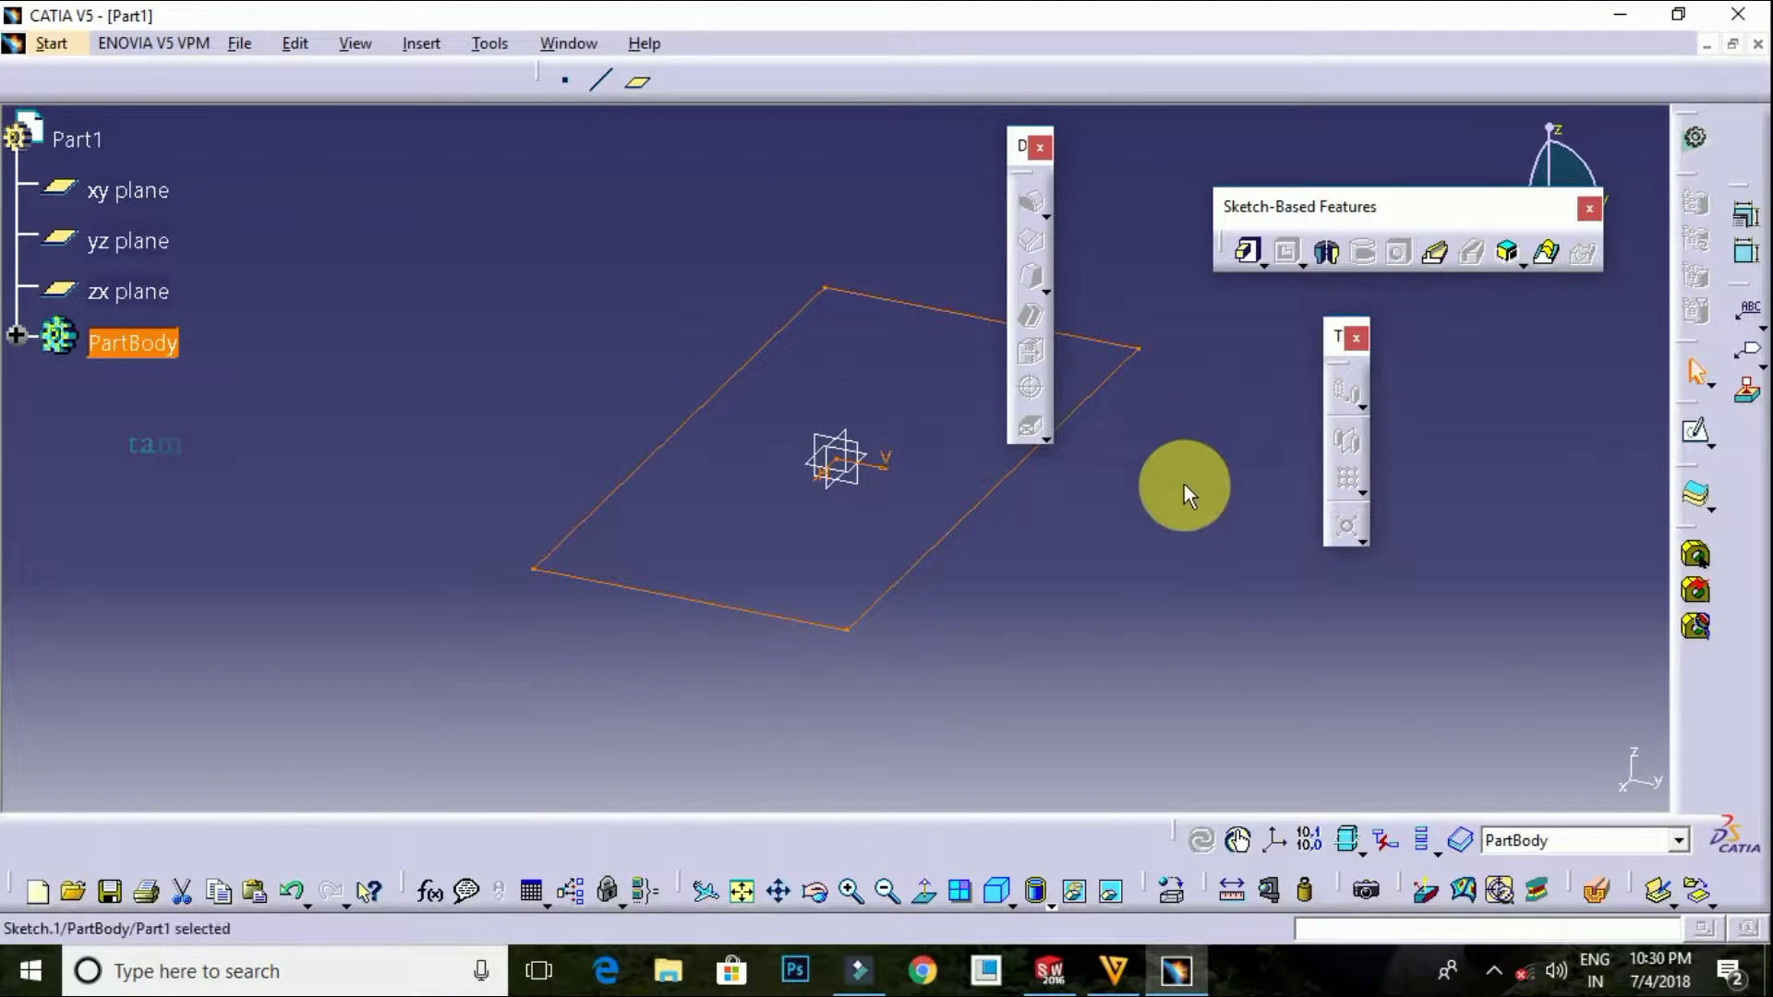
Pad Sketch.1 to the default 20mm length
left_click(1250, 251)
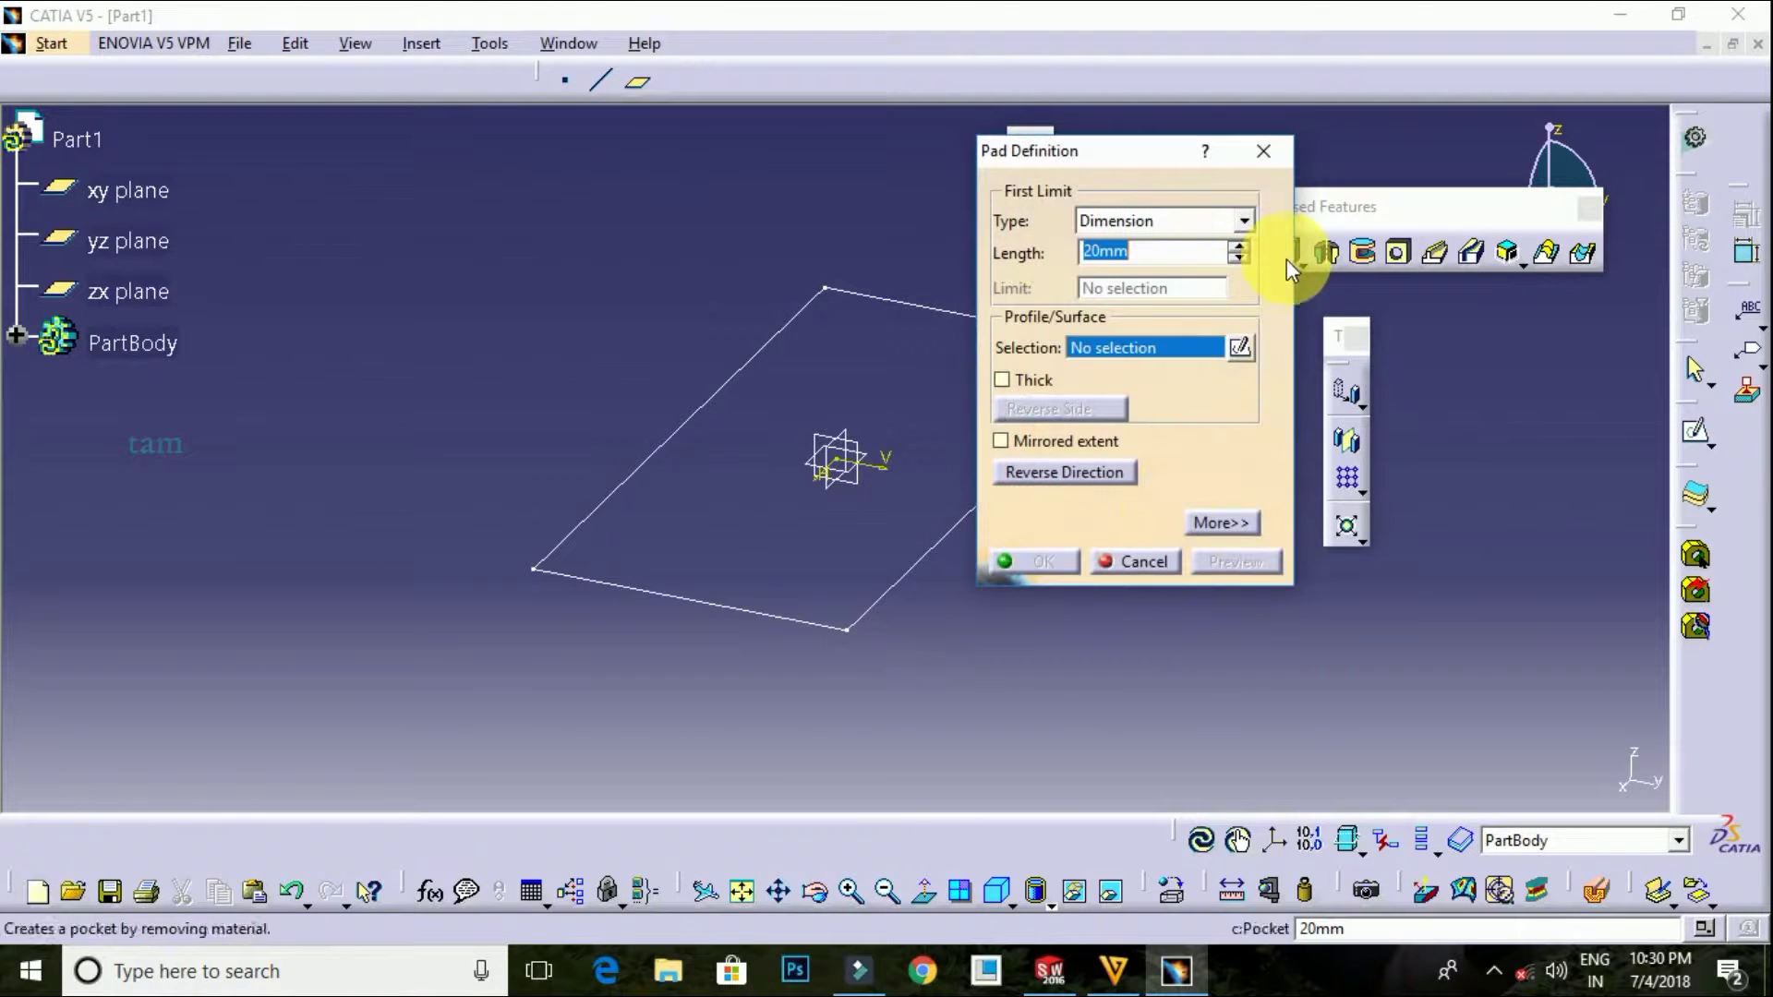
left_click(919, 560)
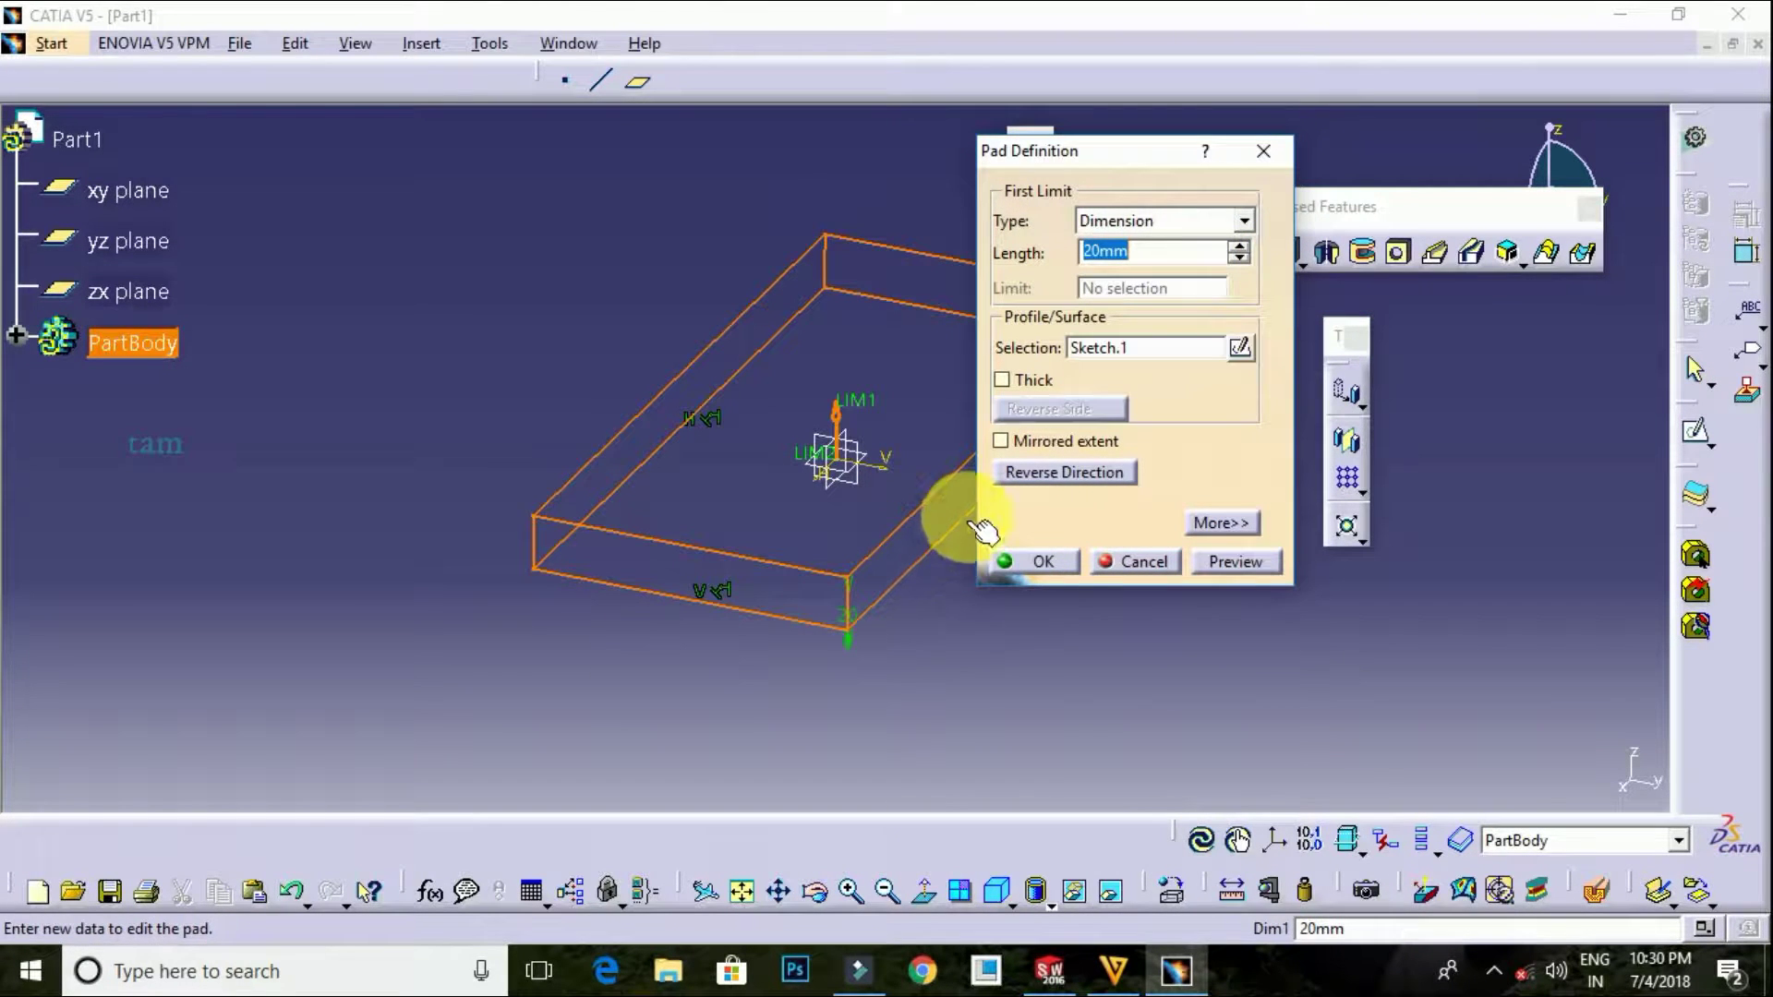
left_click(1043, 563)
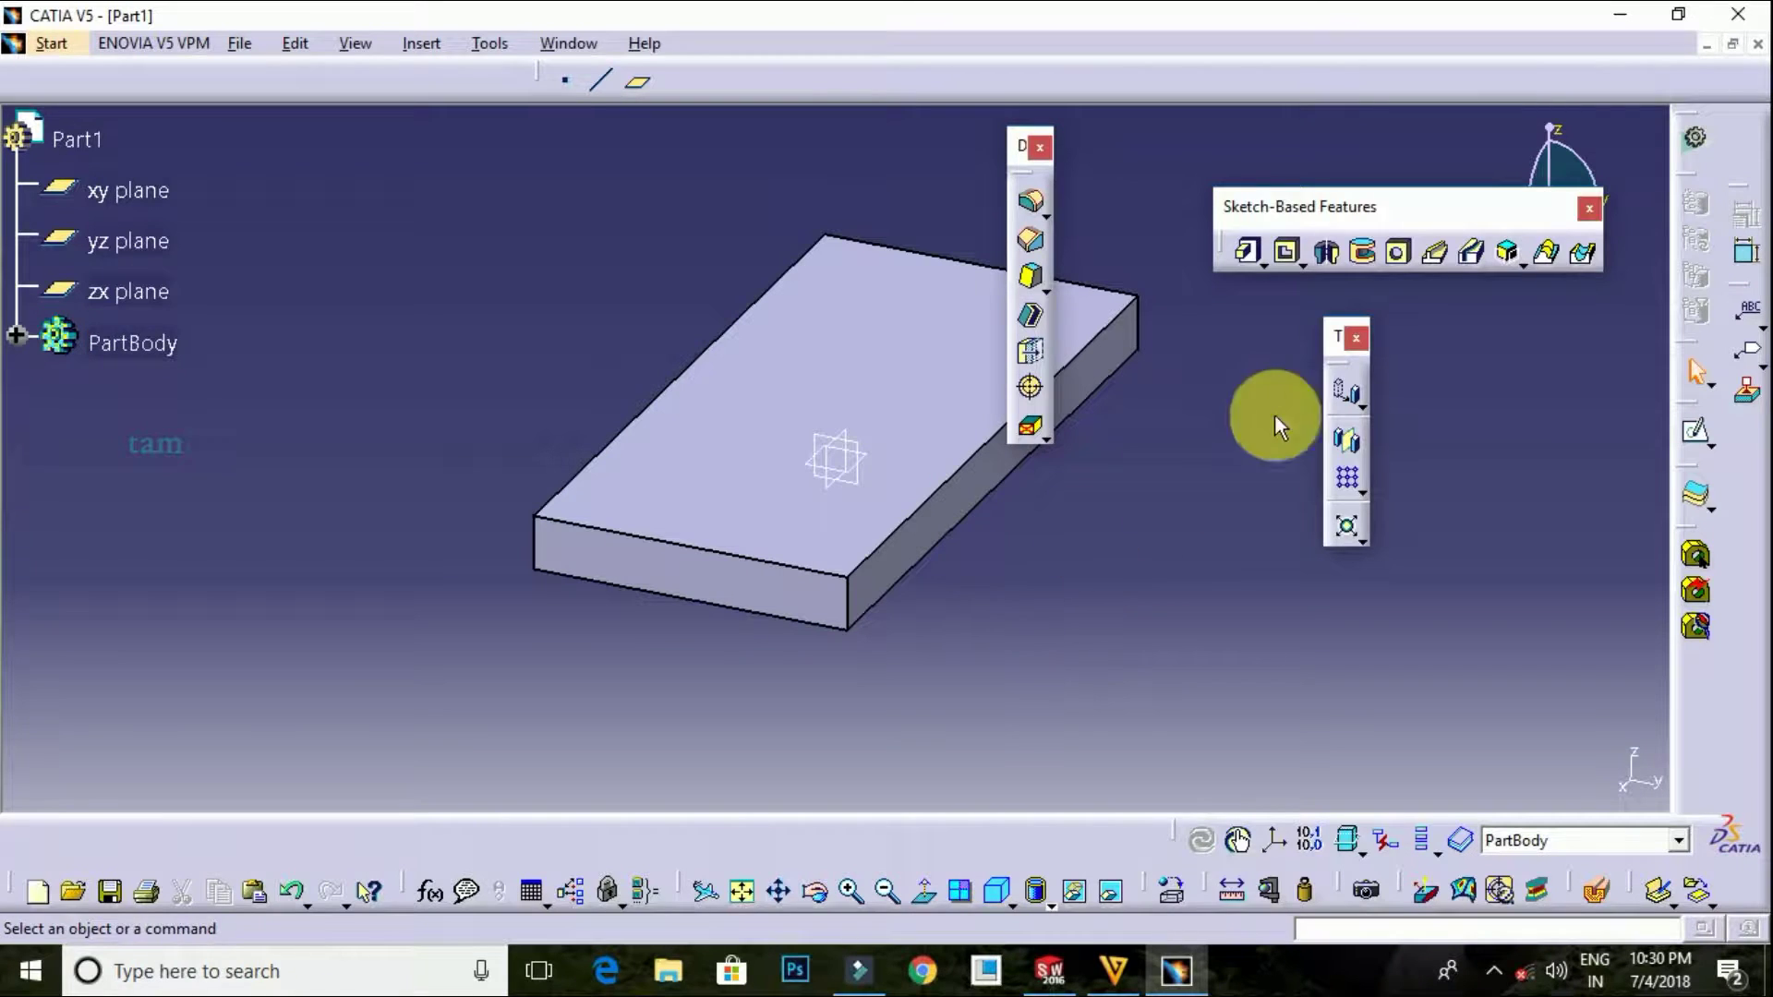
Start a pocket and open a new profile sketch on the plate's top face
left_click(1287, 250)
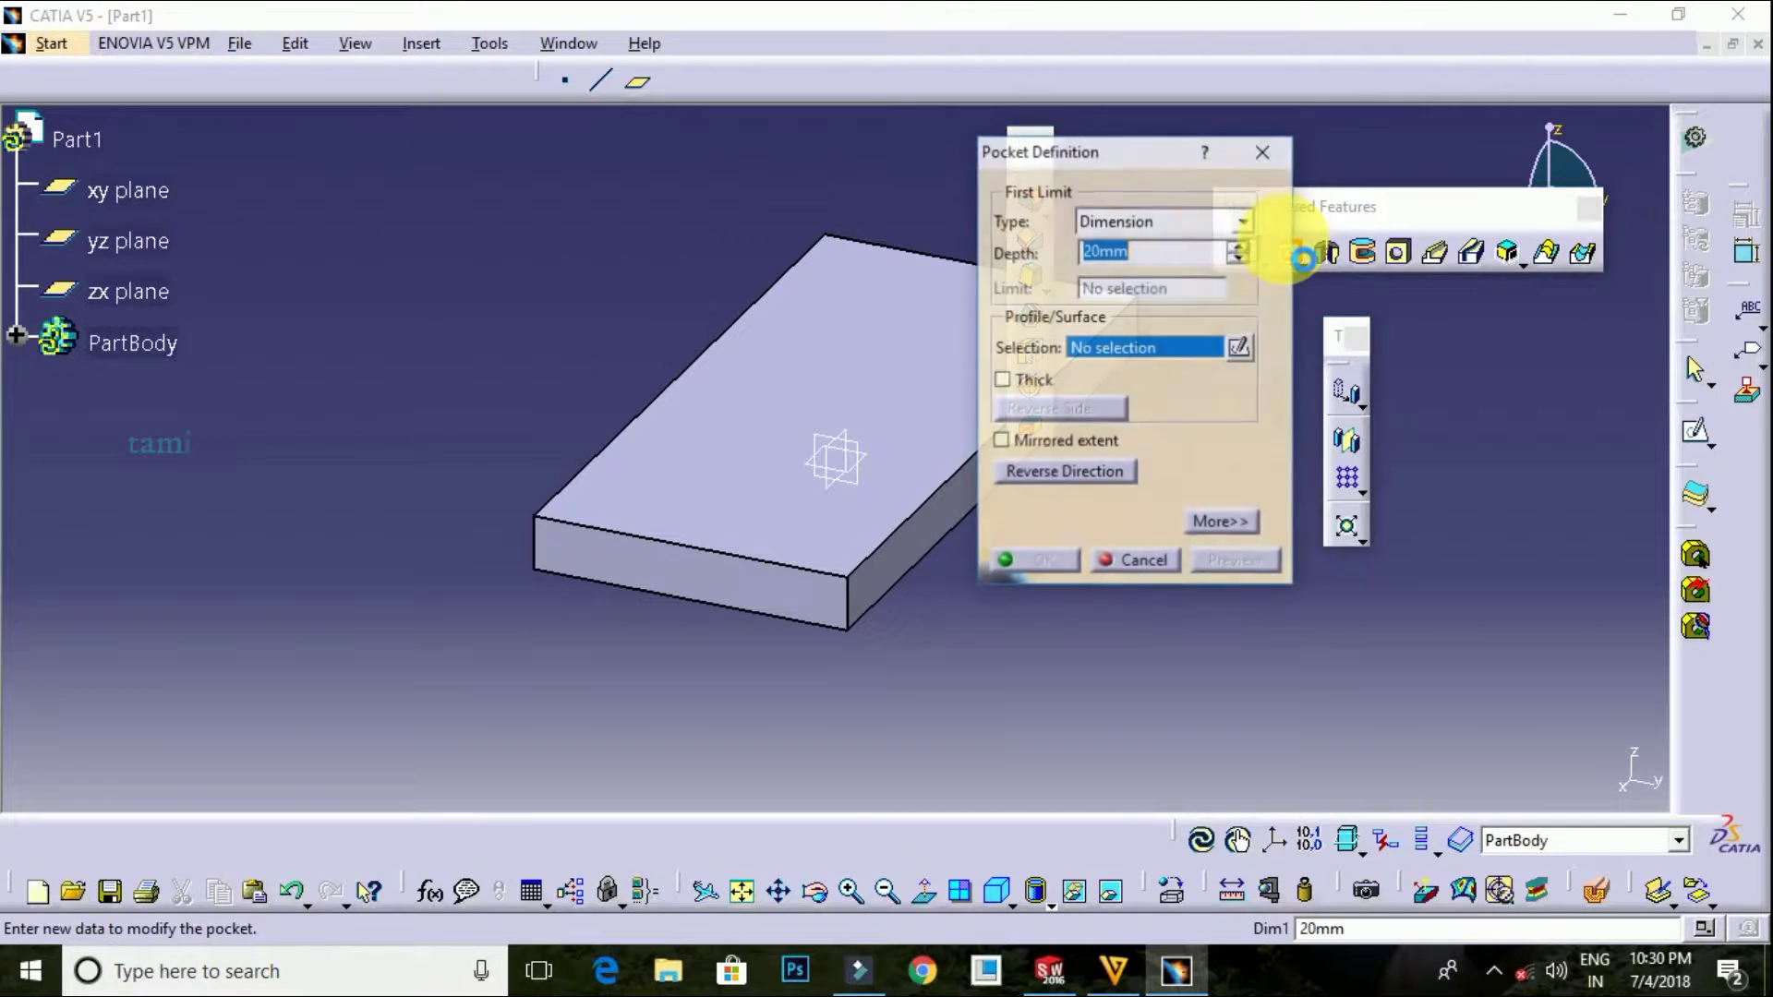
left_click_drag(1163, 152, 1385, 152)
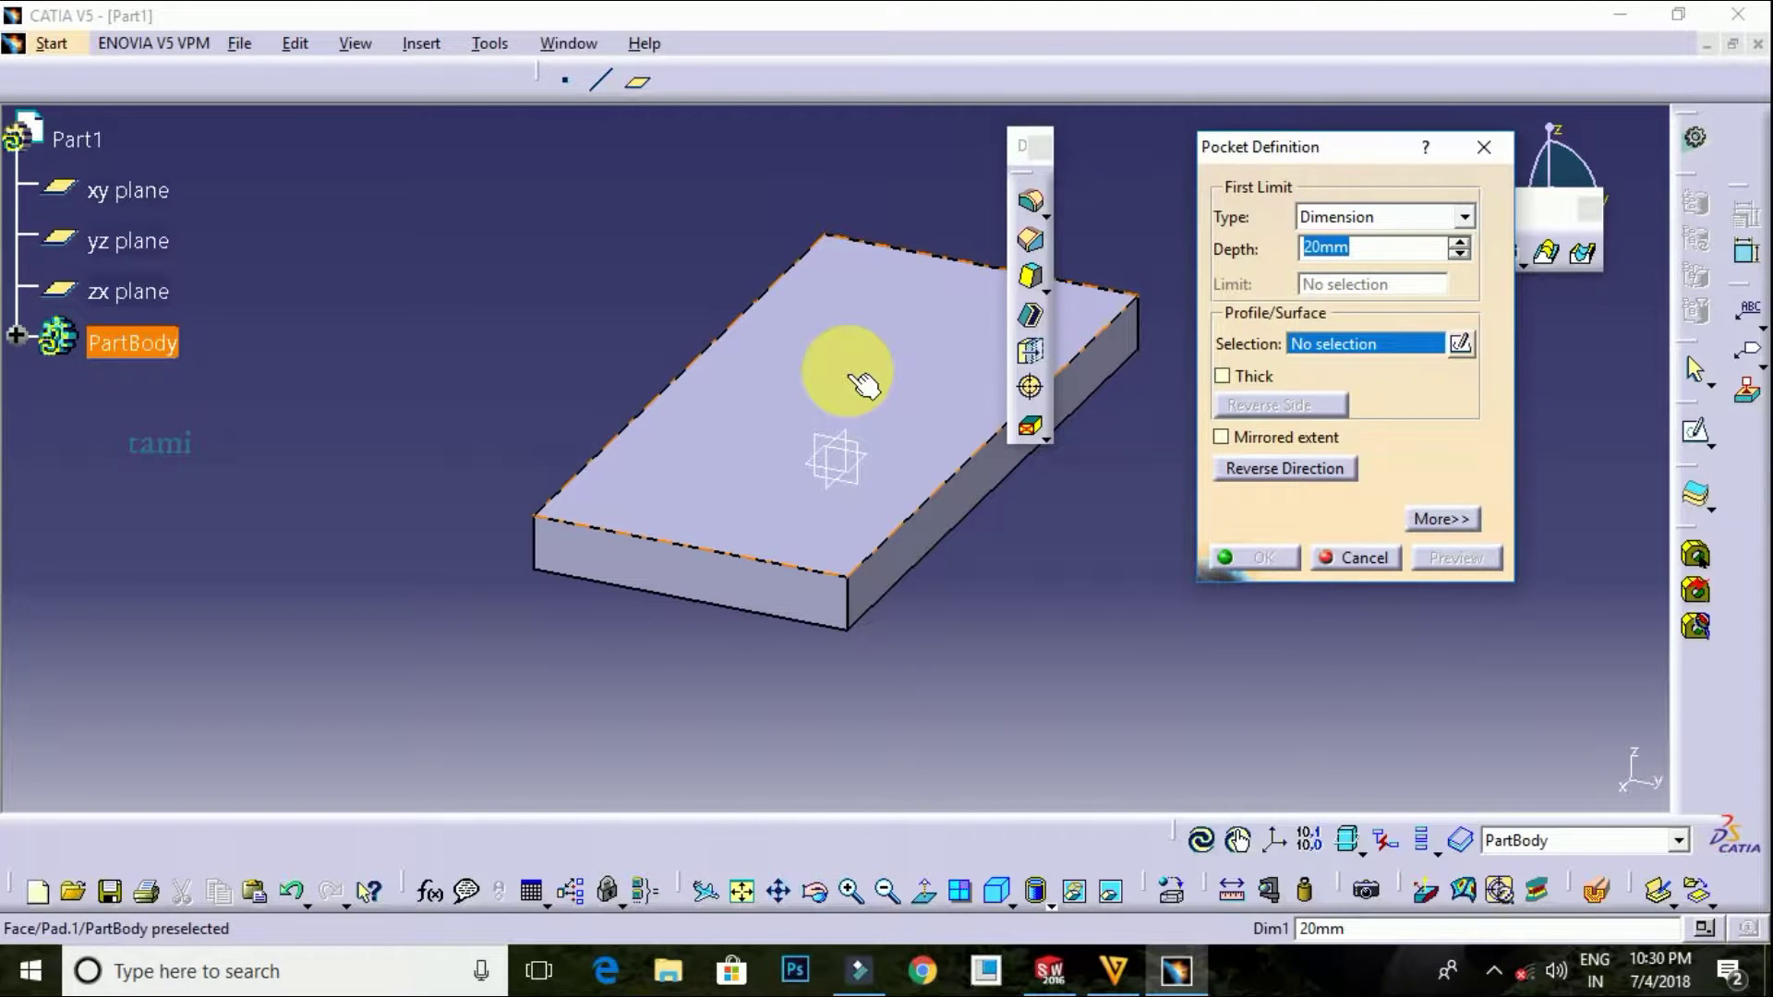
left_click(1461, 347)
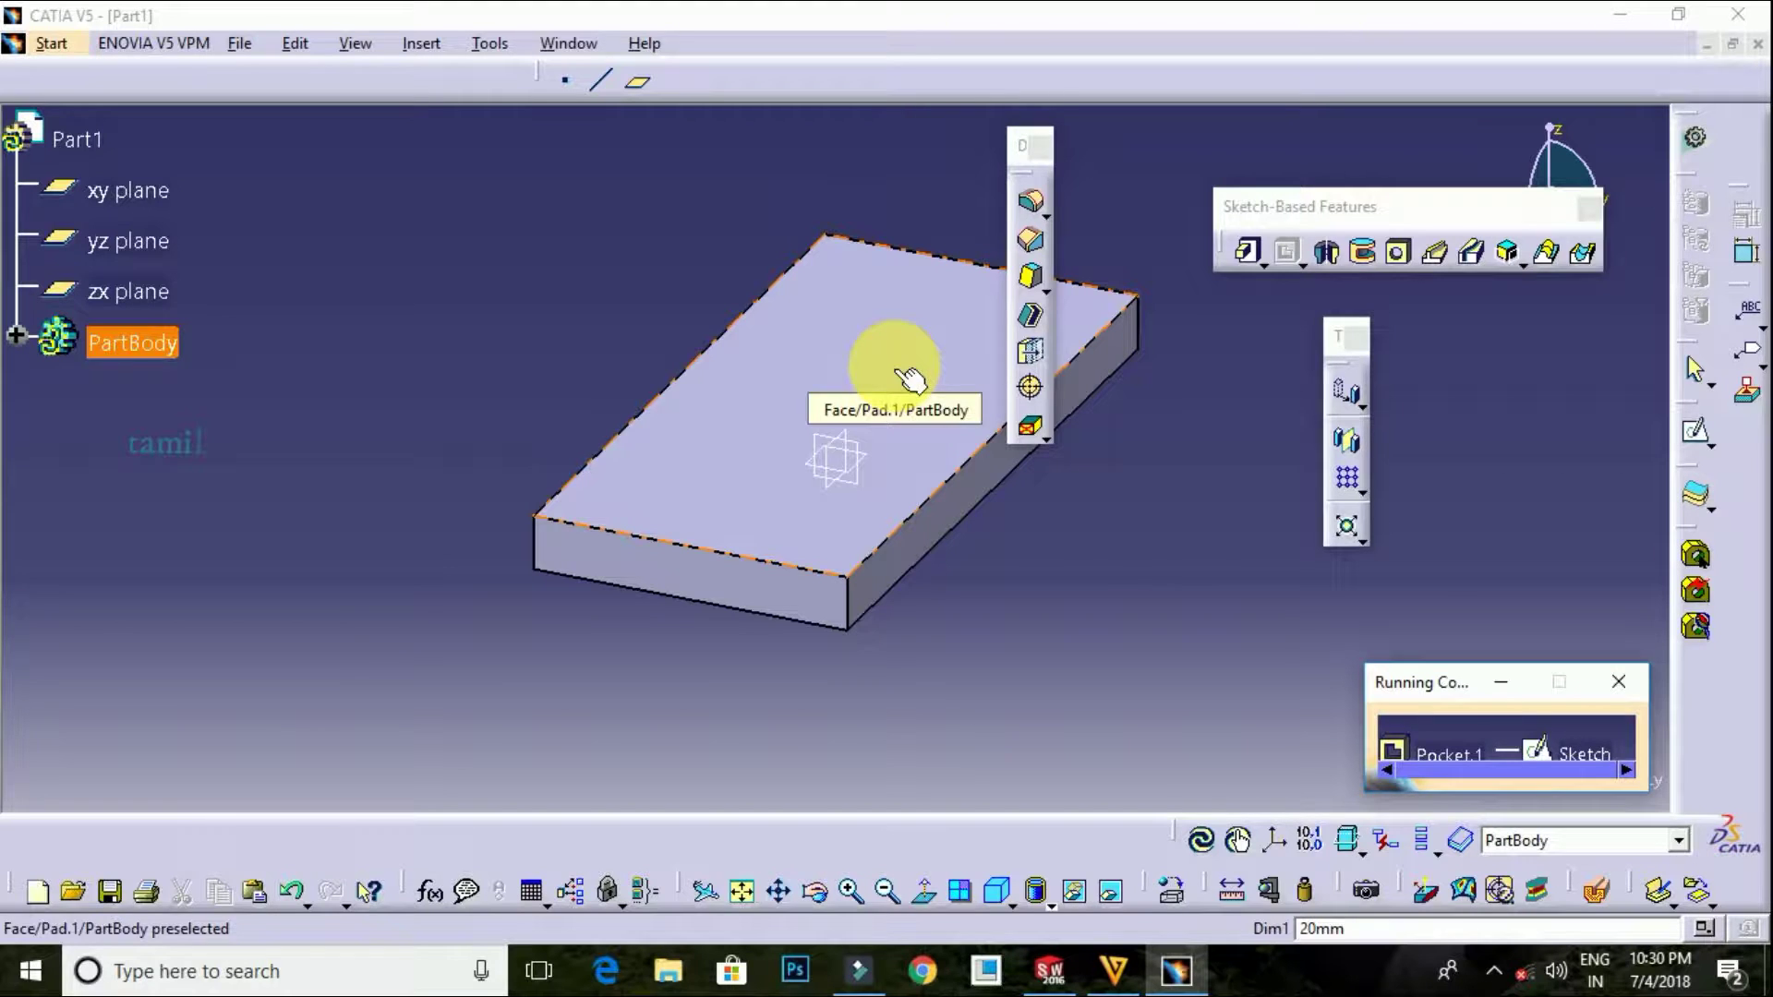
left_click(909, 378)
mouse_move(846, 261)
middle_mouse_down()
mouse_move(831, 367)
mouse_move(875, 317)
middle_mouse_up()
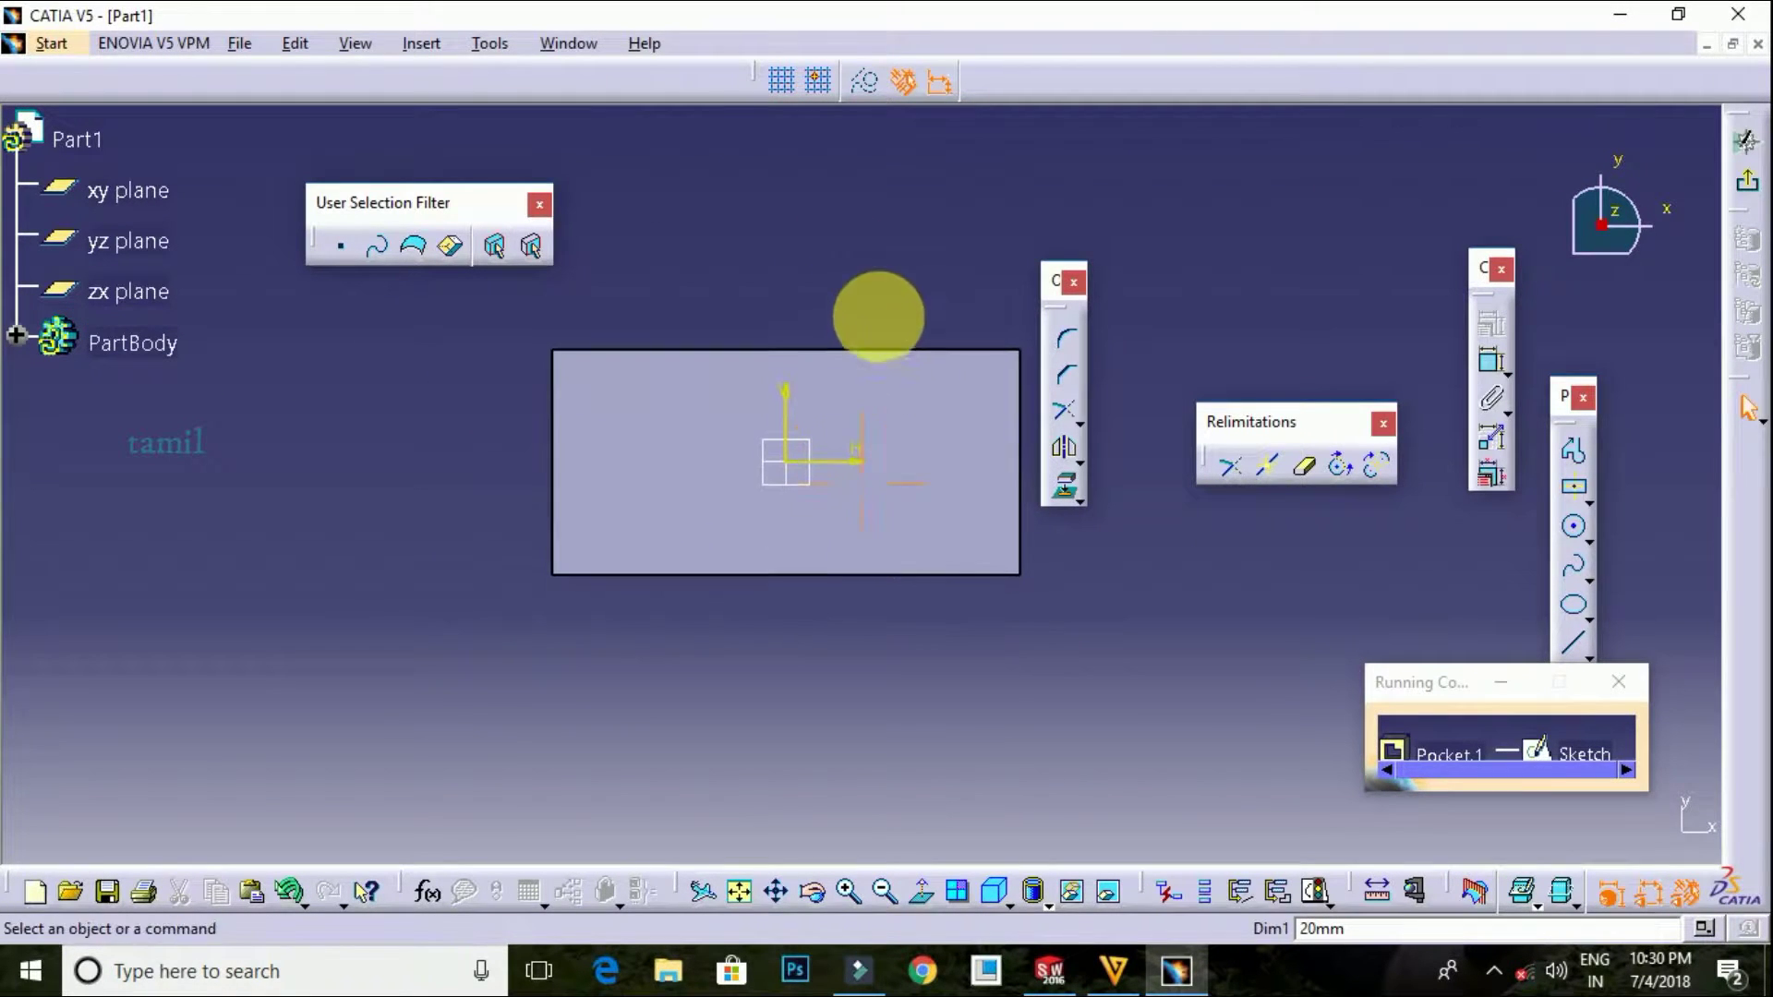
Draw a circle left of the origin, constrain its diameter to 50 mm, and exit
left_click(1570, 534)
left_click(686, 490)
left_click(743, 507)
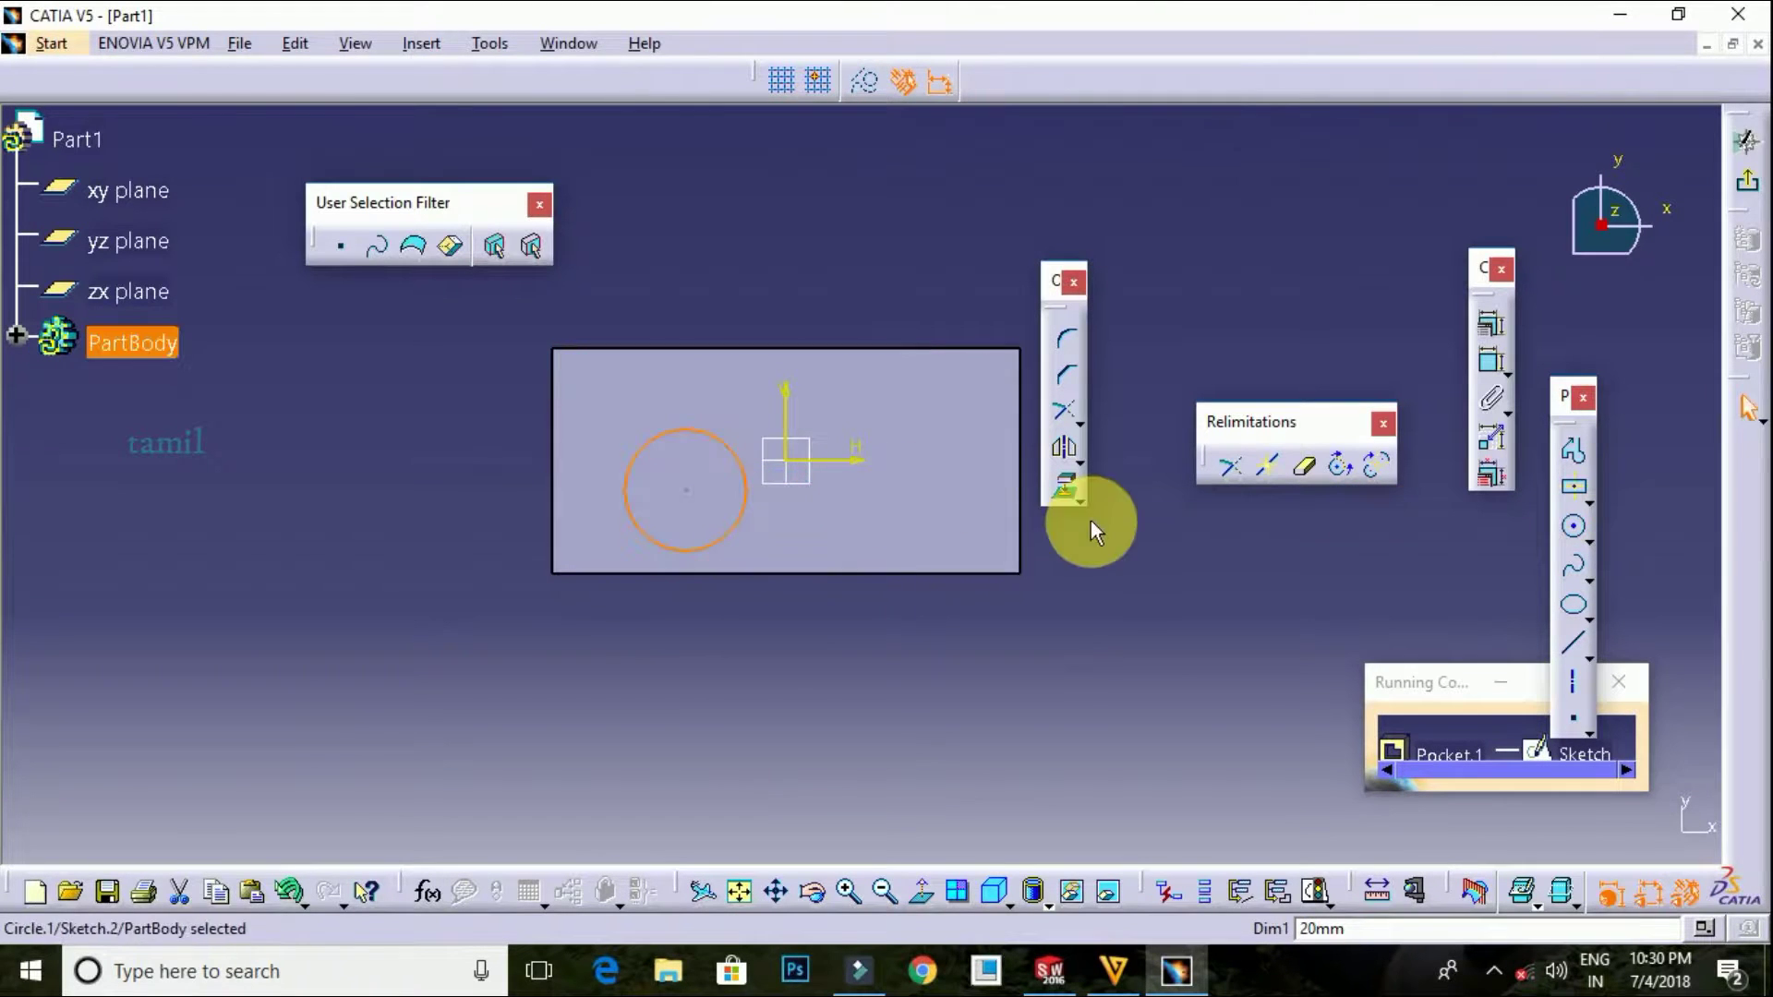
left_click(1489, 360)
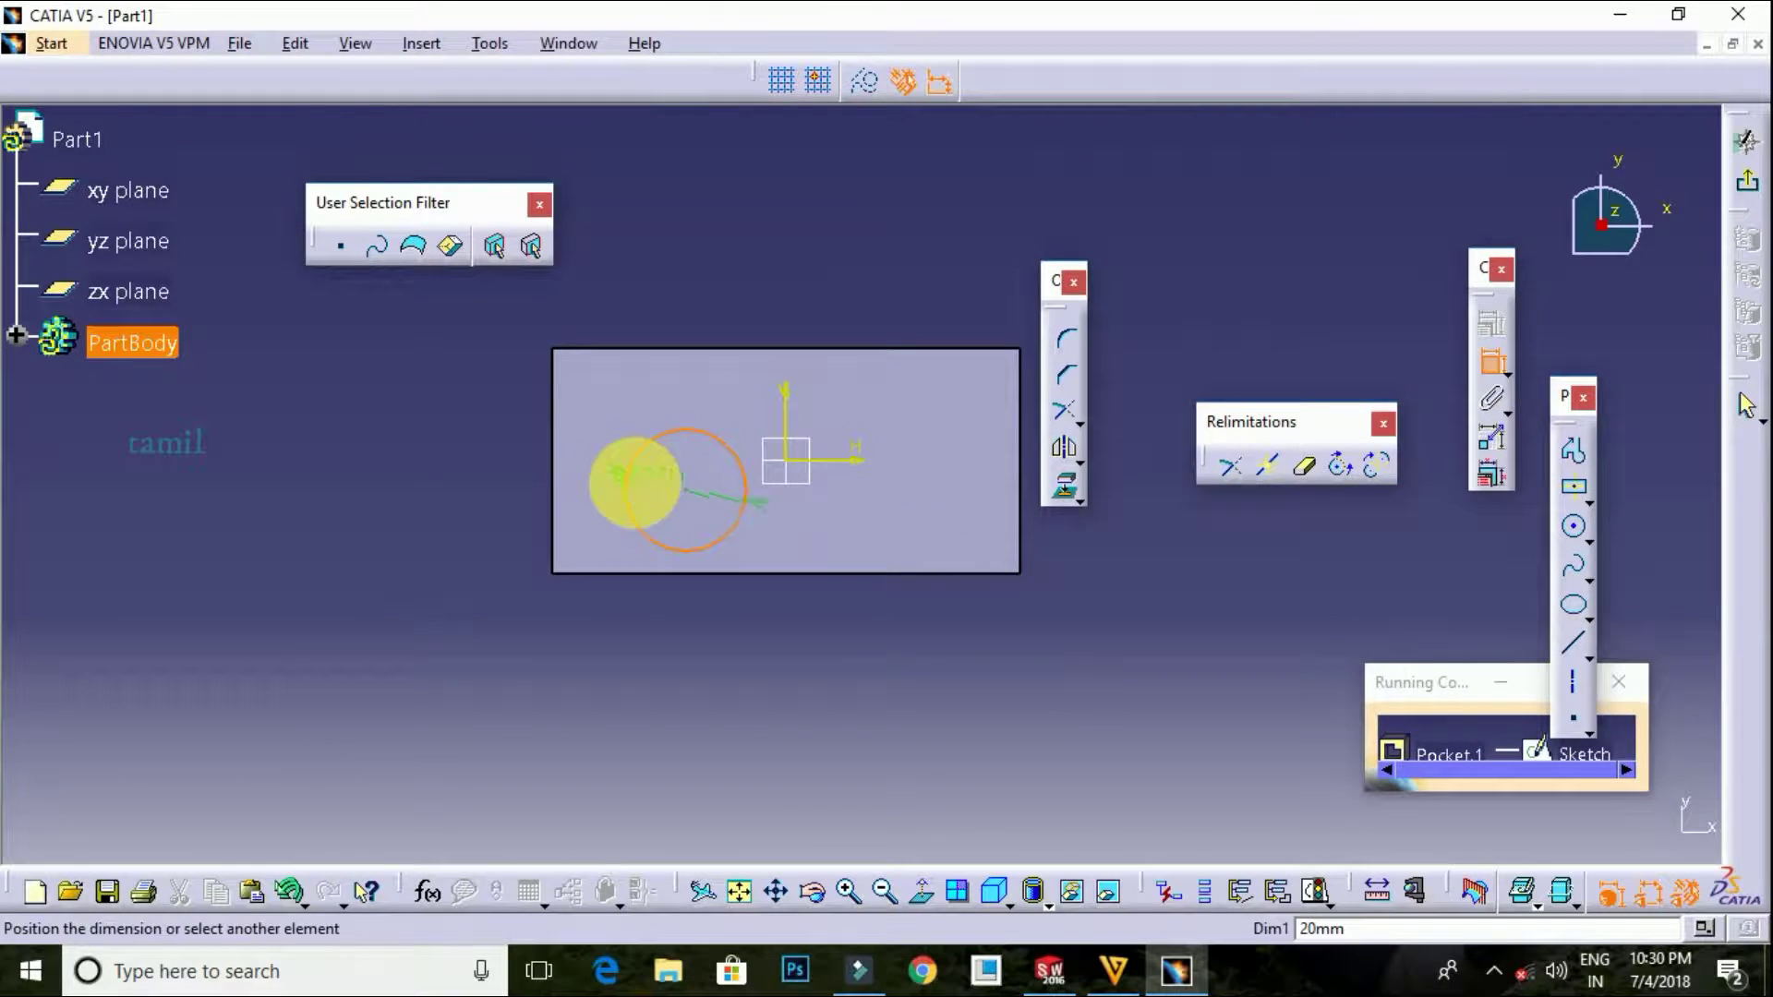
left_click(480, 430)
double_click(475, 417)
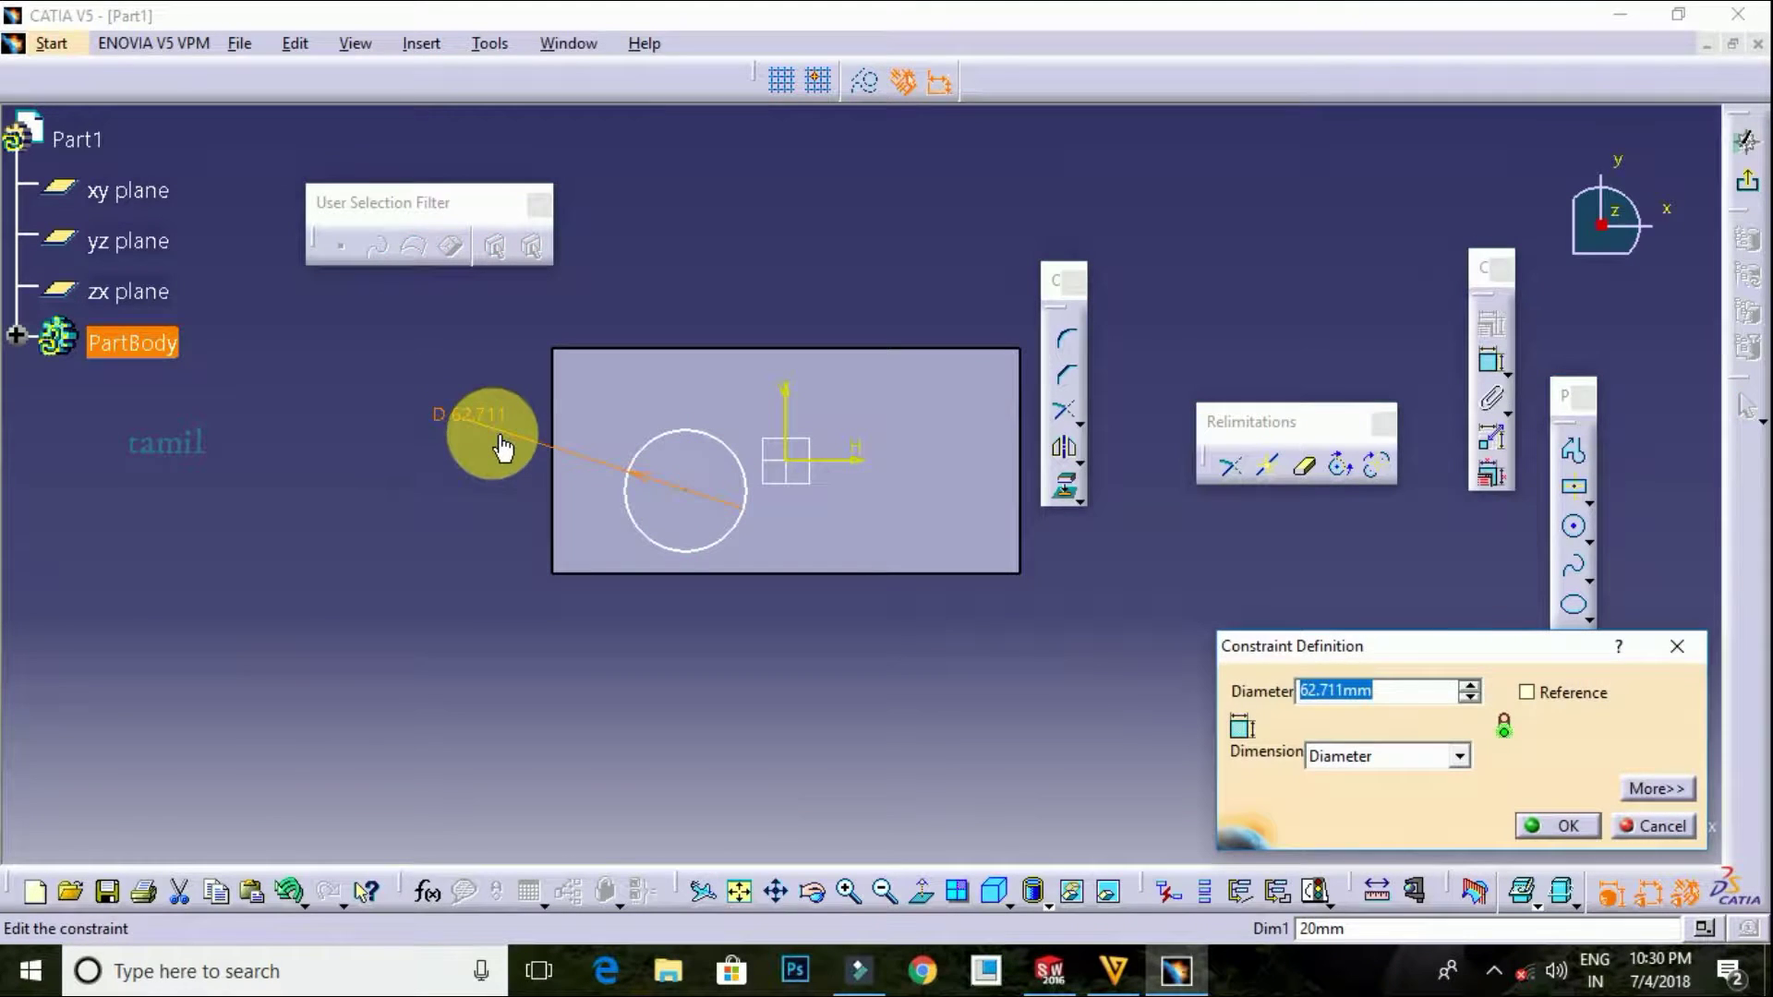
type("0")
key("Return")
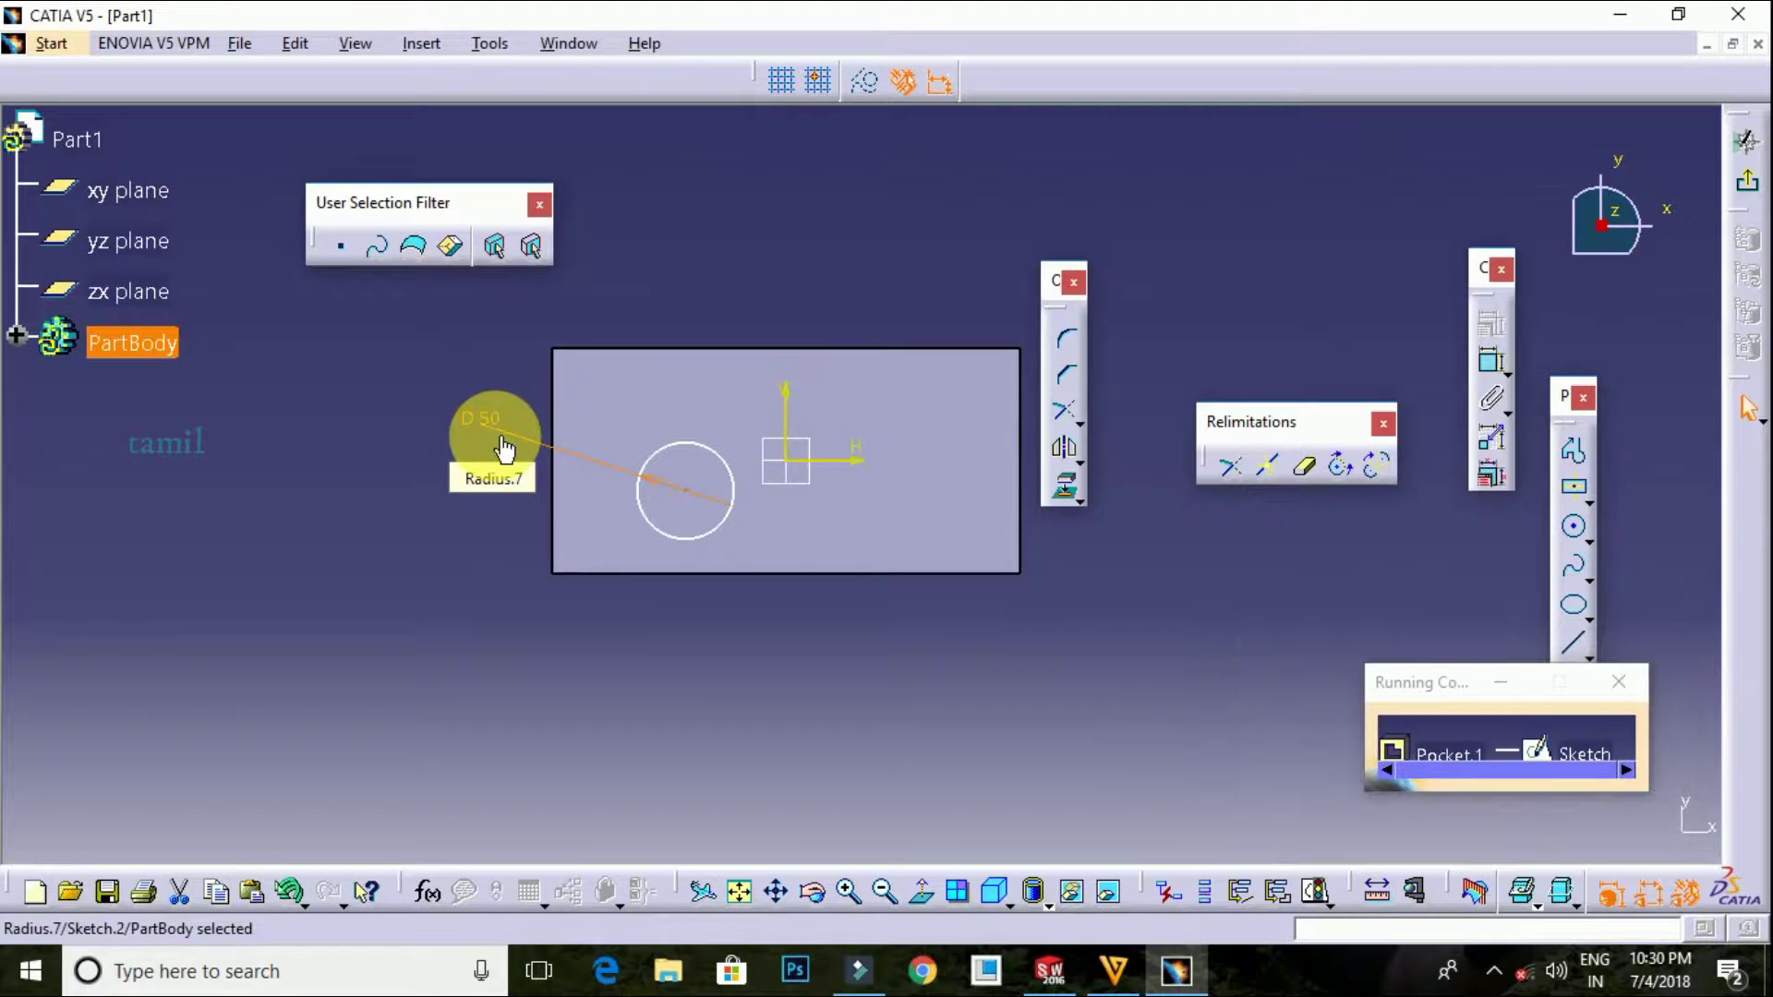
left_click(1747, 181)
Drag the pocket depth to 130mm and confirm the pocket
mouse_move(951, 674)
middle_mouse_down()
mouse_move(714, 100)
mouse_move(646, 549)
mouse_move(681, 634)
middle_mouse_up()
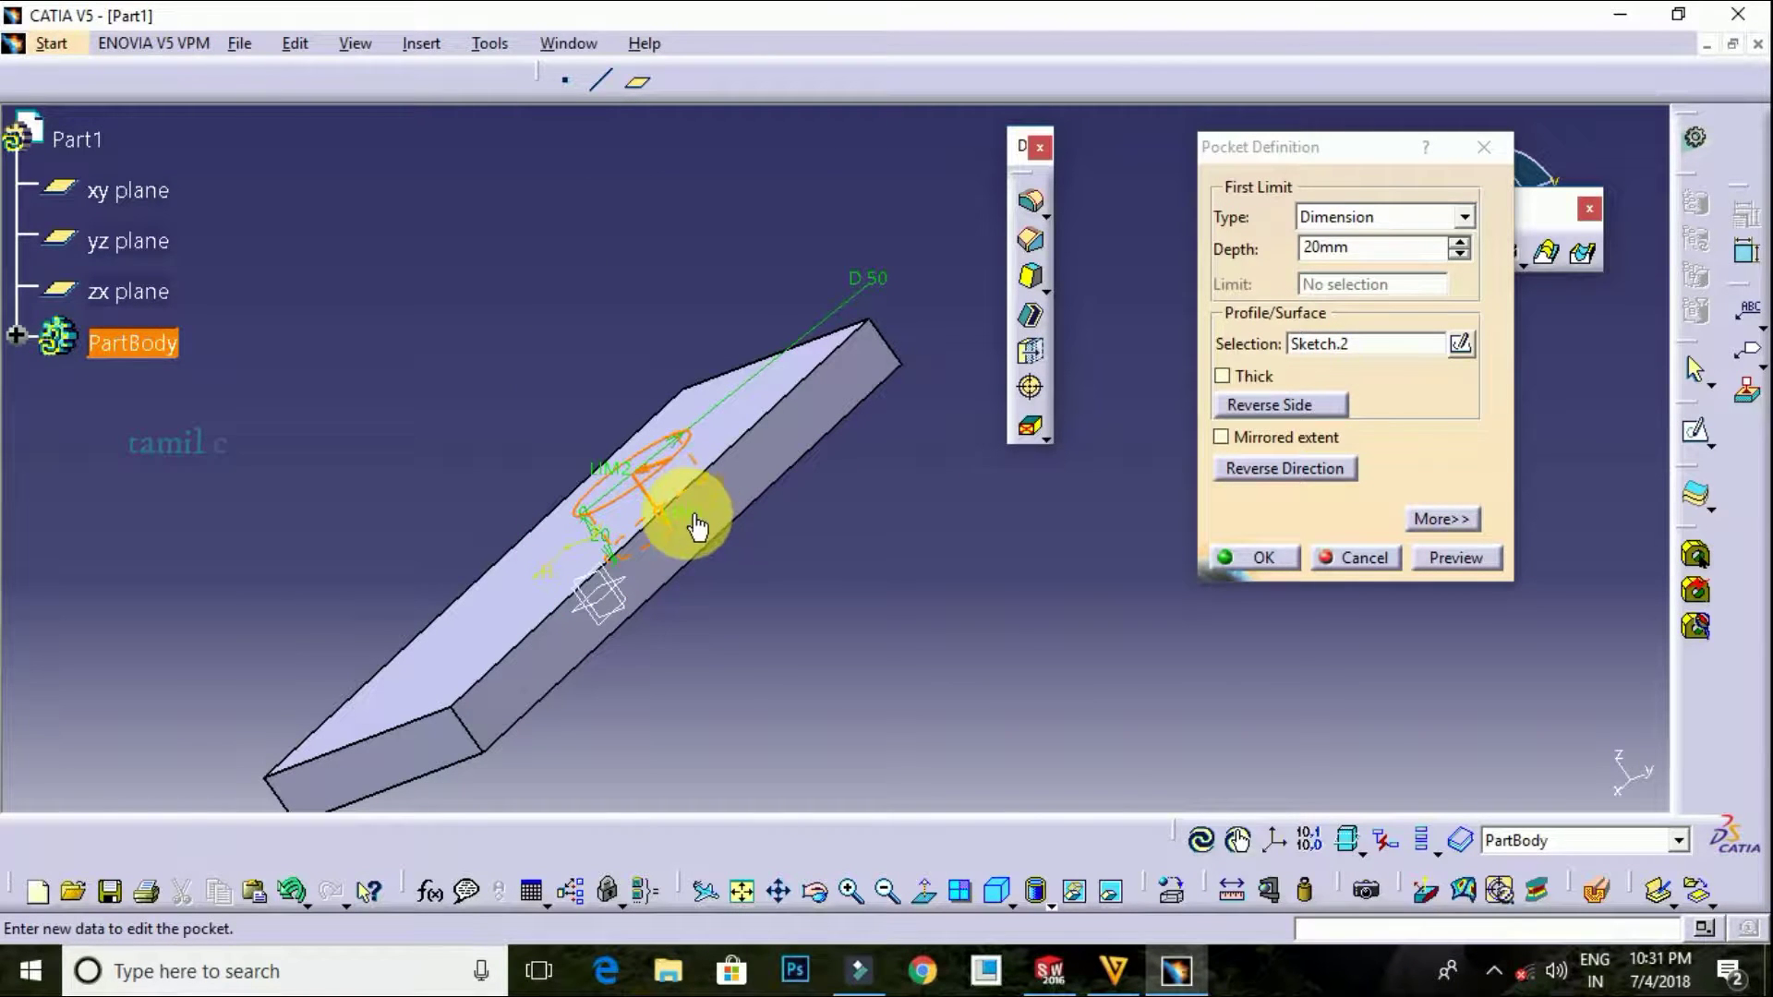
mouse_move(681, 528)
left_mouse_down()
mouse_move(811, 633)
mouse_move(942, 704)
left_mouse_up()
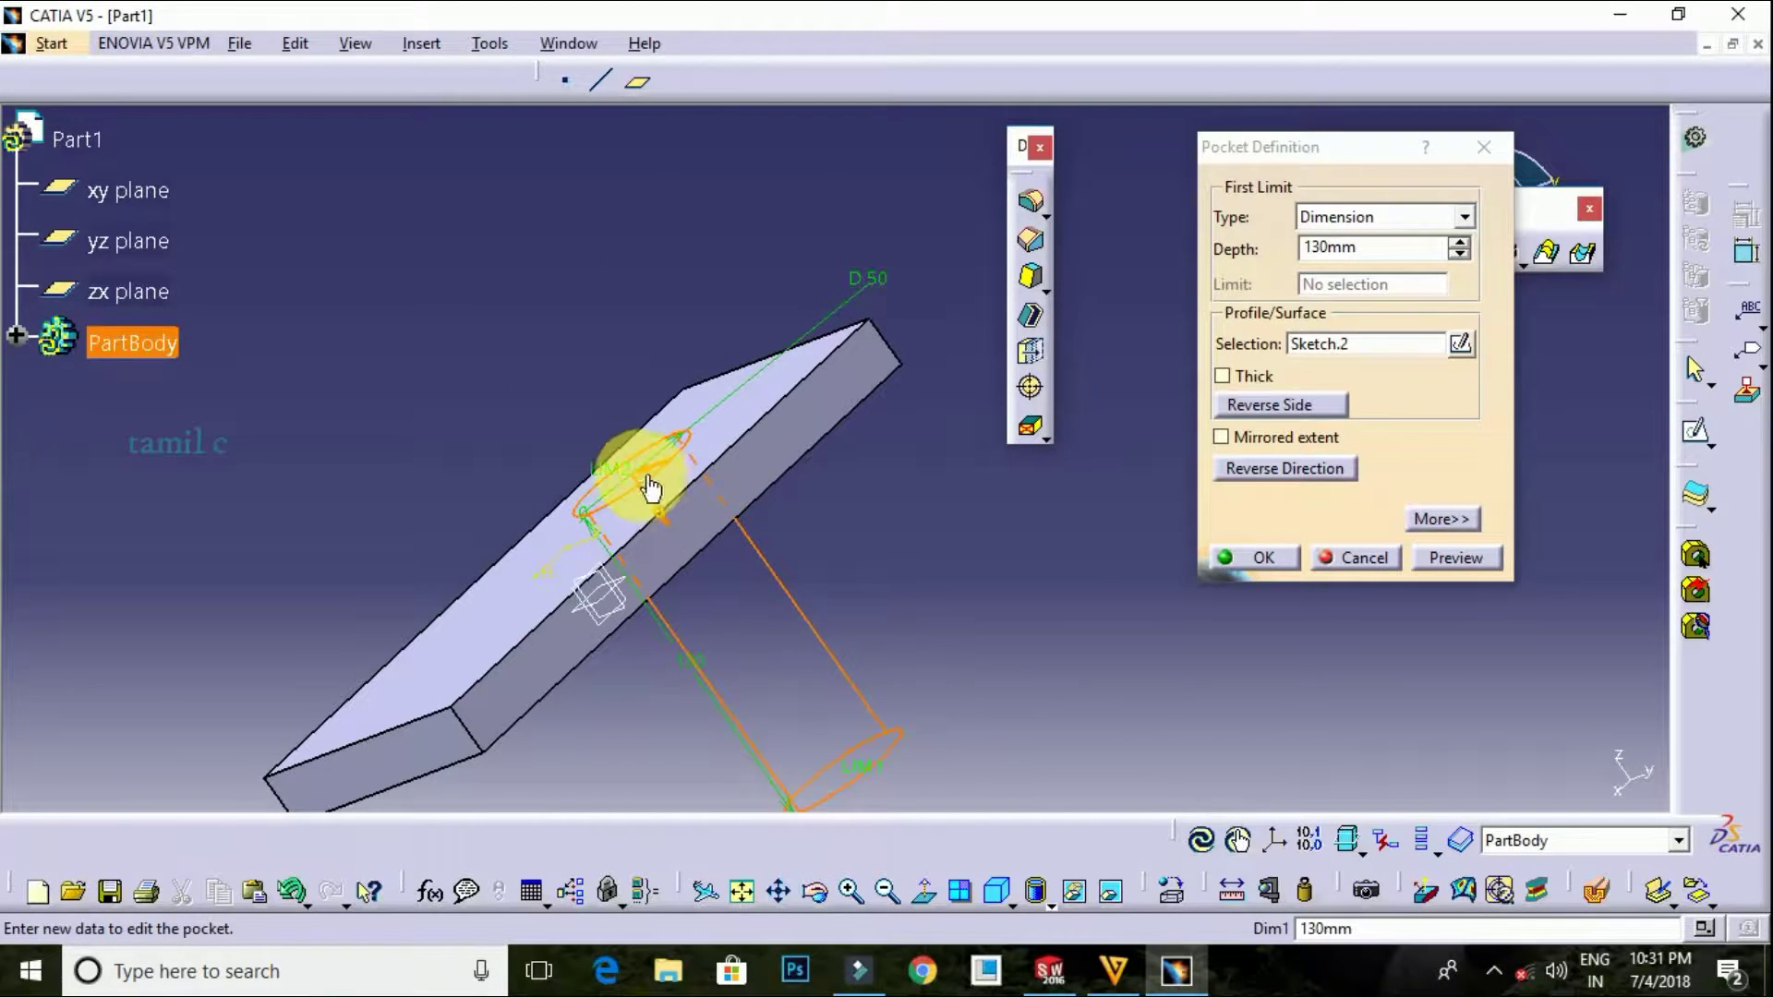
mouse_move(764, 474)
middle_mouse_down()
mouse_move(673, 652)
mouse_move(1013, 349)
mouse_move(526, 317)
mouse_move(621, 443)
mouse_move(587, 434)
middle_mouse_up()
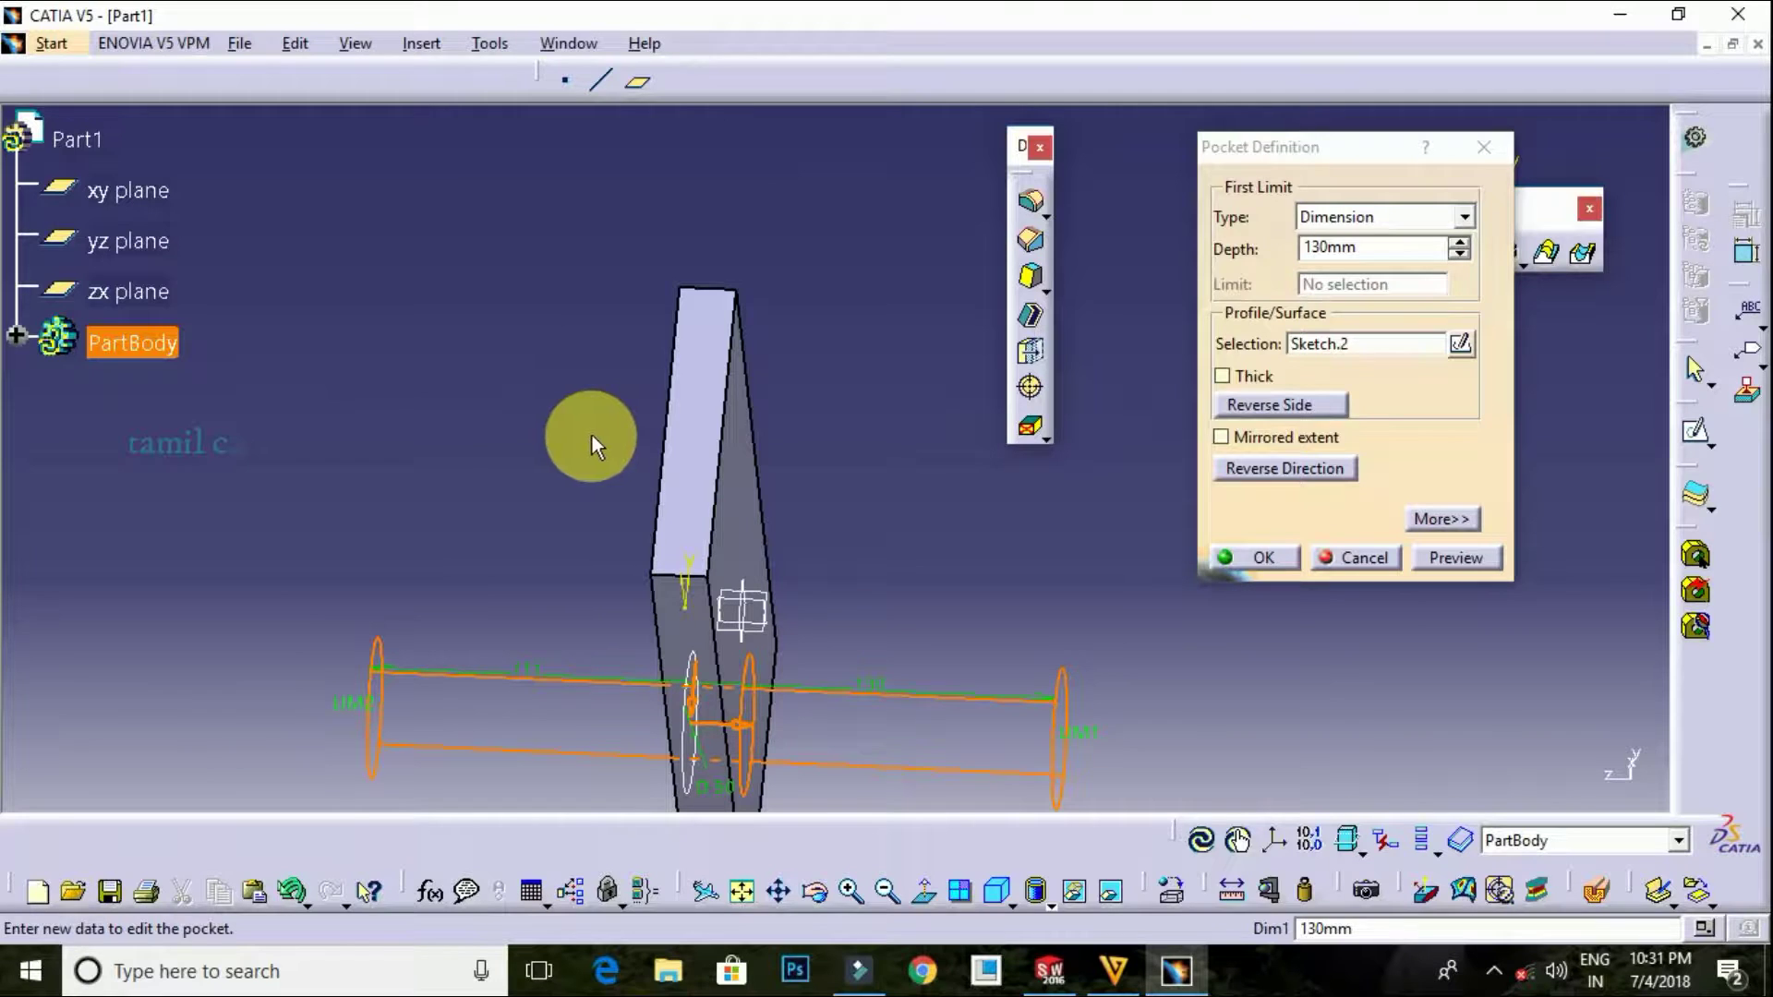
left_click(1250, 552)
Undo the pocket so the plate is solid again
mouse_move(1013, 519)
middle_mouse_down()
mouse_move(586, 574)
mouse_move(531, 423)
mouse_move(988, 566)
mouse_move(918, 621)
mouse_move(920, 599)
middle_mouse_up()
left_click(921, 596)
key("ctrl+z")
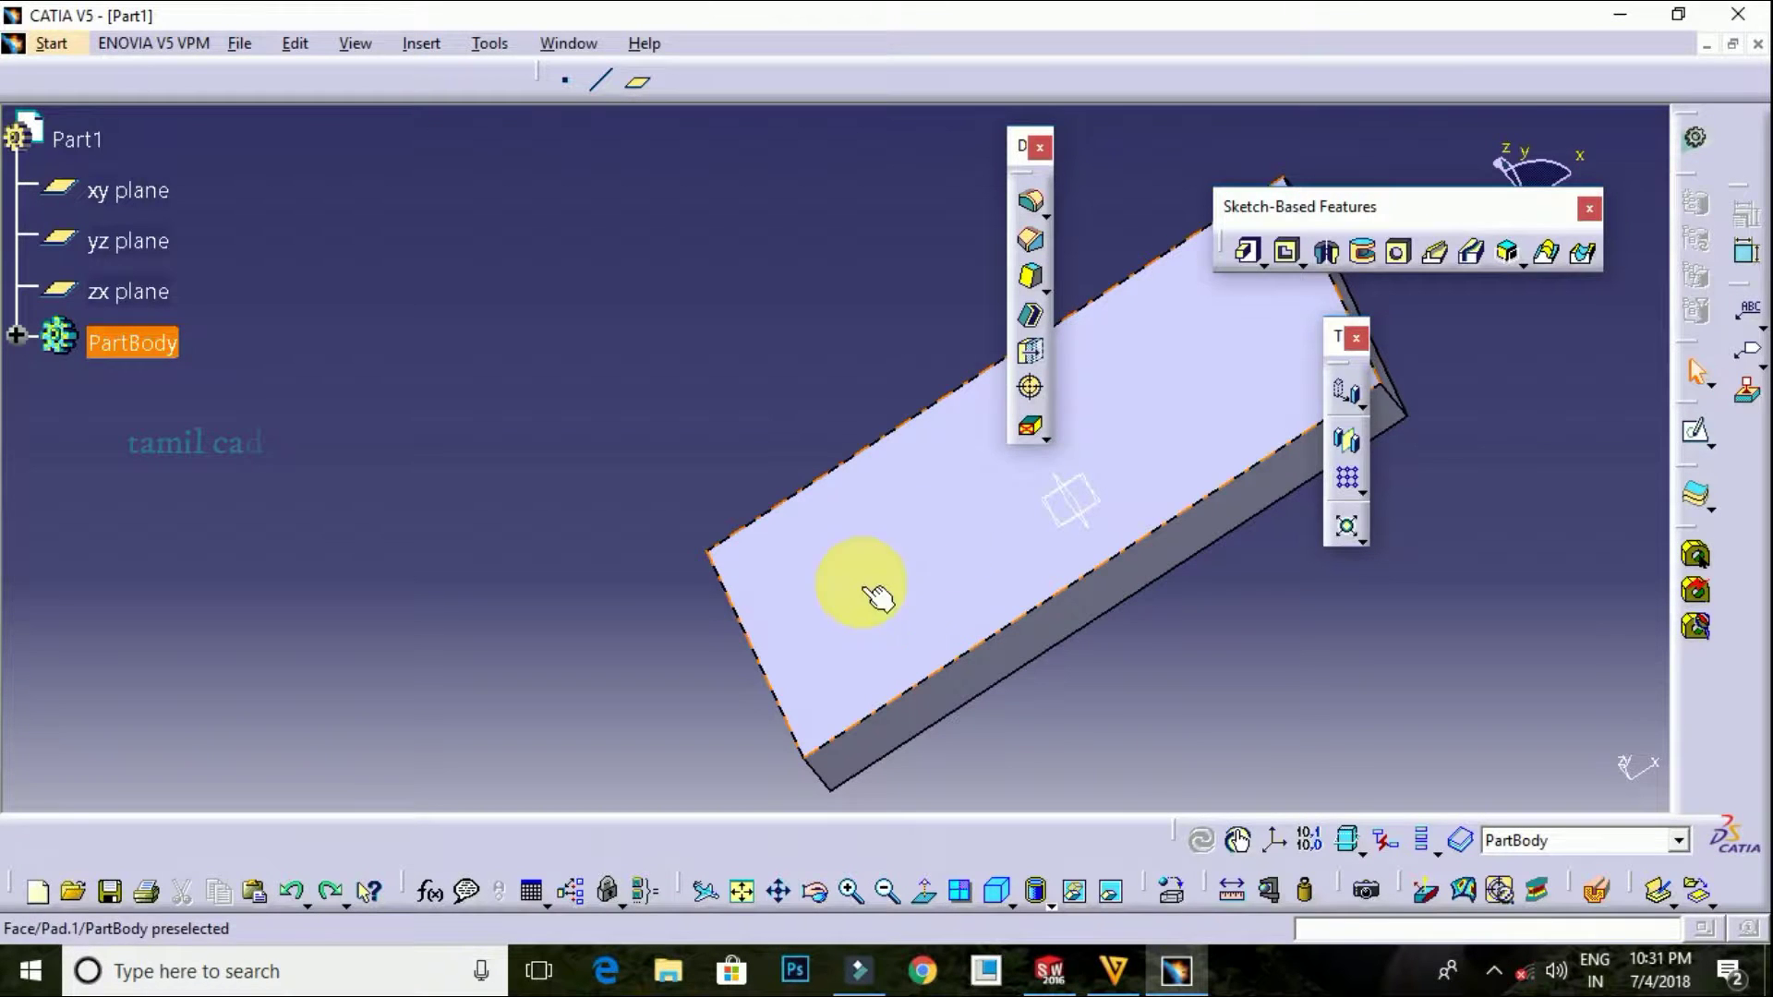
Start a rectangular pattern of the plate with 5 instances
mouse_move(1317, 495)
middle_mouse_down()
mouse_move(1179, 364)
mouse_move(705, 480)
mouse_move(804, 294)
mouse_move(760, 297)
middle_mouse_up()
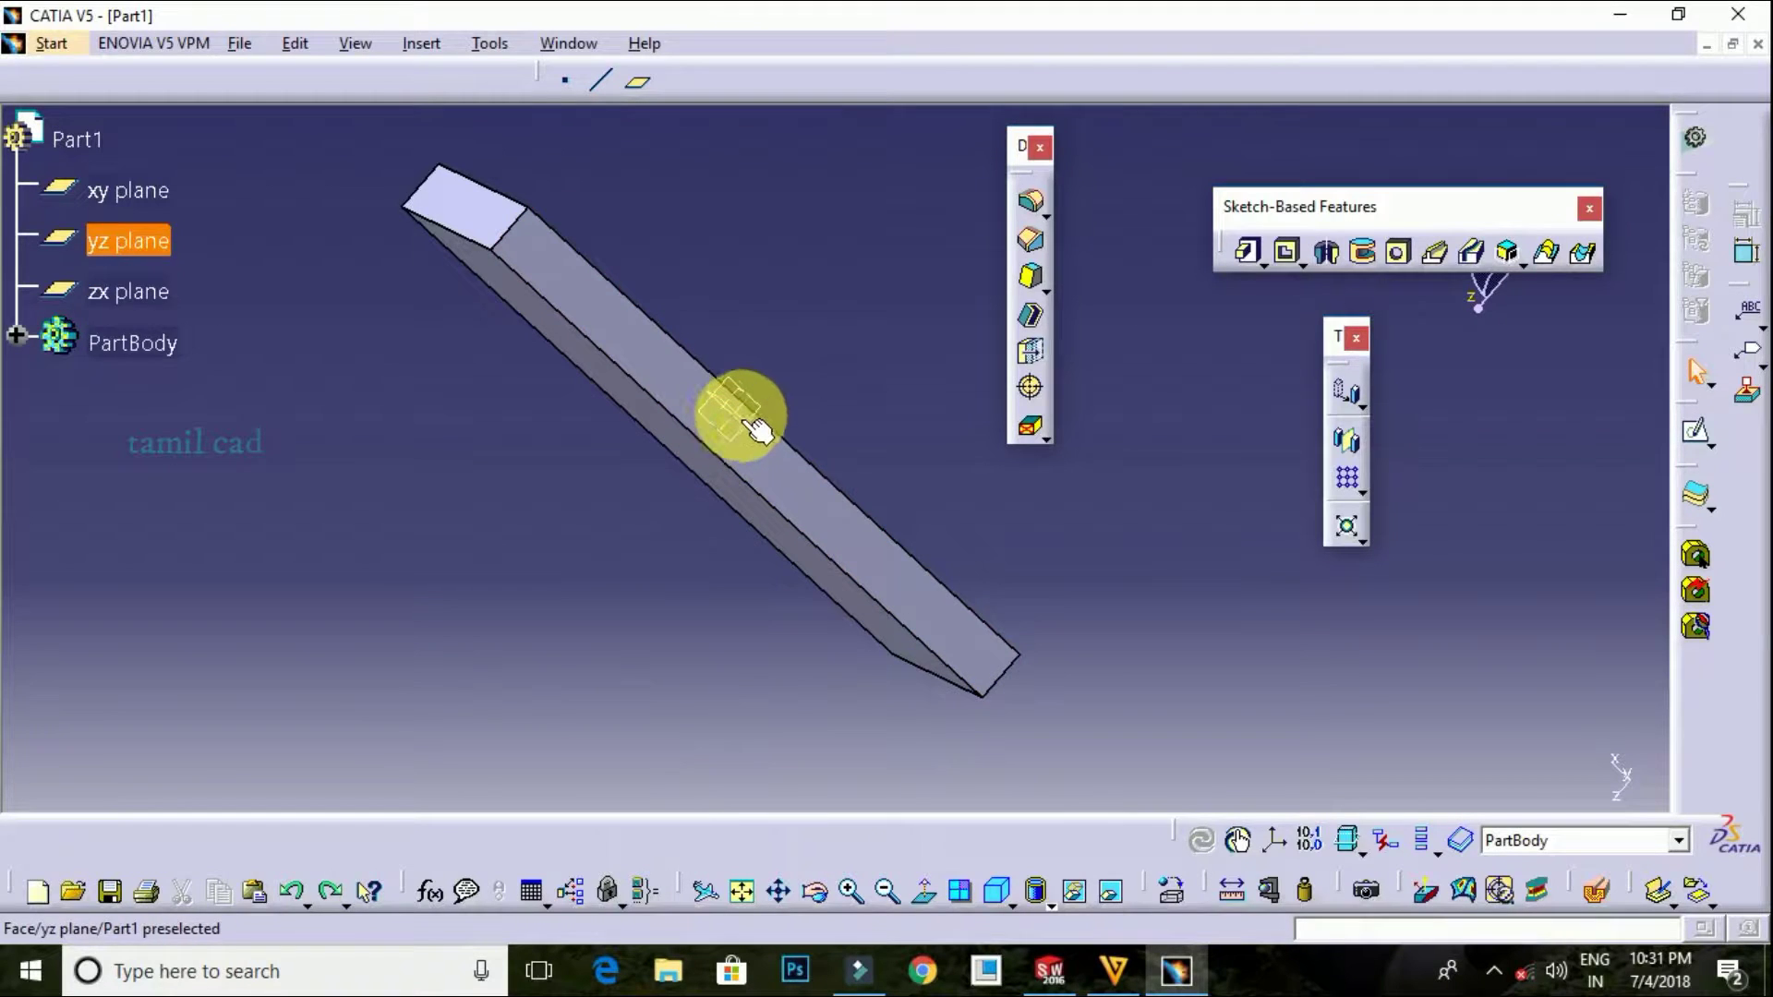
mouse_move(819, 446)
middle_mouse_down()
mouse_move(680, 99)
mouse_move(735, 328)
middle_mouse_up()
mouse_move(778, 422)
middle_mouse_down()
mouse_move(764, 564)
mouse_move(751, 483)
middle_mouse_up()
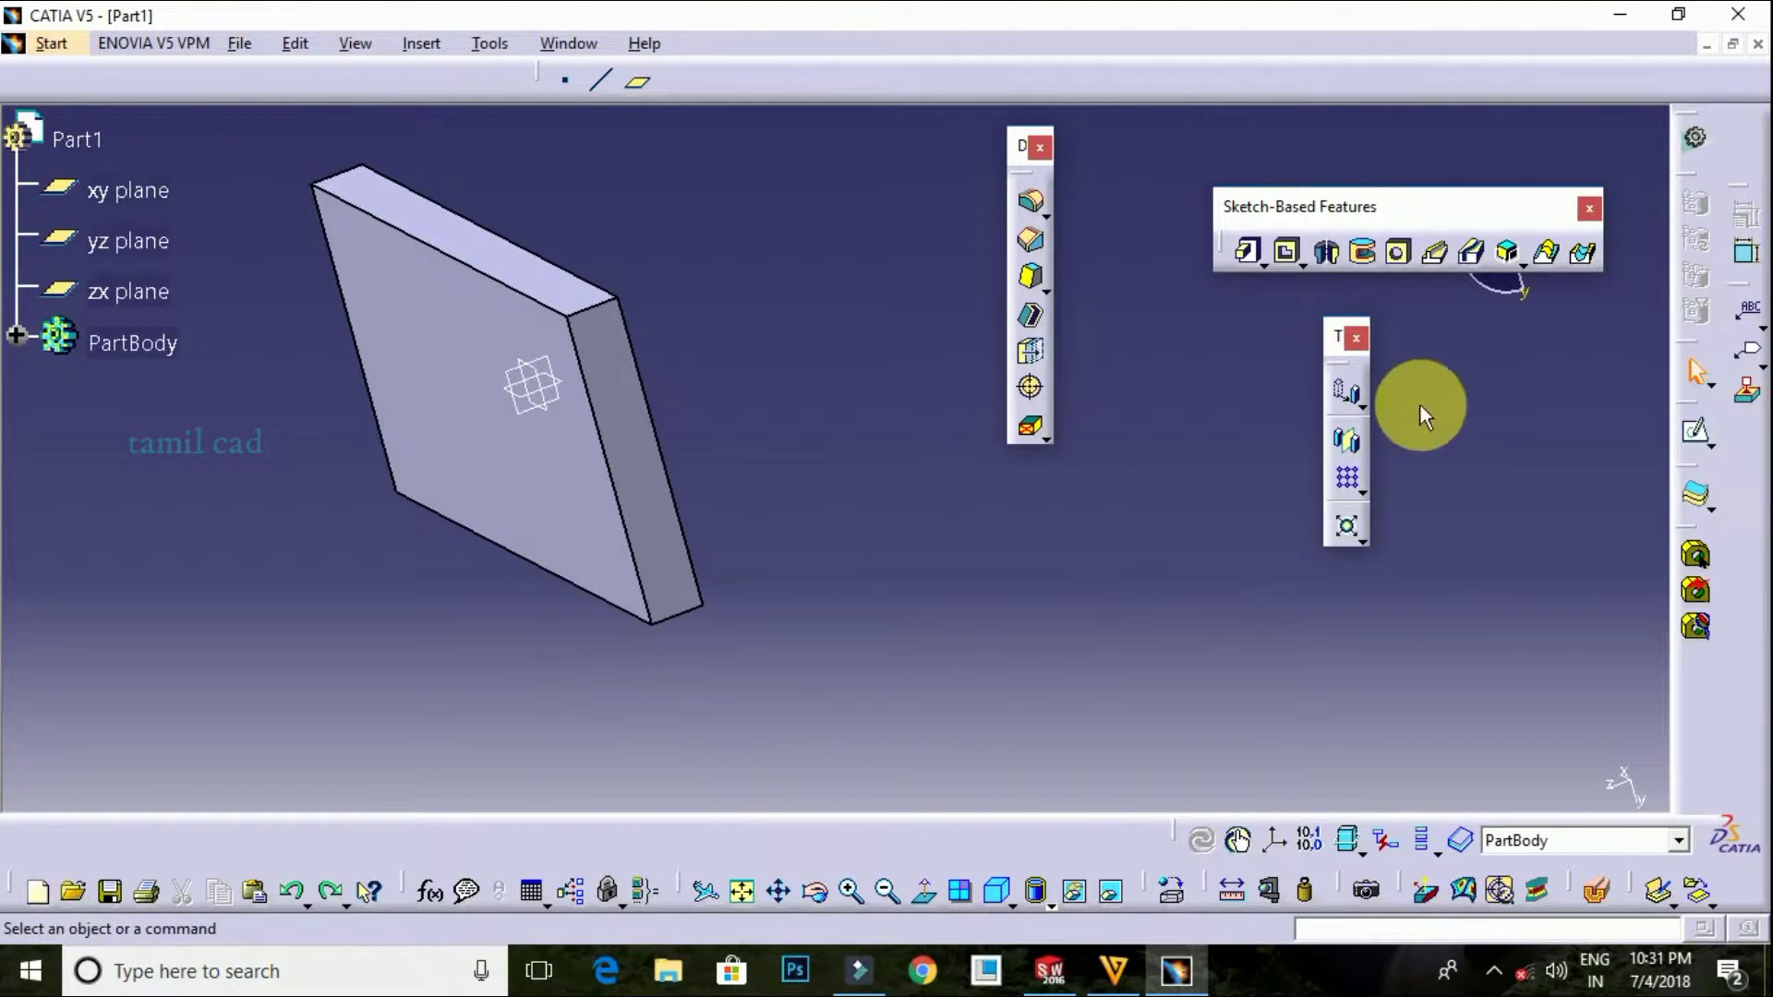
left_click(1350, 482)
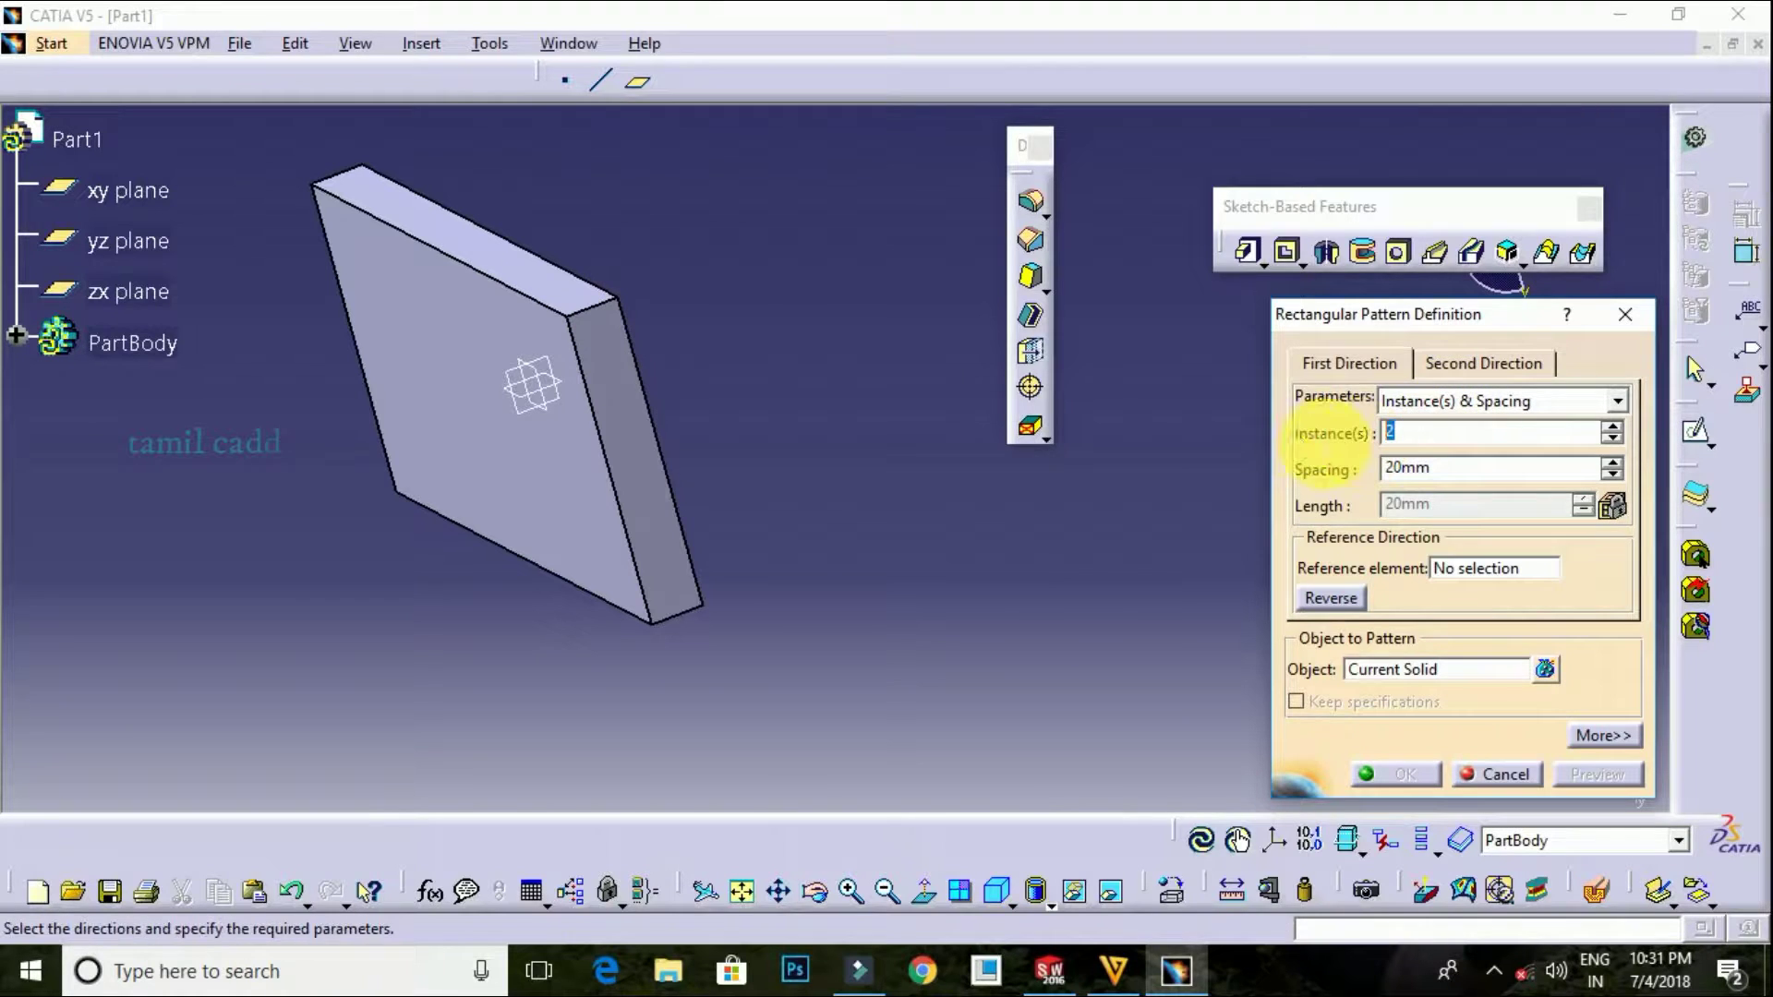
type("5")
left_click(1466, 462)
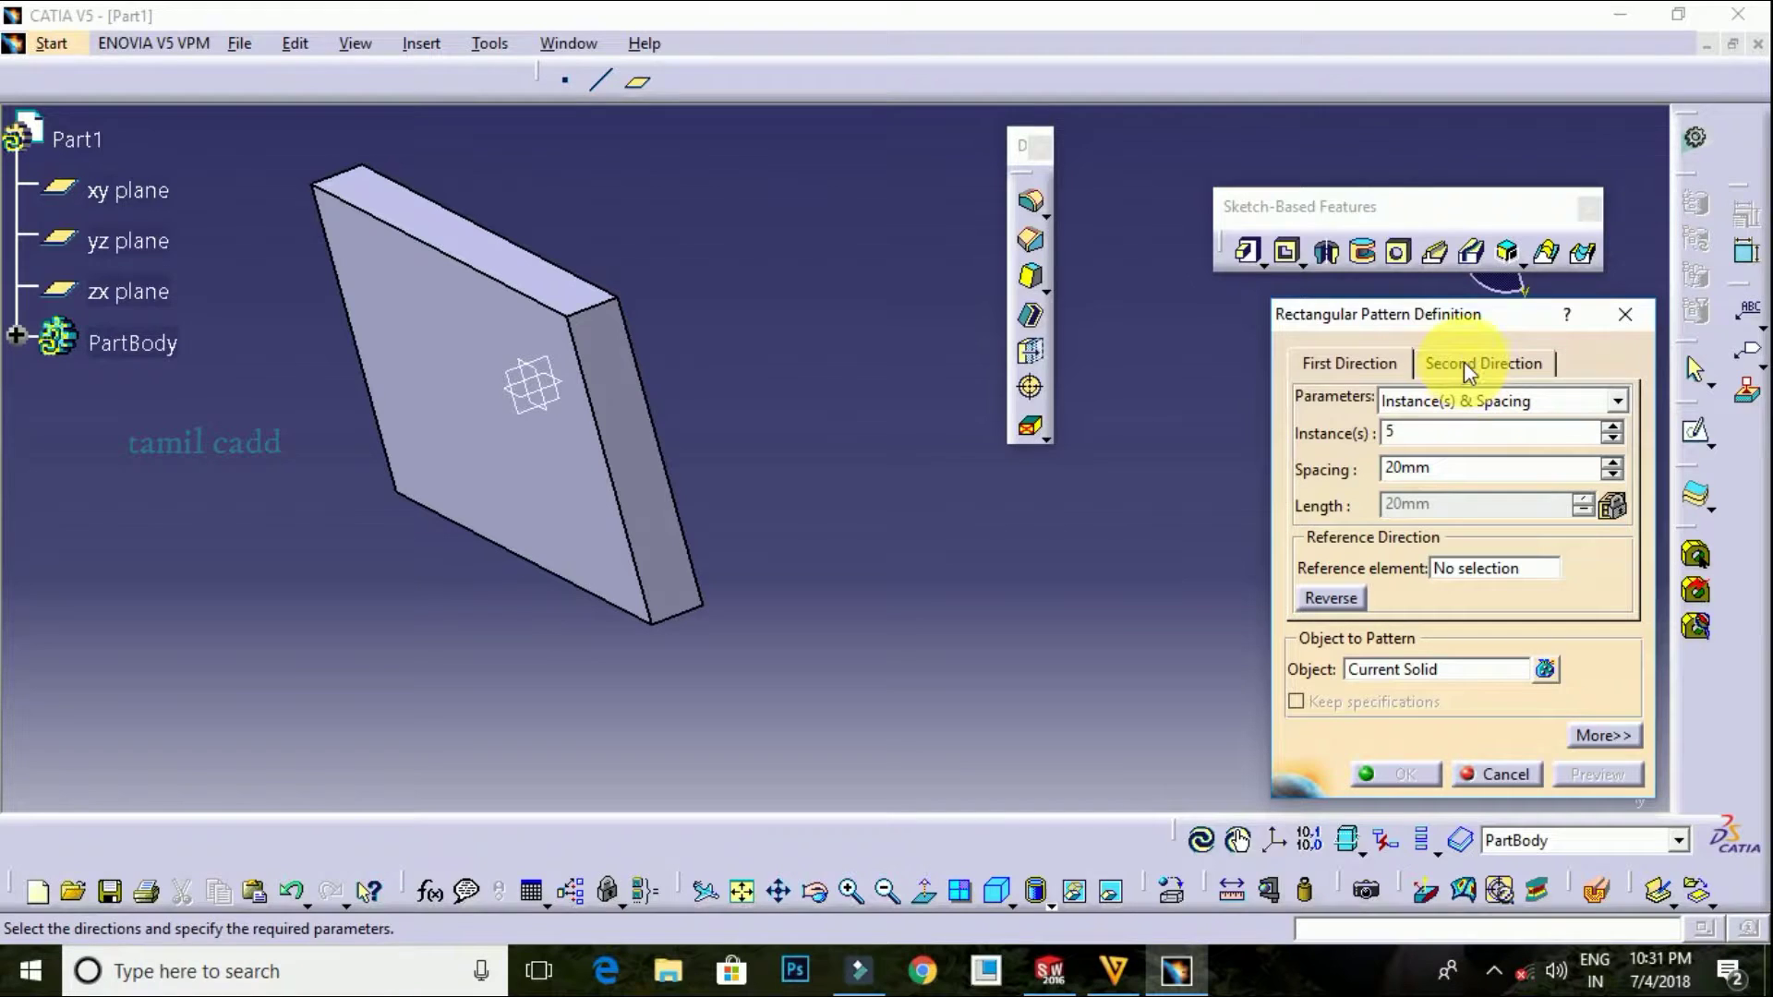
Set the pattern direction along the plate's top edge with 44mm spacing and confirm
left_click(1481, 569)
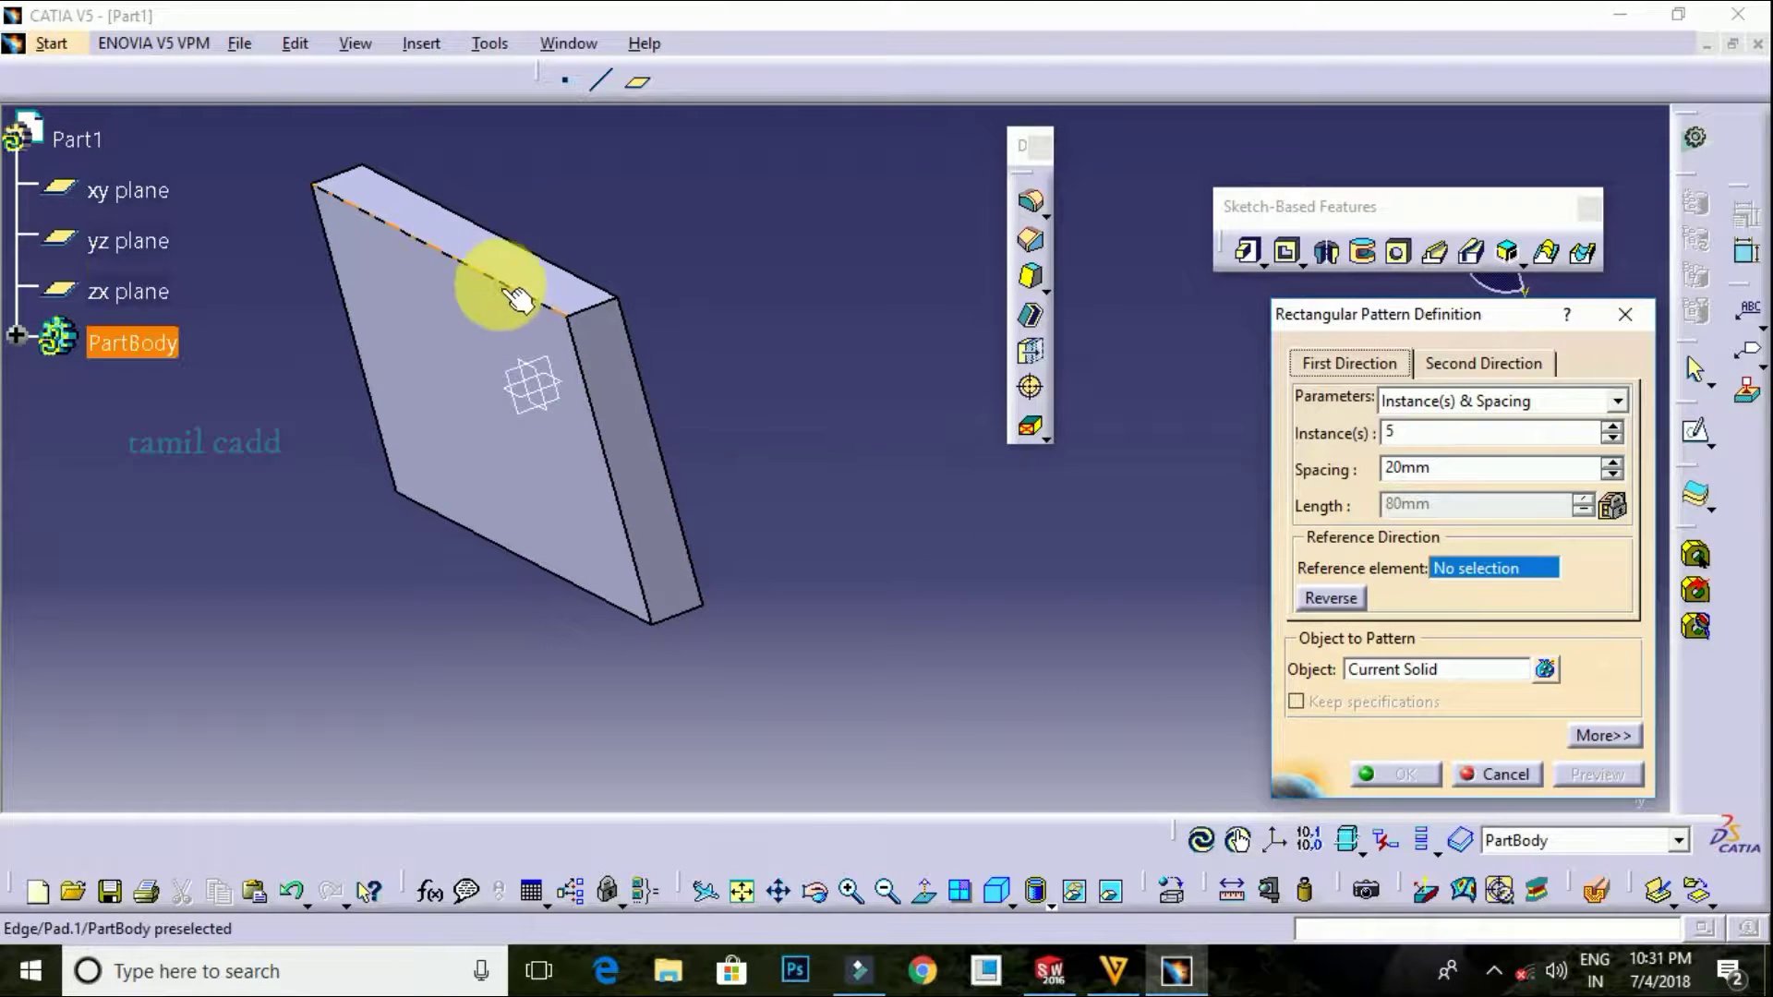
left_click(574, 308)
middle_click_drag(684, 384, 679, 469)
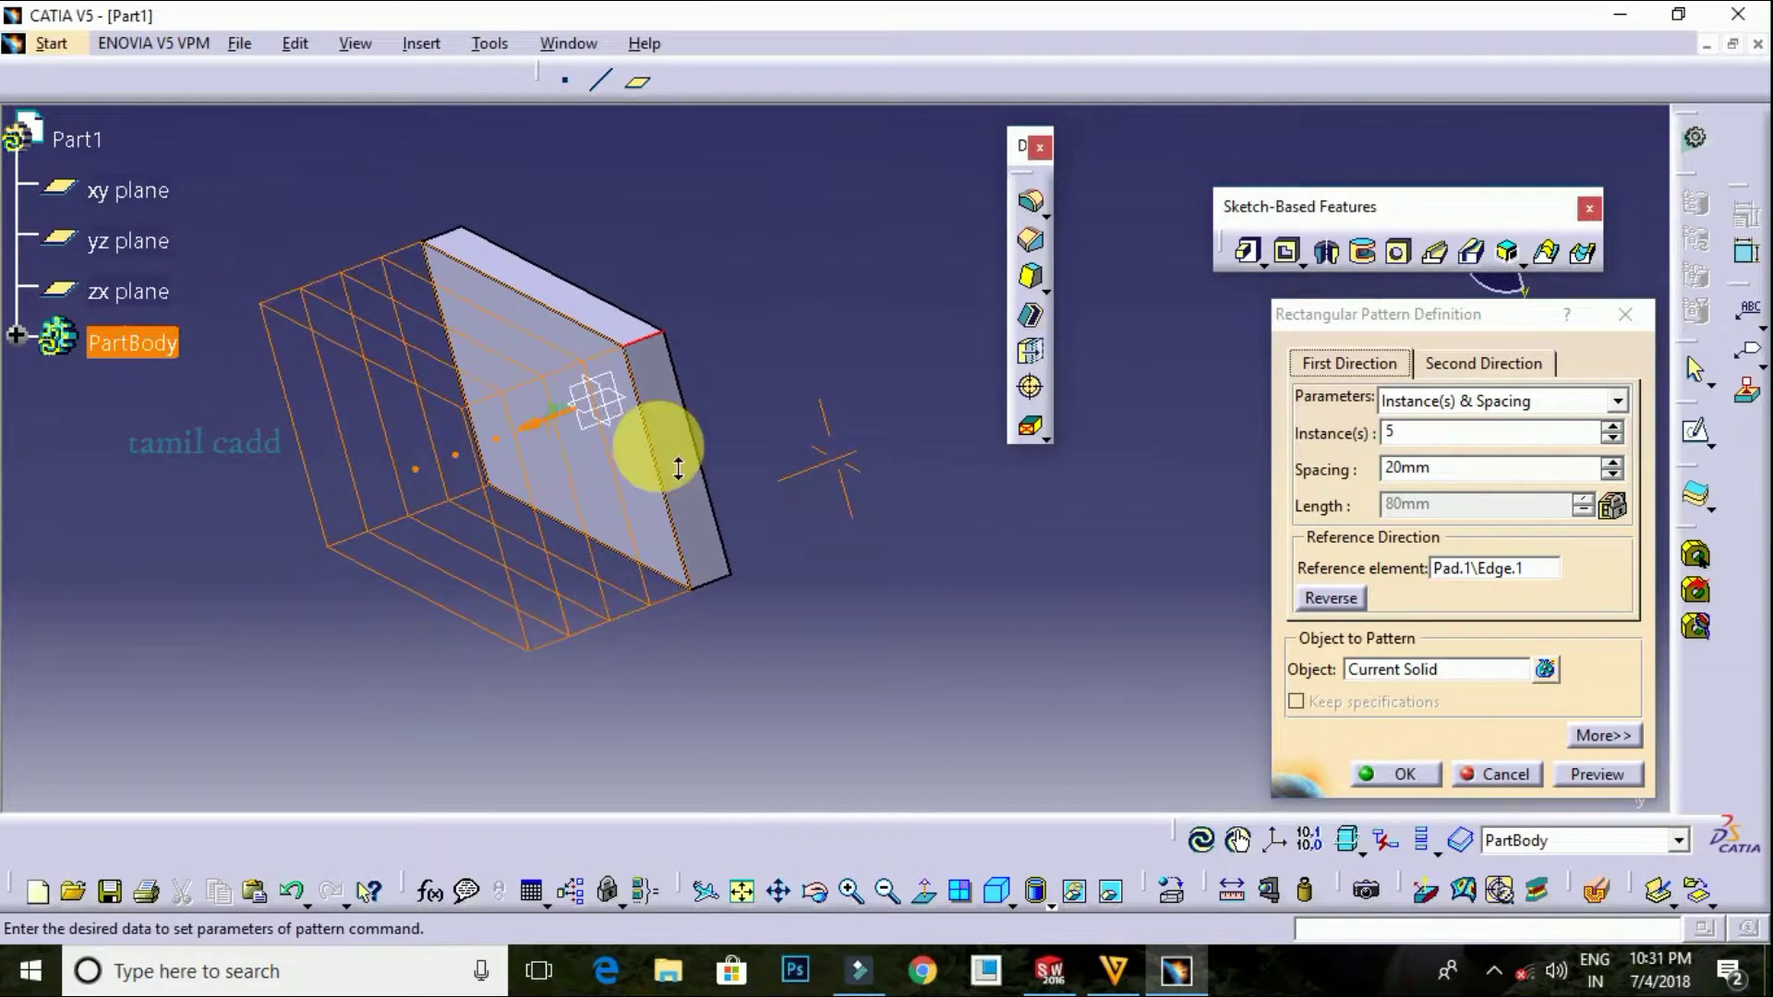
left_click(1611, 471)
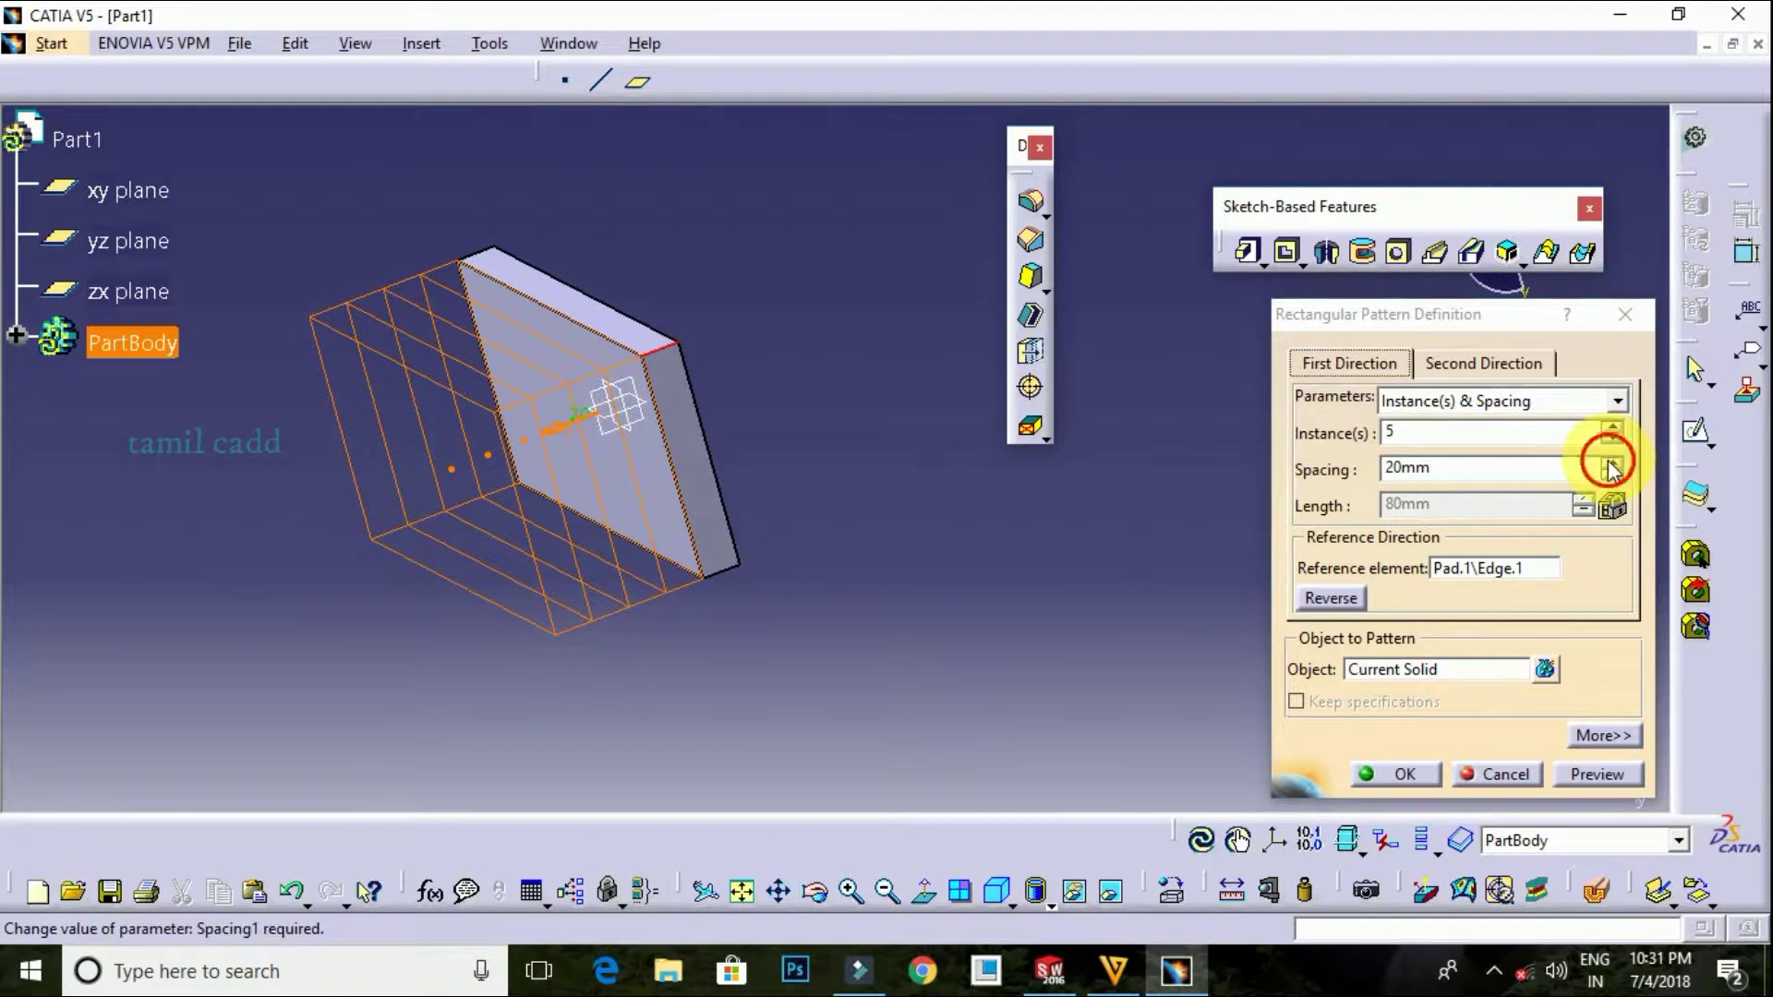
left_click_drag(1611, 469, 1627, 479)
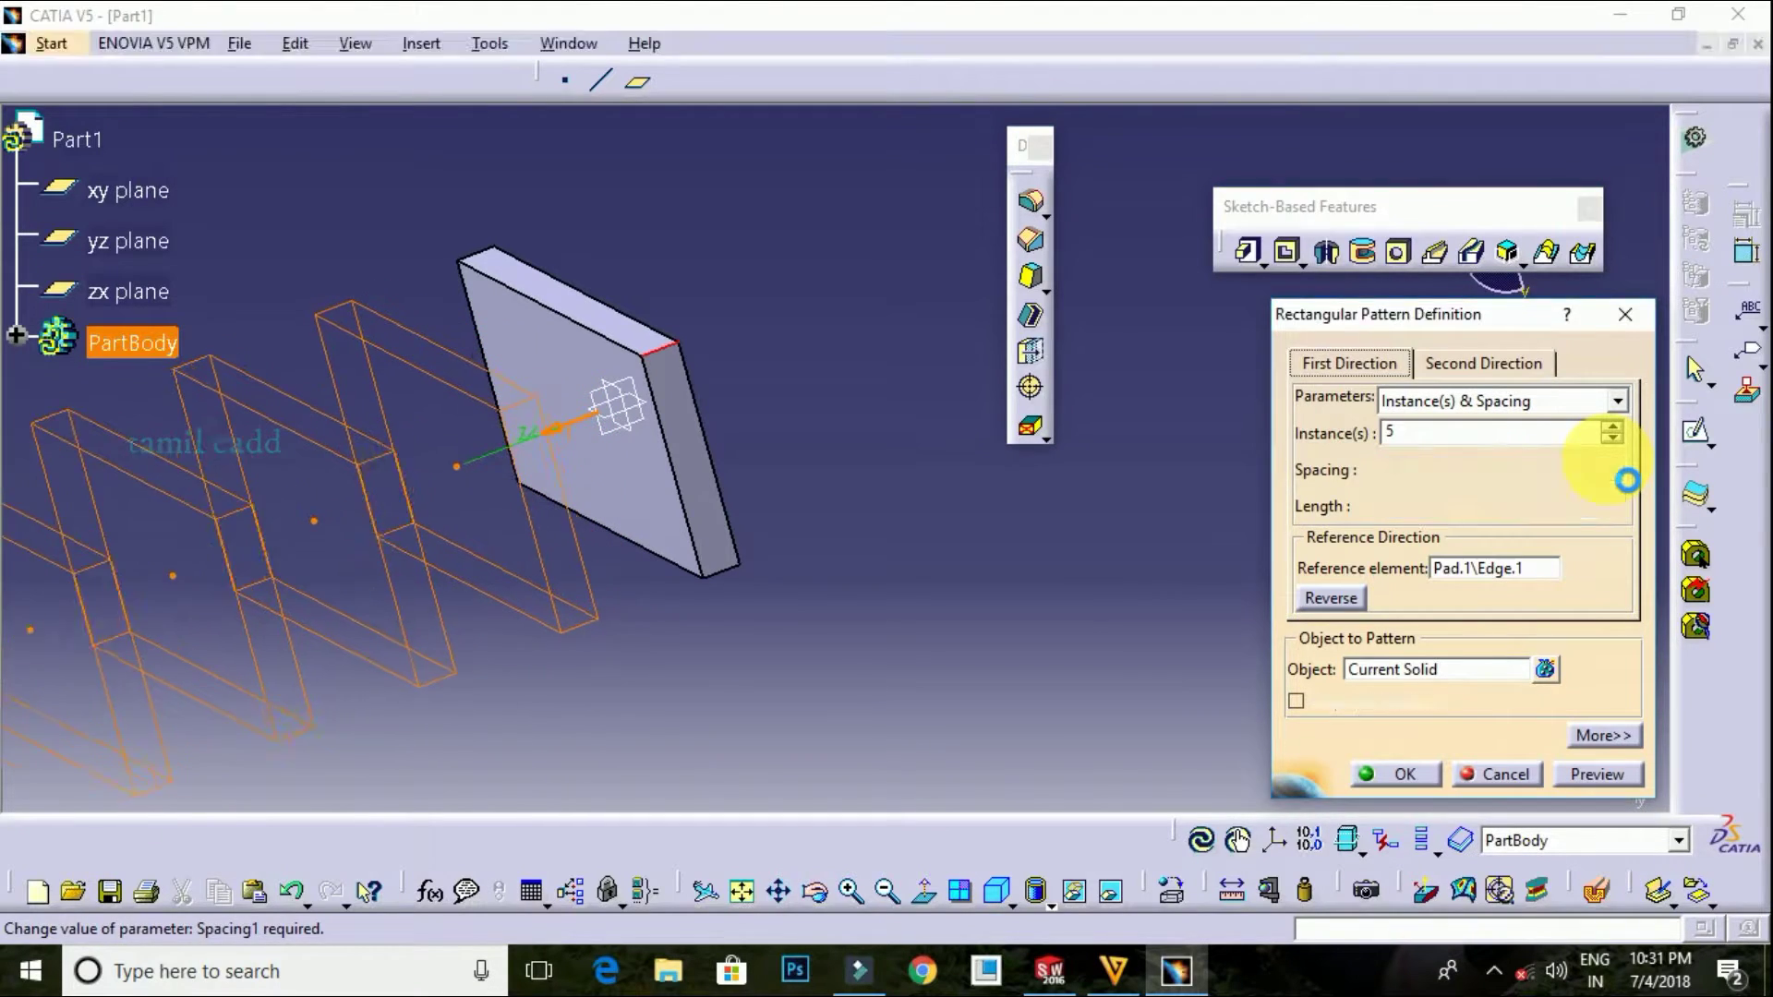
left_click(1392, 776)
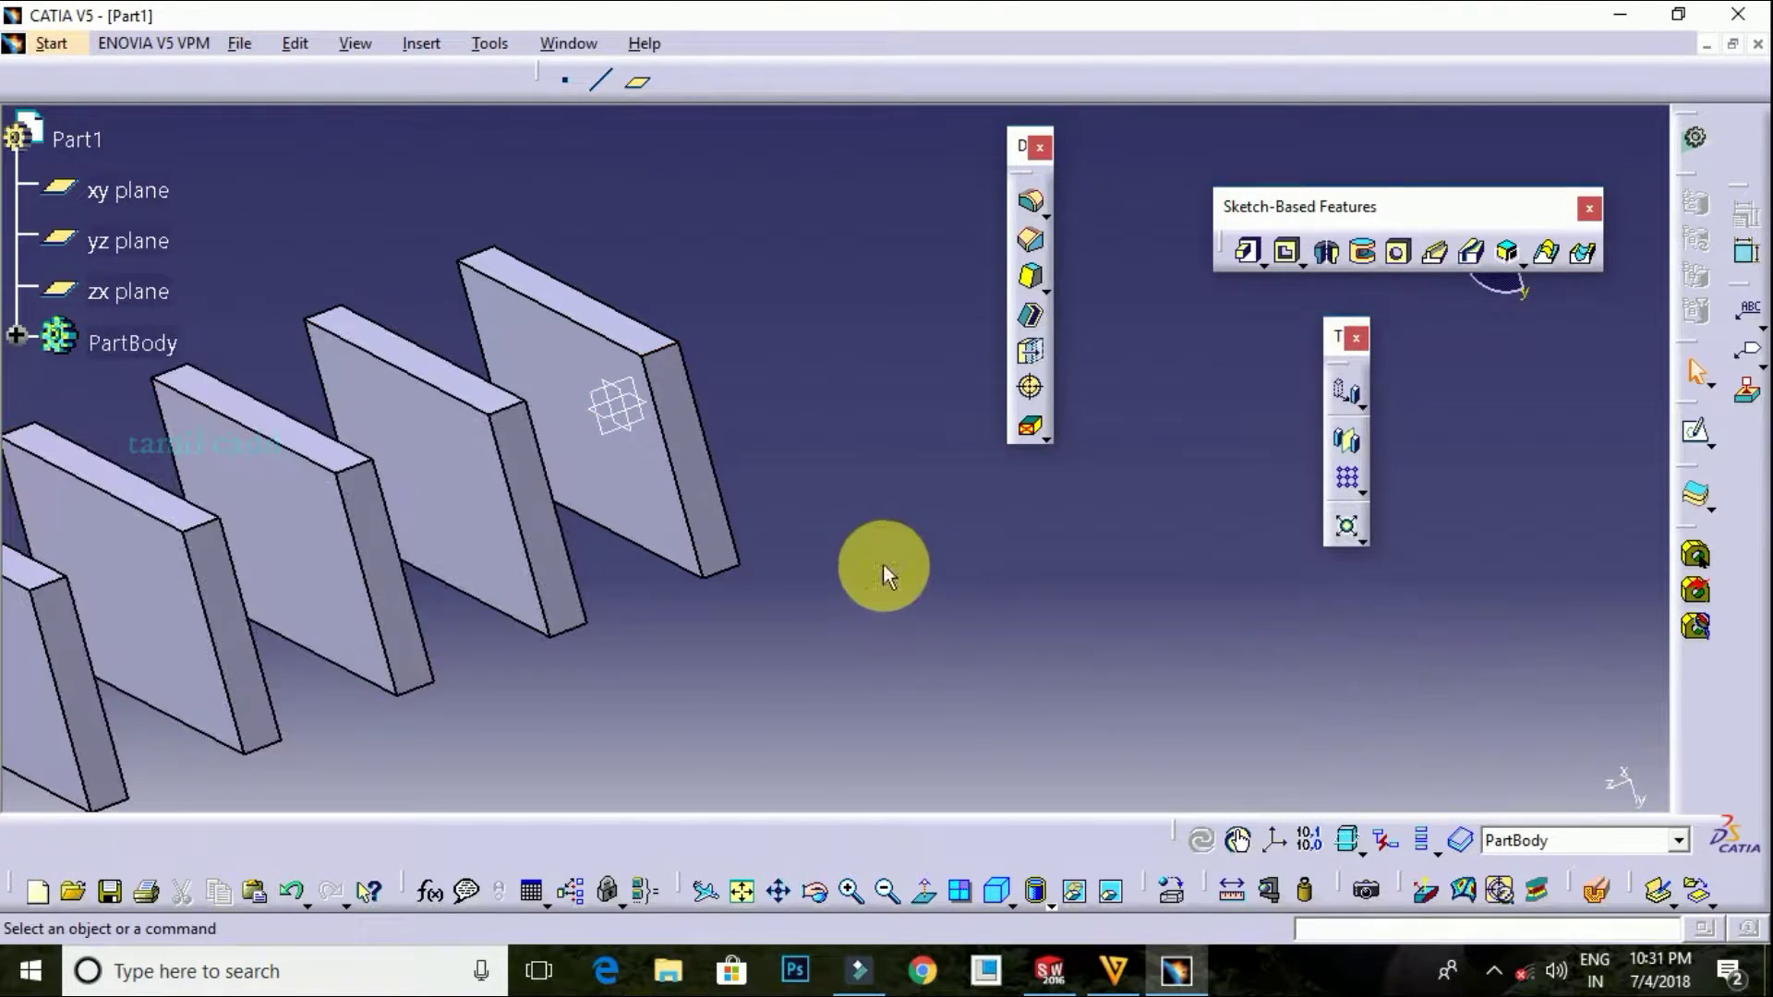
middle_click_drag(883, 563, 573, 609)
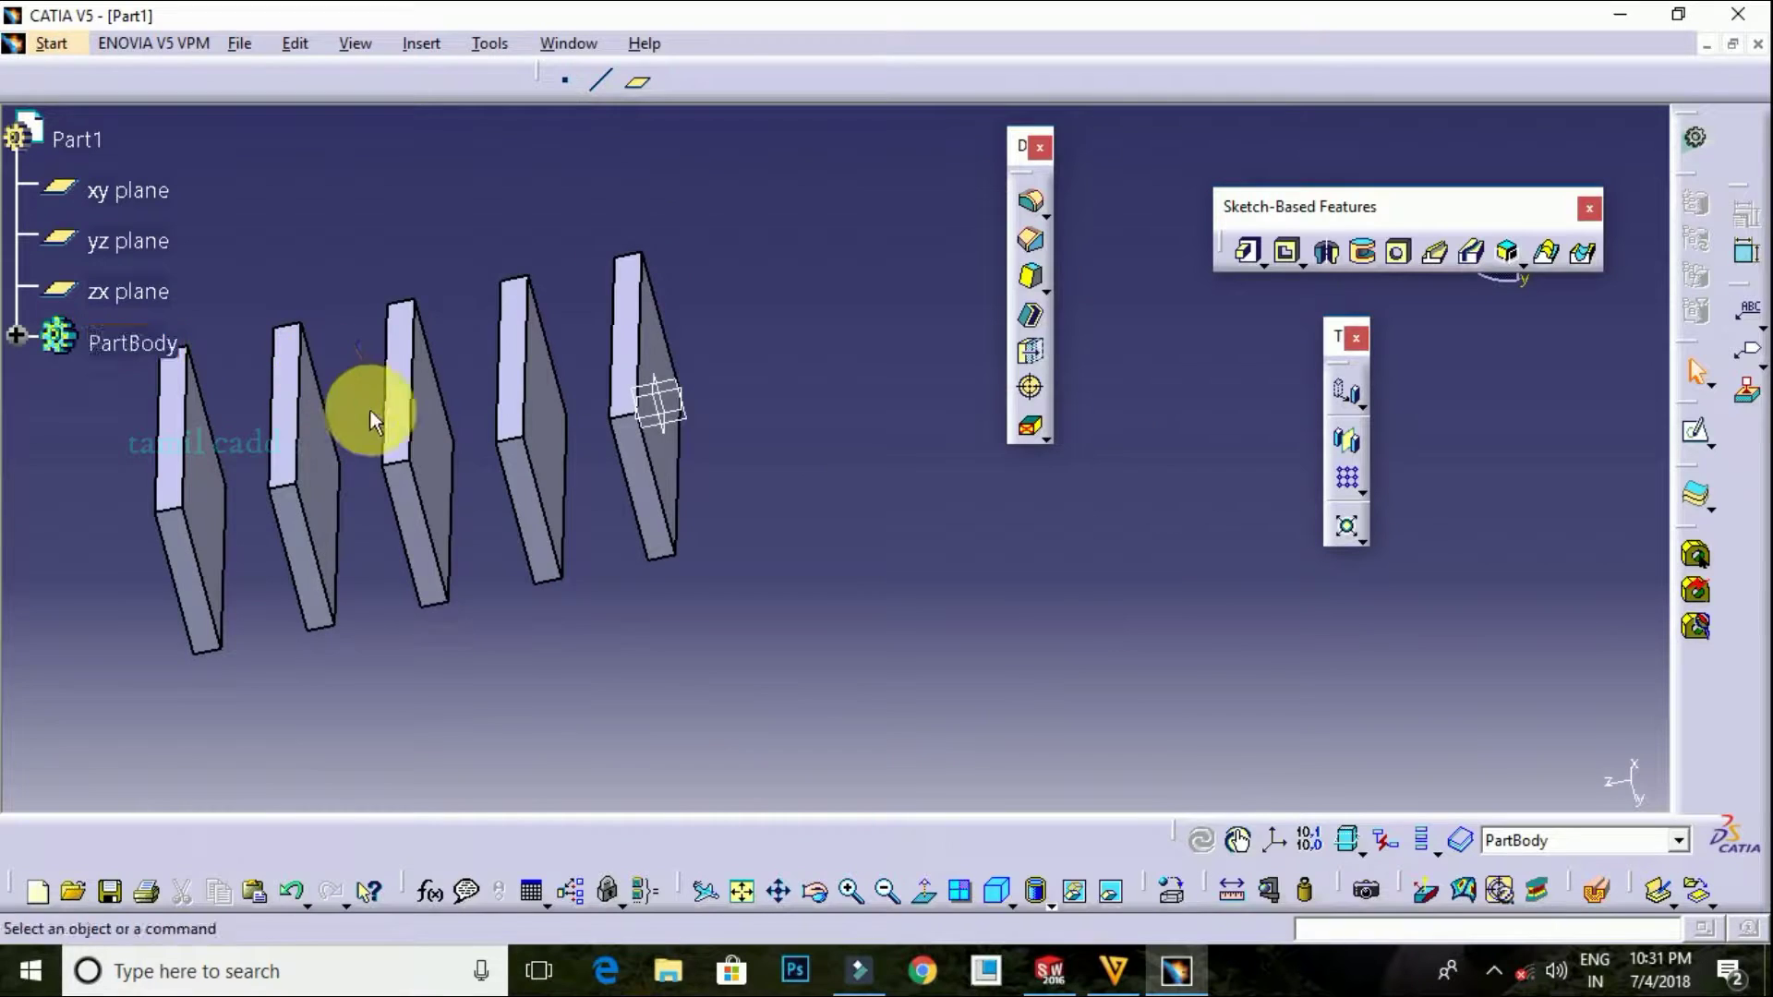
Create Plane.1 offset 20mm from a face of the middle plate
mouse_move(369, 408)
middle_mouse_down()
mouse_move(601, 403)
mouse_move(639, 425)
mouse_move(590, 467)
middle_mouse_up()
left_click(638, 82)
left_click(416, 376)
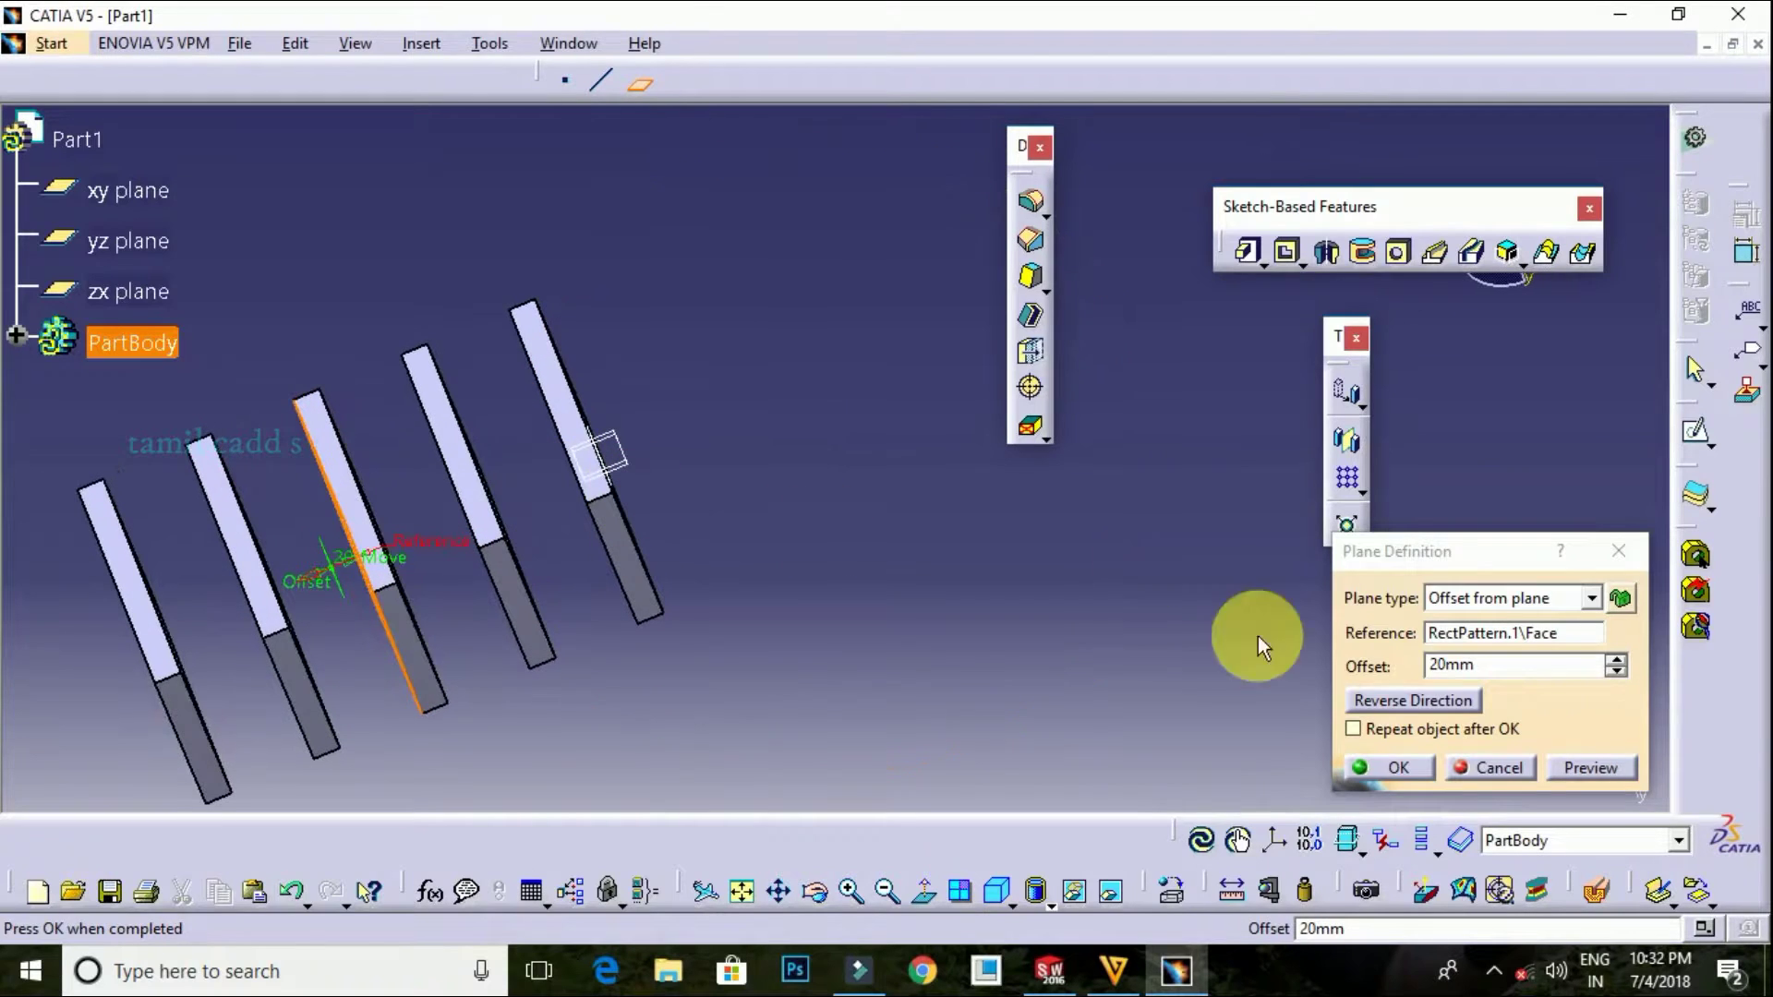
left_click(1466, 771)
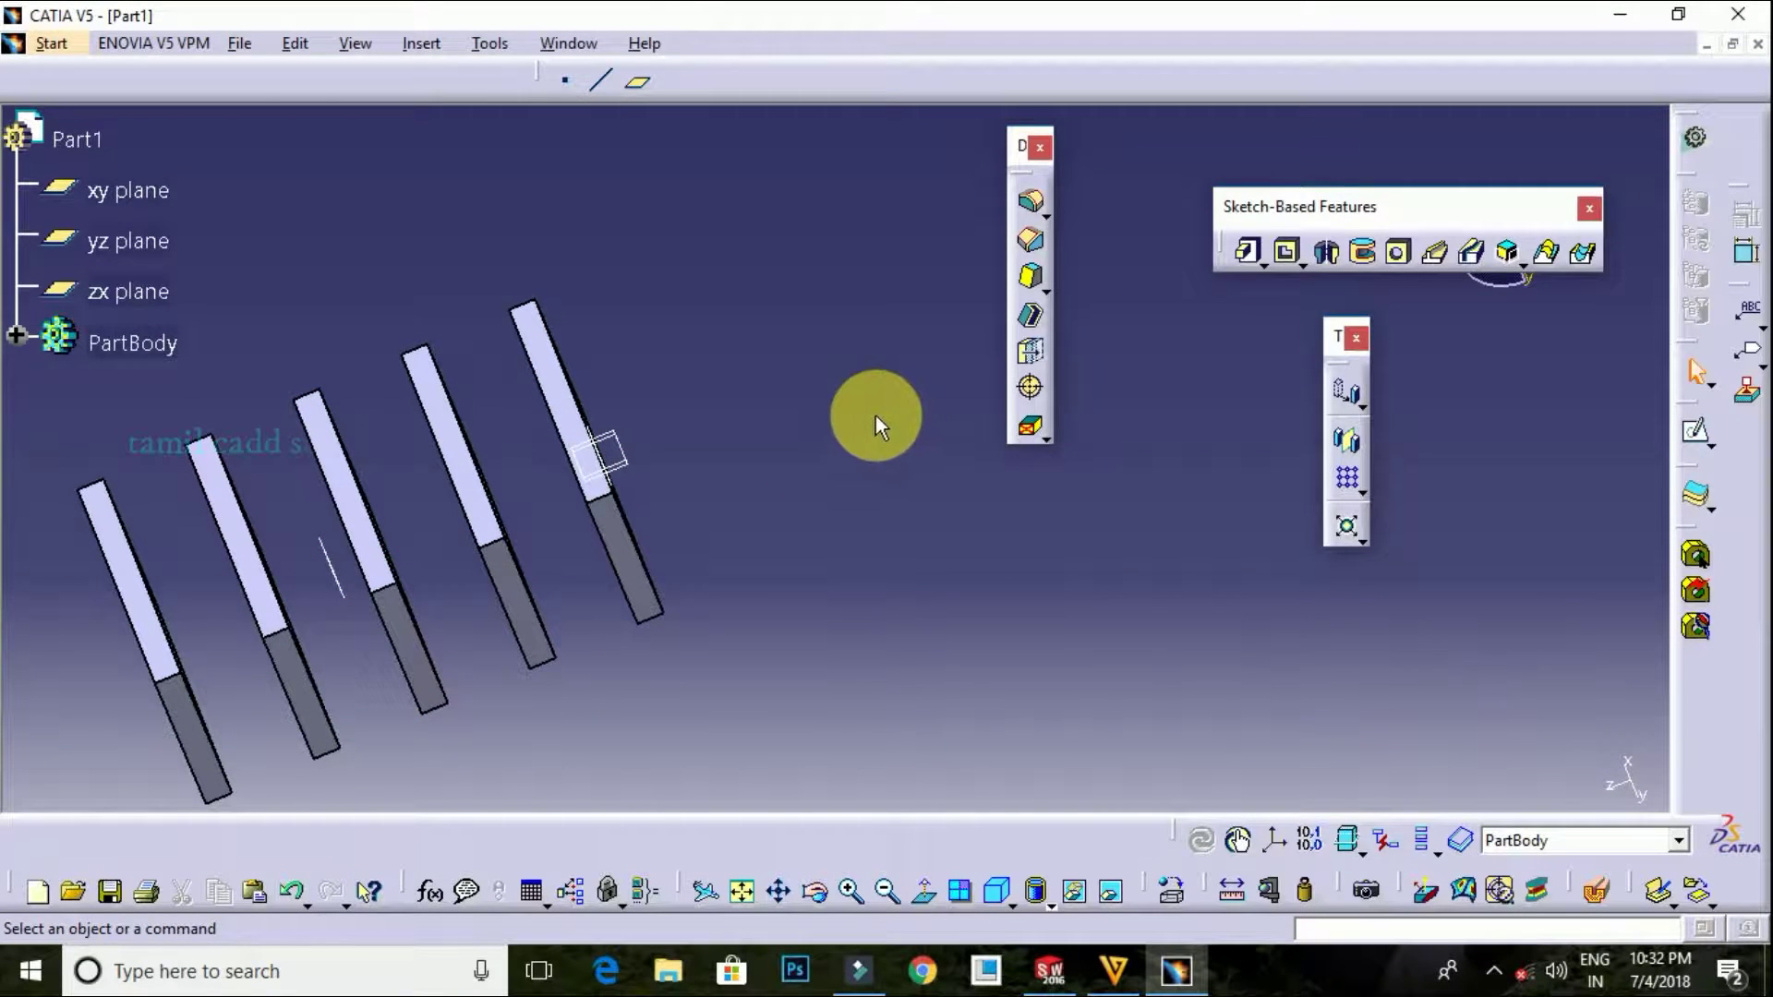
mouse_move(566, 621)
middle_mouse_down()
mouse_move(643, 628)
mouse_move(886, 526)
middle_mouse_up()
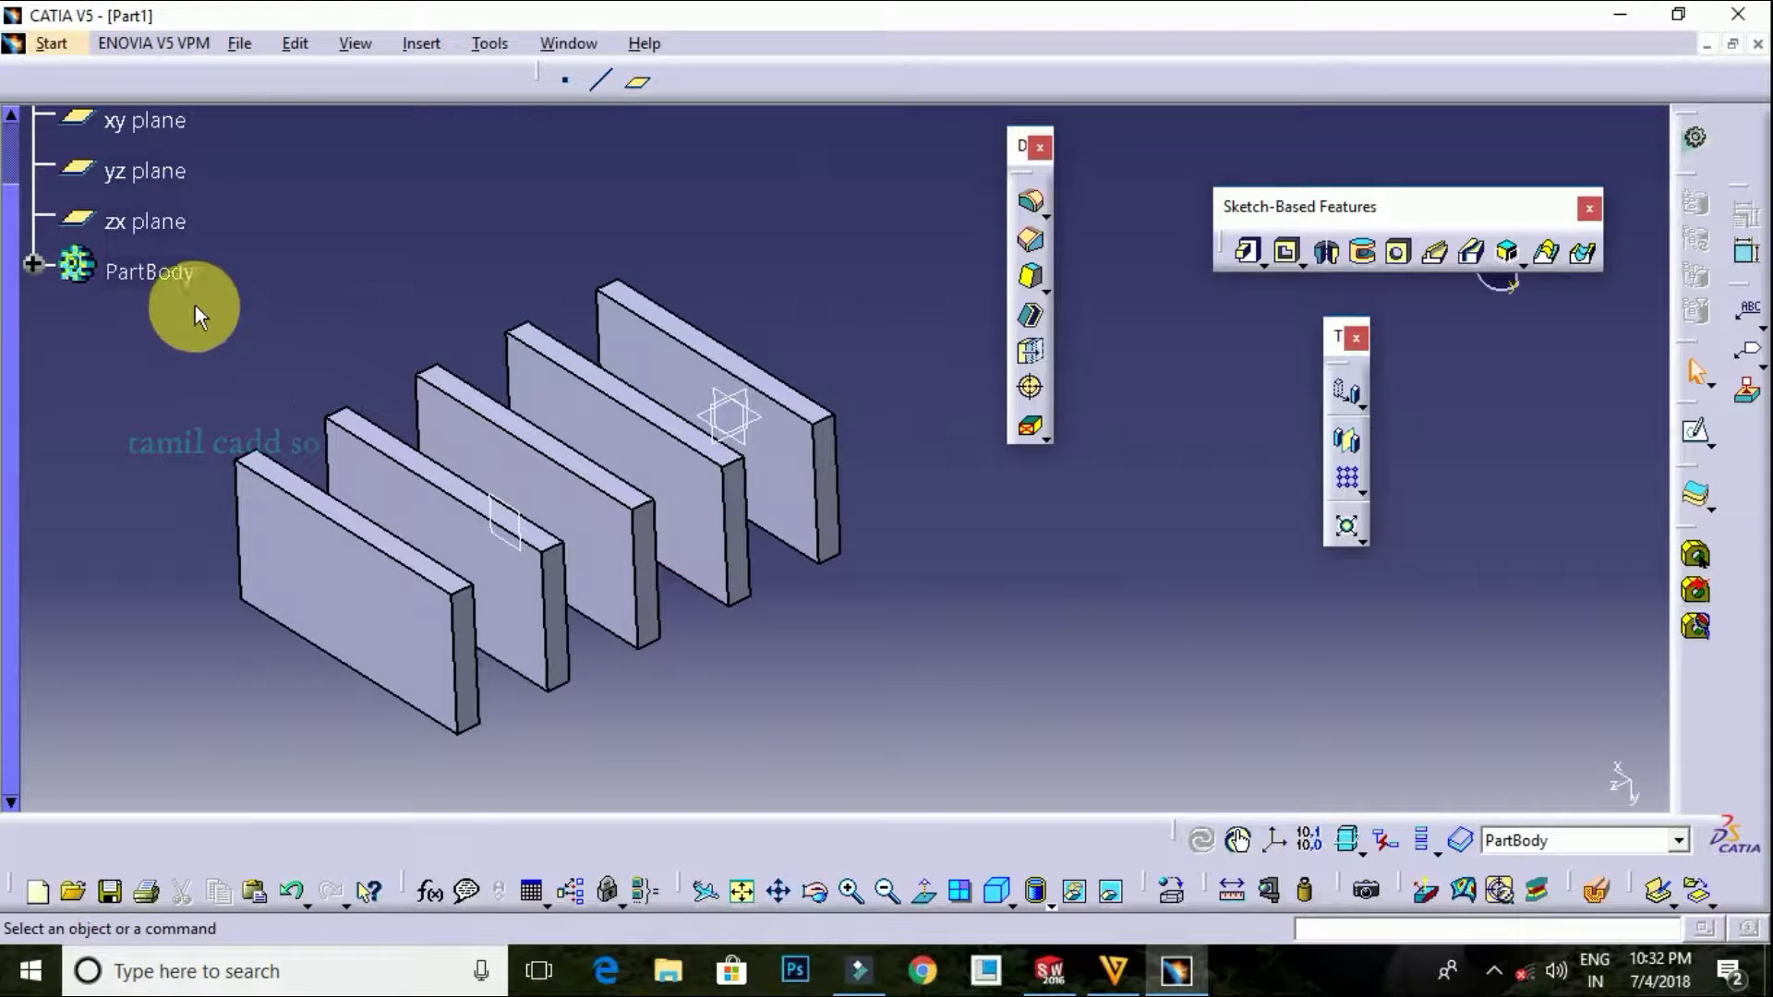
middle_click_drag(467, 396, 949, 613)
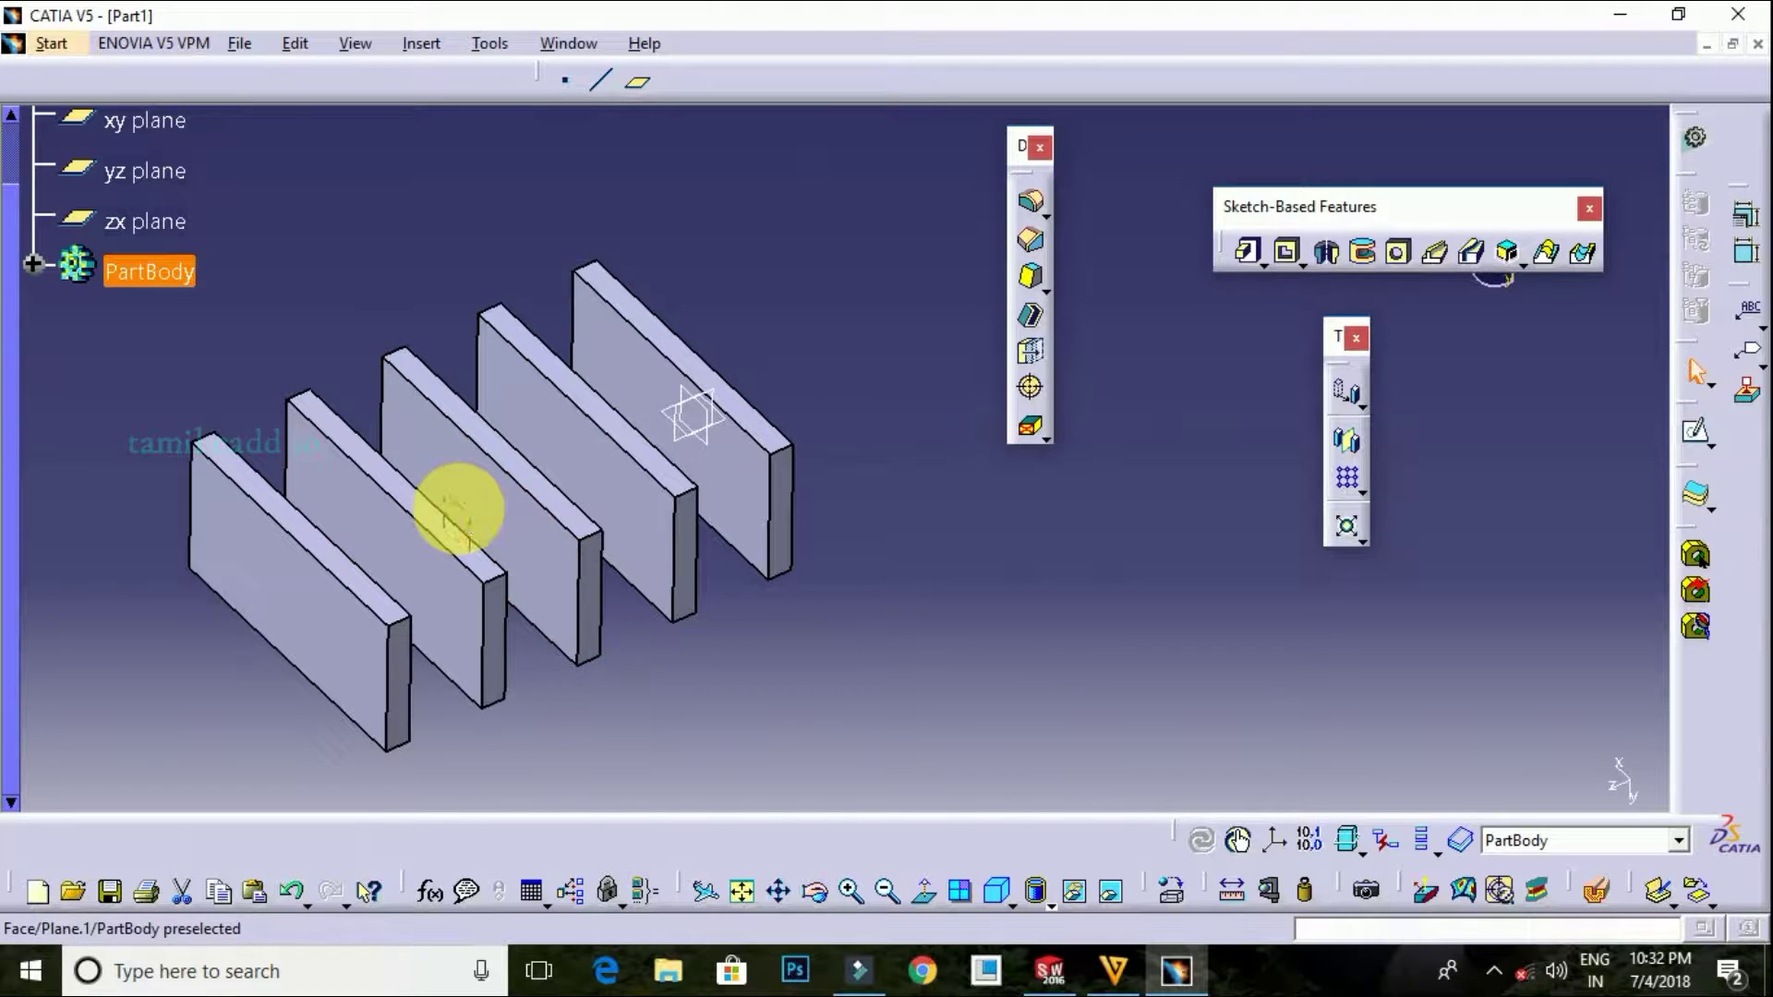
left_click(458, 512)
Sketch a circle centred at the origin on Plane.1 and return to the part
left_click(1695, 428)
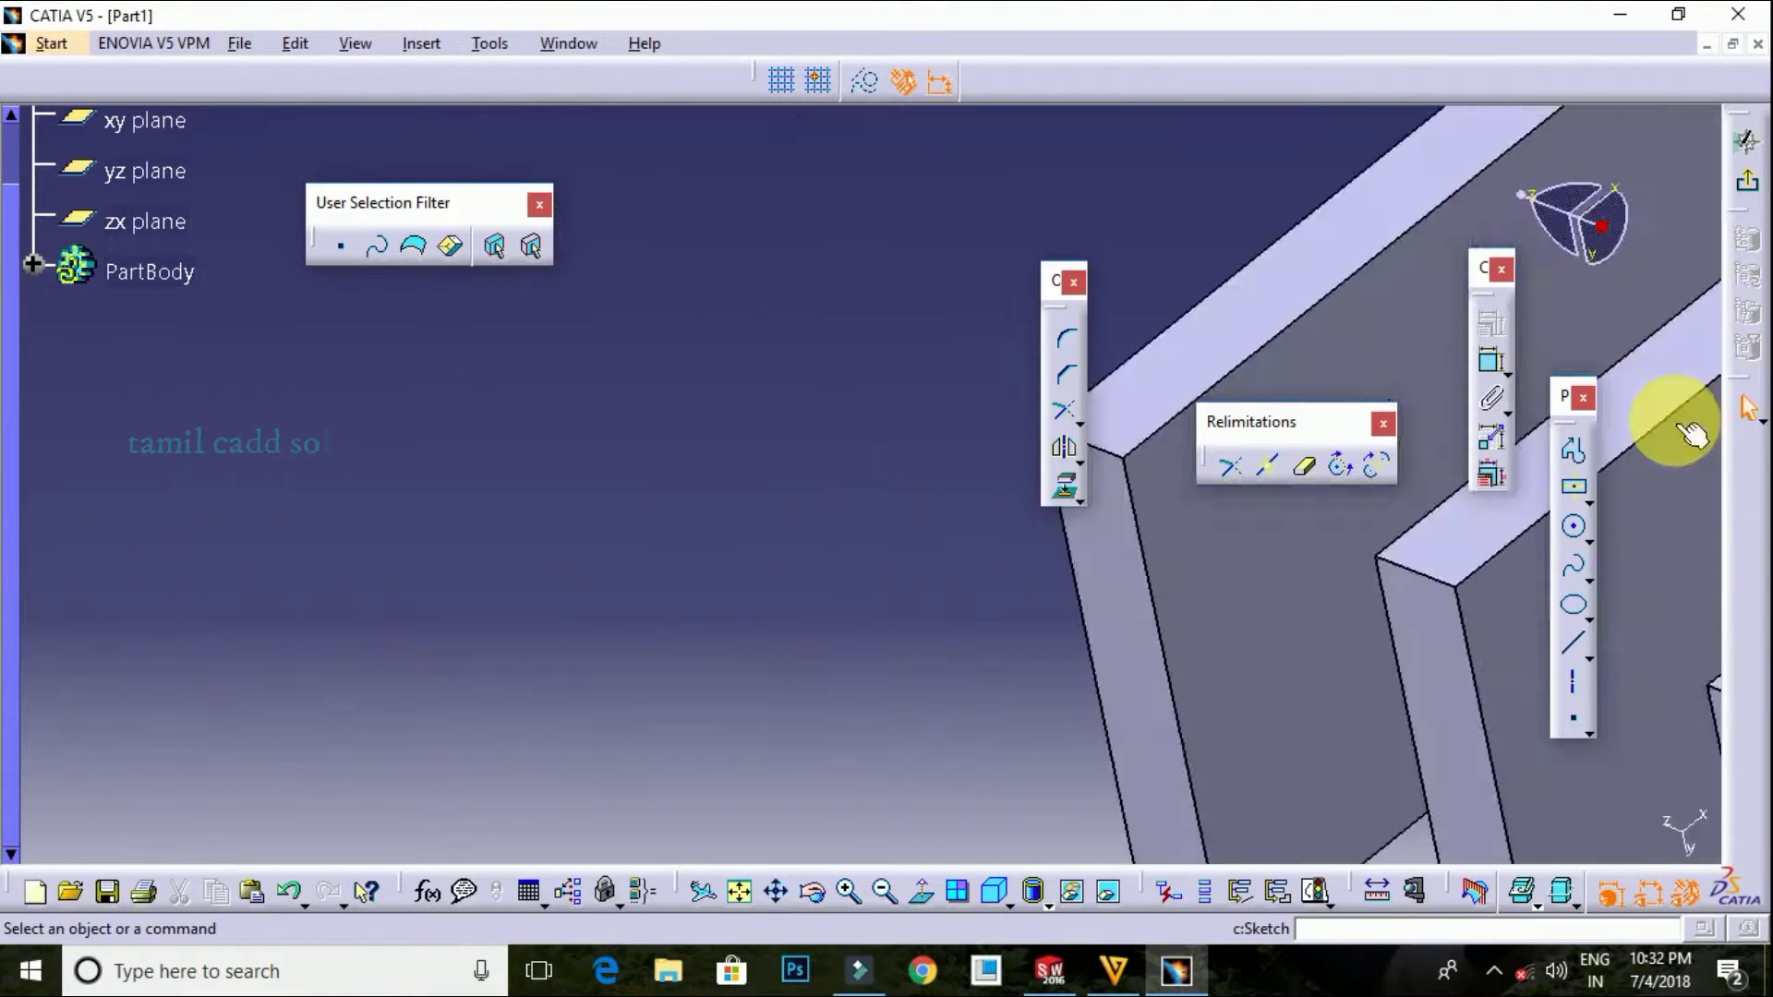
middle_click_drag(556, 524, 557, 523)
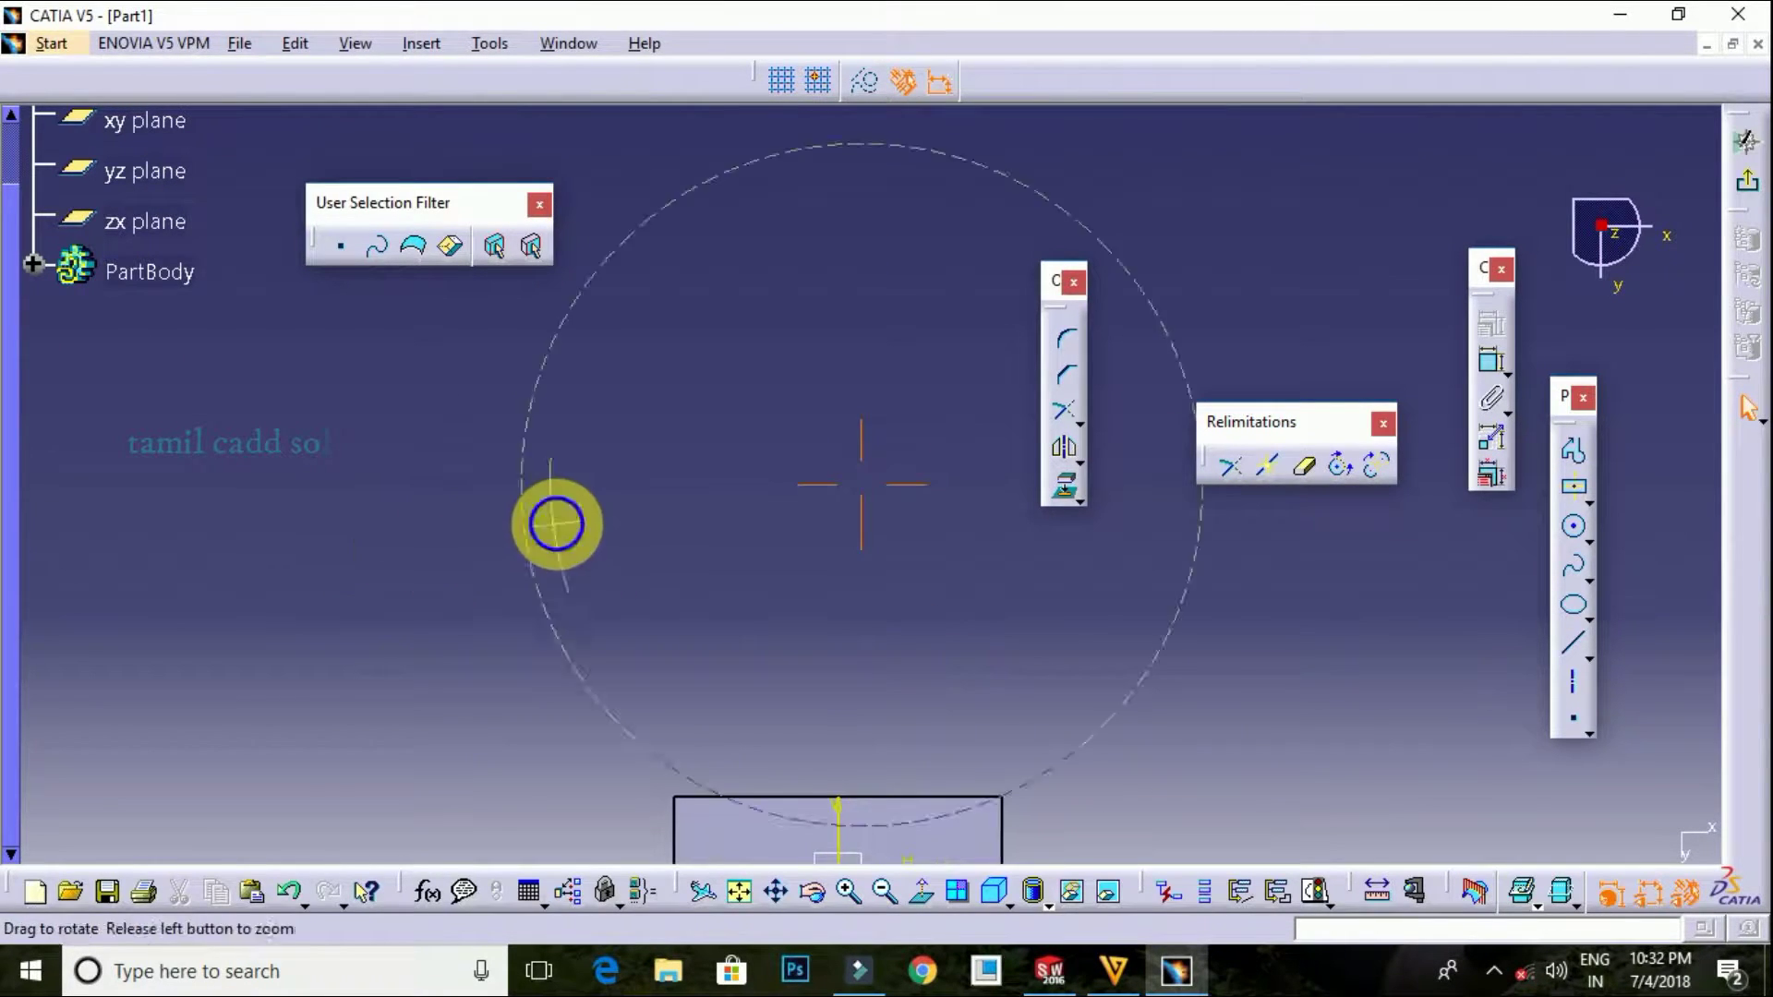
left_click(1574, 528)
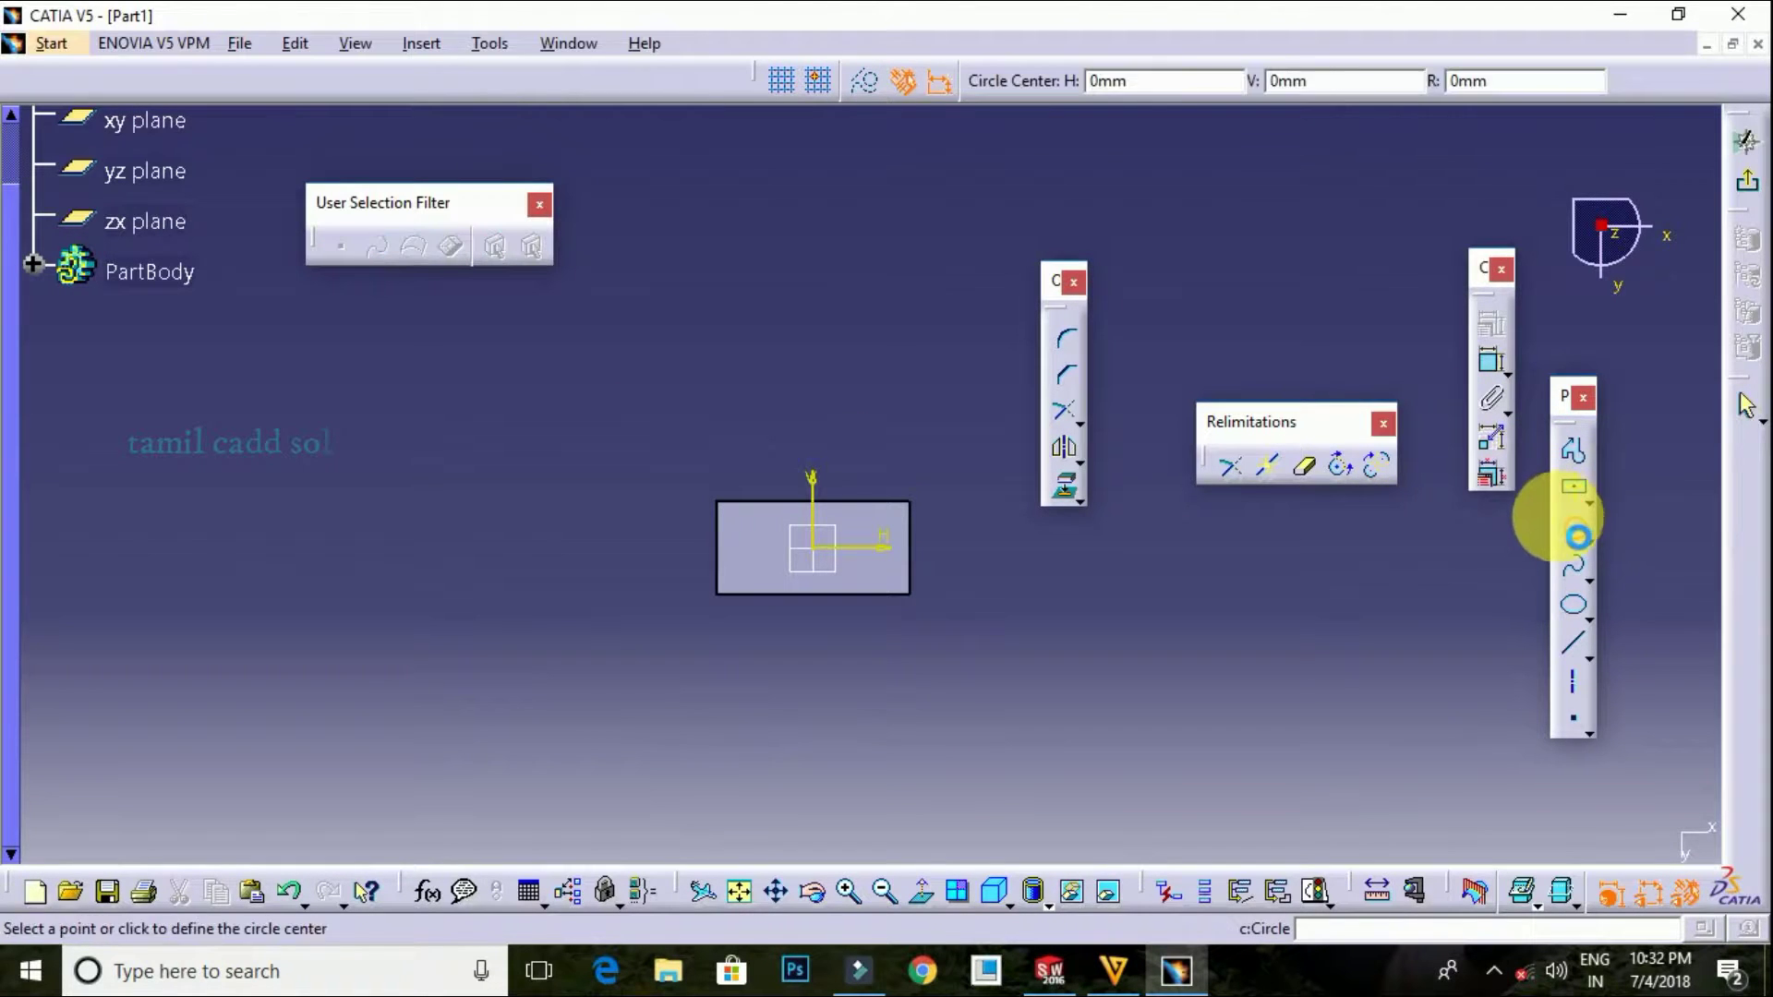
left_click(818, 552)
left_click(845, 536)
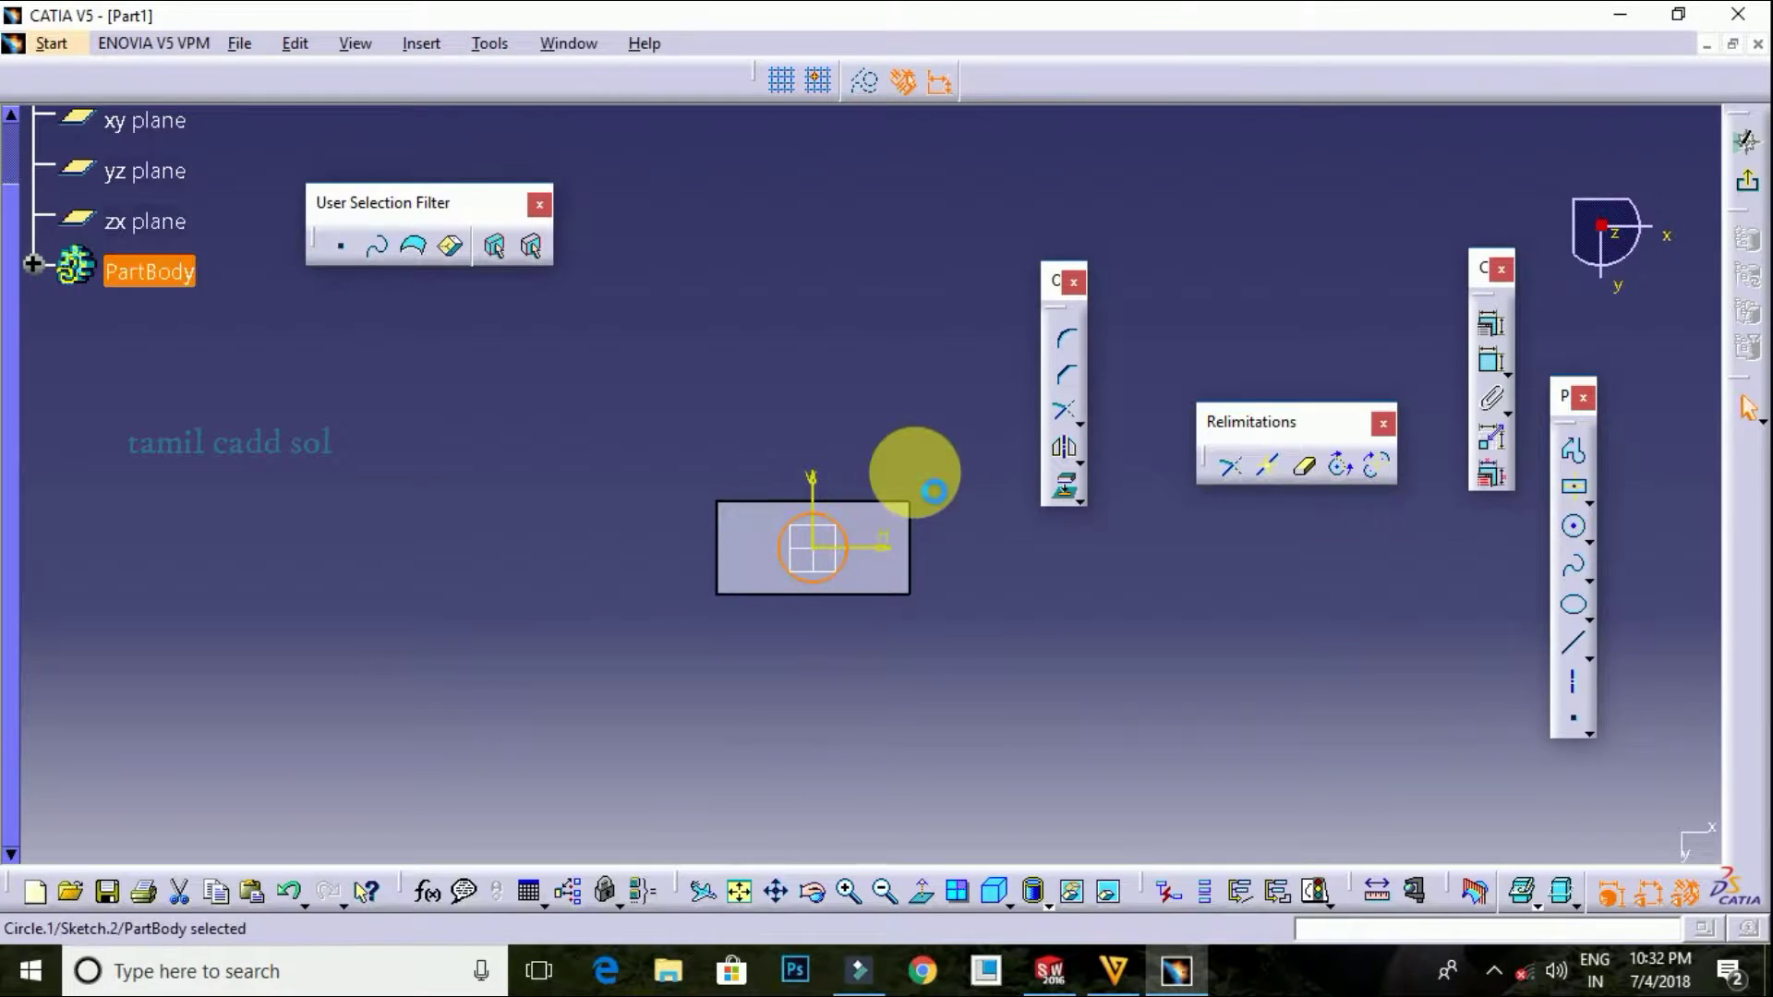
left_click(1746, 184)
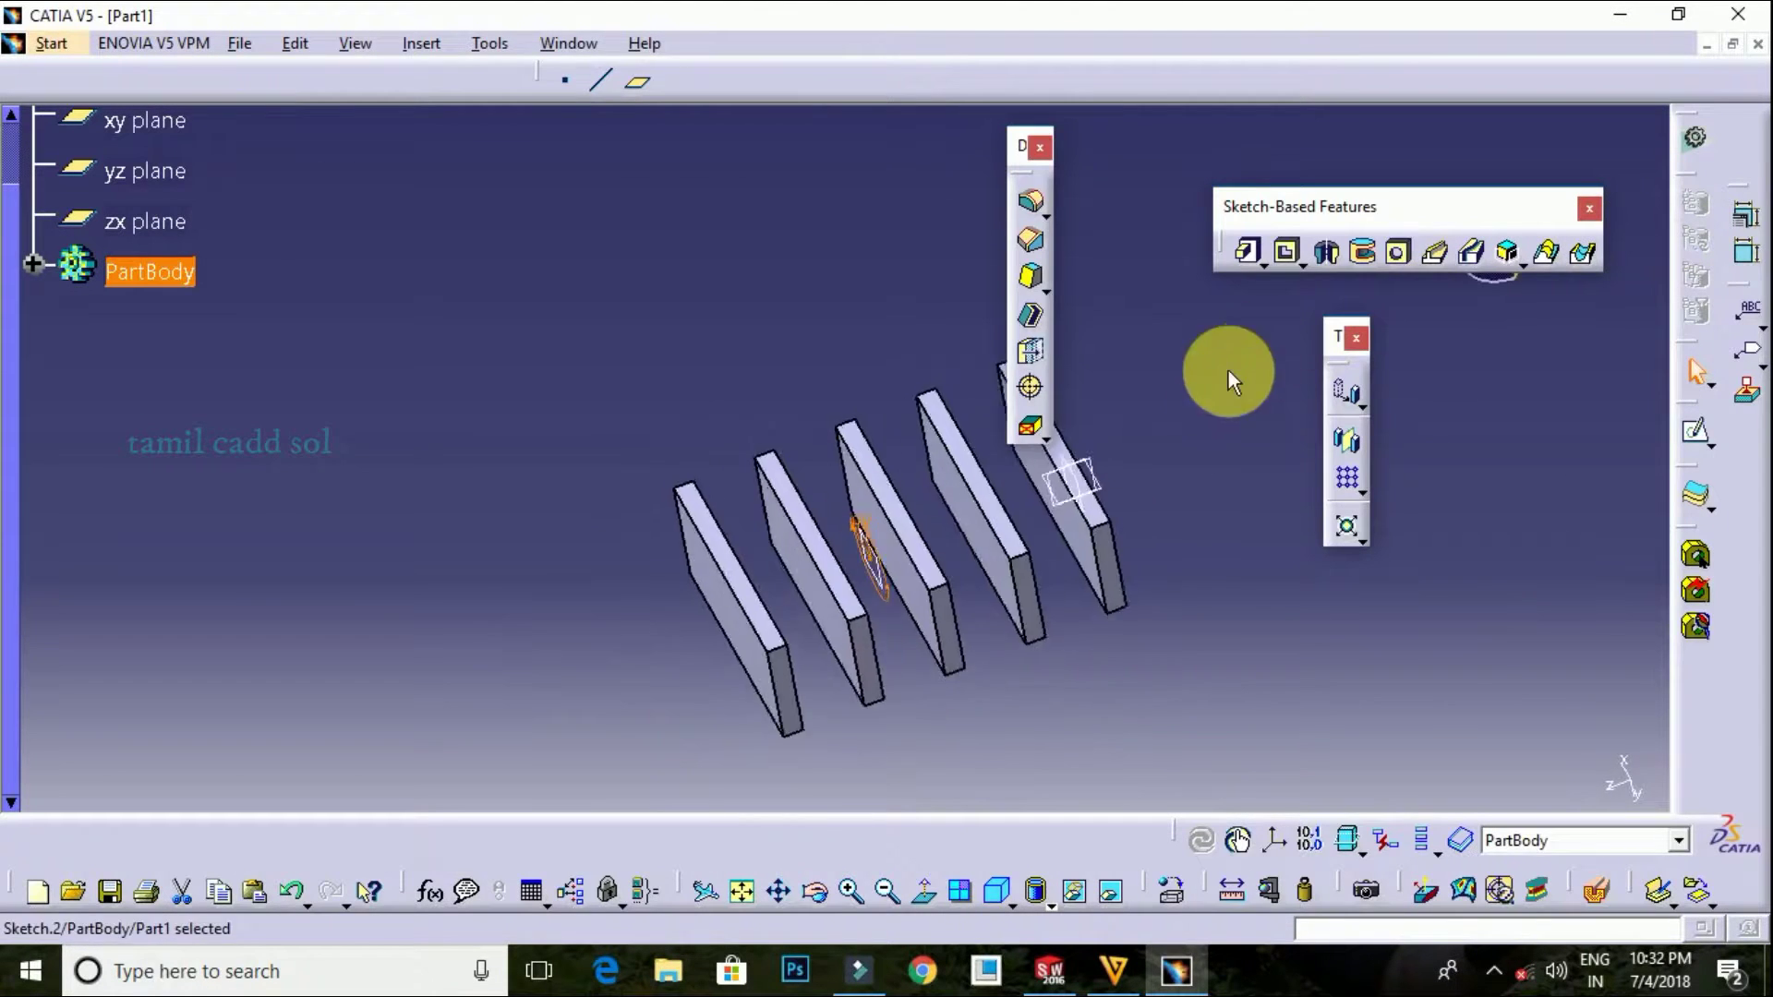
middle_click_drag(1198, 381, 1112, 558)
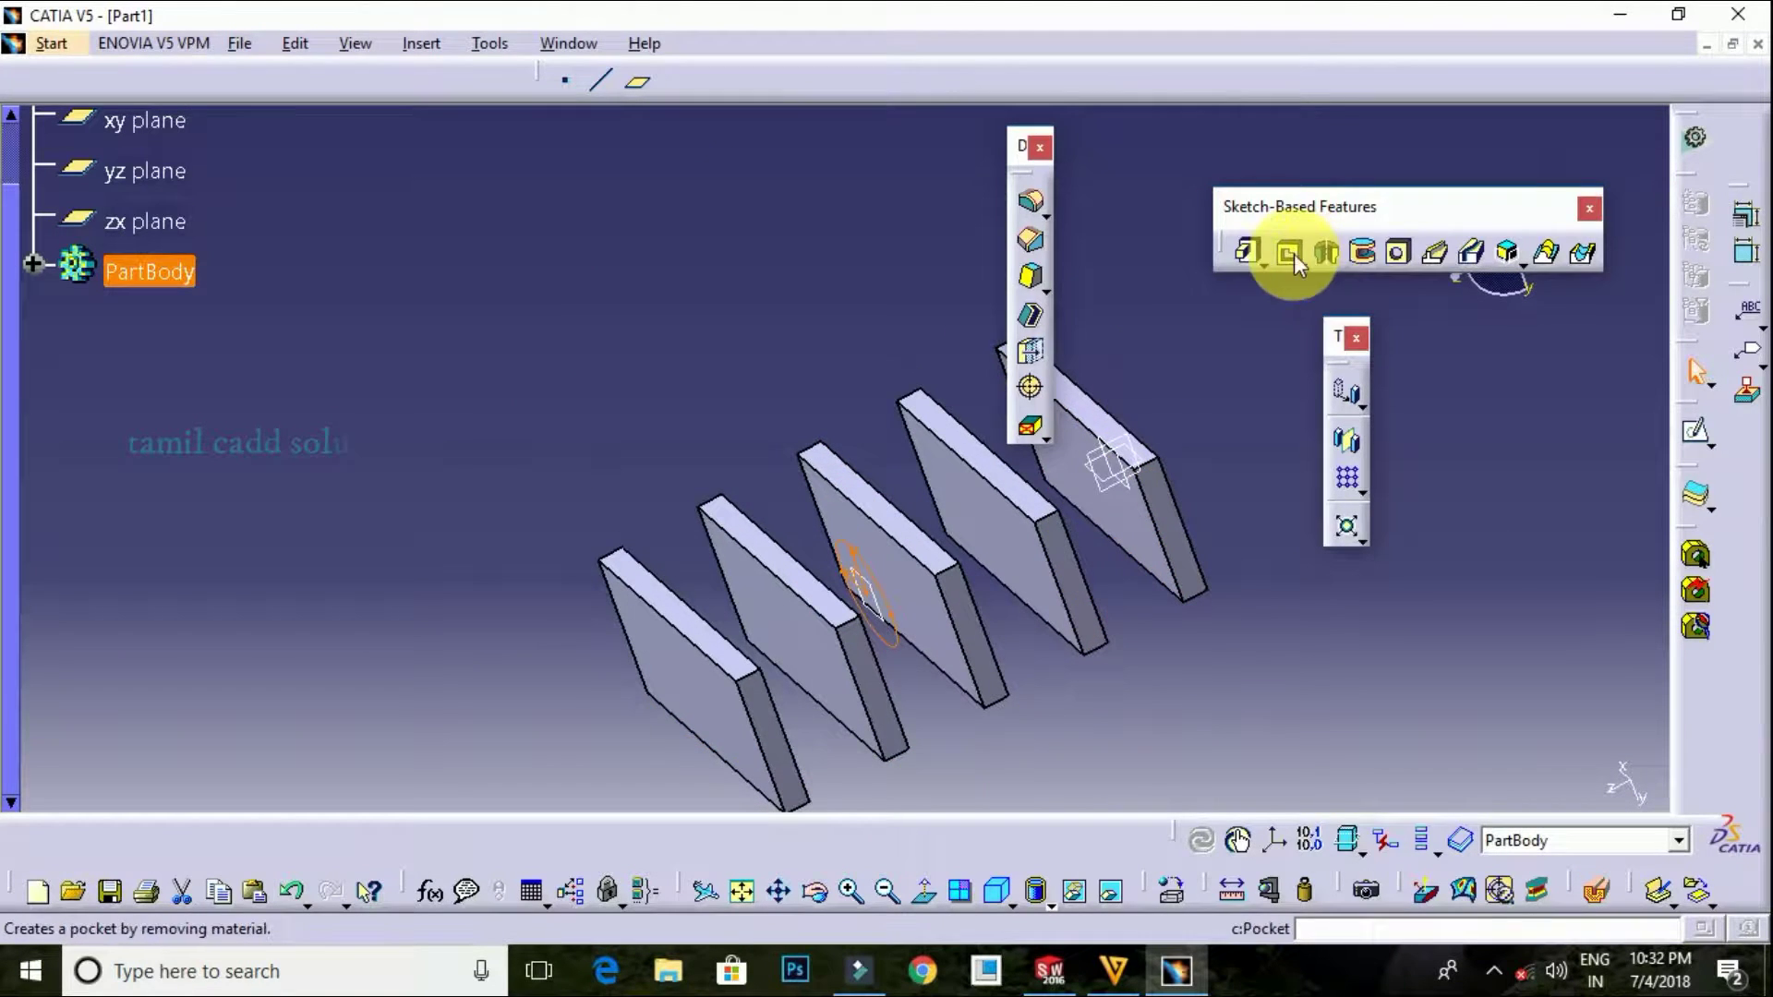
Define a pocket from Sketch.2 with first limit Up to next, preview it, and expand the second-limit options
left_click(1293, 253)
mouse_move(969, 514)
middle_mouse_down()
mouse_move(890, 434)
mouse_move(1006, 565)
mouse_move(1036, 494)
mouse_move(981, 384)
middle_mouse_up()
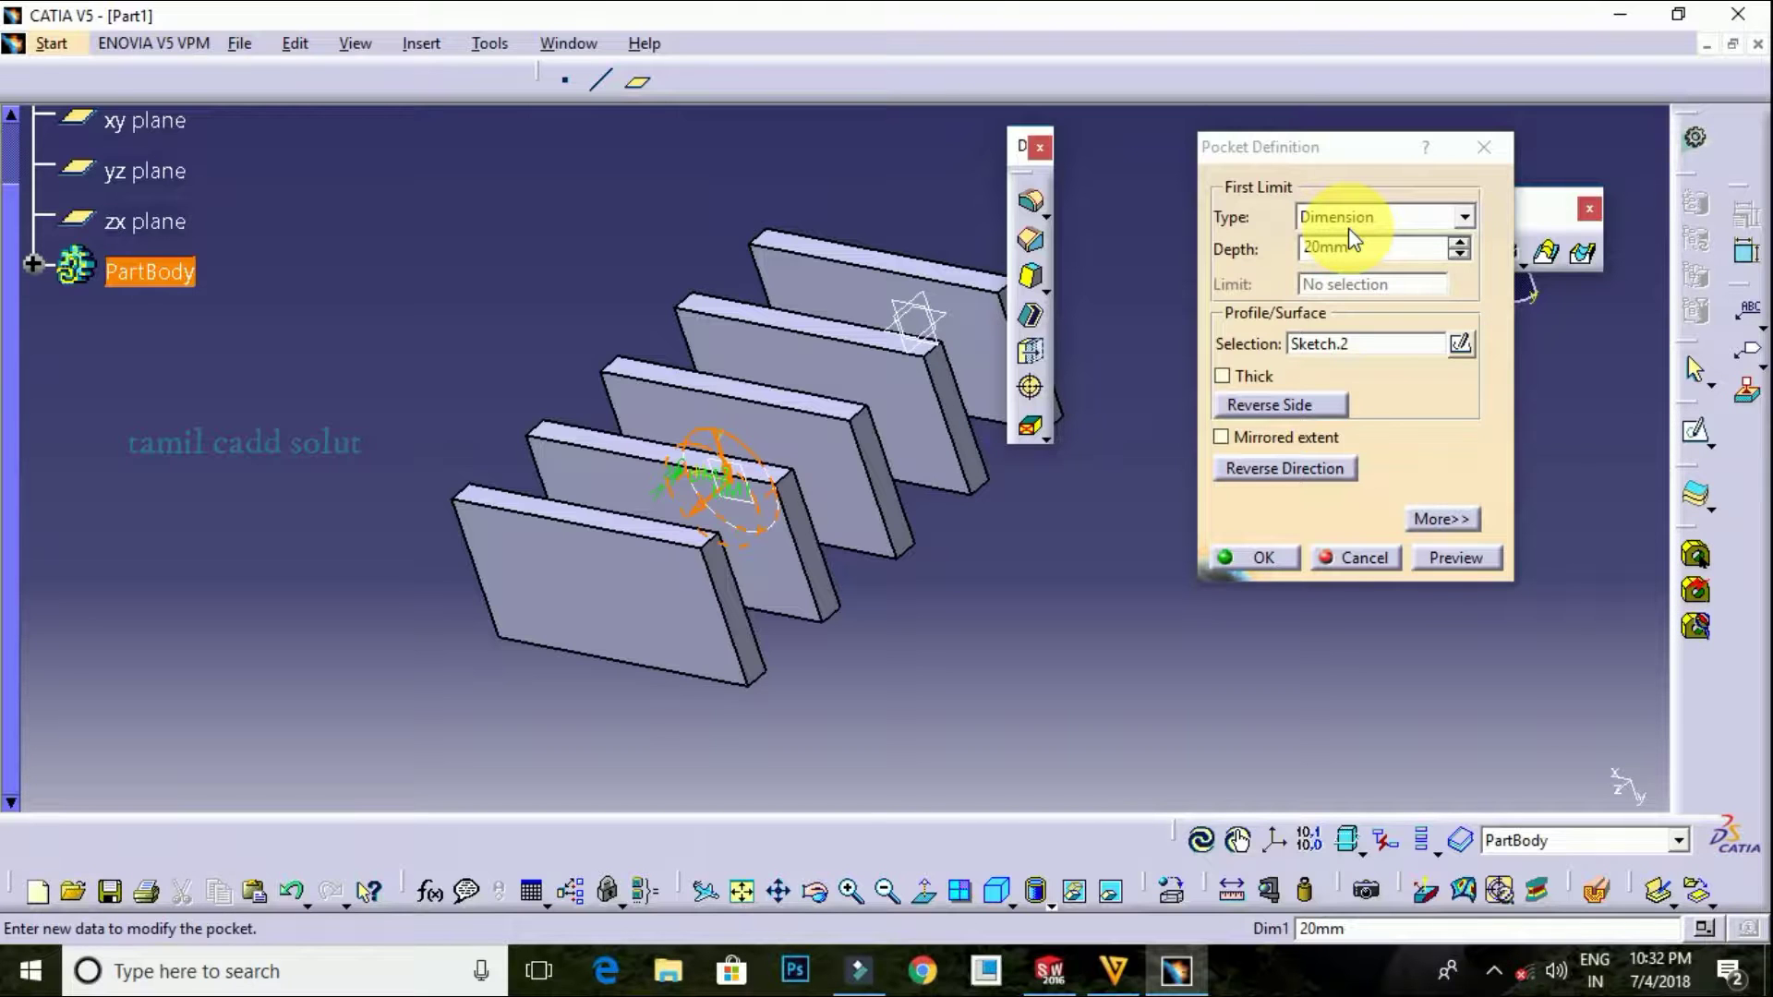
left_click(1355, 231)
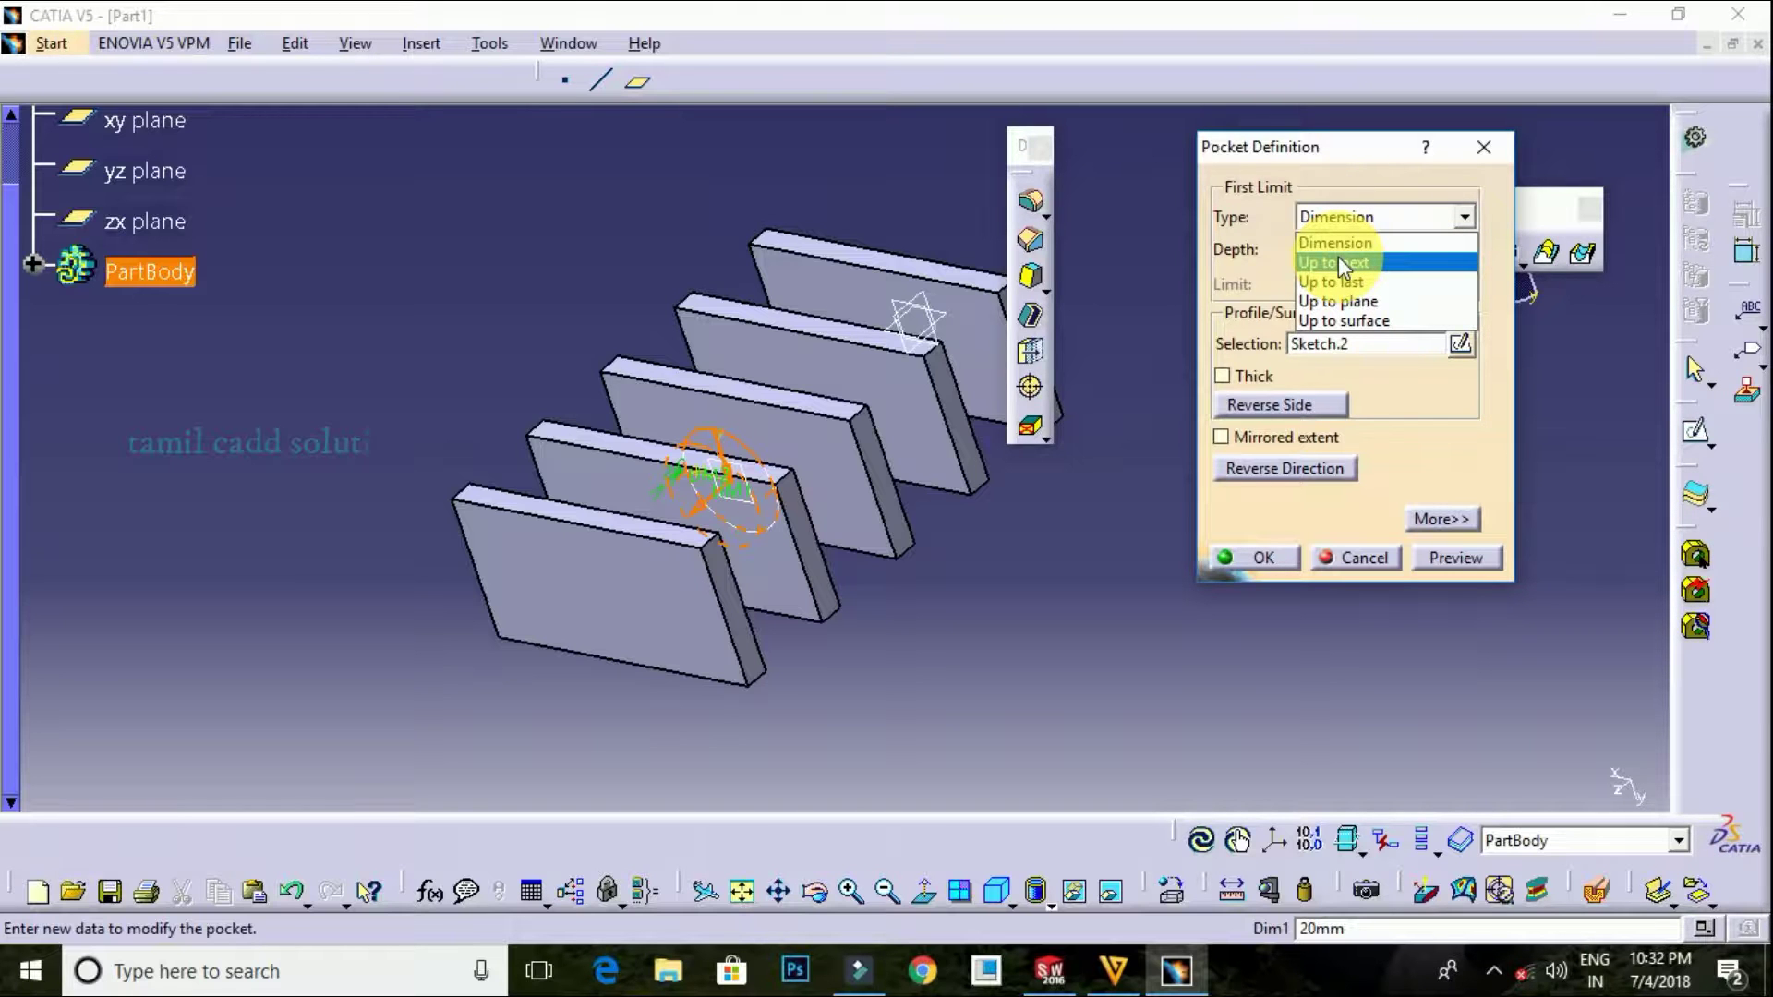
left_click(1338, 262)
mouse_move(933, 502)
middle_mouse_down()
mouse_move(914, 531)
mouse_move(1028, 643)
mouse_move(1040, 594)
mouse_move(1089, 588)
middle_mouse_up()
left_click(1408, 558)
middle_click_drag(859, 600, 859, 600)
mouse_move(1079, 452)
middle_mouse_down()
mouse_move(803, 480)
mouse_move(740, 665)
mouse_move(902, 628)
middle_mouse_up()
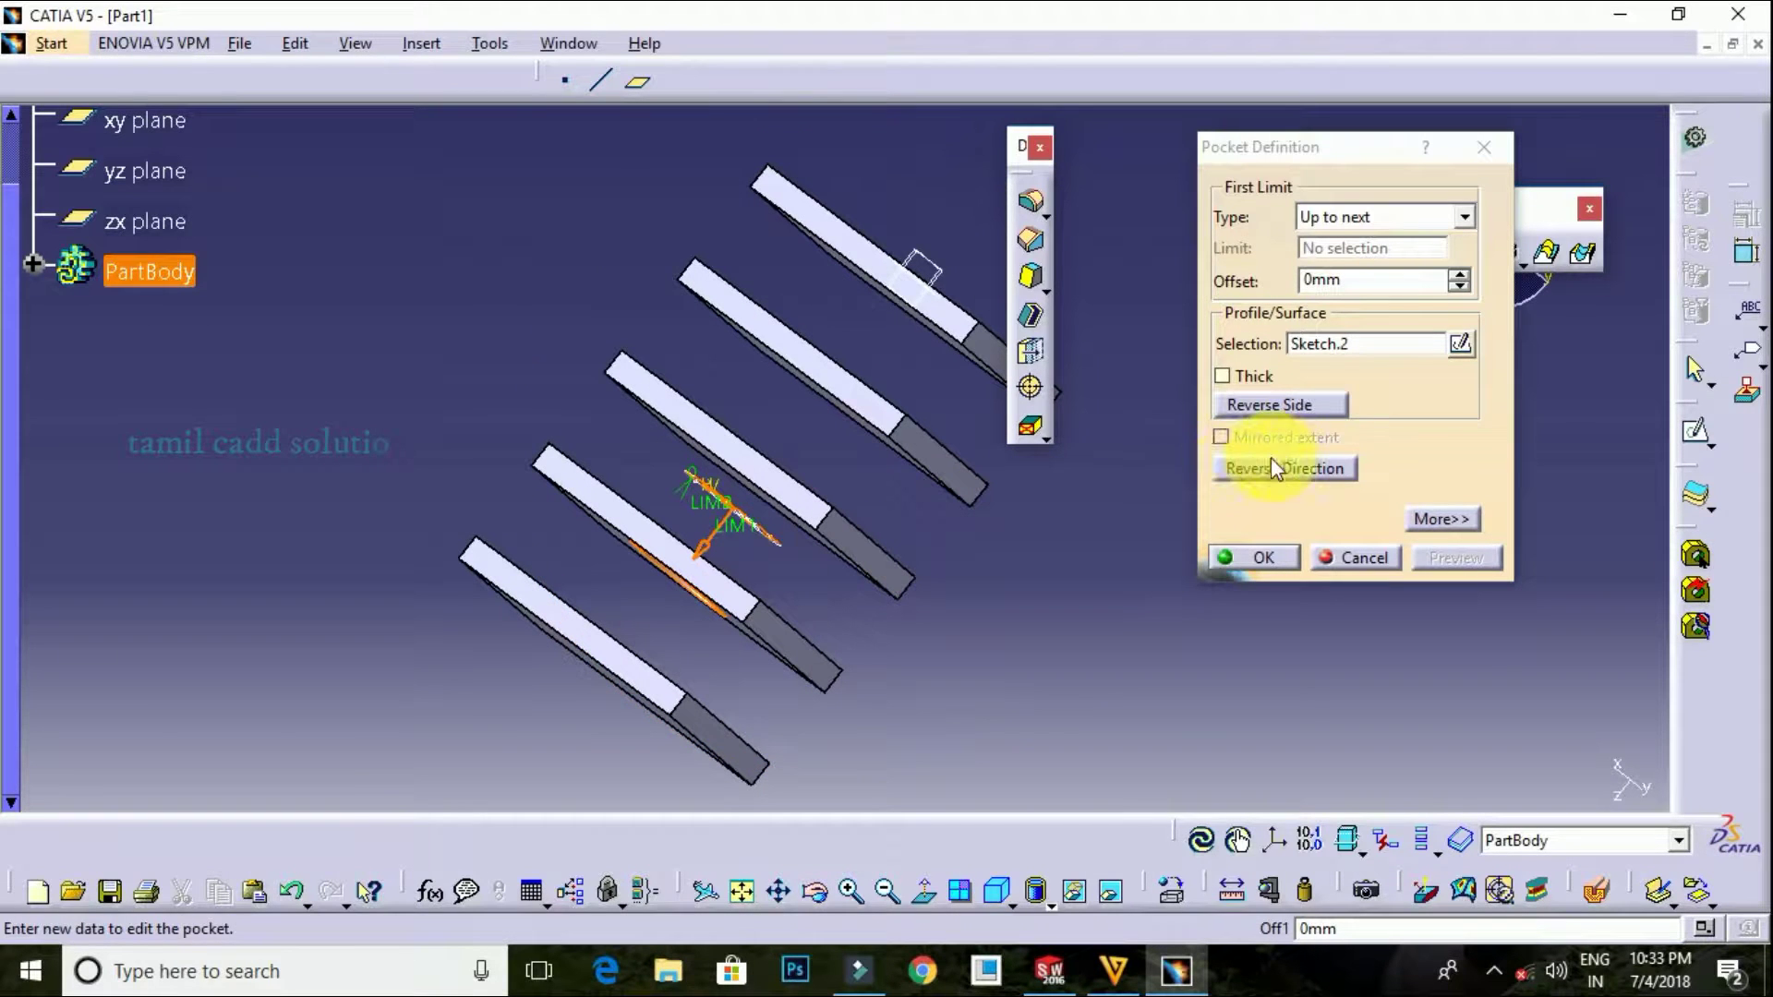
left_click(1466, 520)
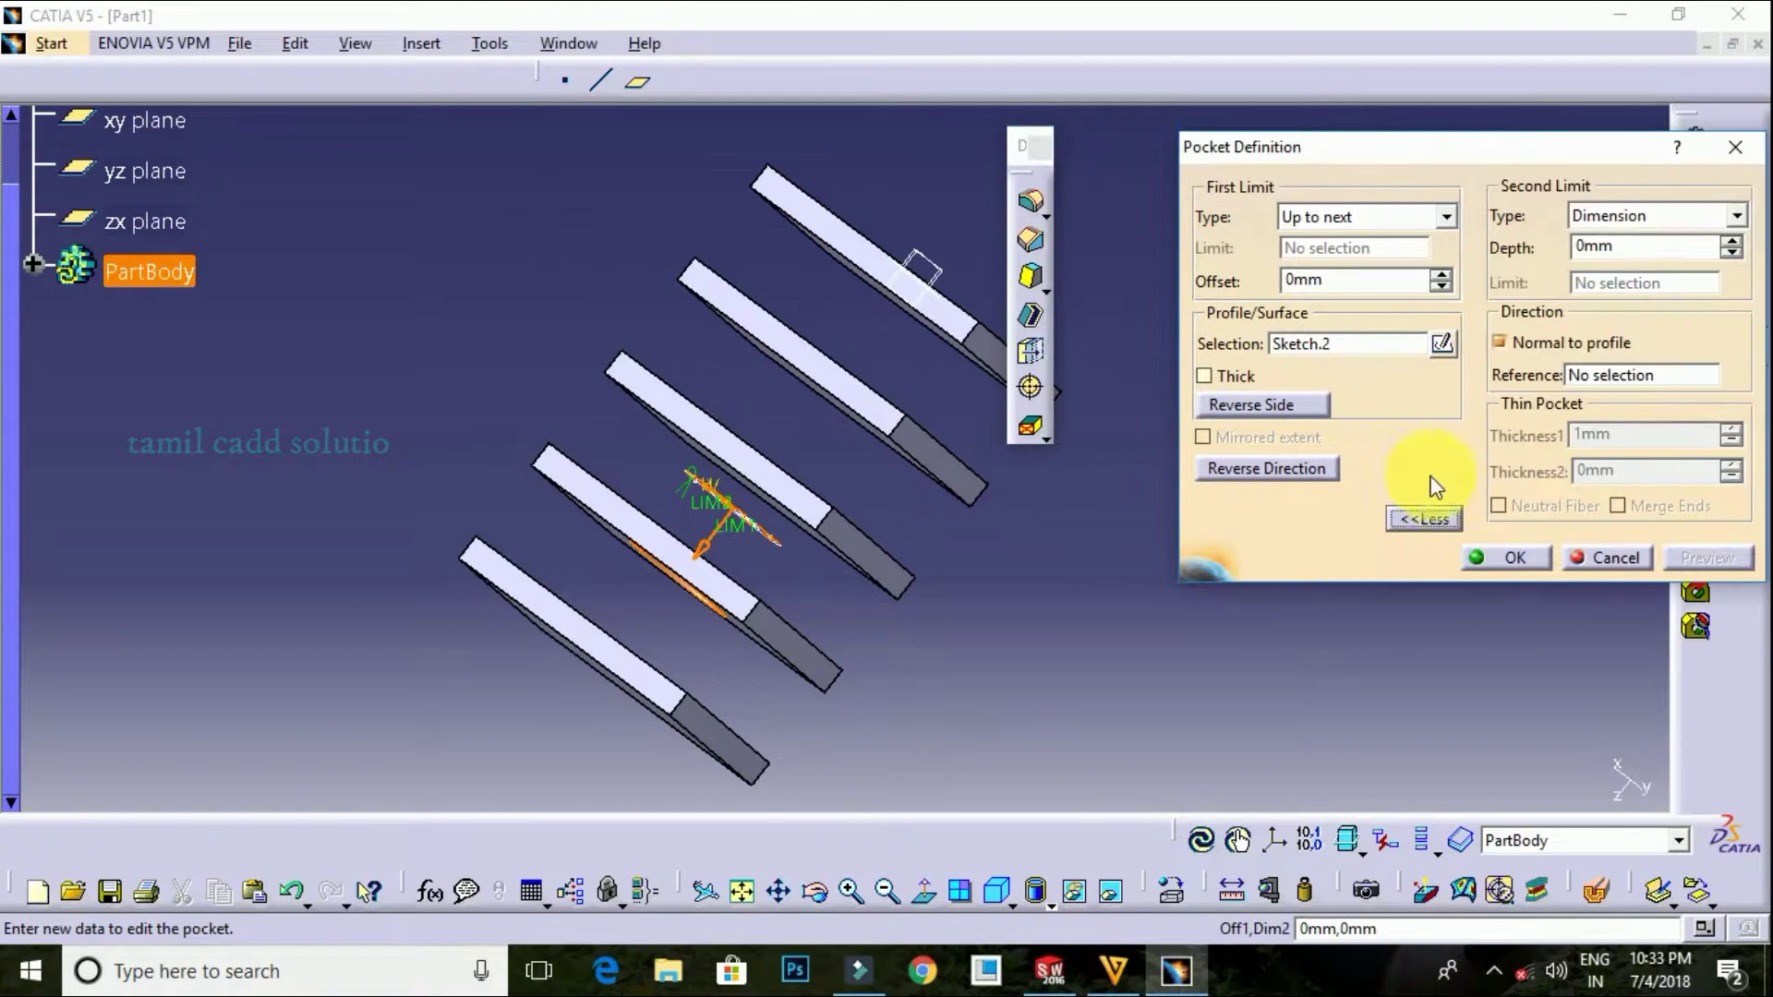
Set the pocket's second limit to Up to next and preview the two-sided cut
left_click(1657, 221)
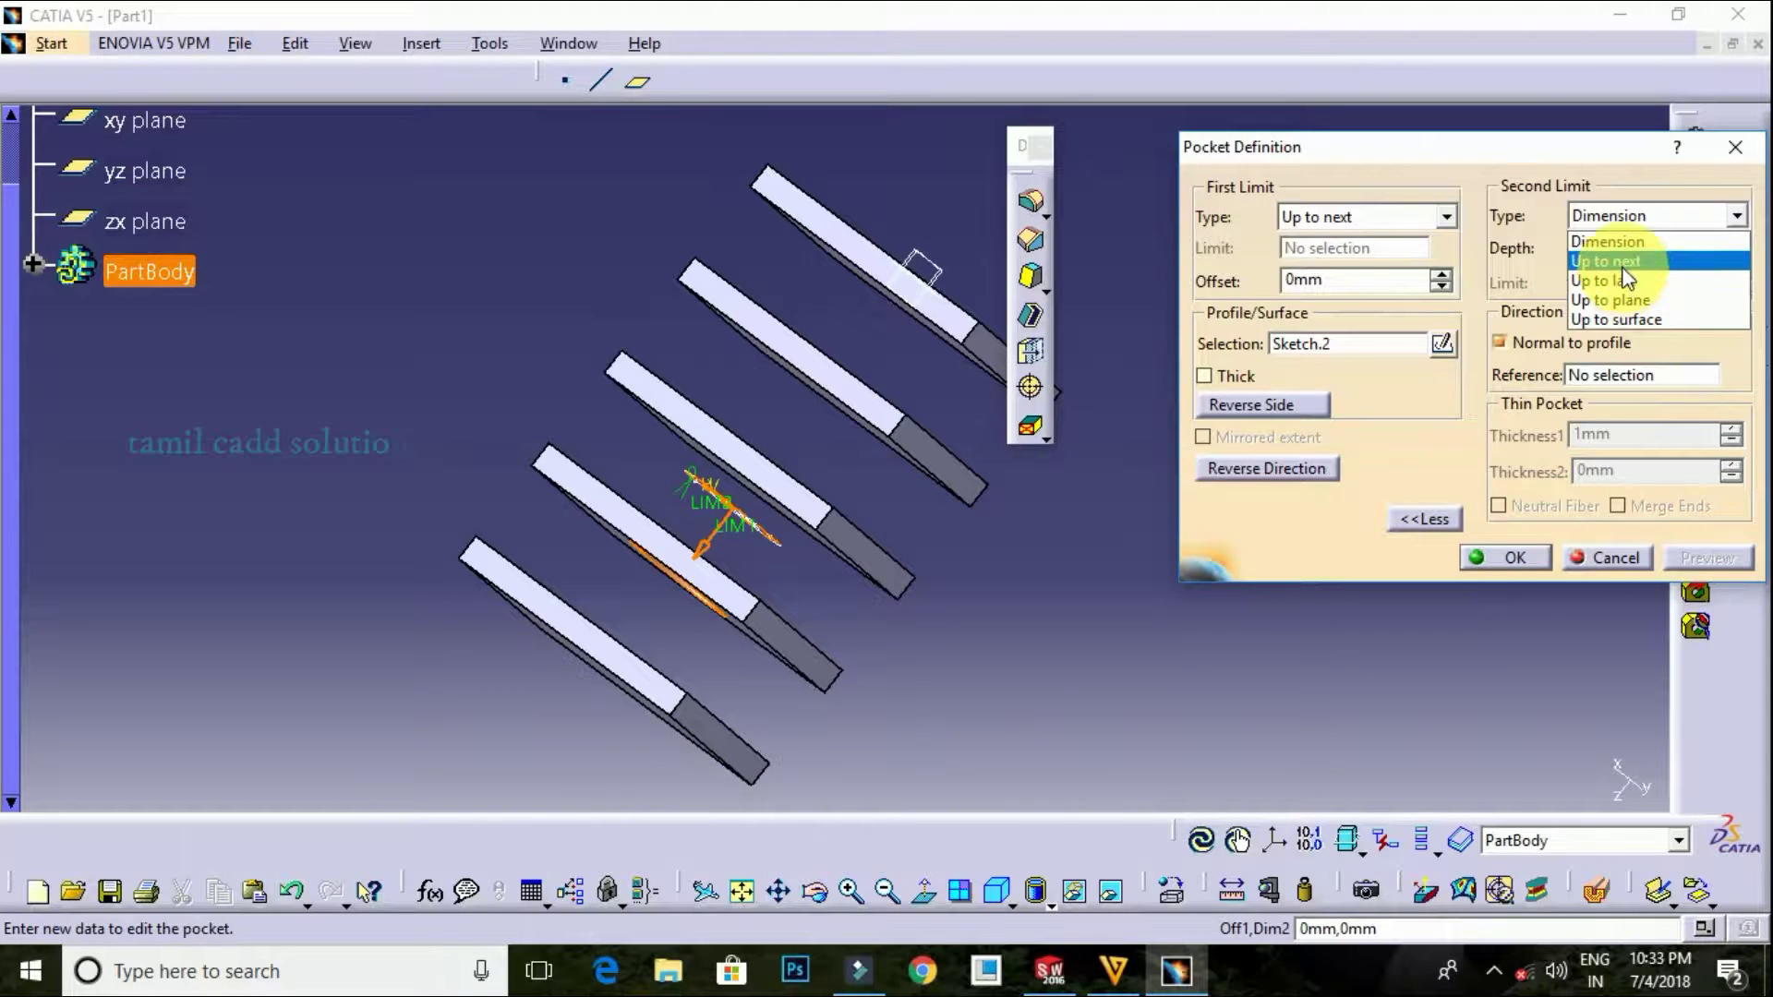
left_click(1625, 262)
middle_click_drag(817, 521, 820, 435)
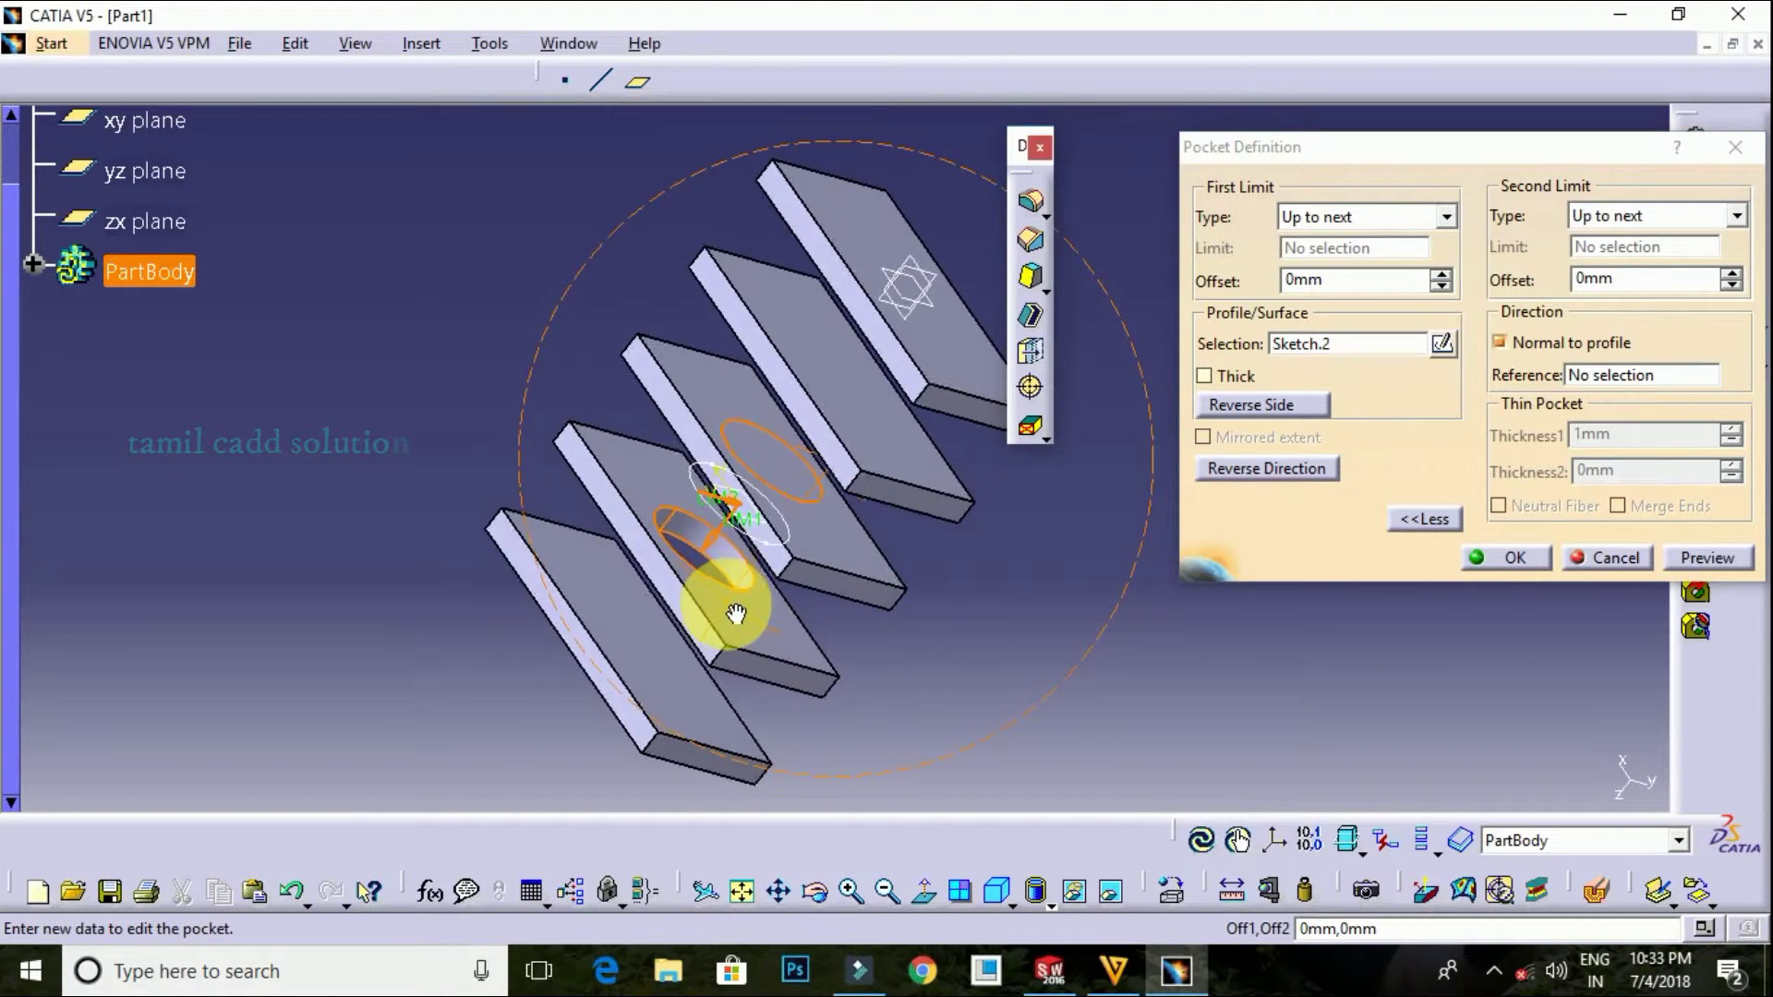
left_click(1736, 558)
middle_click_drag(1024, 655, 1097, 488)
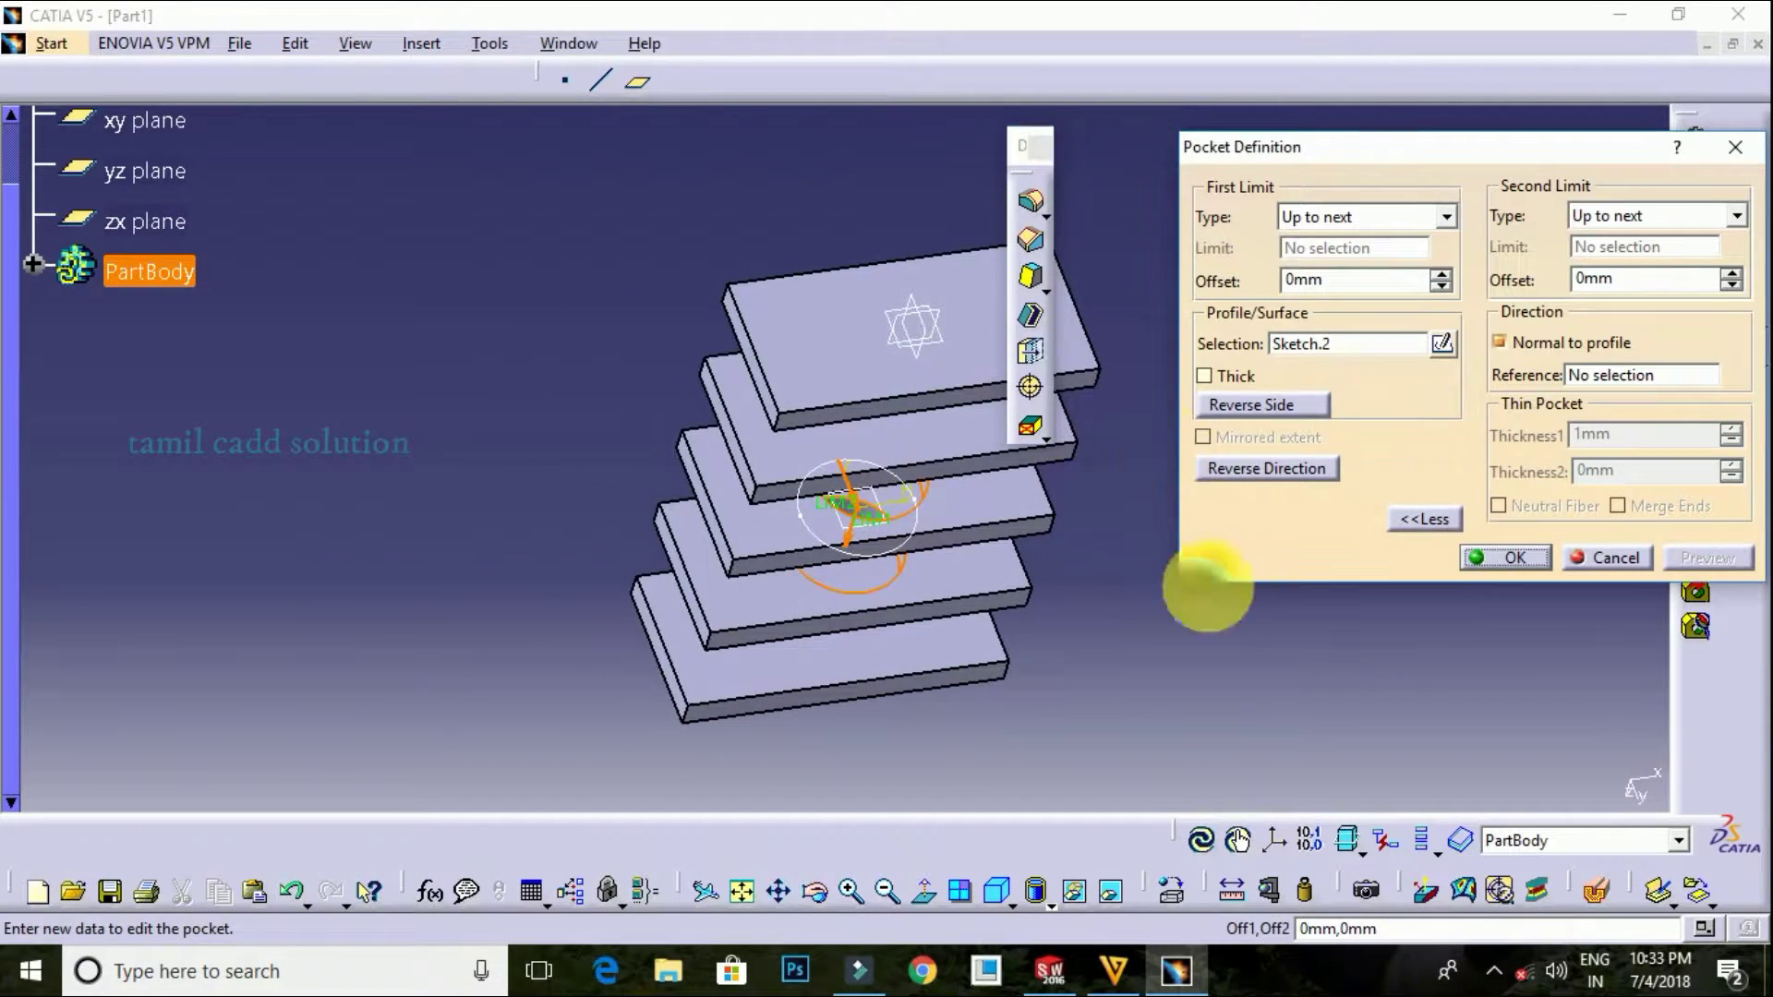
mouse_move(1011, 551)
middle_mouse_down()
mouse_move(1135, 779)
mouse_move(1246, 764)
mouse_move(1239, 704)
middle_mouse_up()
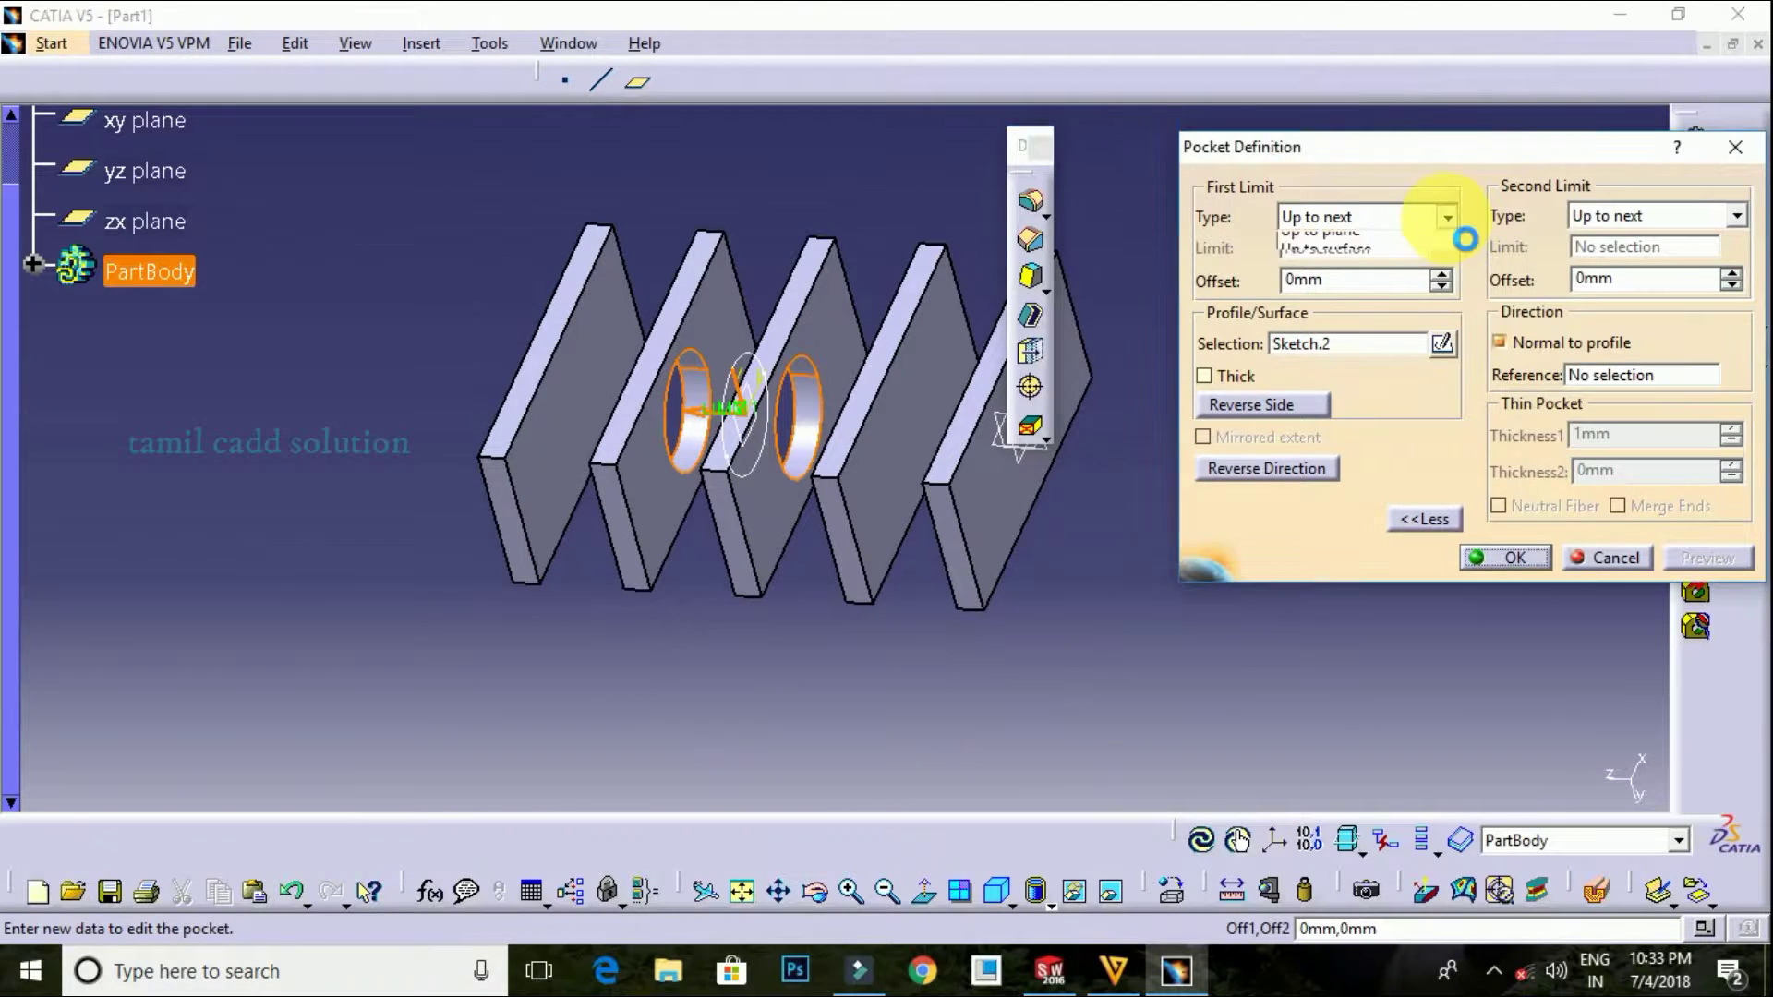
Change the pocket's first limit to Up to last
left_click(1446, 217)
left_click(1364, 282)
mouse_move(664, 542)
middle_mouse_down()
mouse_move(904, 563)
mouse_move(891, 554)
middle_mouse_up()
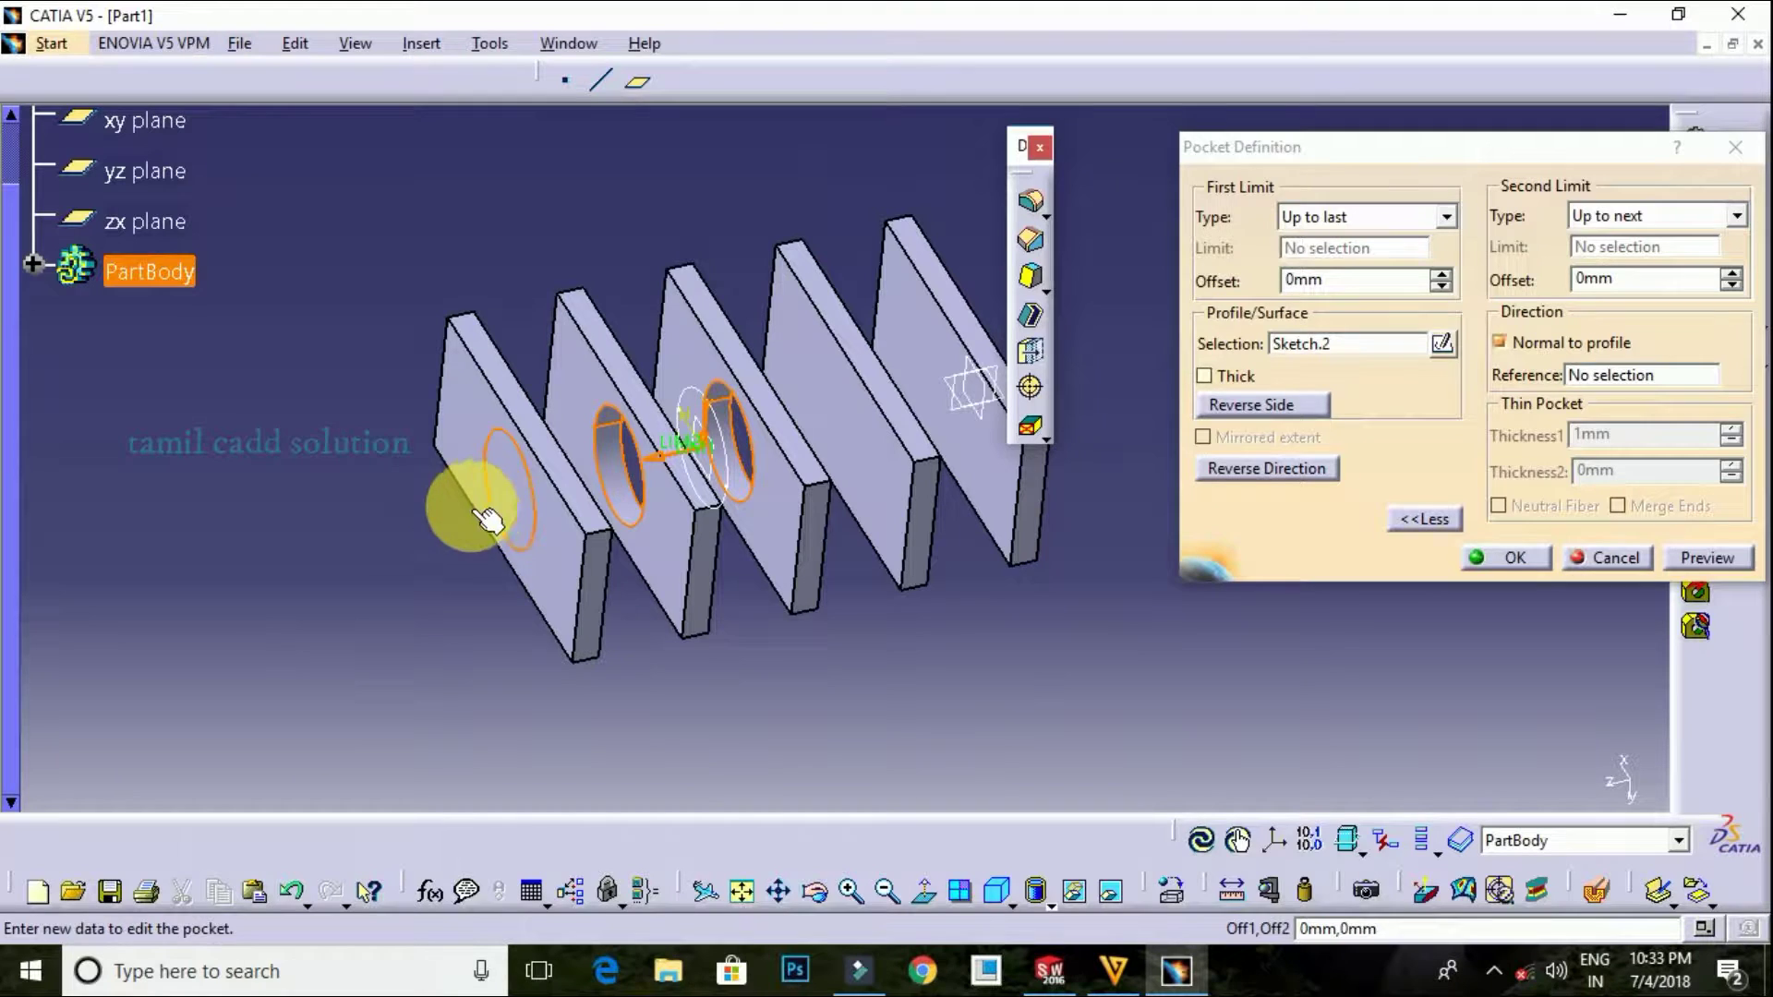
mouse_move(498, 551)
middle_mouse_down()
mouse_move(345, 625)
mouse_move(305, 503)
middle_mouse_up()
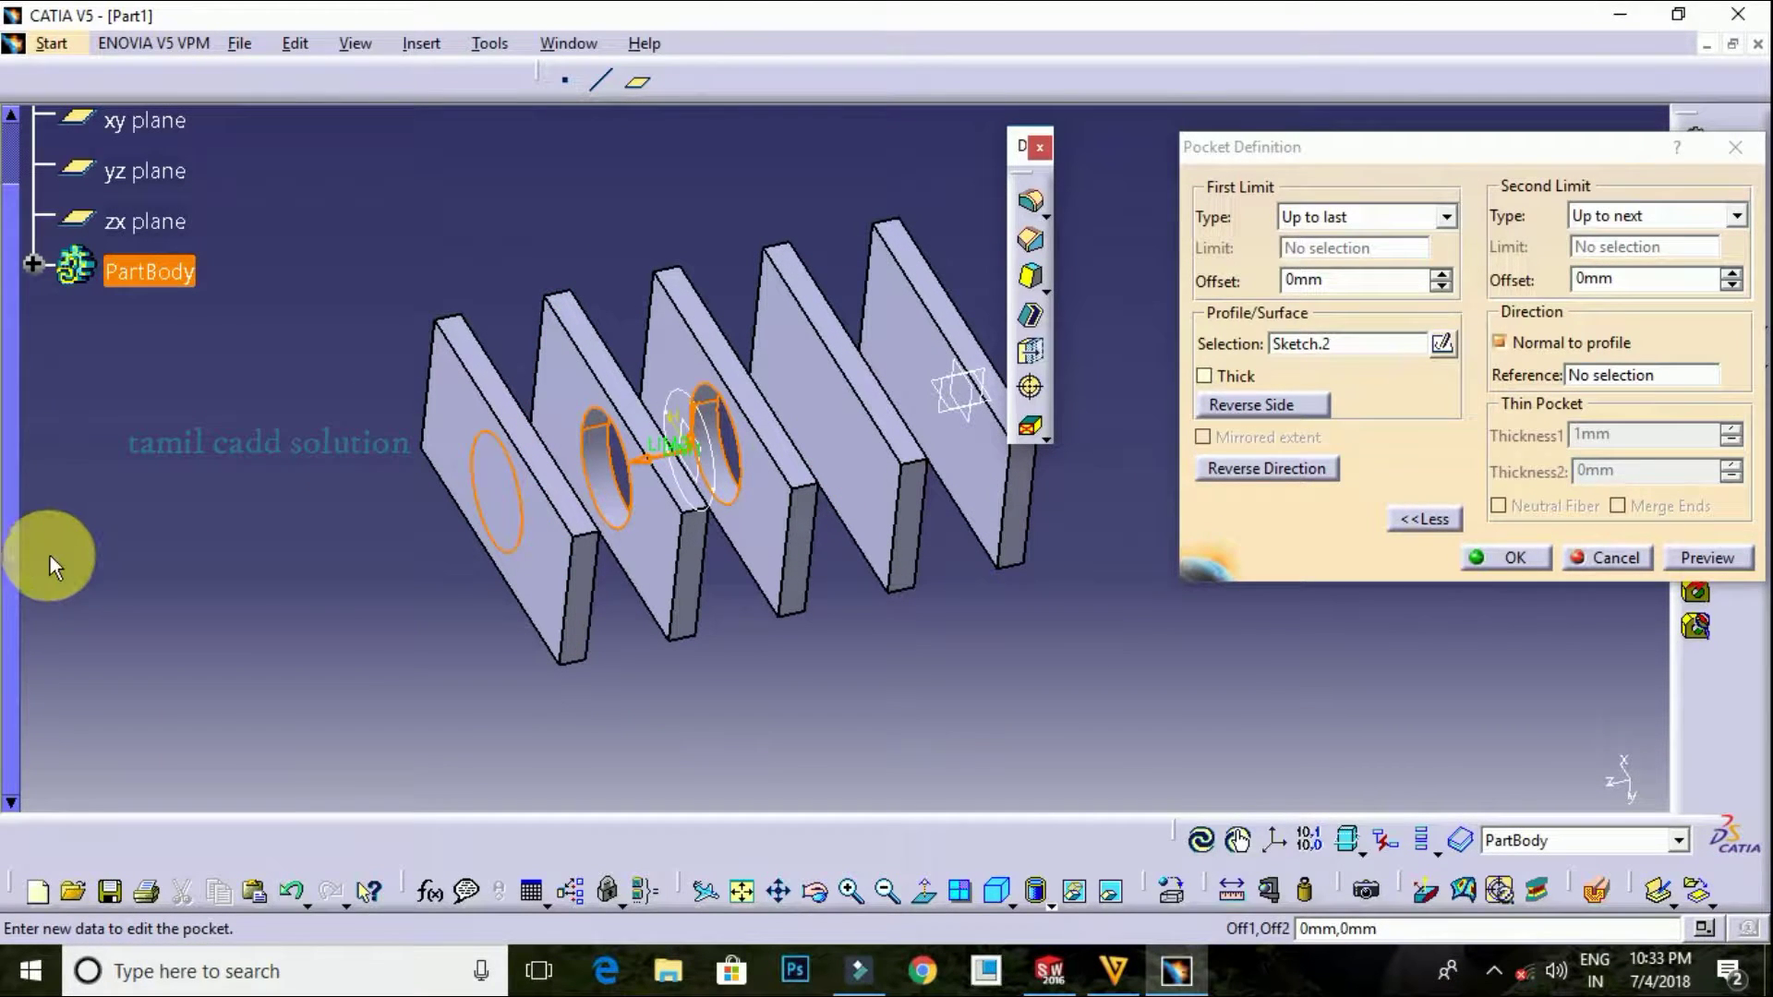
Set the second limit to Up to last and preview holes through all five plates
left_click(1733, 220)
left_click(1611, 259)
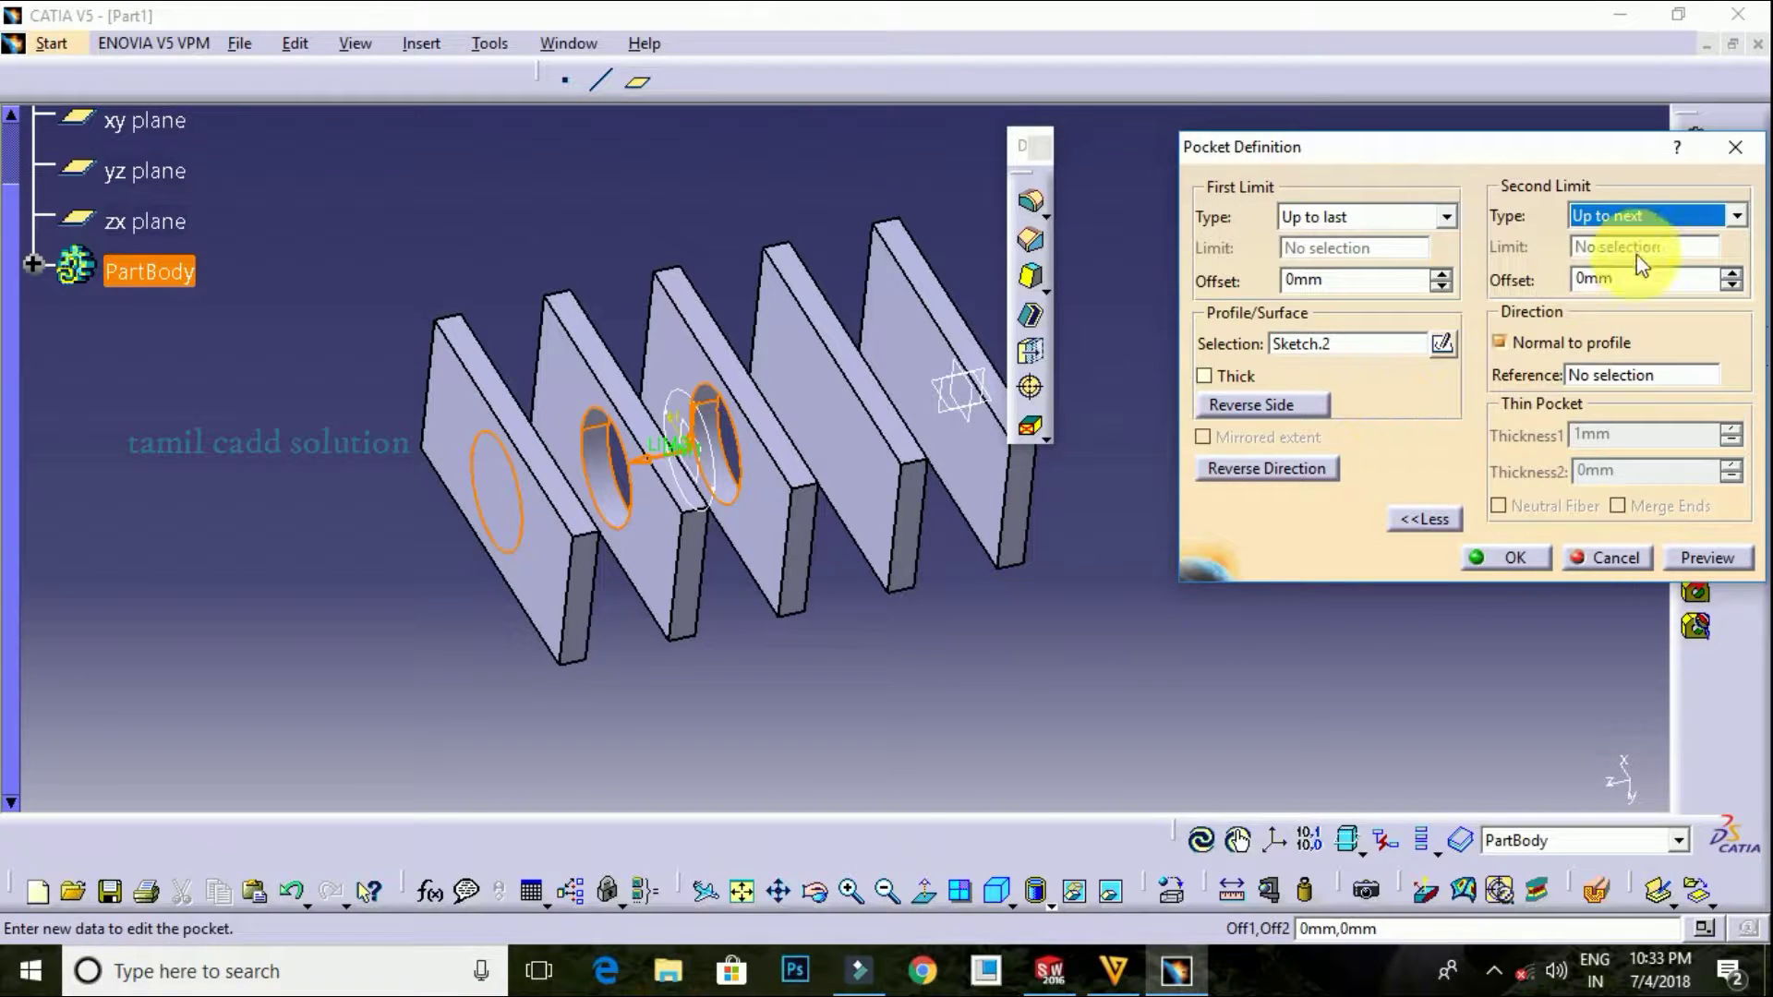
left_click(1695, 216)
left_click(1625, 272)
mouse_move(1227, 593)
middle_mouse_down()
mouse_move(862, 625)
mouse_move(950, 697)
middle_mouse_up()
left_click(1740, 558)
mouse_move(1167, 673)
middle_mouse_down()
mouse_move(812, 407)
mouse_move(769, 615)
mouse_move(831, 526)
mouse_move(1009, 573)
mouse_move(969, 586)
mouse_move(981, 669)
mouse_move(1041, 656)
middle_mouse_up()
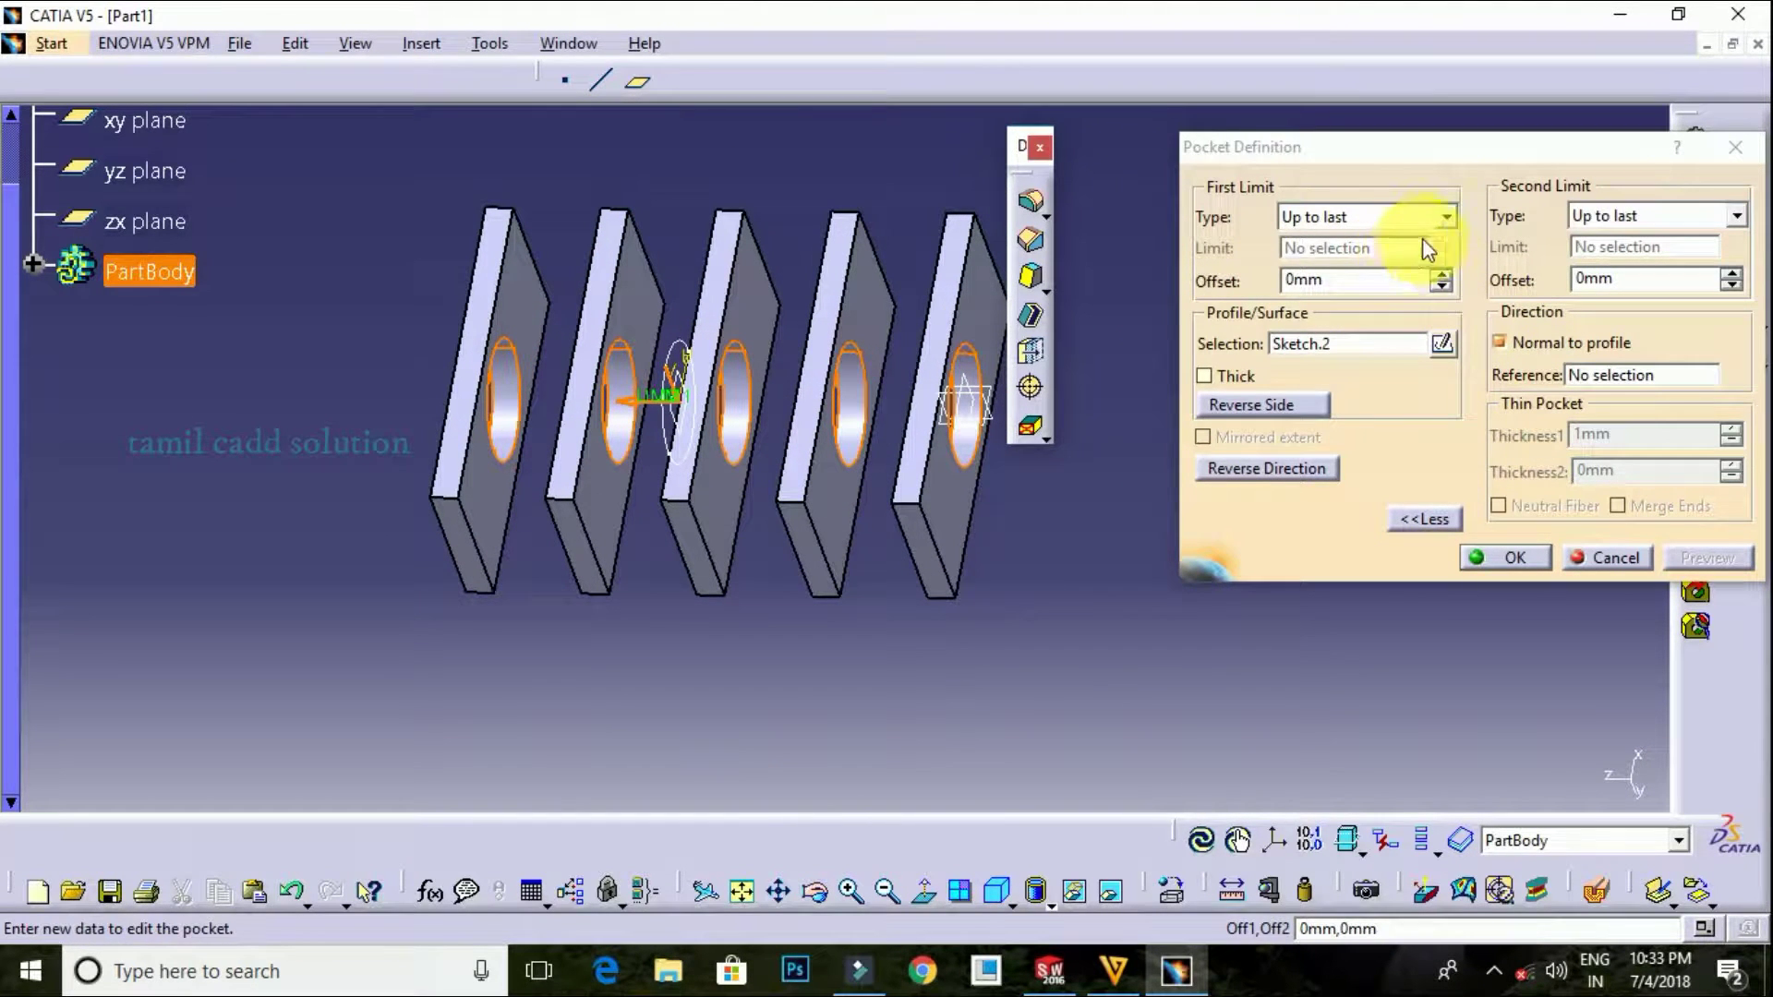
left_click(1442, 220)
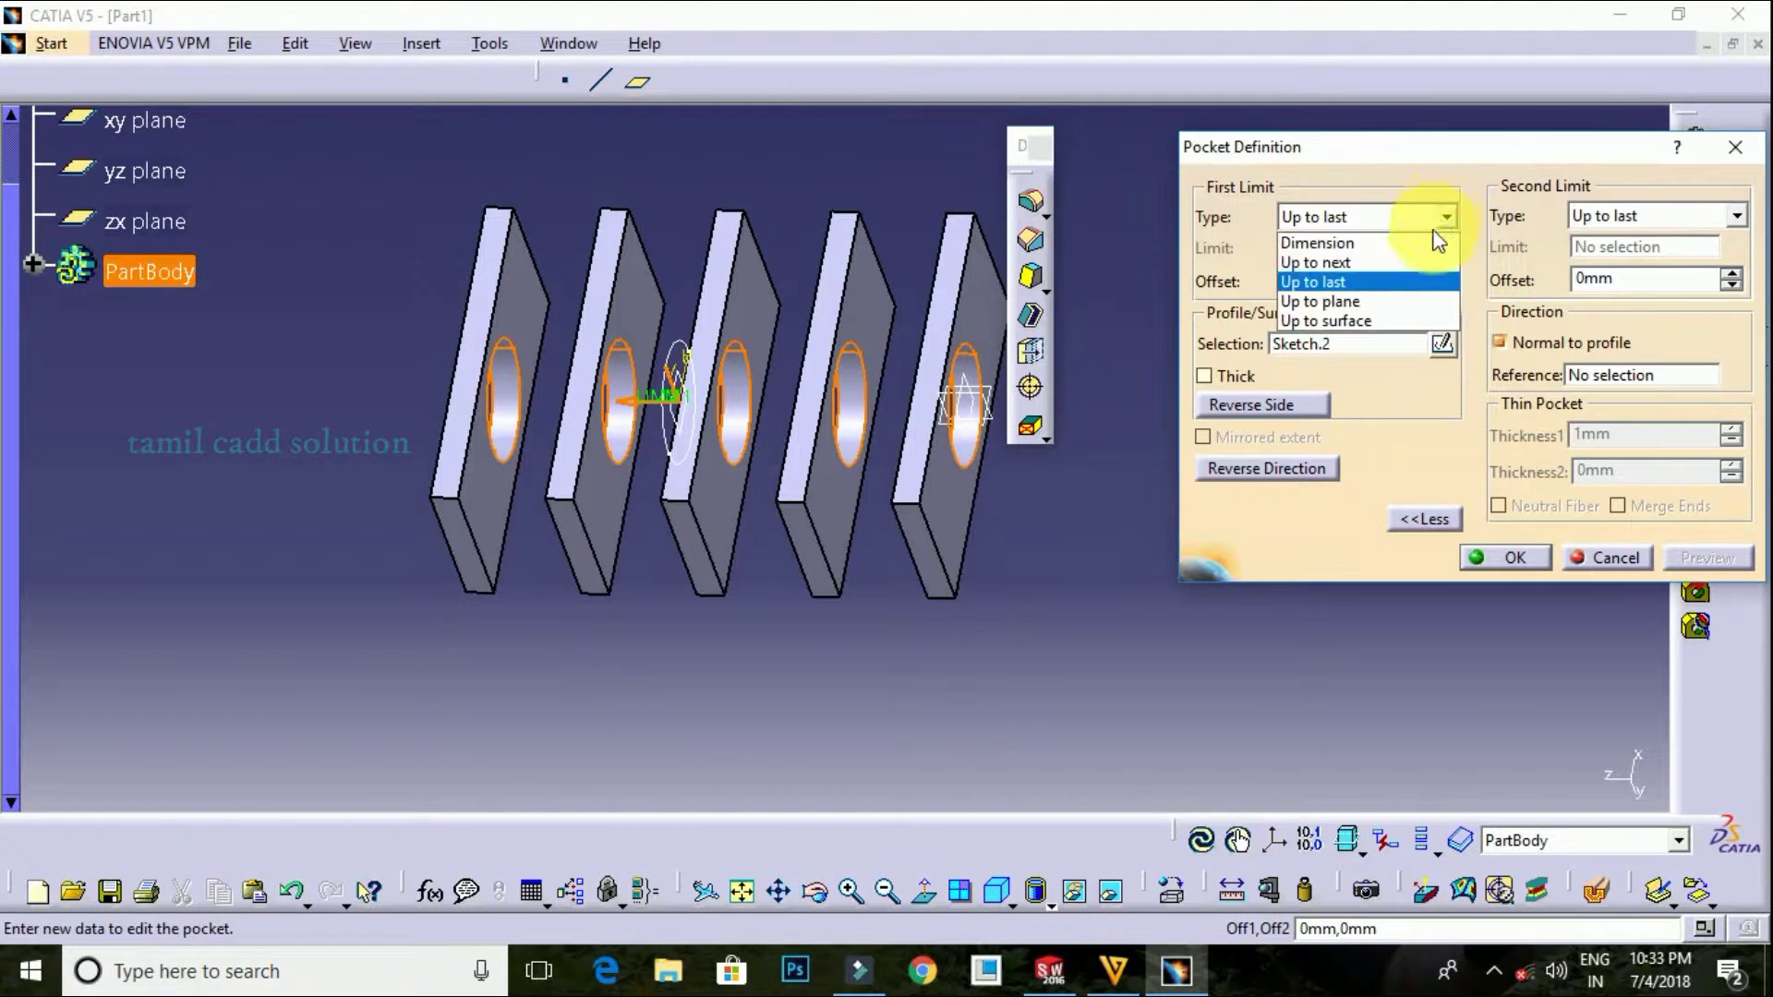
Try an Up to plane first limit on the xy plane, dismissing the feature definition error
left_click(1344, 301)
mouse_move(958, 565)
middle_mouse_down()
mouse_move(1010, 554)
mouse_move(1021, 514)
mouse_move(949, 482)
mouse_move(967, 392)
middle_mouse_up()
left_click(965, 378)
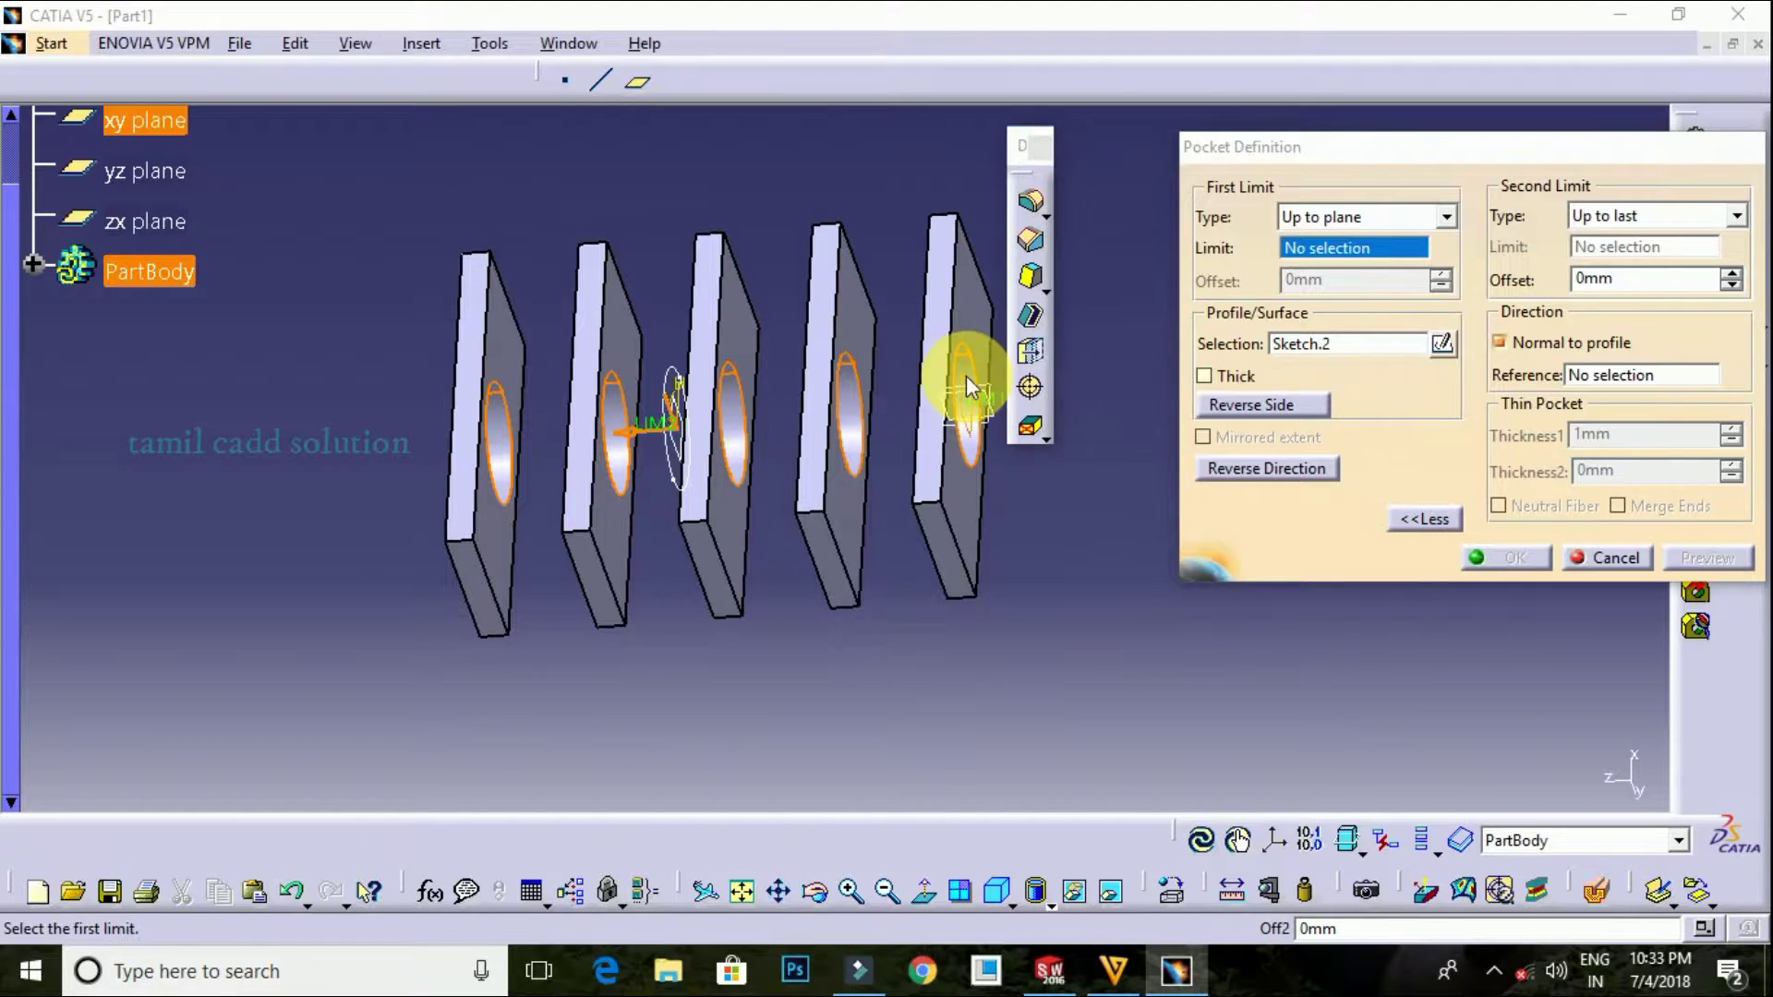
left_click(1071, 538)
middle_click_drag(933, 586, 1037, 595)
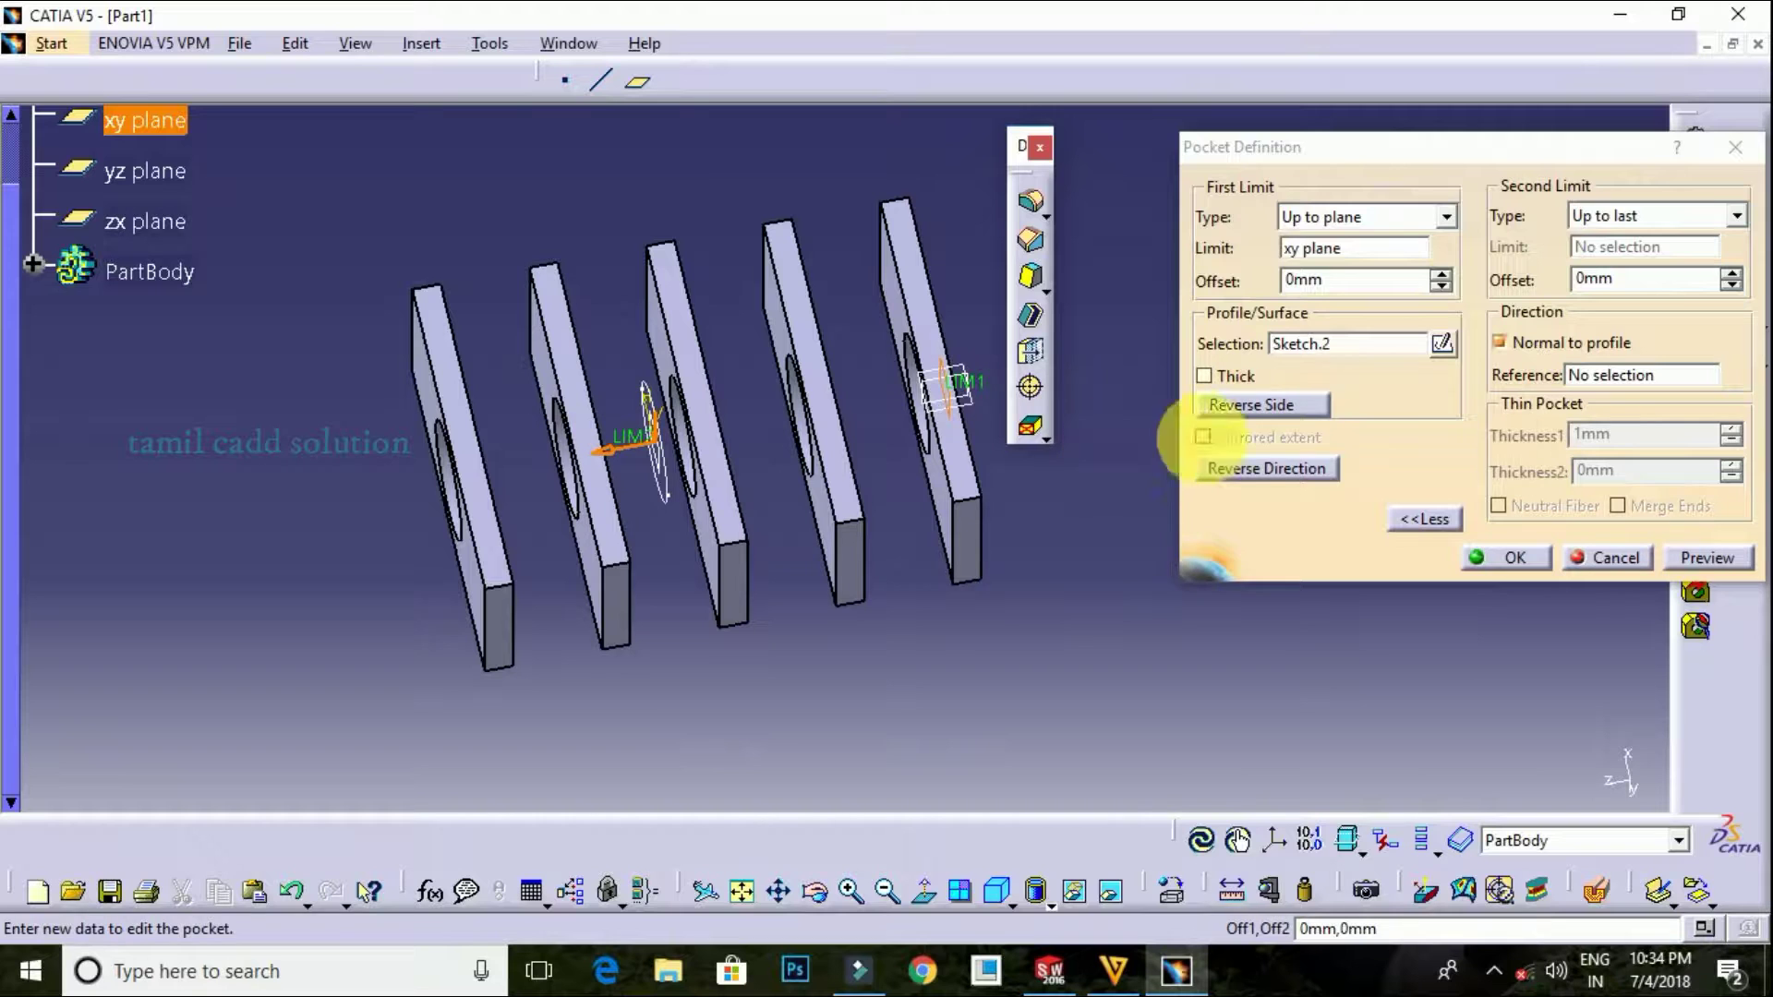
Set the second limit to Up to plane; the relimitation and update errors drop the pocket
left_click(1676, 220)
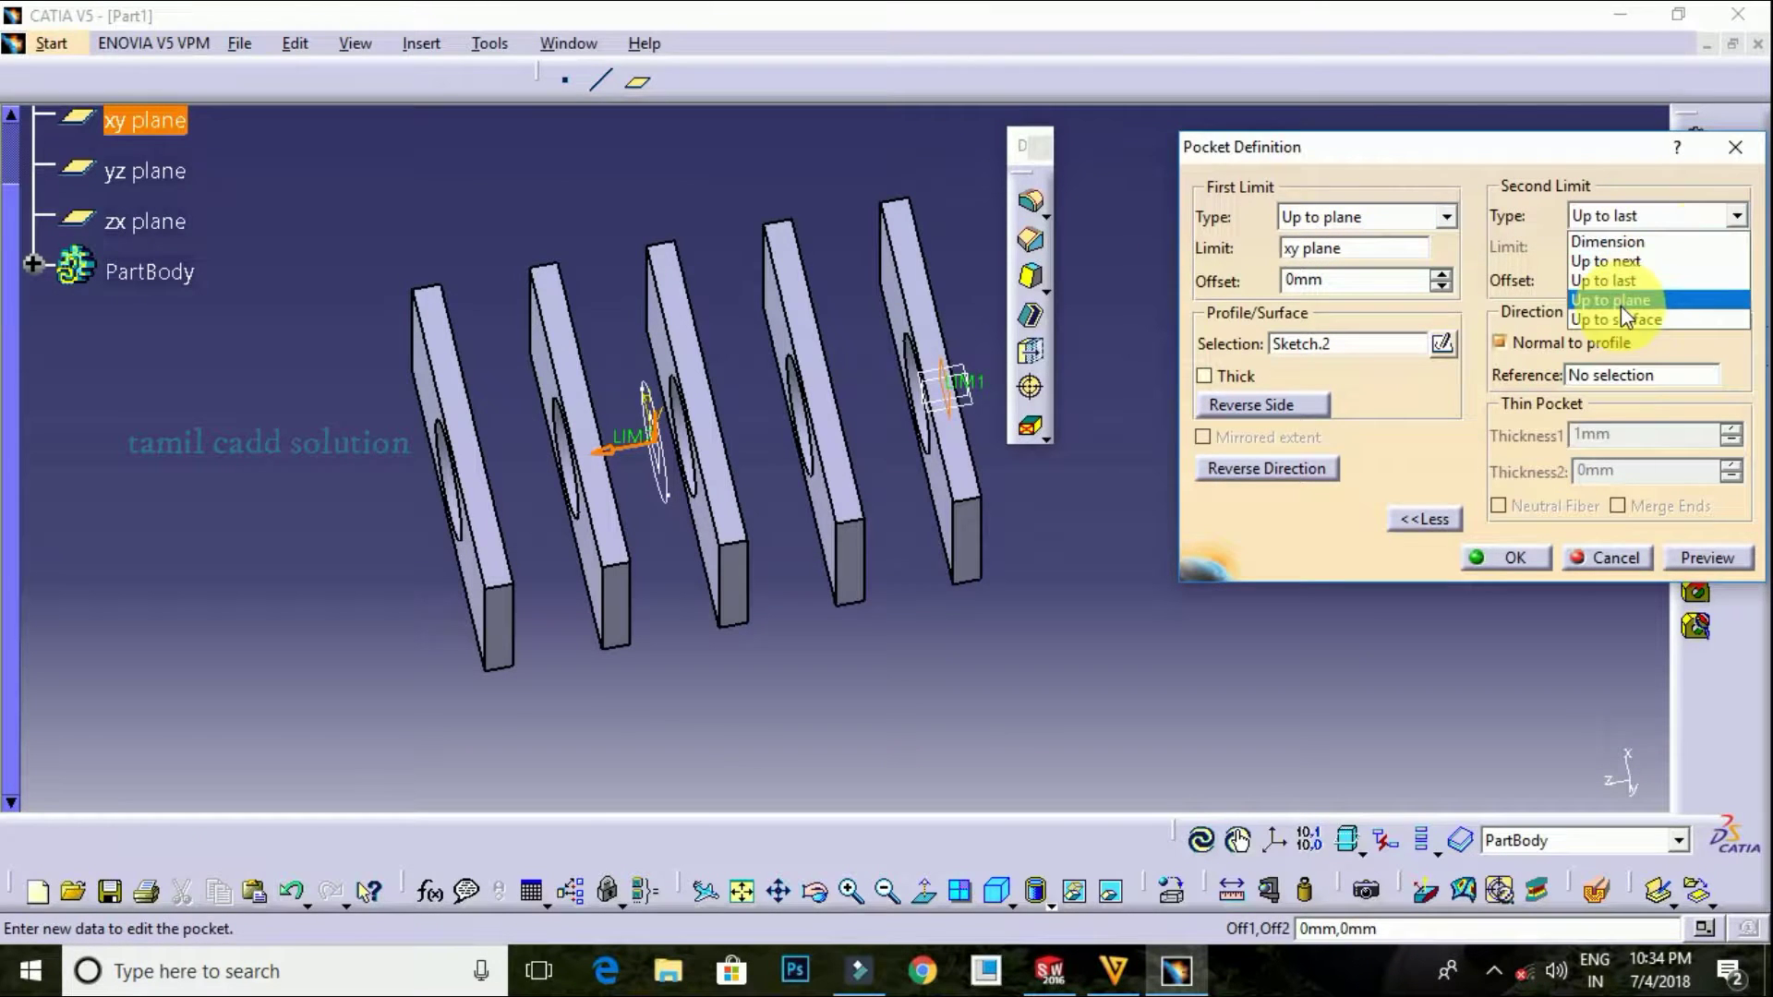
left_click(1625, 303)
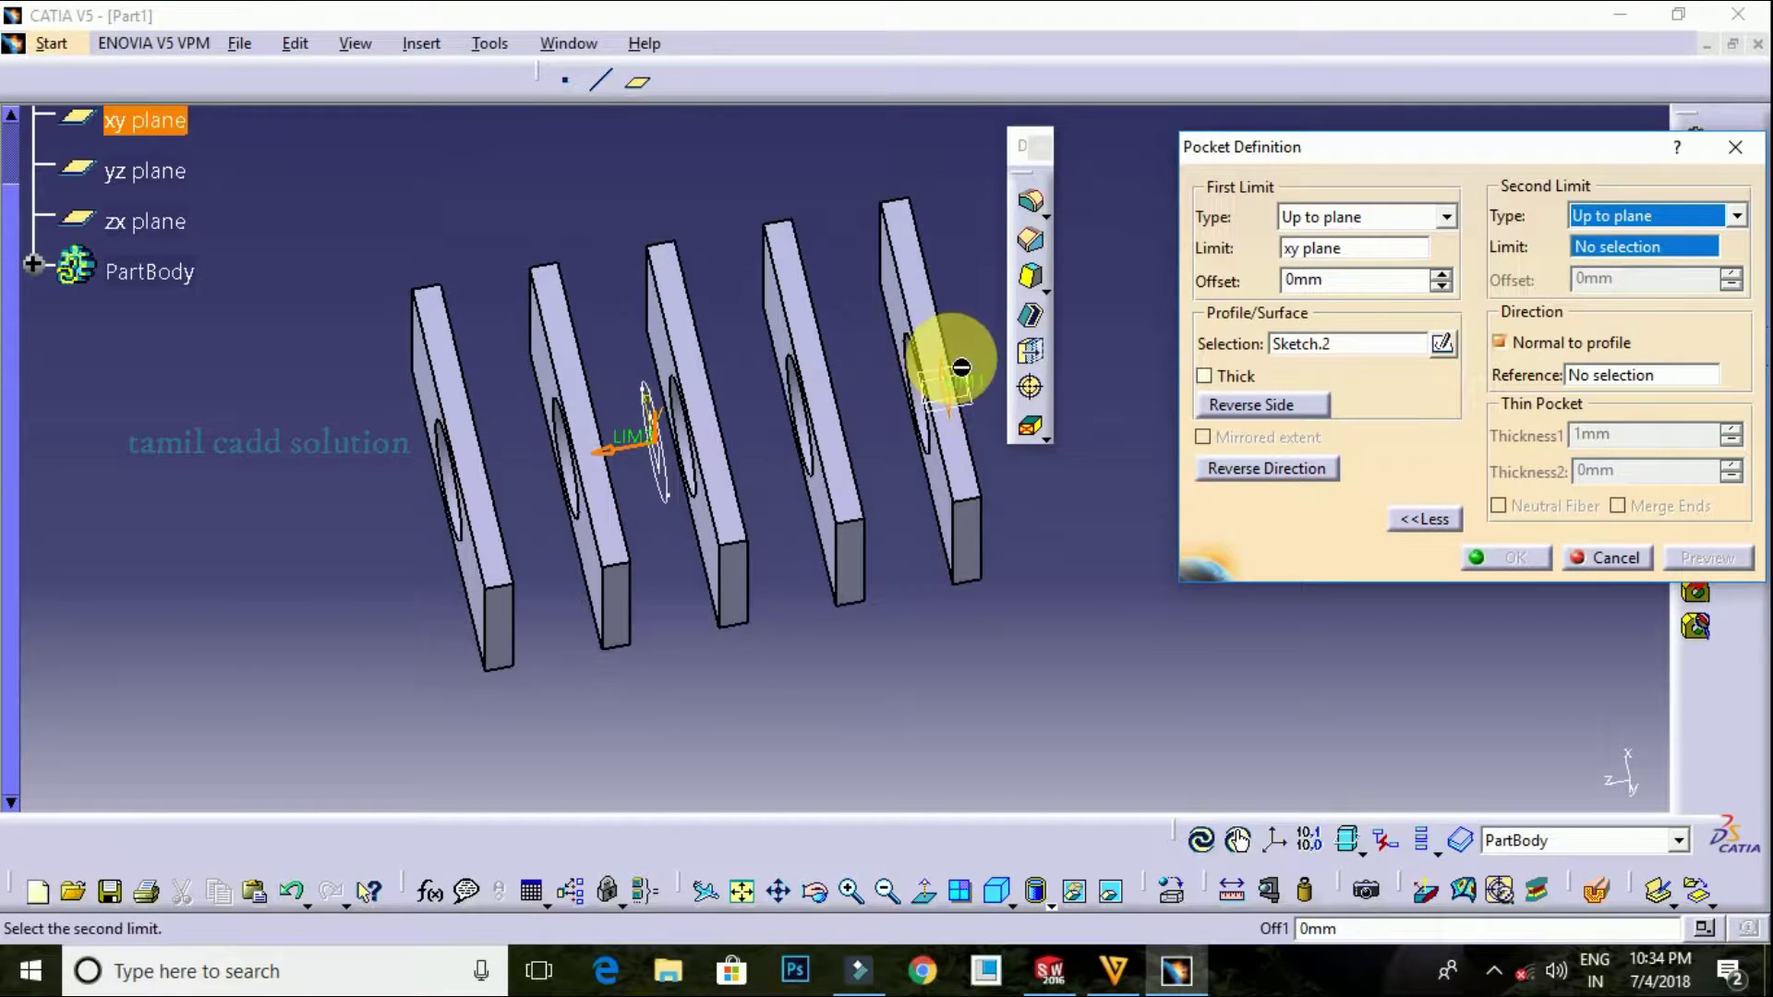
left_click(958, 374)
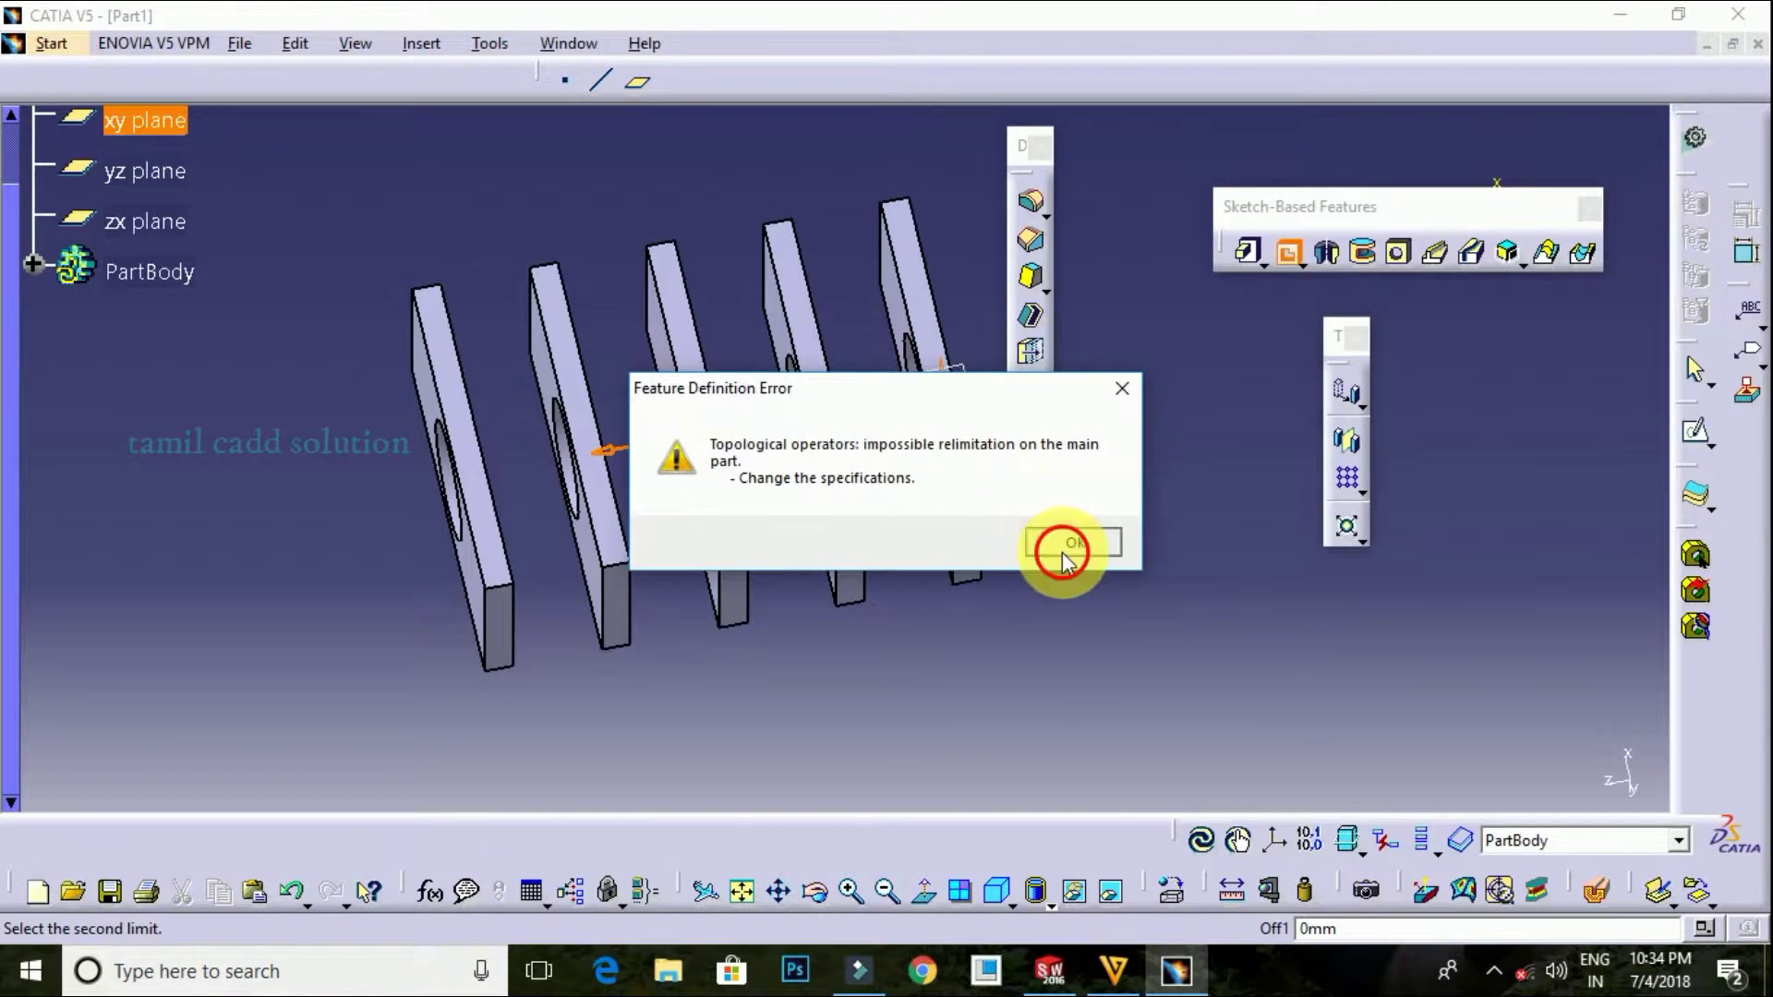
left_click(1063, 552)
left_click(1686, 557)
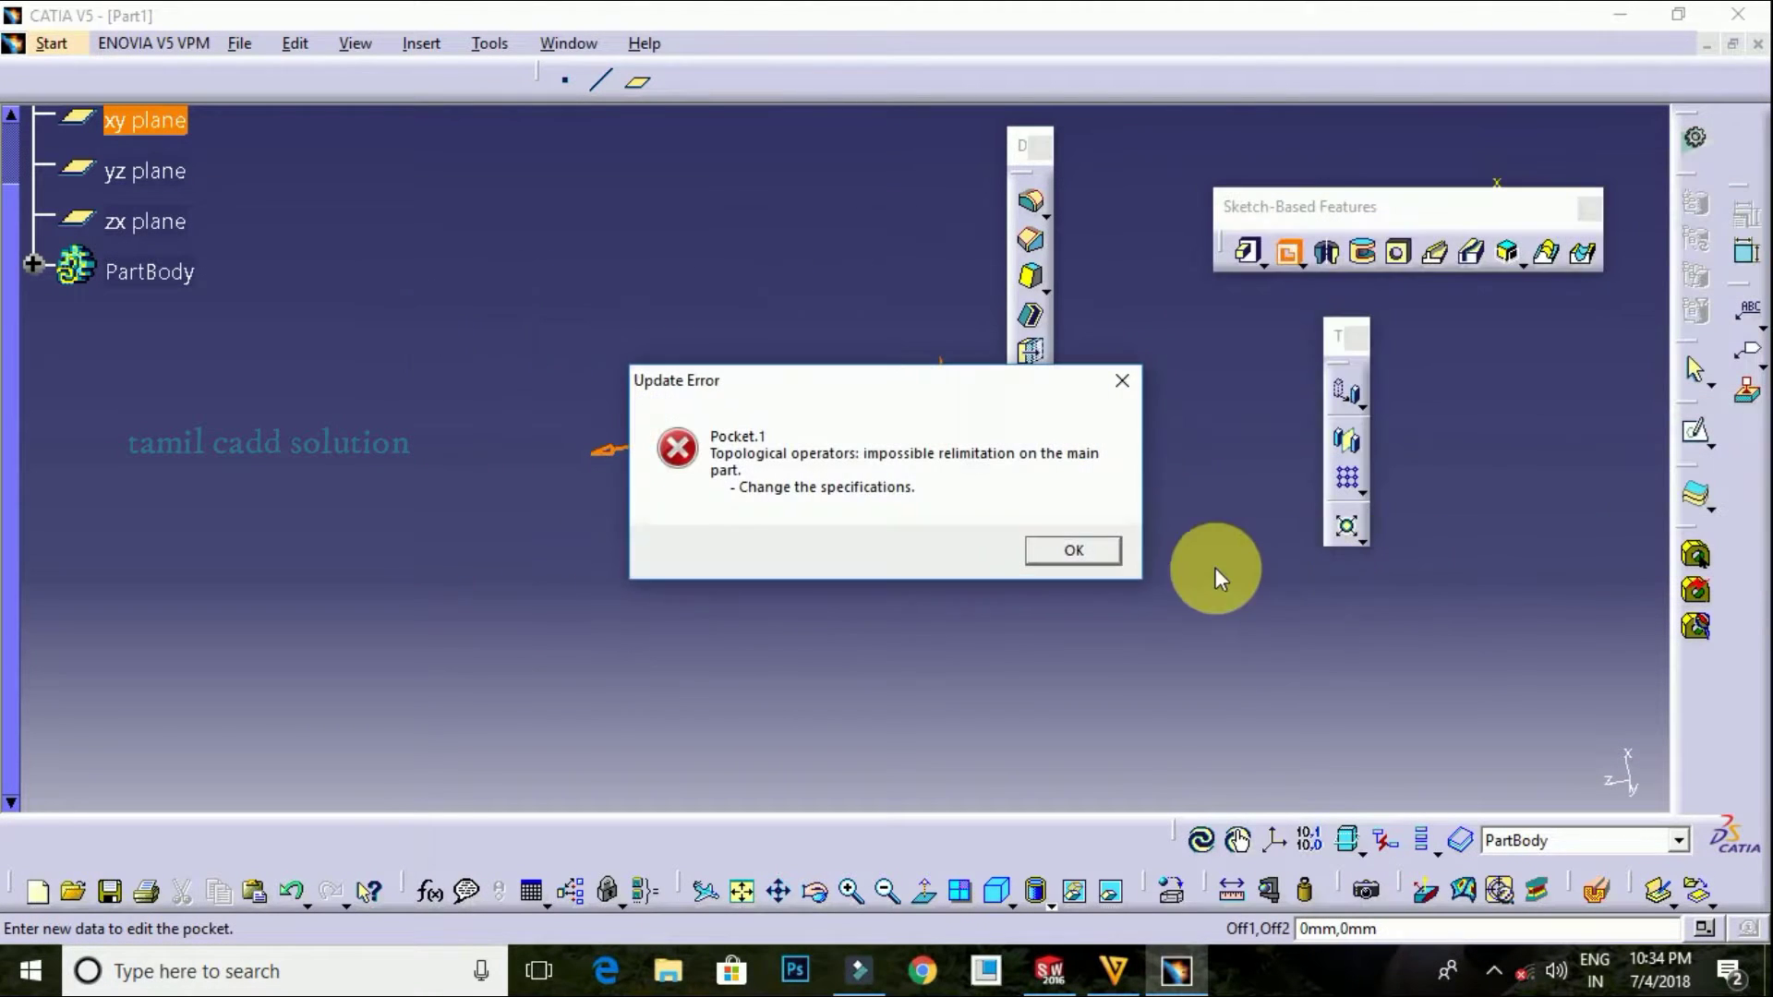
left_click(1083, 547)
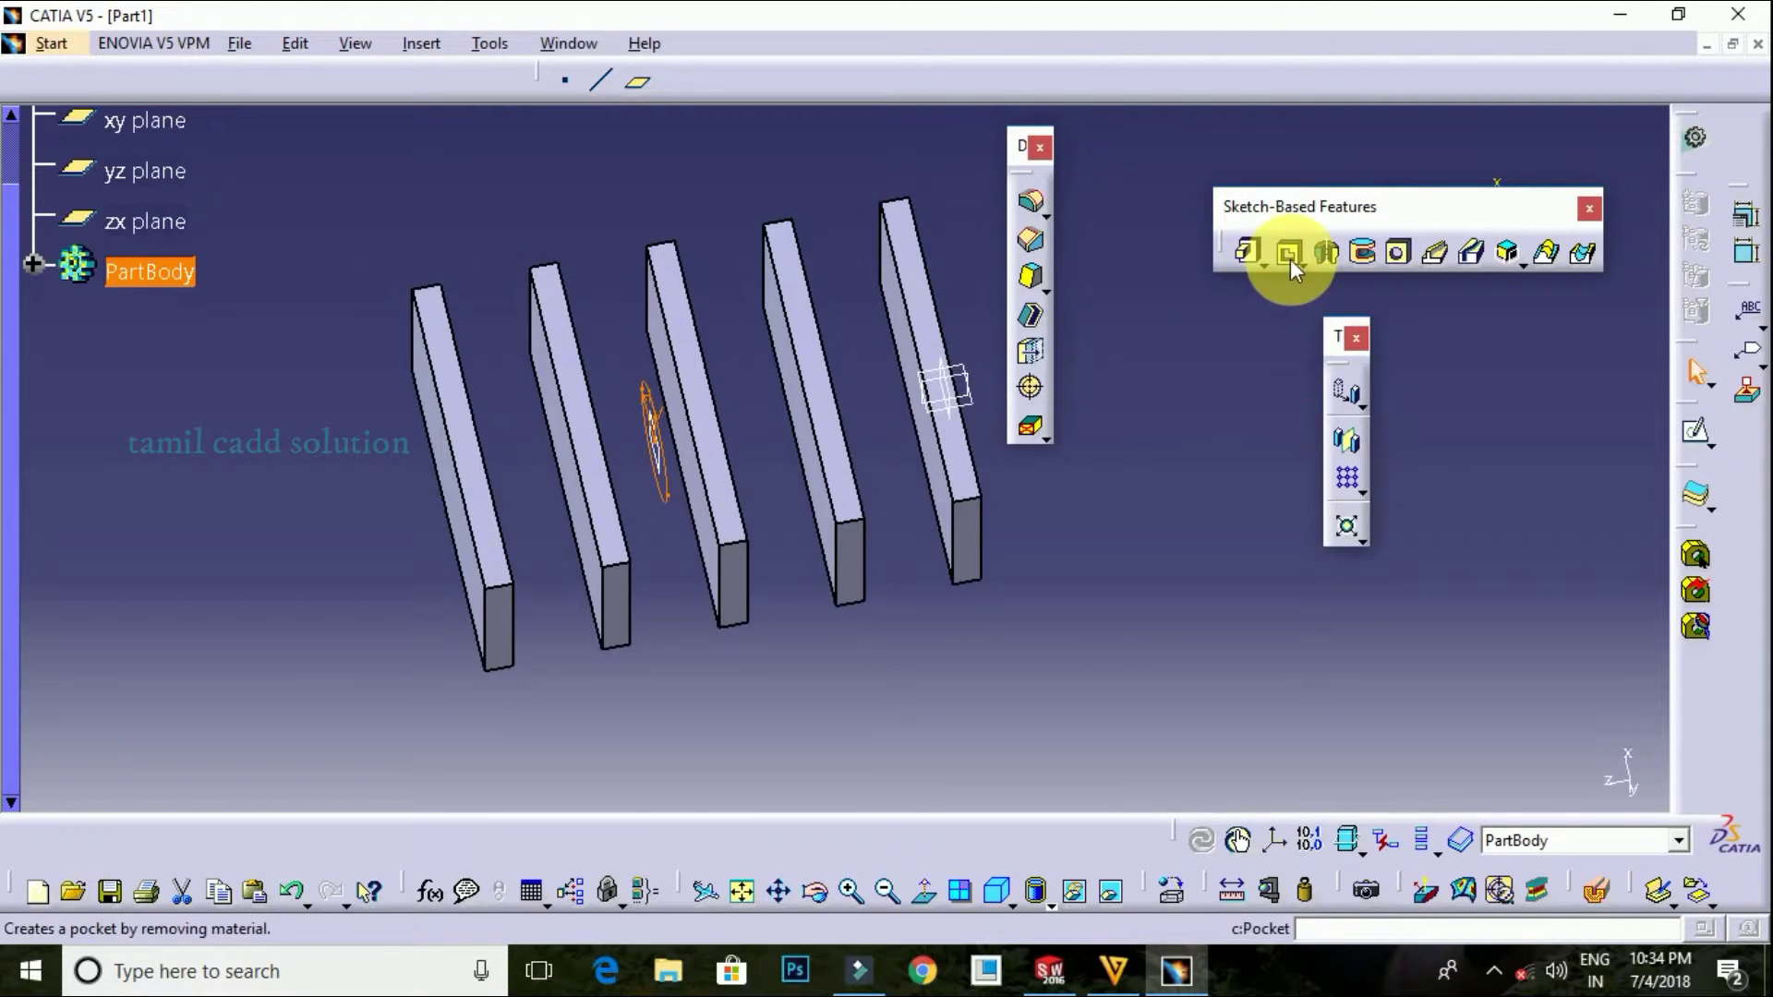
left_click(1288, 258)
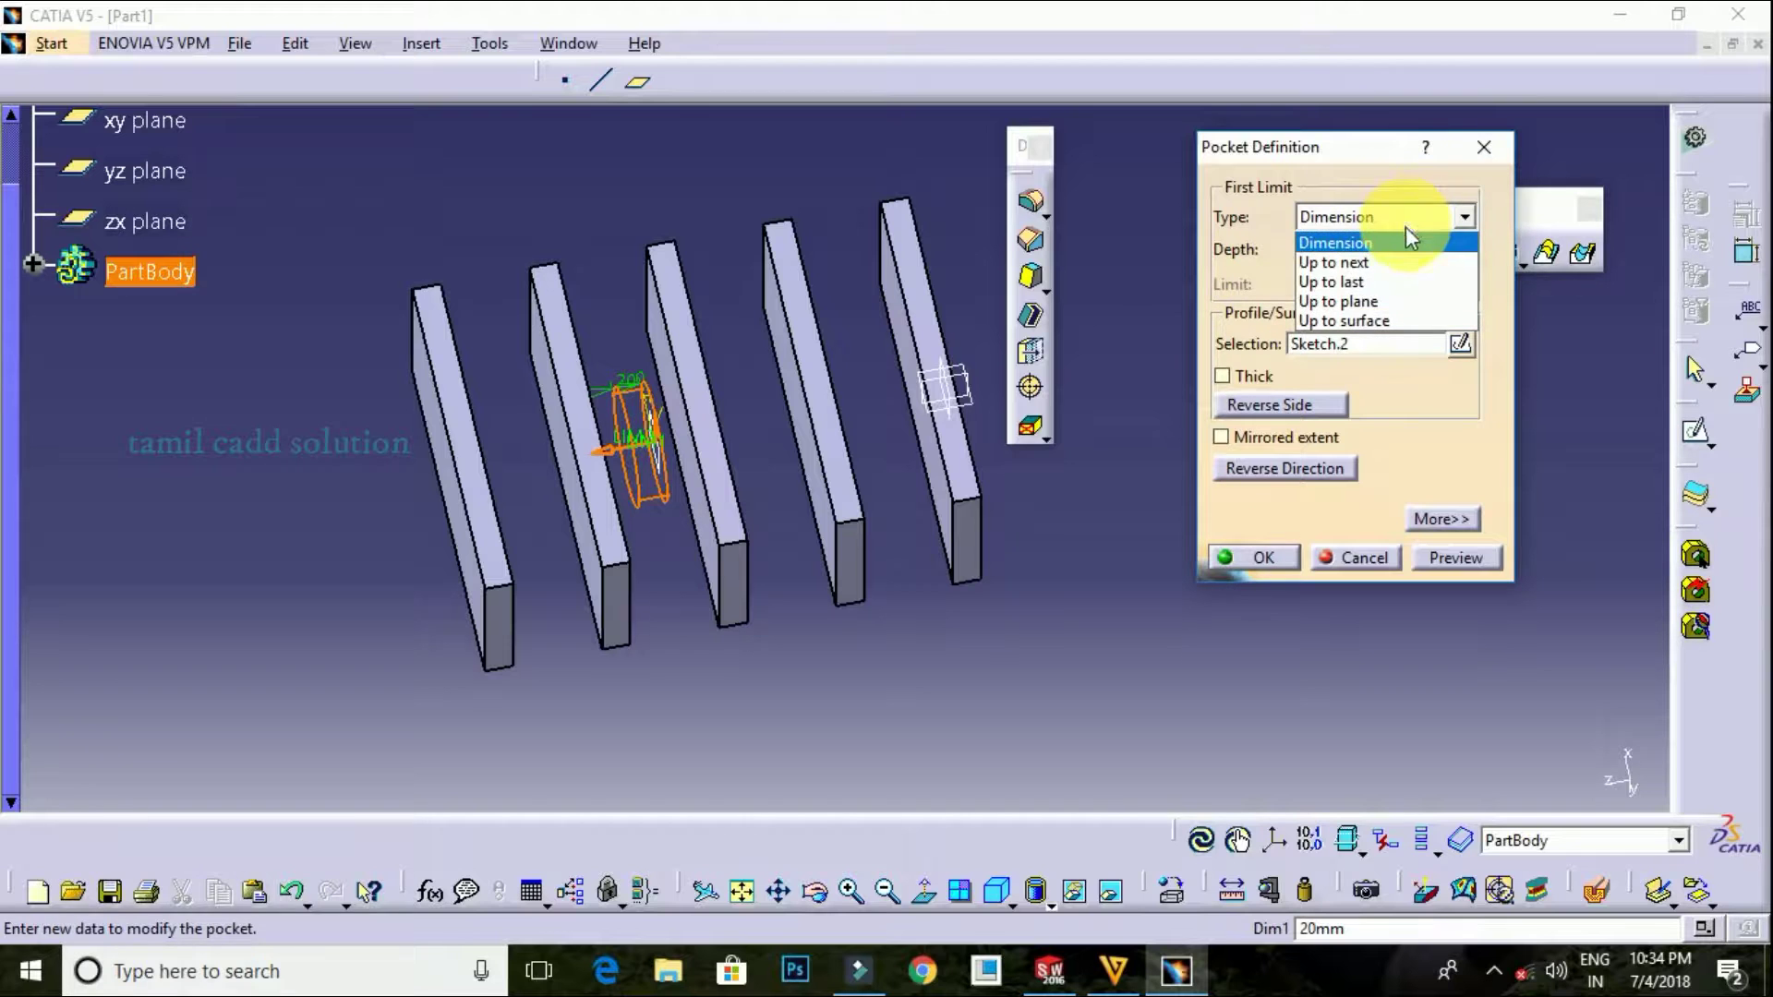
left_click(1389, 302)
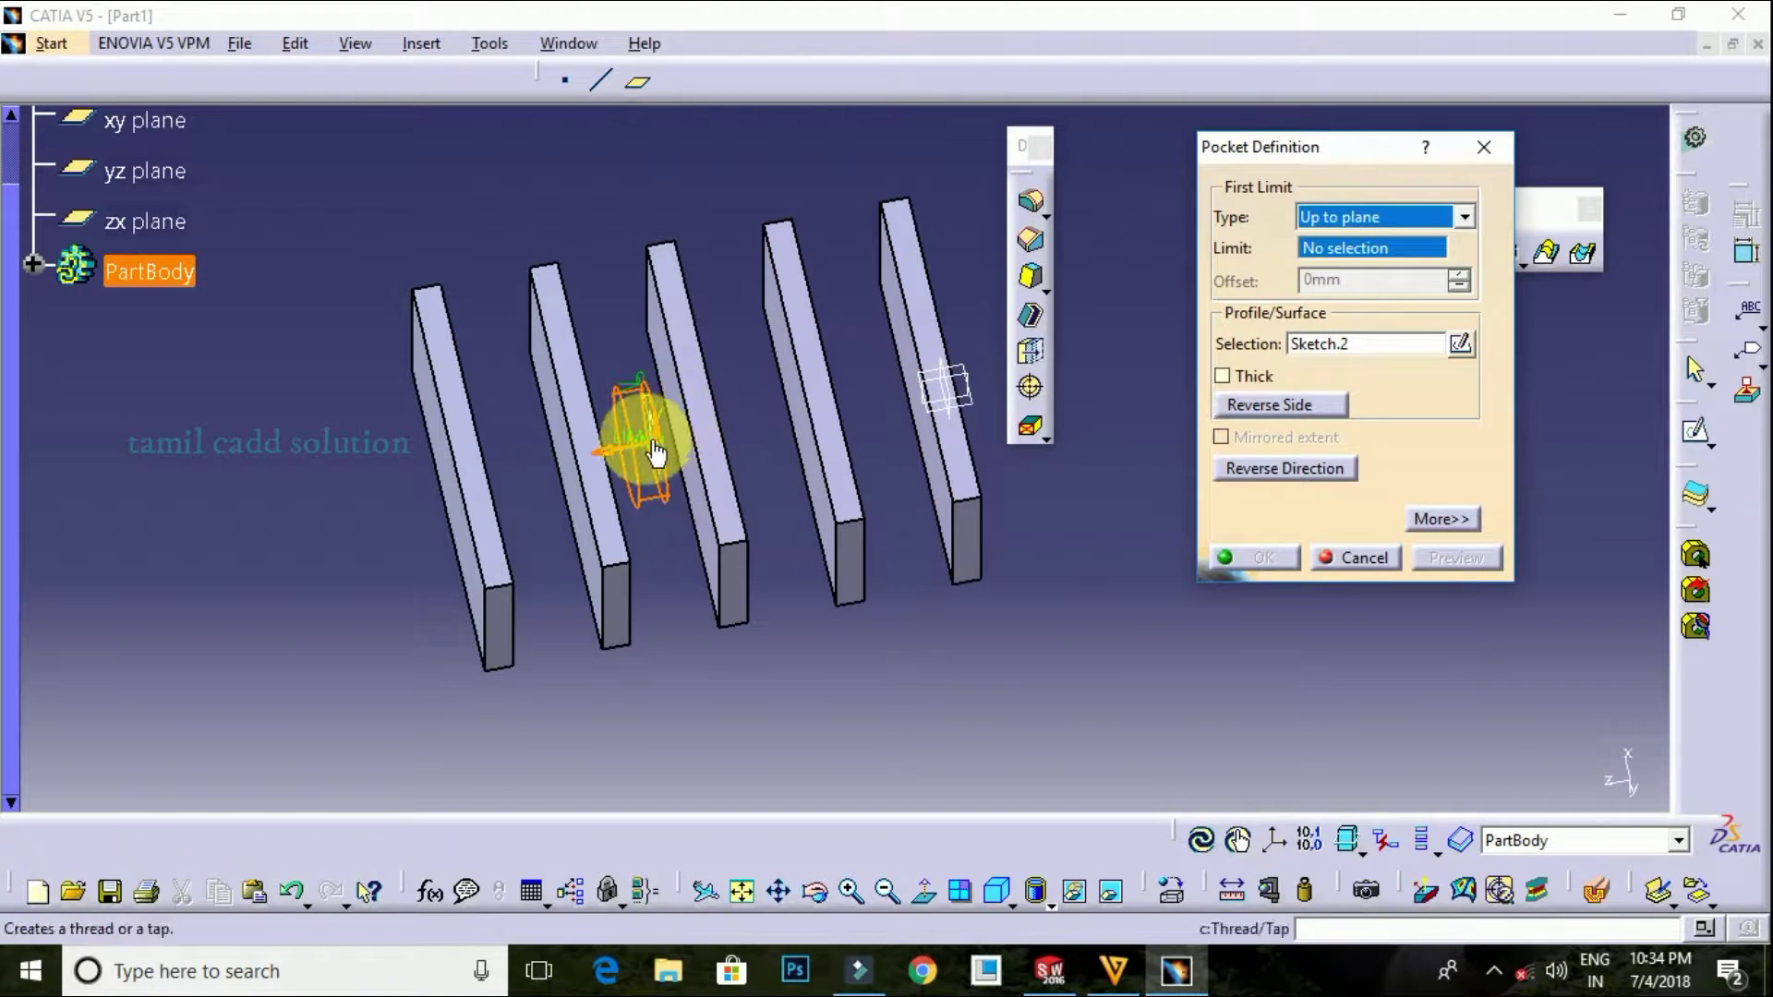
left_click(1272, 471)
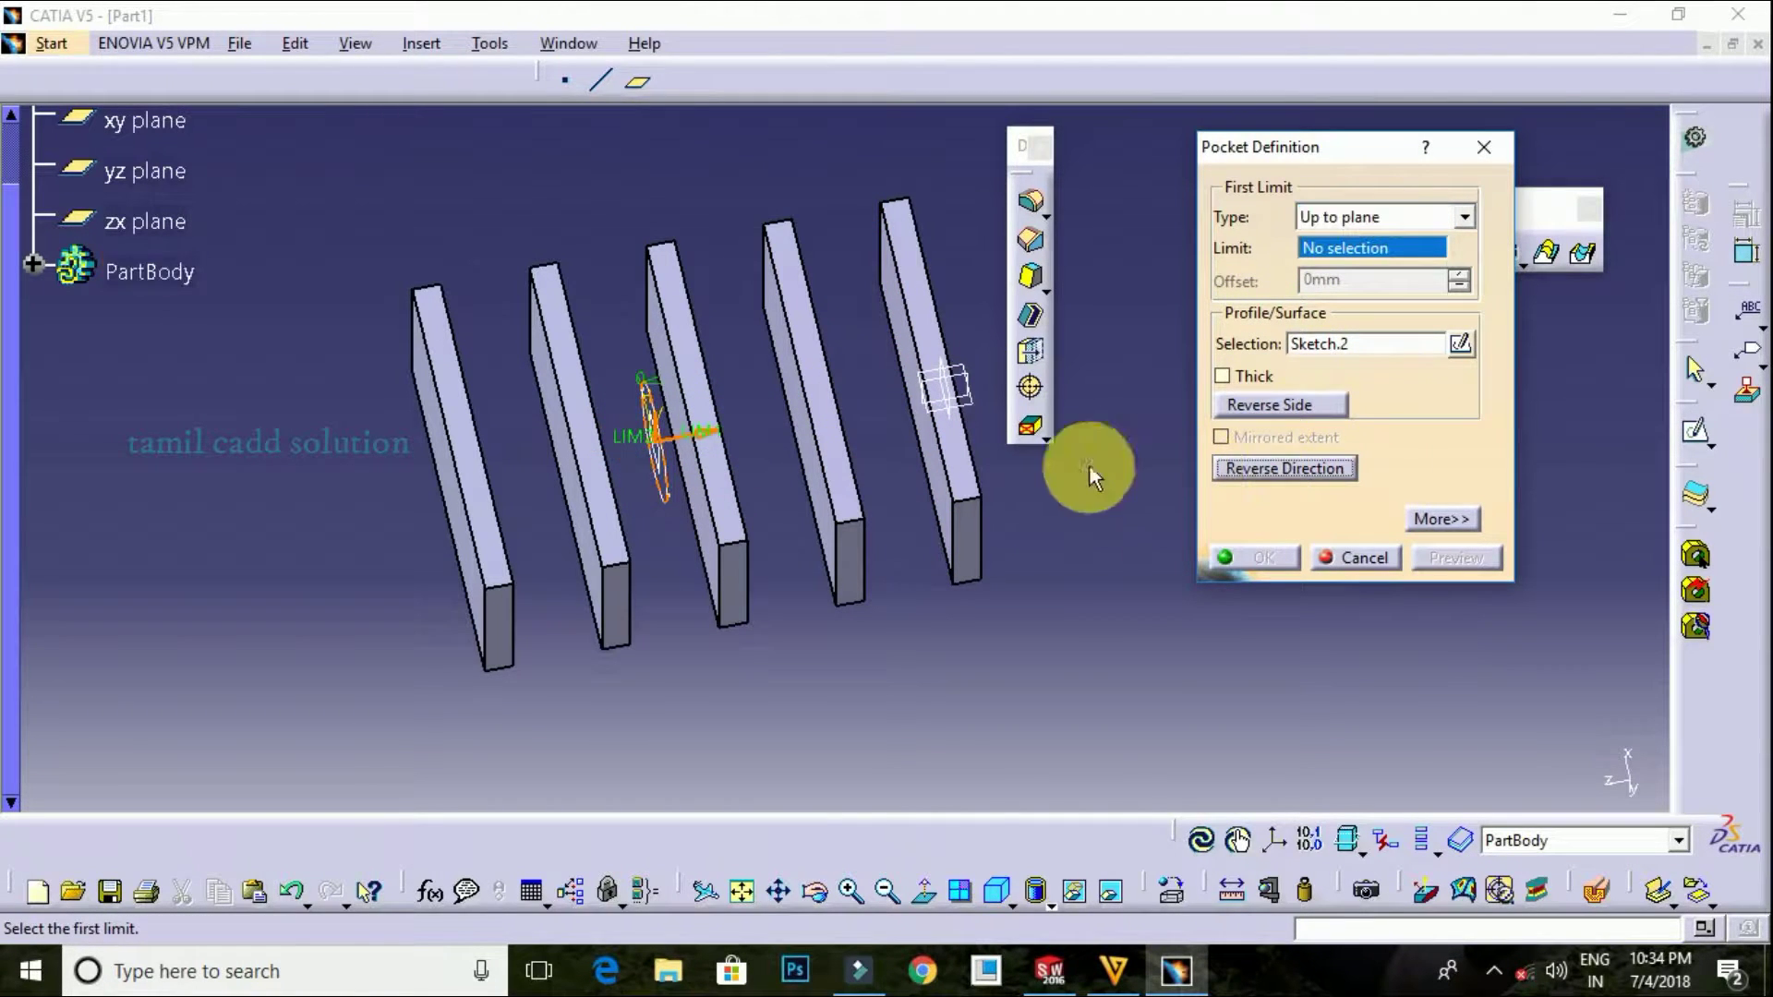
left_click(967, 399)
mouse_move(982, 475)
middle_mouse_down()
mouse_move(791, 495)
mouse_move(847, 577)
middle_mouse_up()
left_click(1470, 557)
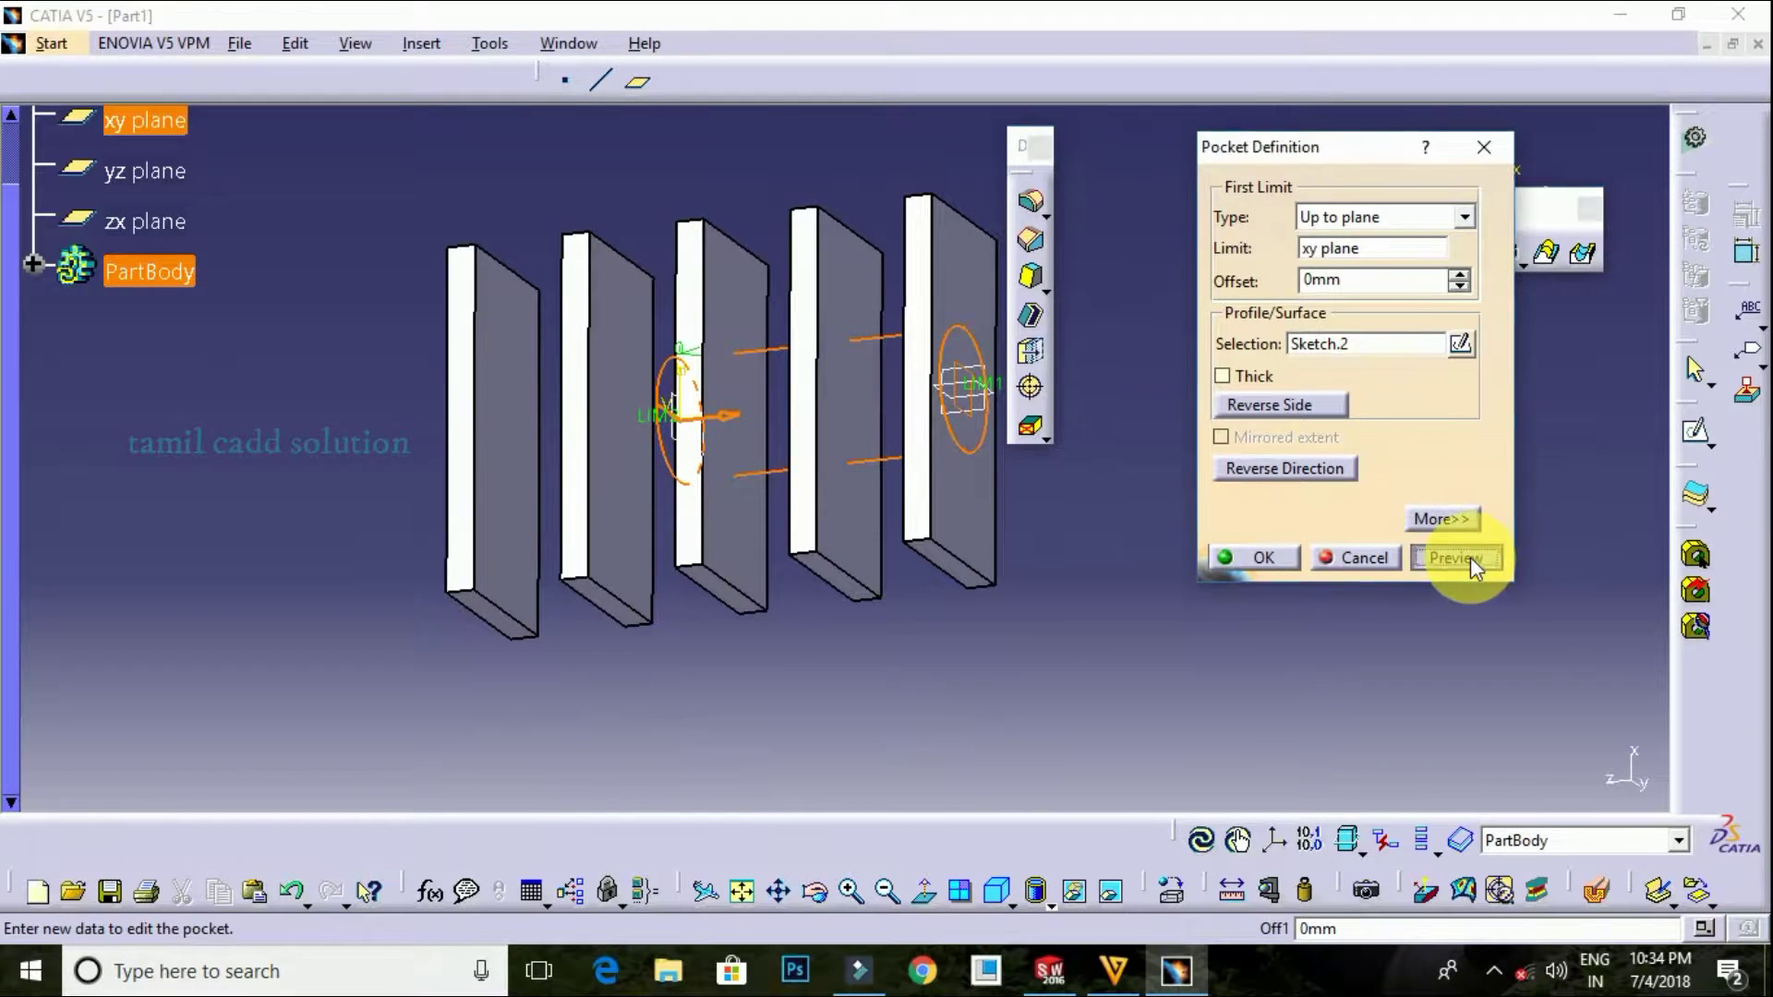
mouse_move(1110, 522)
middle_mouse_down()
mouse_move(926, 514)
mouse_move(1125, 516)
middle_mouse_up()
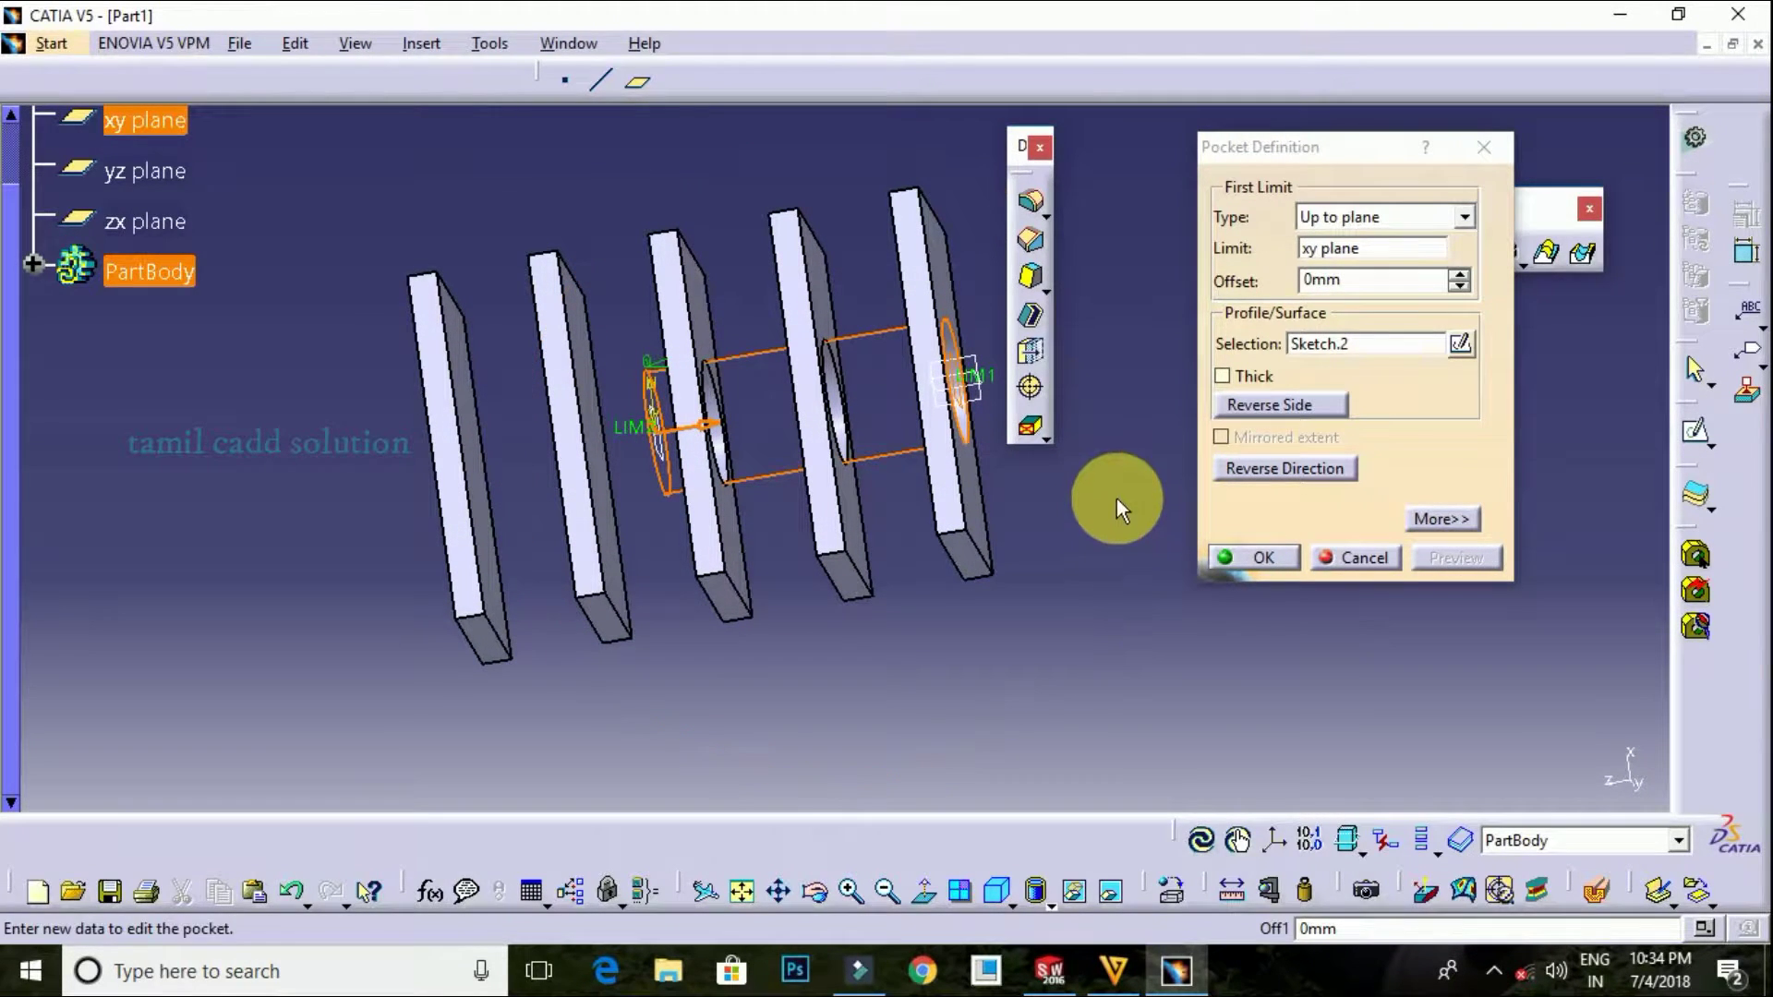
middle_click_drag(1116, 483, 953, 575)
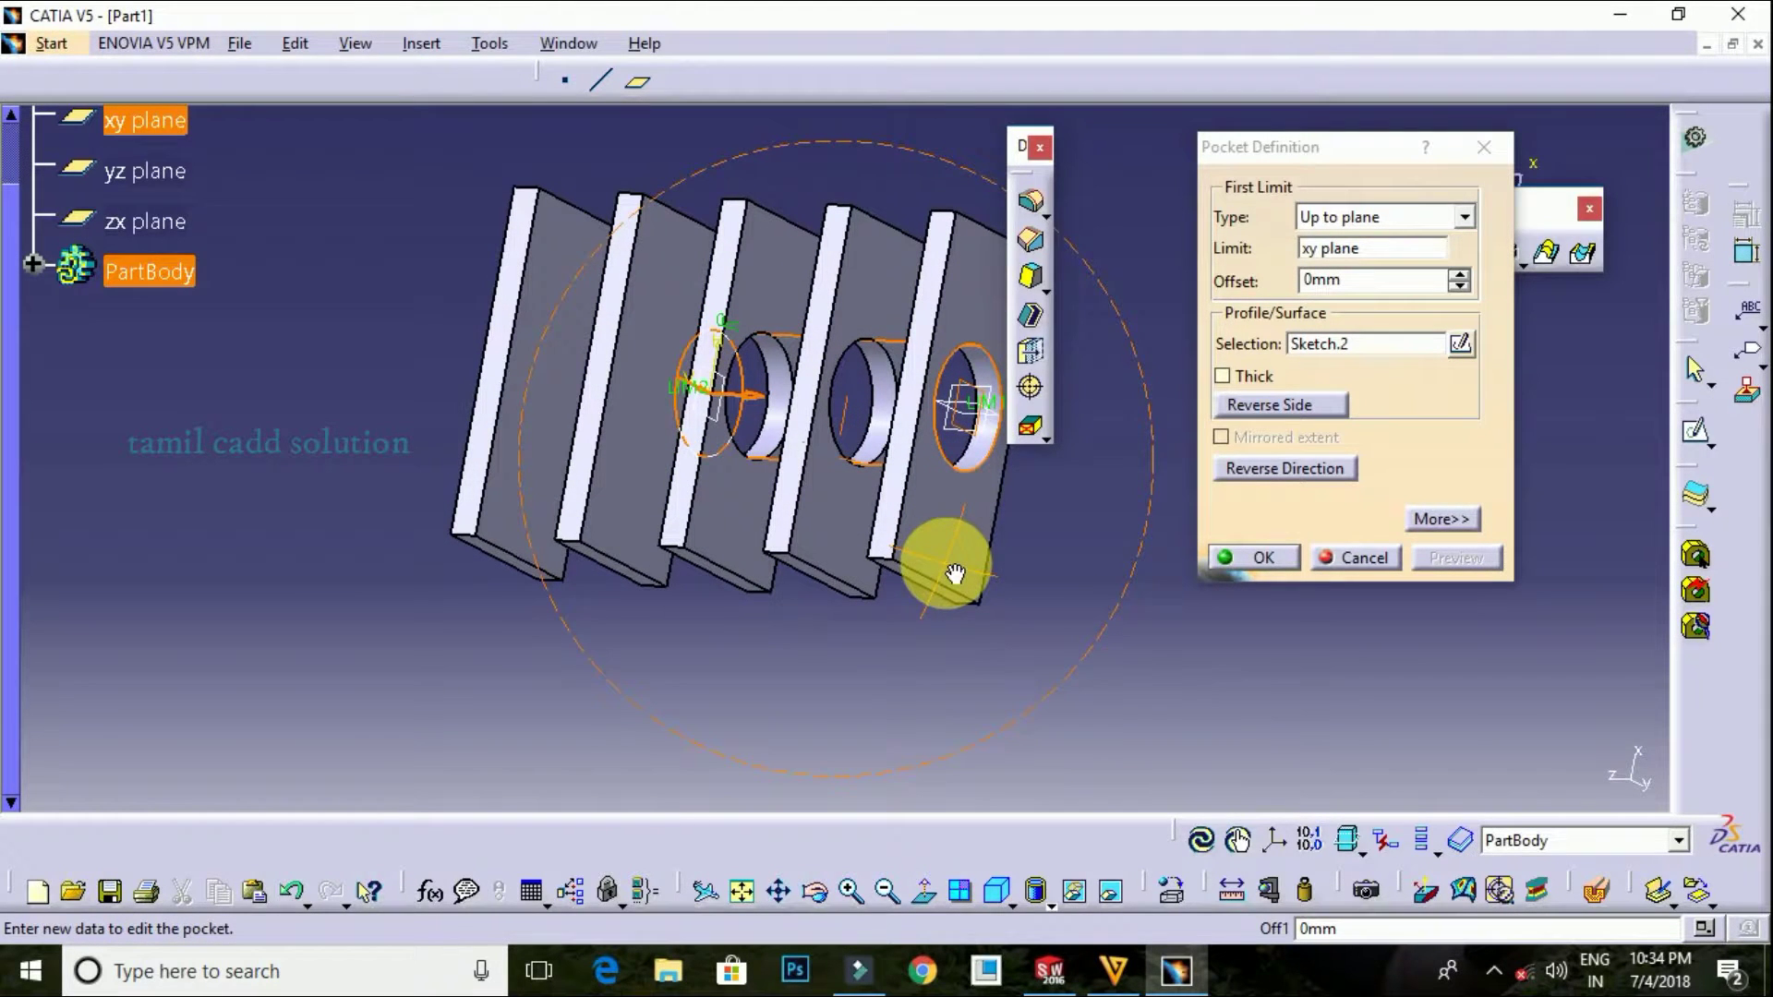
left_click(1394, 556)
mouse_move(1170, 565)
middle_mouse_down()
mouse_move(1112, 545)
mouse_move(1143, 496)
middle_mouse_up()
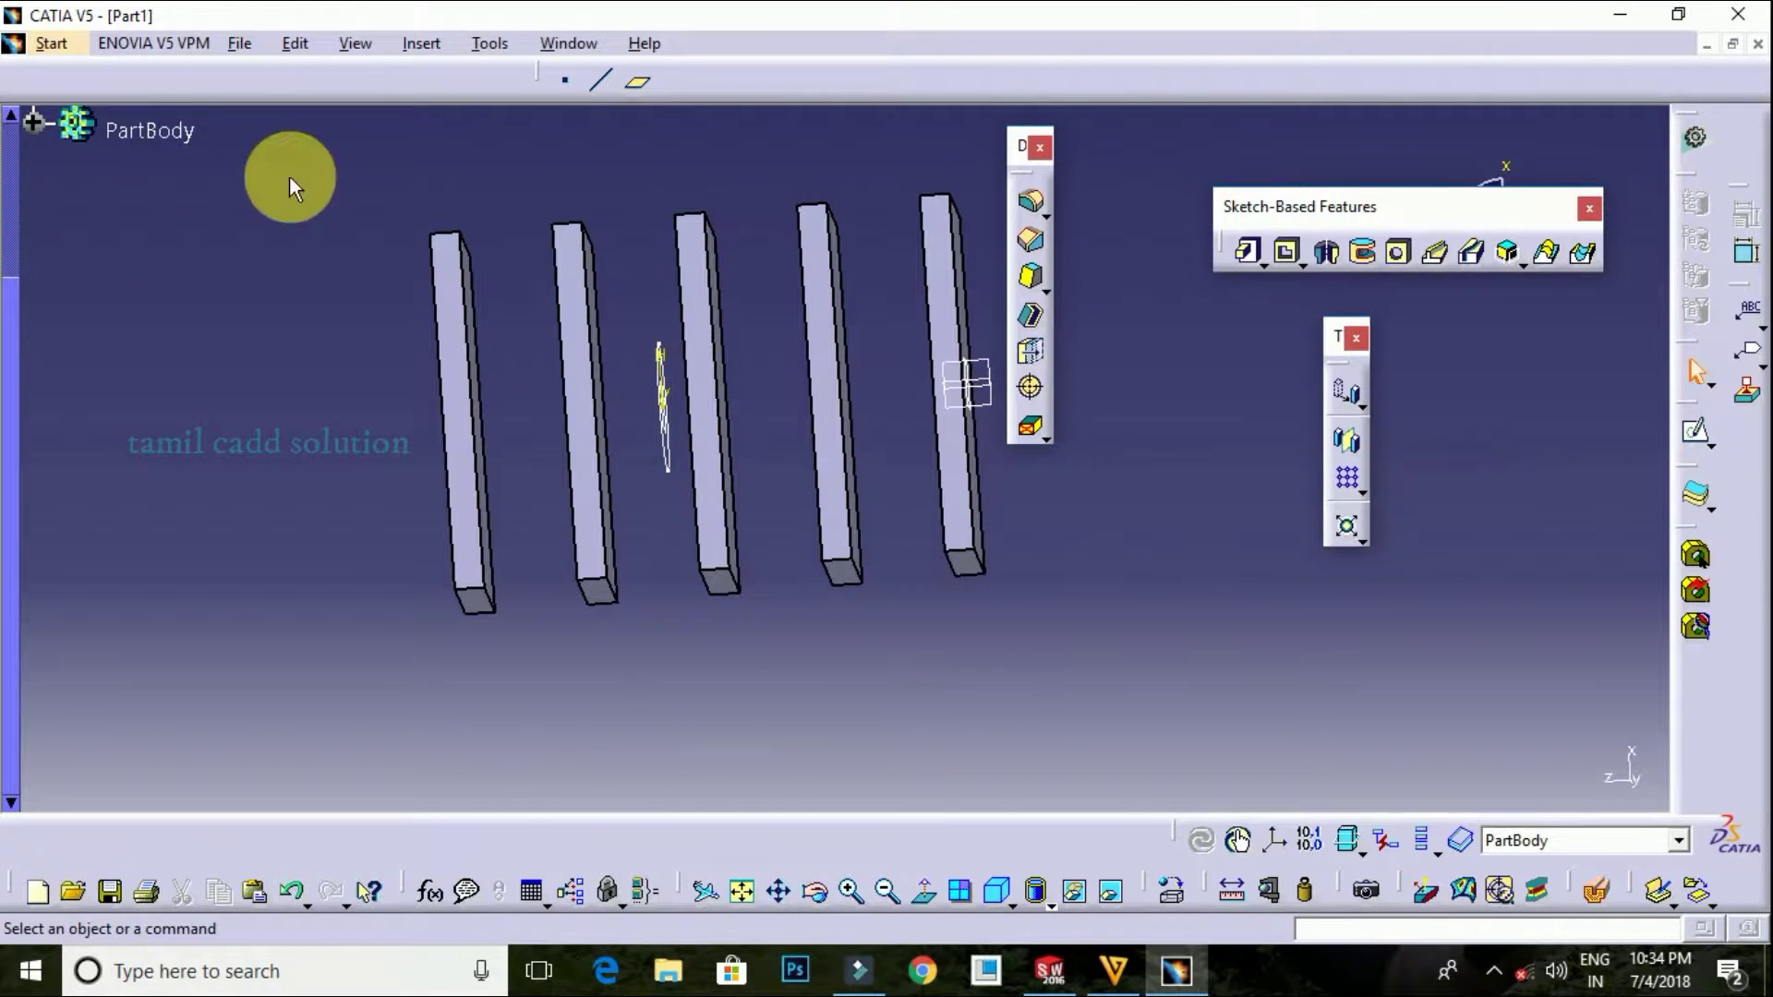
Create a reference plane offset -10mm from a face of the fourth plate
left_click(628, 90)
mouse_move(933, 673)
middle_mouse_down()
mouse_move(704, 633)
mouse_move(791, 526)
mouse_move(938, 419)
mouse_move(878, 444)
middle_mouse_up()
left_click(861, 517)
left_click_drag(878, 443, 842, 459)
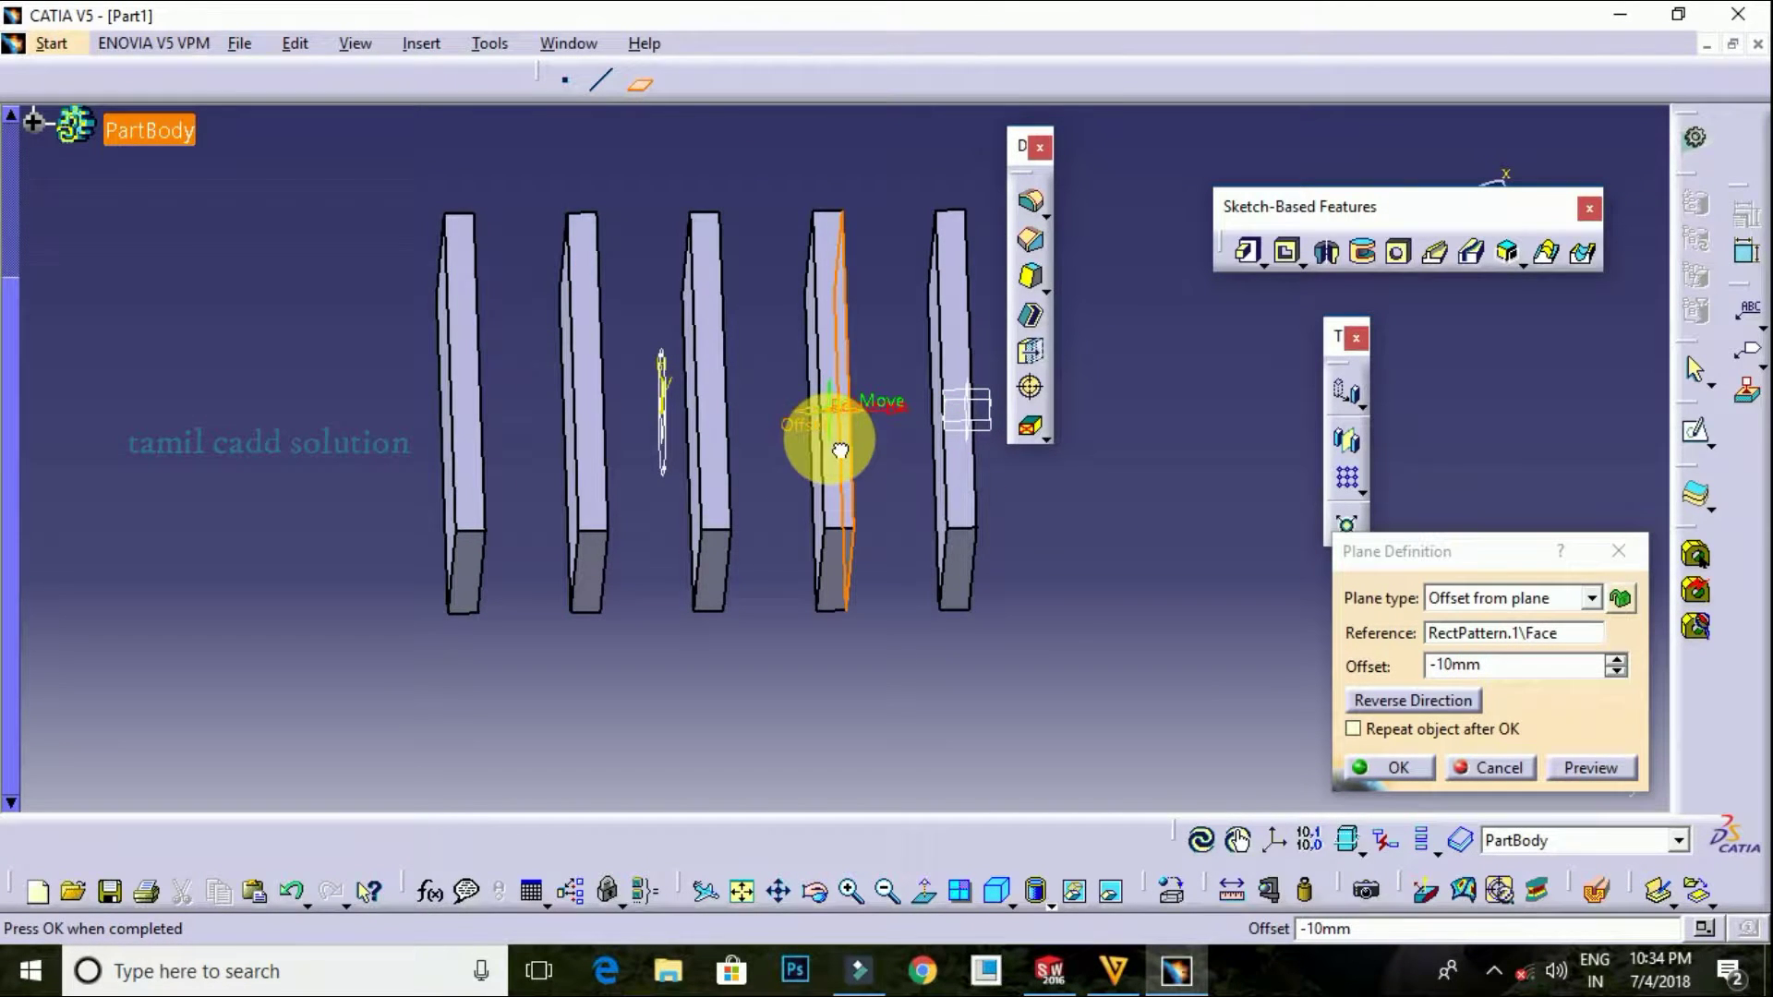
mouse_move(861, 470)
middle_mouse_down()
mouse_move(843, 324)
mouse_move(819, 594)
mouse_move(830, 732)
mouse_move(927, 503)
middle_mouse_up()
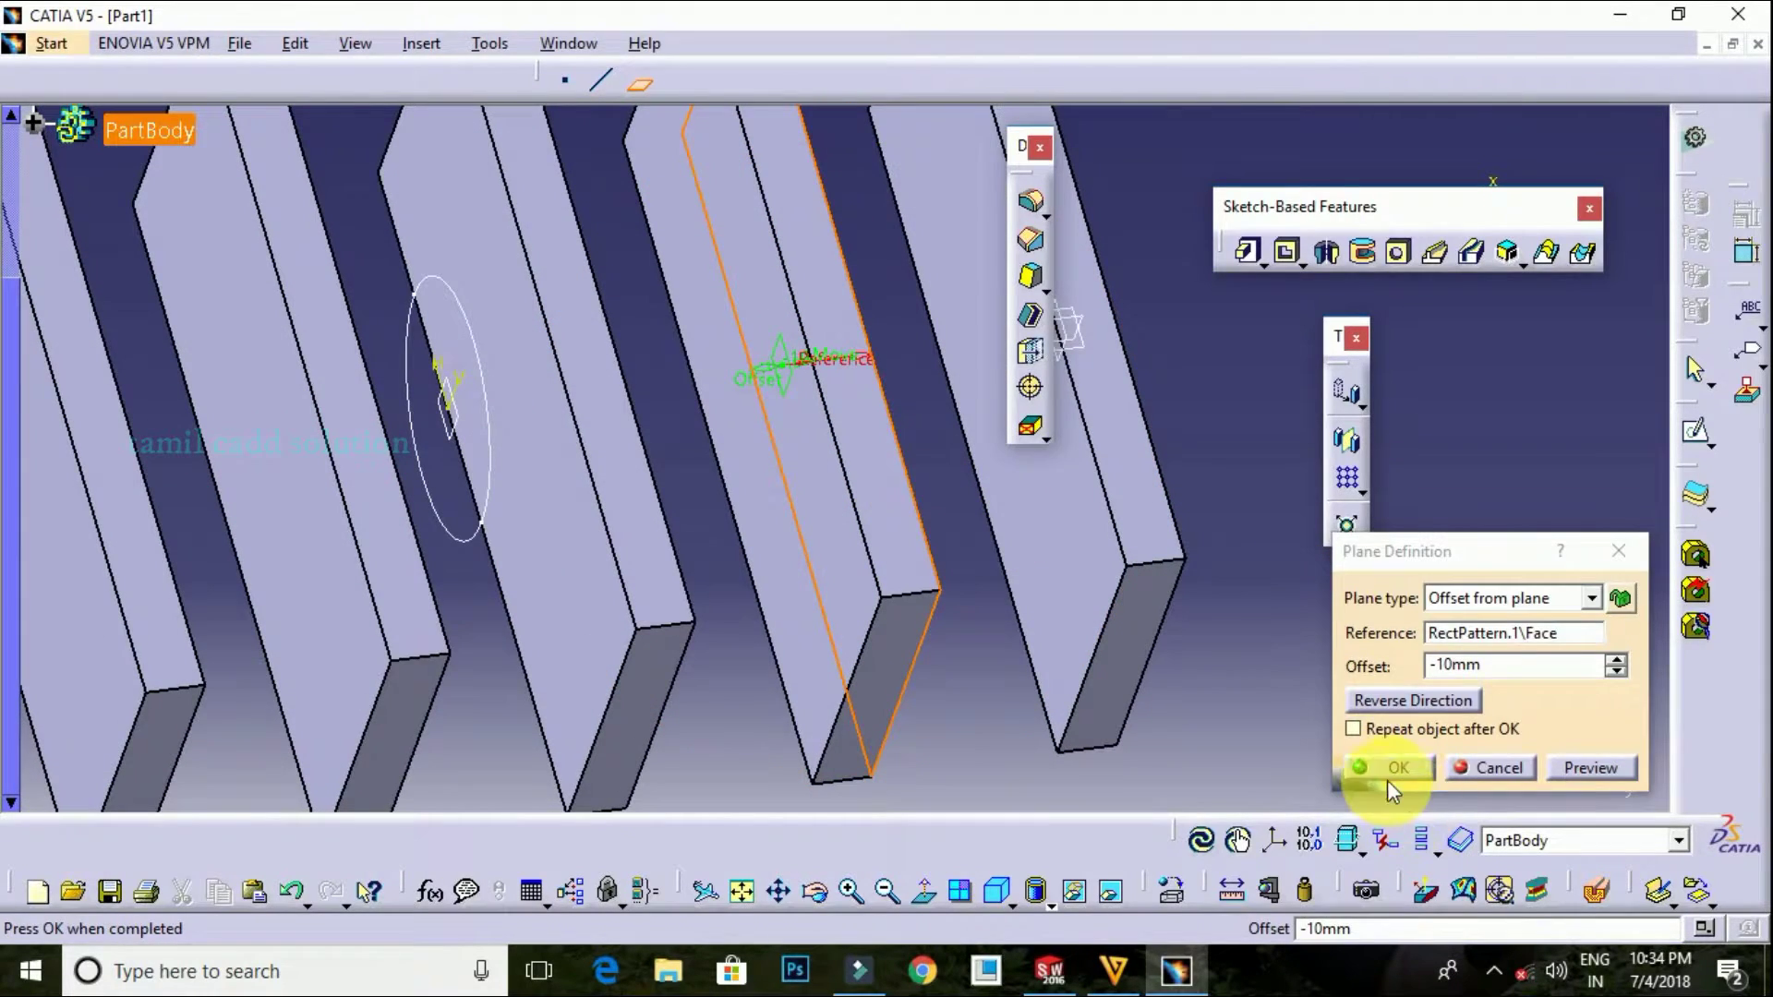
left_click(1387, 770)
mouse_move(1173, 729)
middle_mouse_down()
mouse_move(942, 585)
mouse_move(1013, 598)
middle_mouse_up()
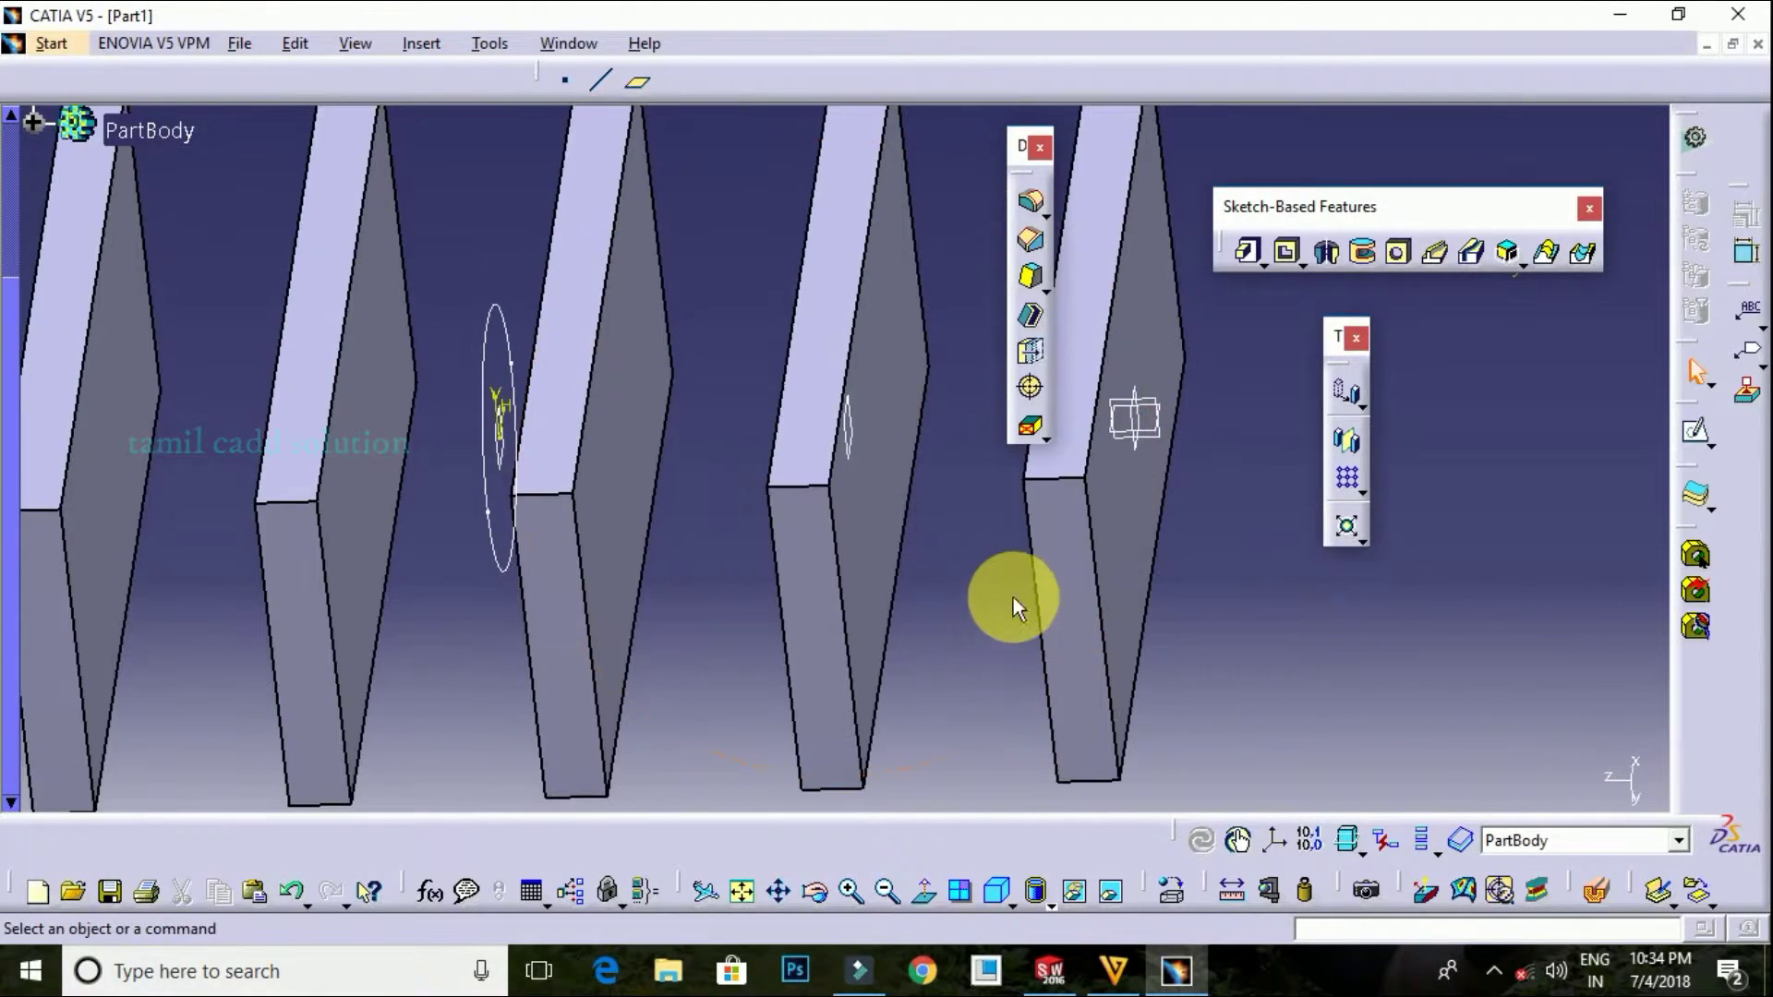
Pocket Sketch.2 in the reversed direction up to Plane.2, holing the third and fourth plates
left_click(1281, 251)
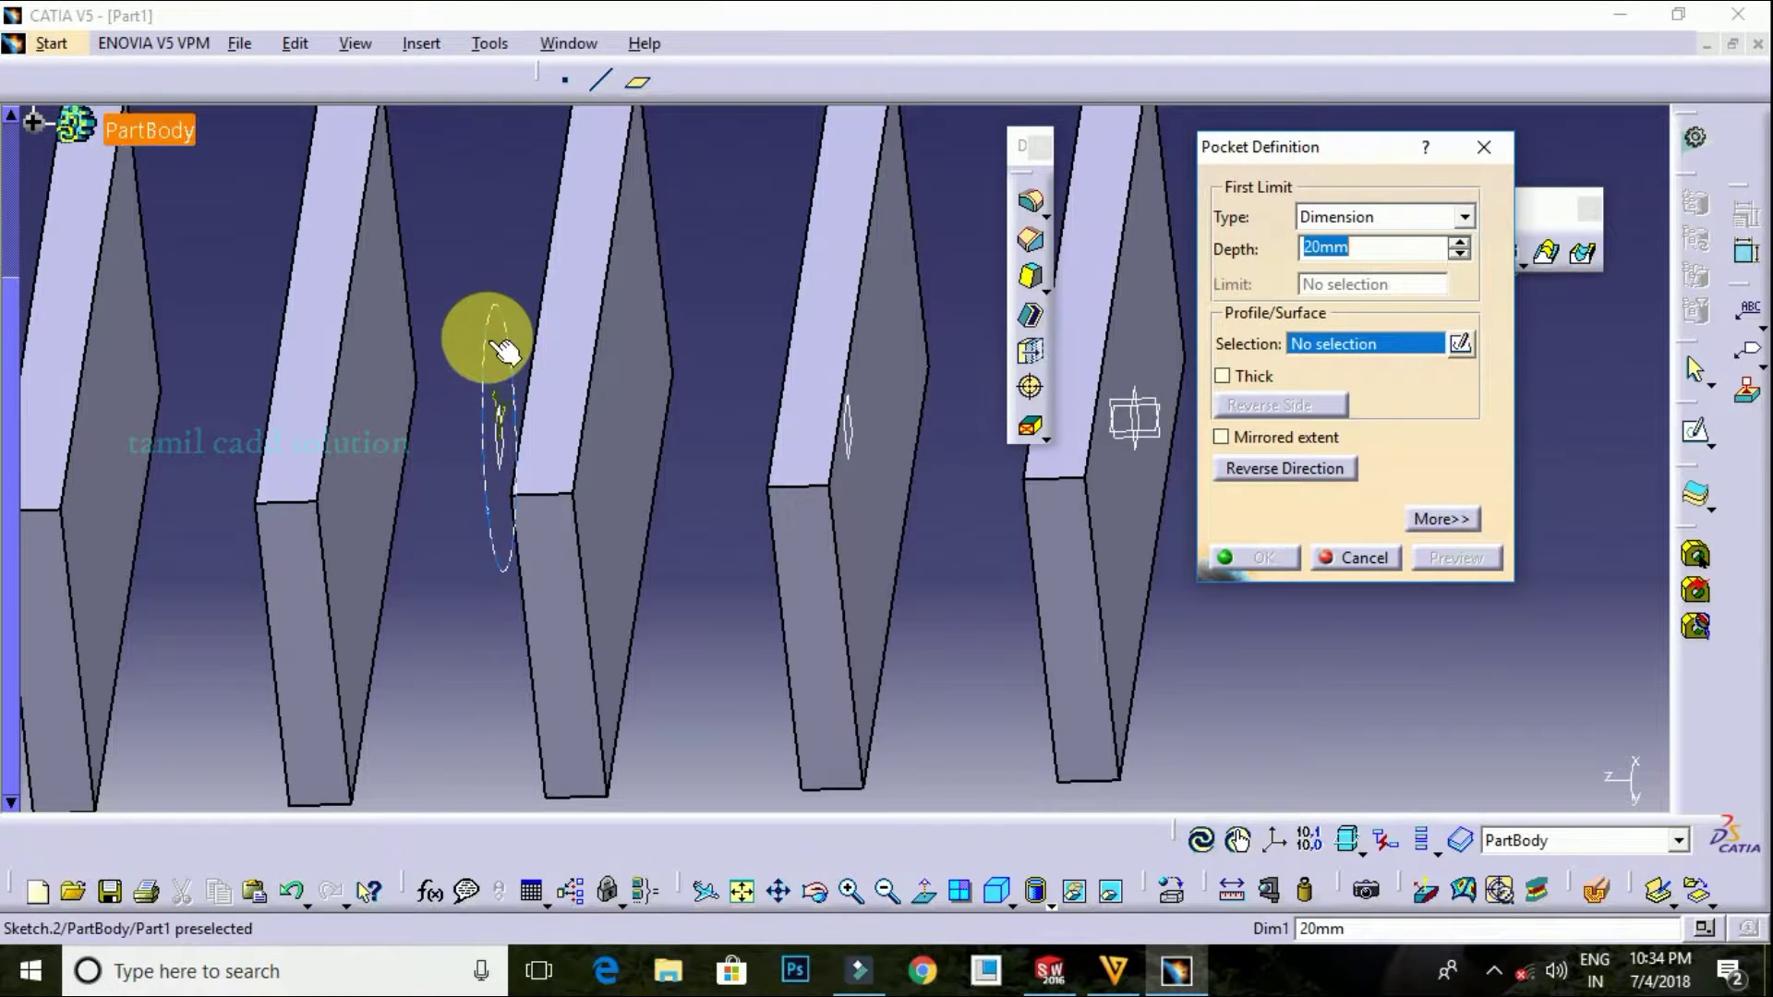
left_click(507, 356)
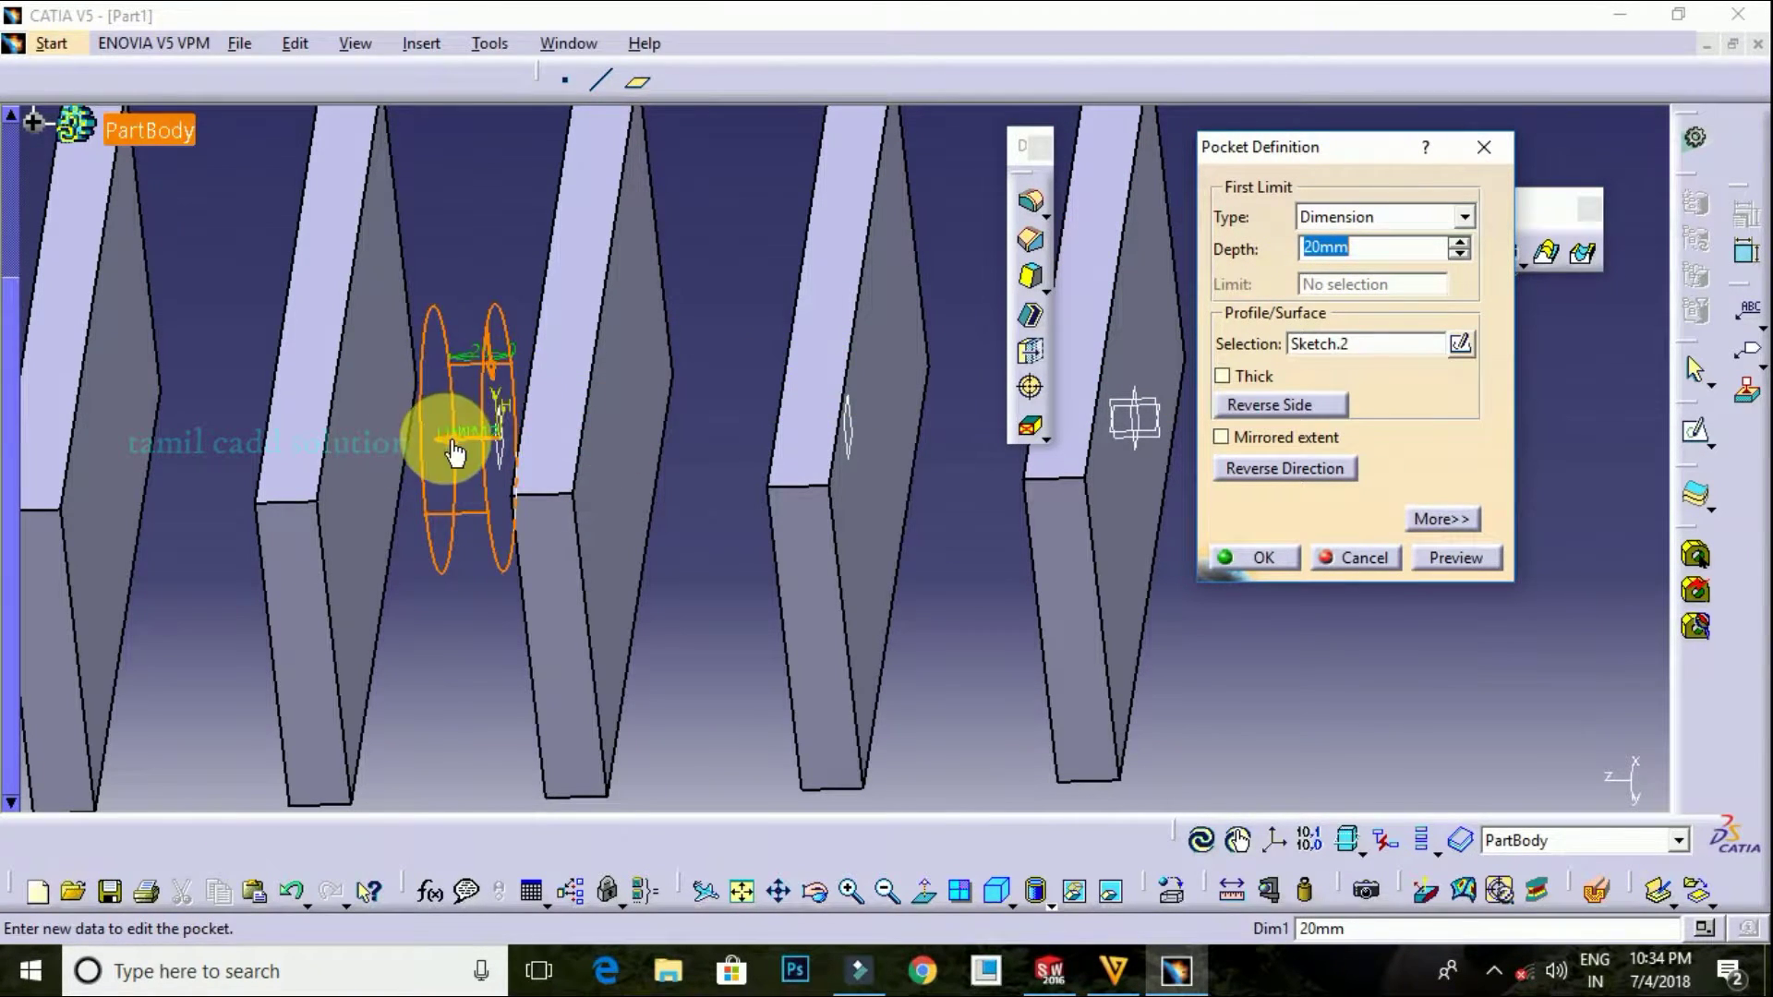
left_click(449, 443)
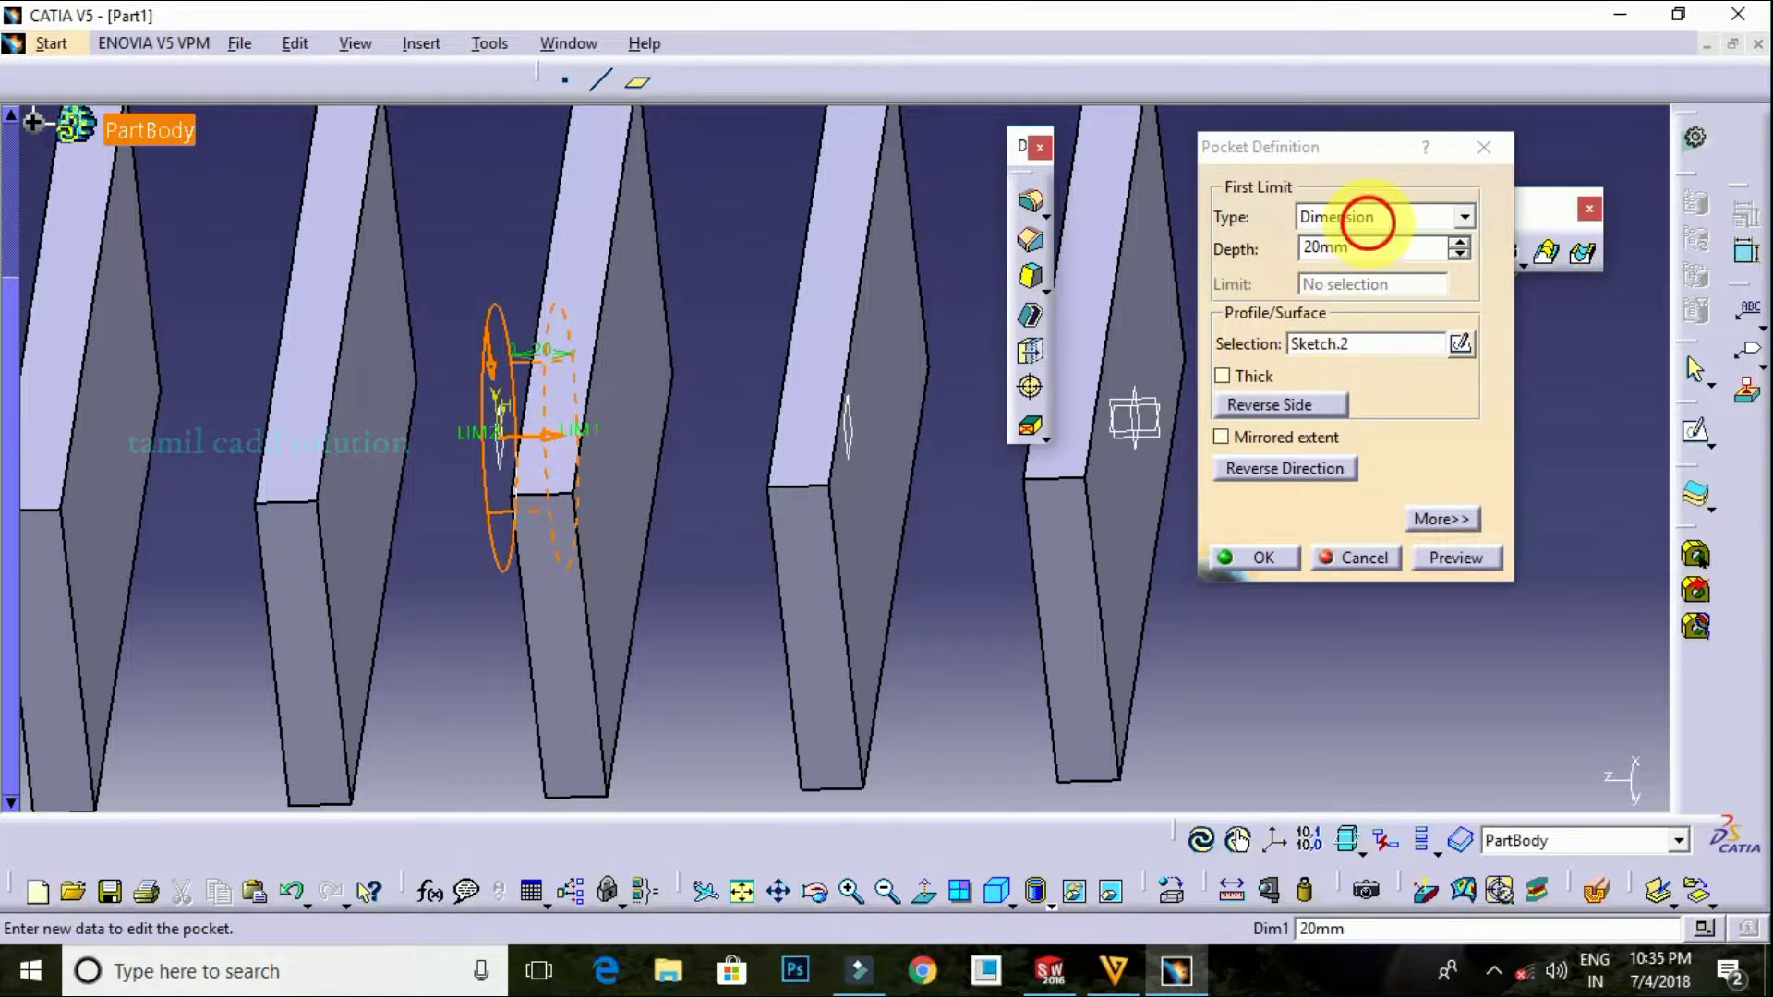
left_click(1366, 217)
left_click(1357, 306)
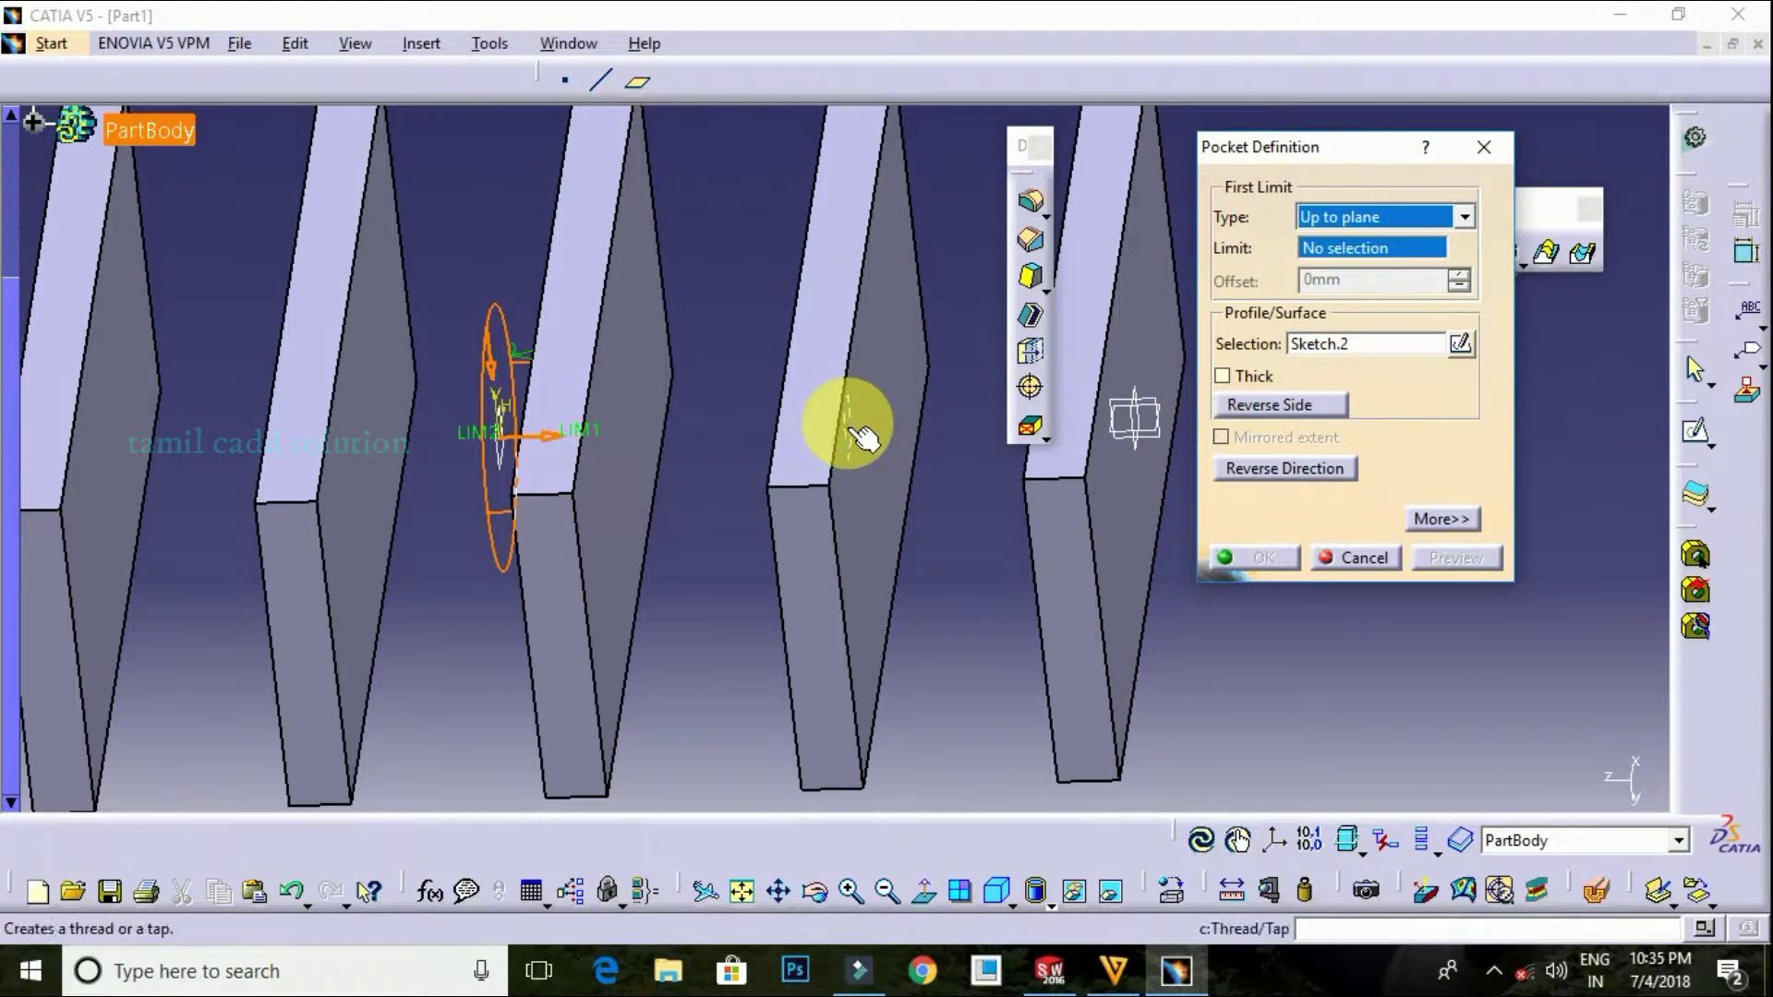
left_click(847, 425)
middle_click_drag(850, 427, 886, 495)
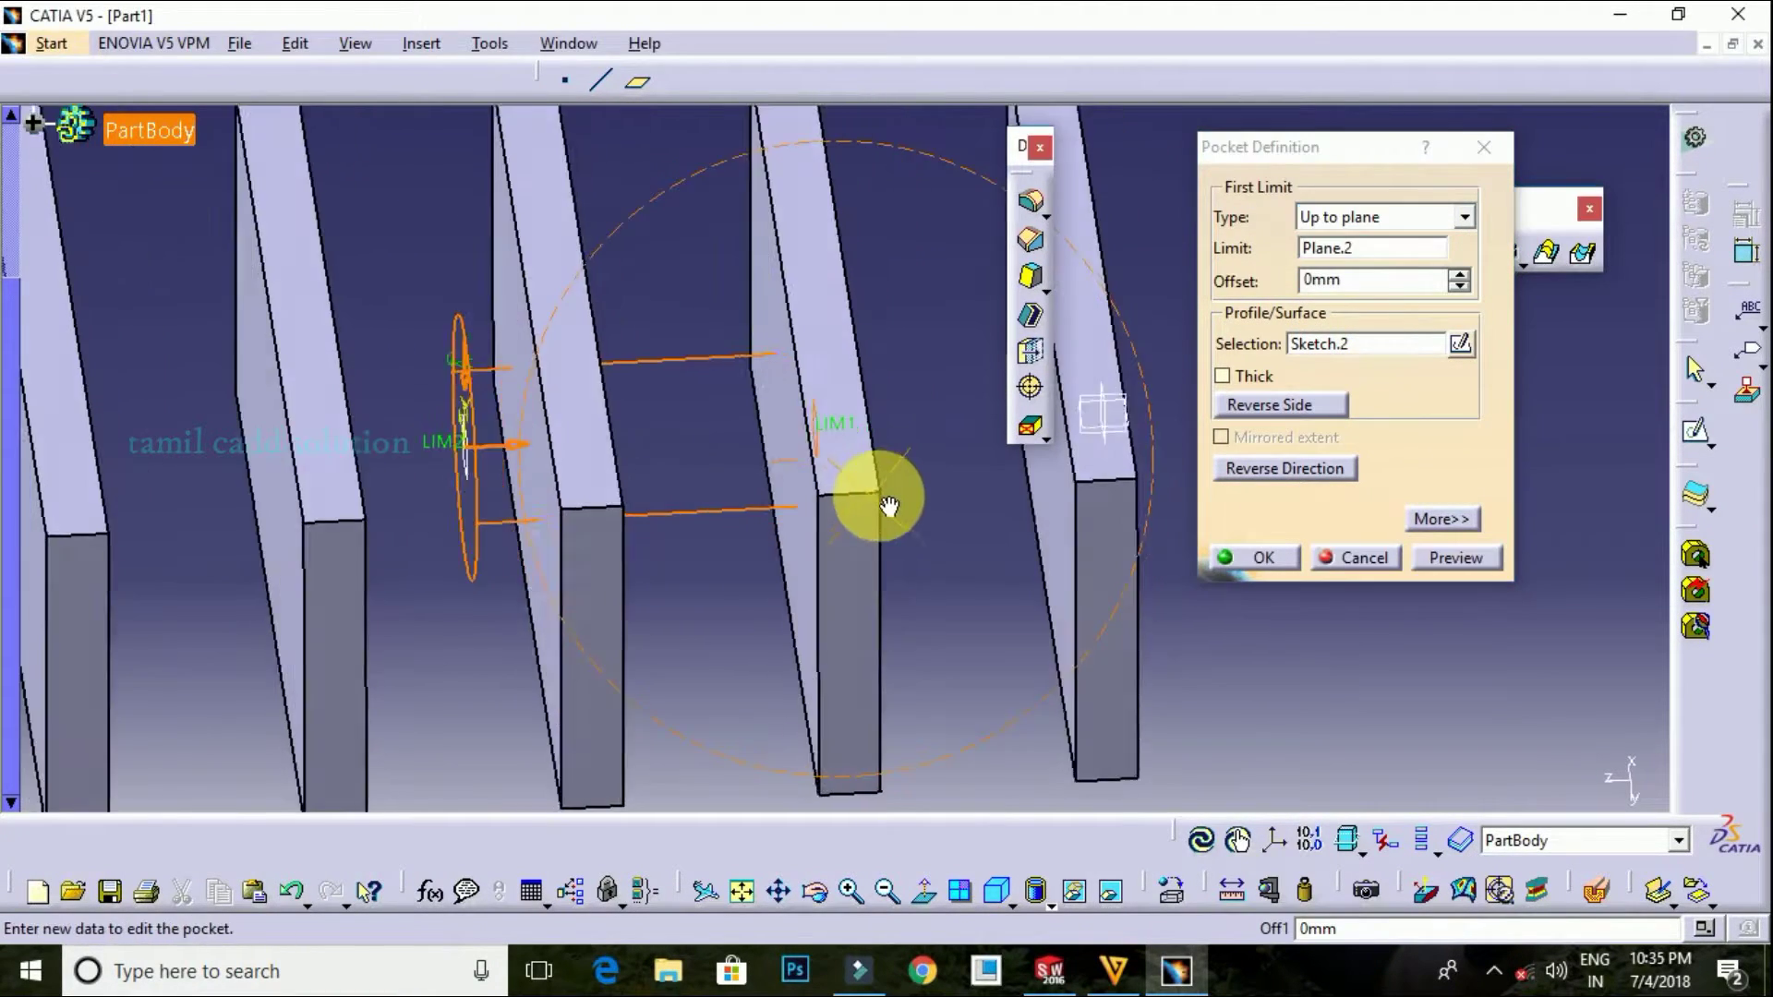
left_click(1452, 558)
left_click(1248, 556)
mouse_move(953, 576)
middle_mouse_down()
mouse_move(819, 606)
mouse_move(870, 498)
mouse_move(1148, 546)
mouse_move(954, 672)
mouse_move(800, 467)
mouse_move(1096, 455)
mouse_move(1111, 573)
mouse_move(889, 684)
mouse_move(732, 434)
mouse_move(447, 573)
mouse_move(732, 455)
mouse_move(728, 513)
mouse_move(653, 526)
mouse_move(724, 495)
mouse_move(671, 517)
middle_mouse_up()
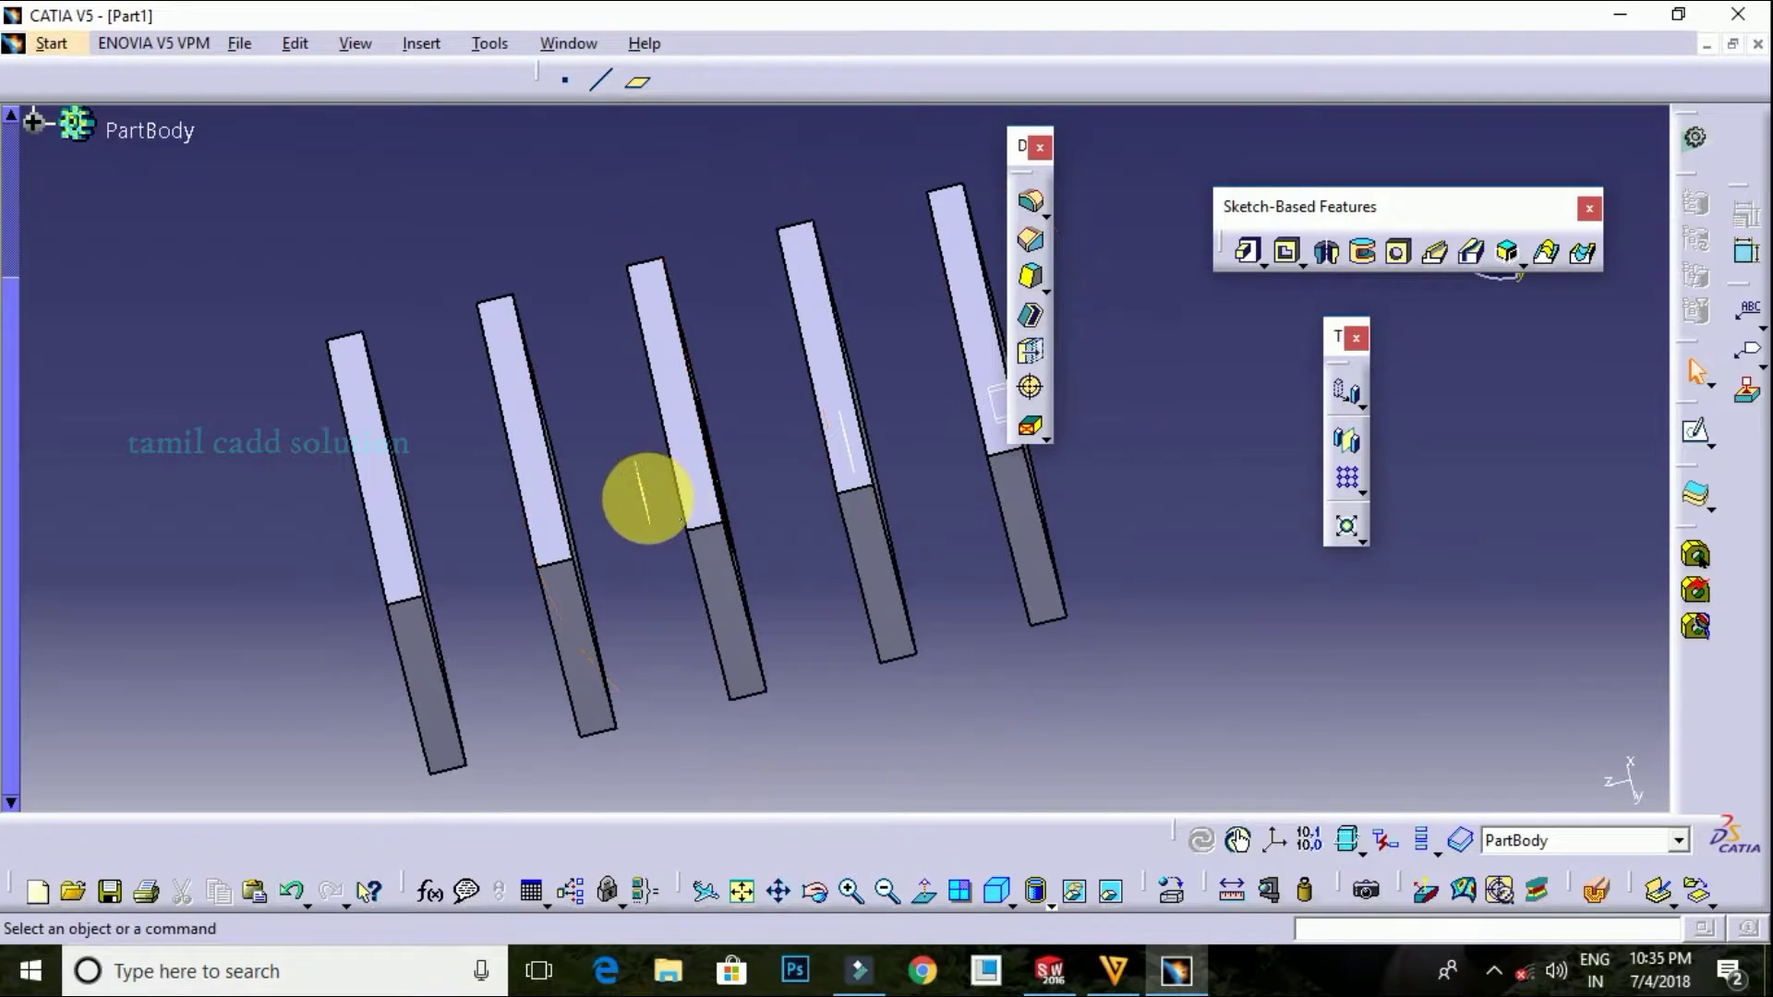
Start a new pocket, then cancel it and undo the previous pocket
mouse_move(751, 484)
middle_mouse_down()
mouse_move(820, 428)
mouse_move(720, 455)
mouse_move(735, 446)
middle_mouse_up()
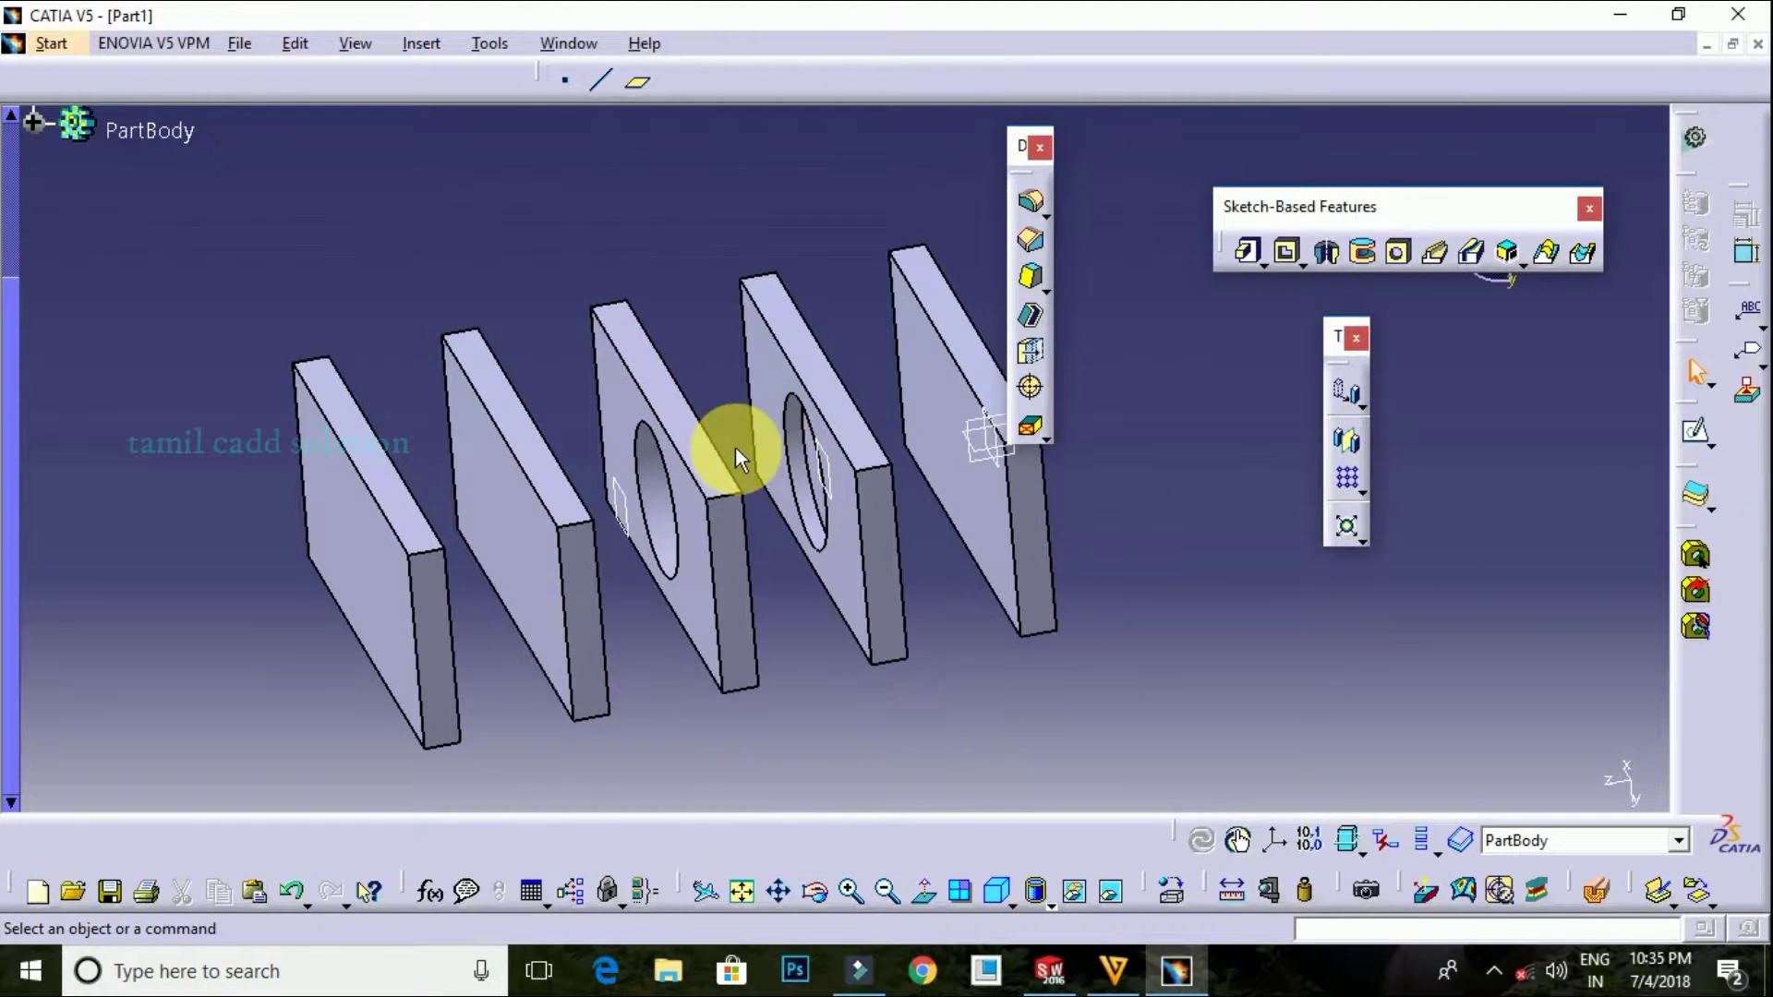
left_click(1285, 251)
left_click(1368, 217)
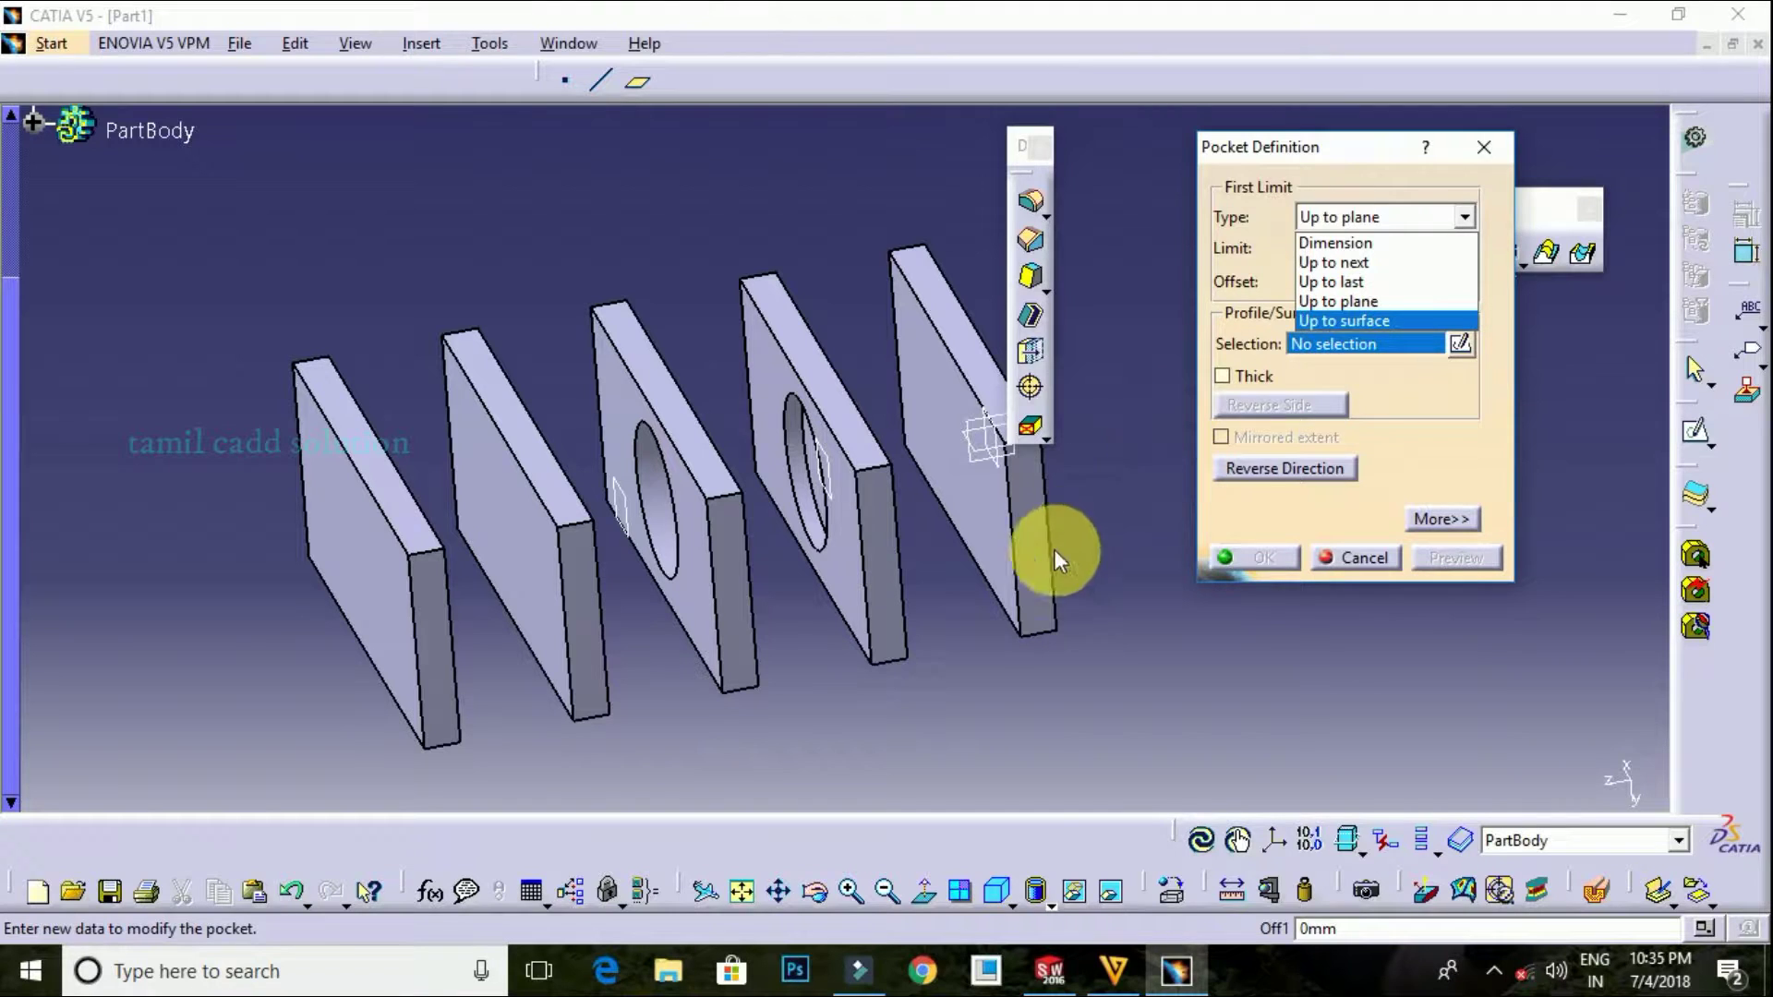
left_click(1334, 556)
key("Escape")
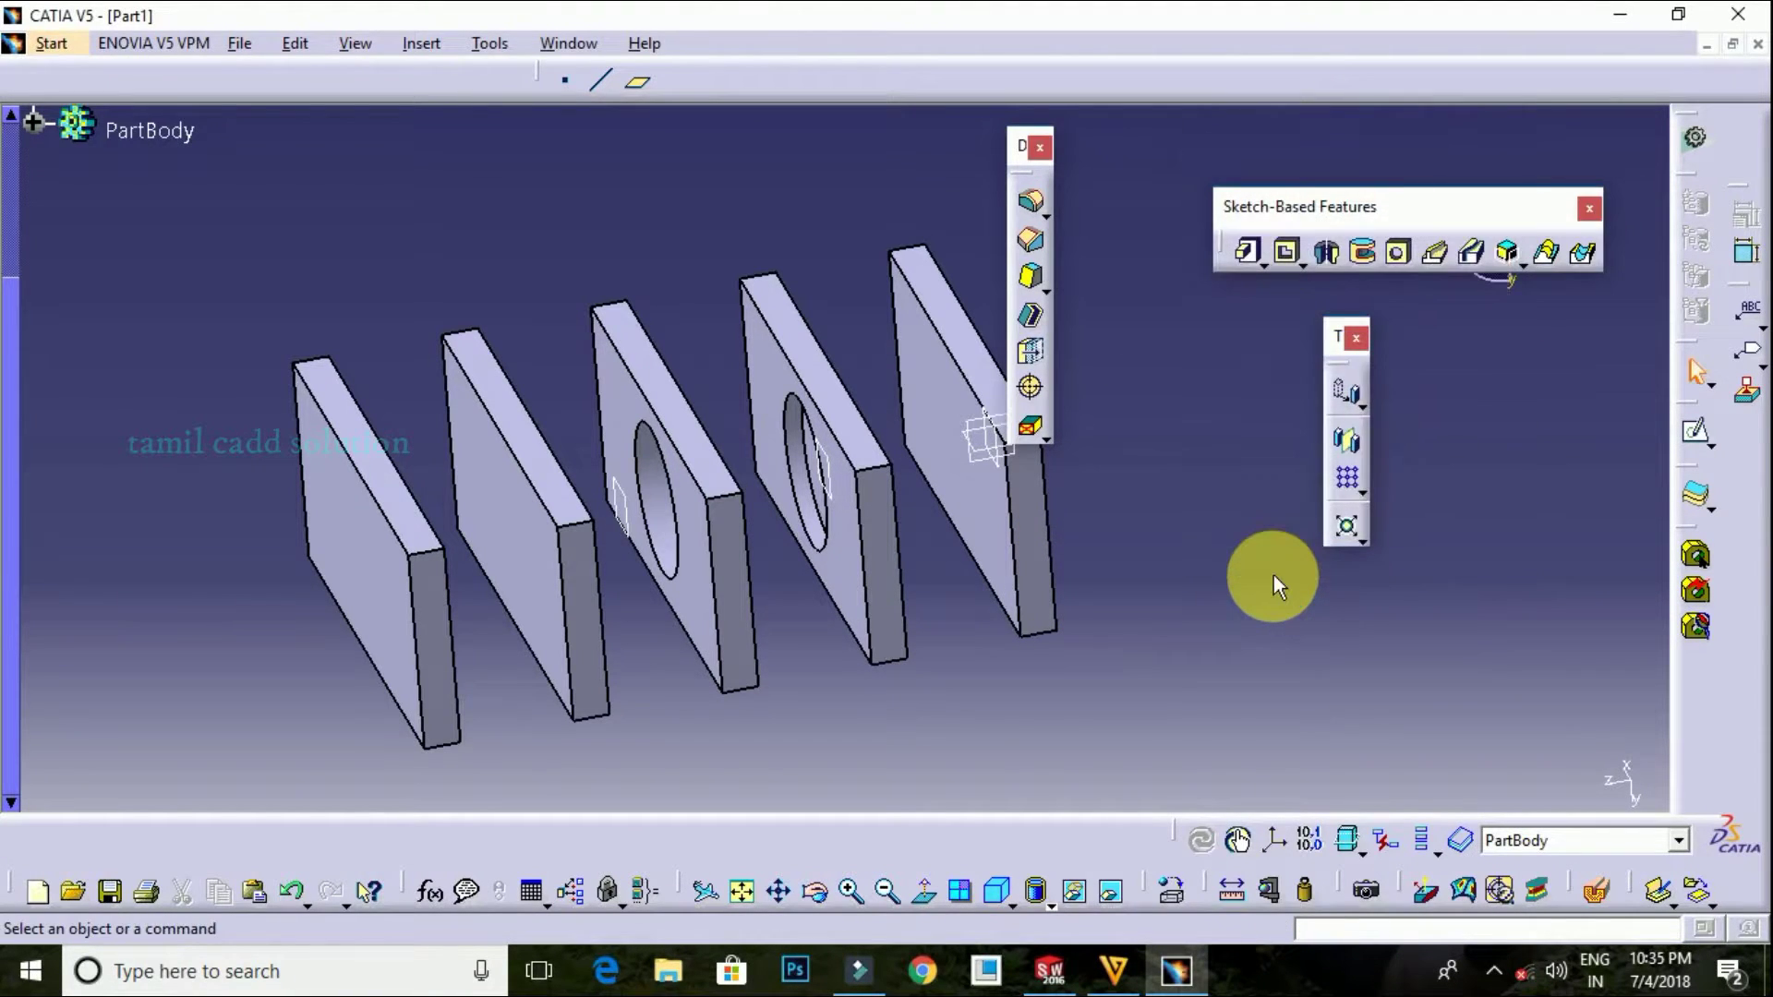
key("ctrl+z")
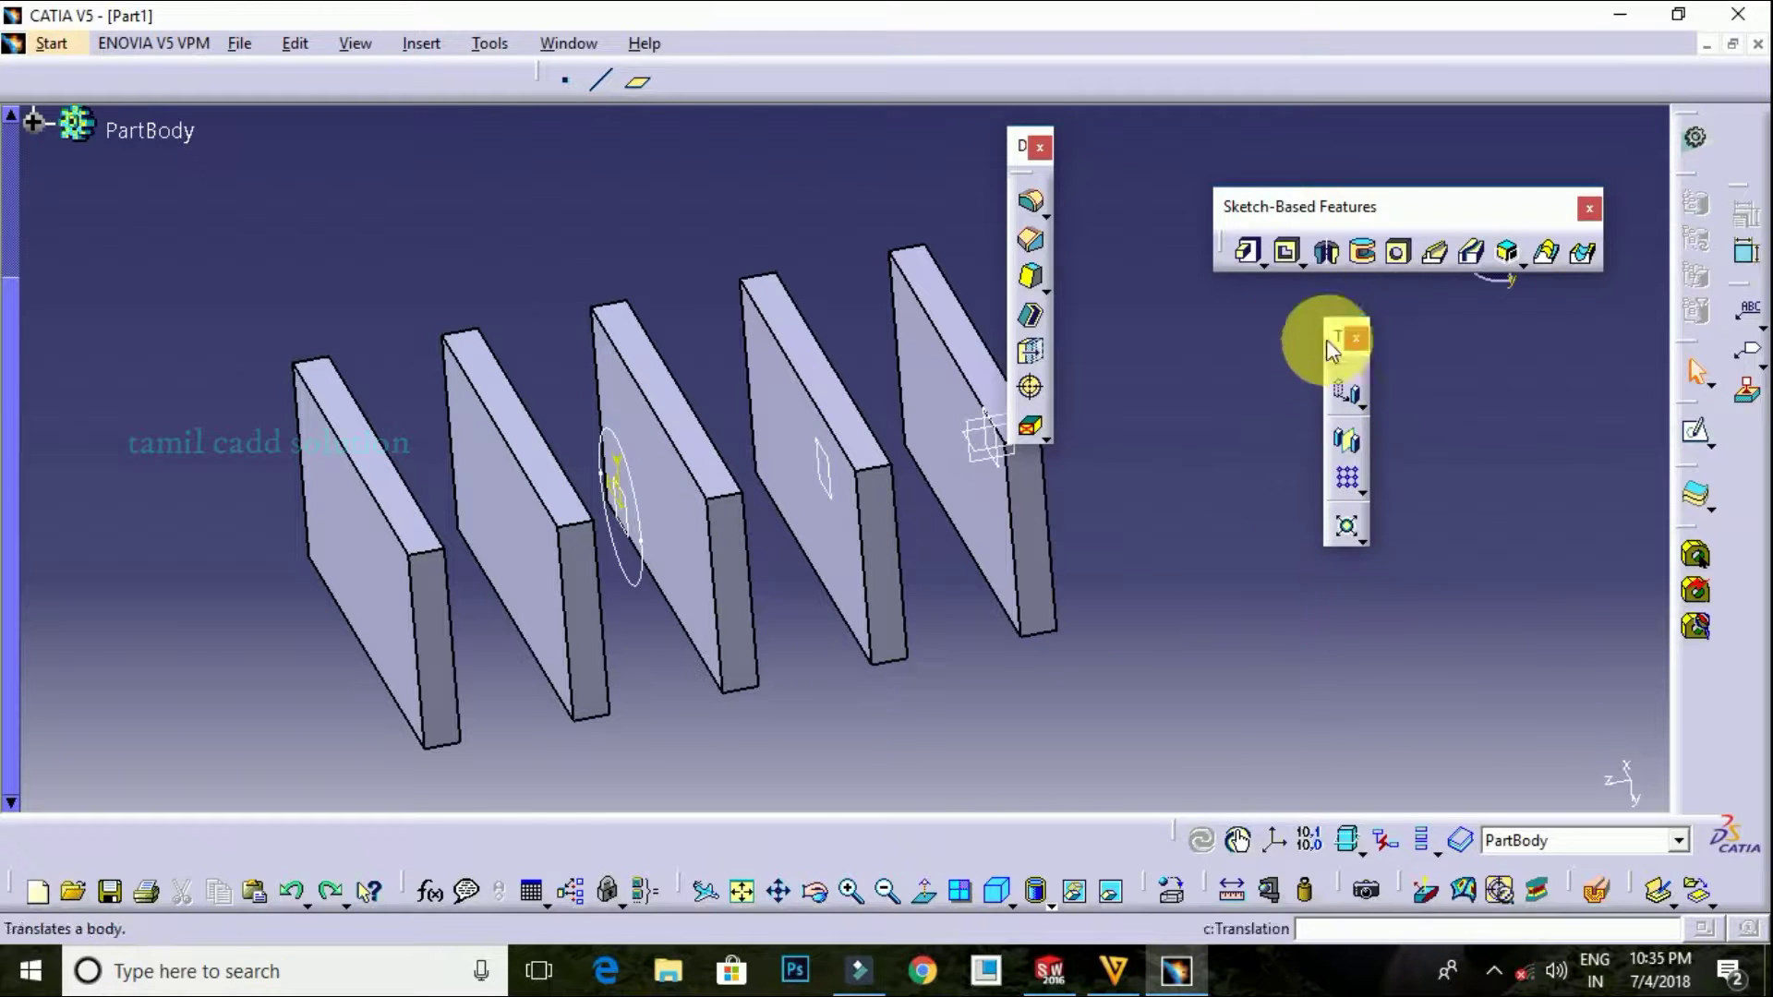
Create a Sketch.2 pocket limited Up to surface at a face of the fourth plate
left_click(1285, 250)
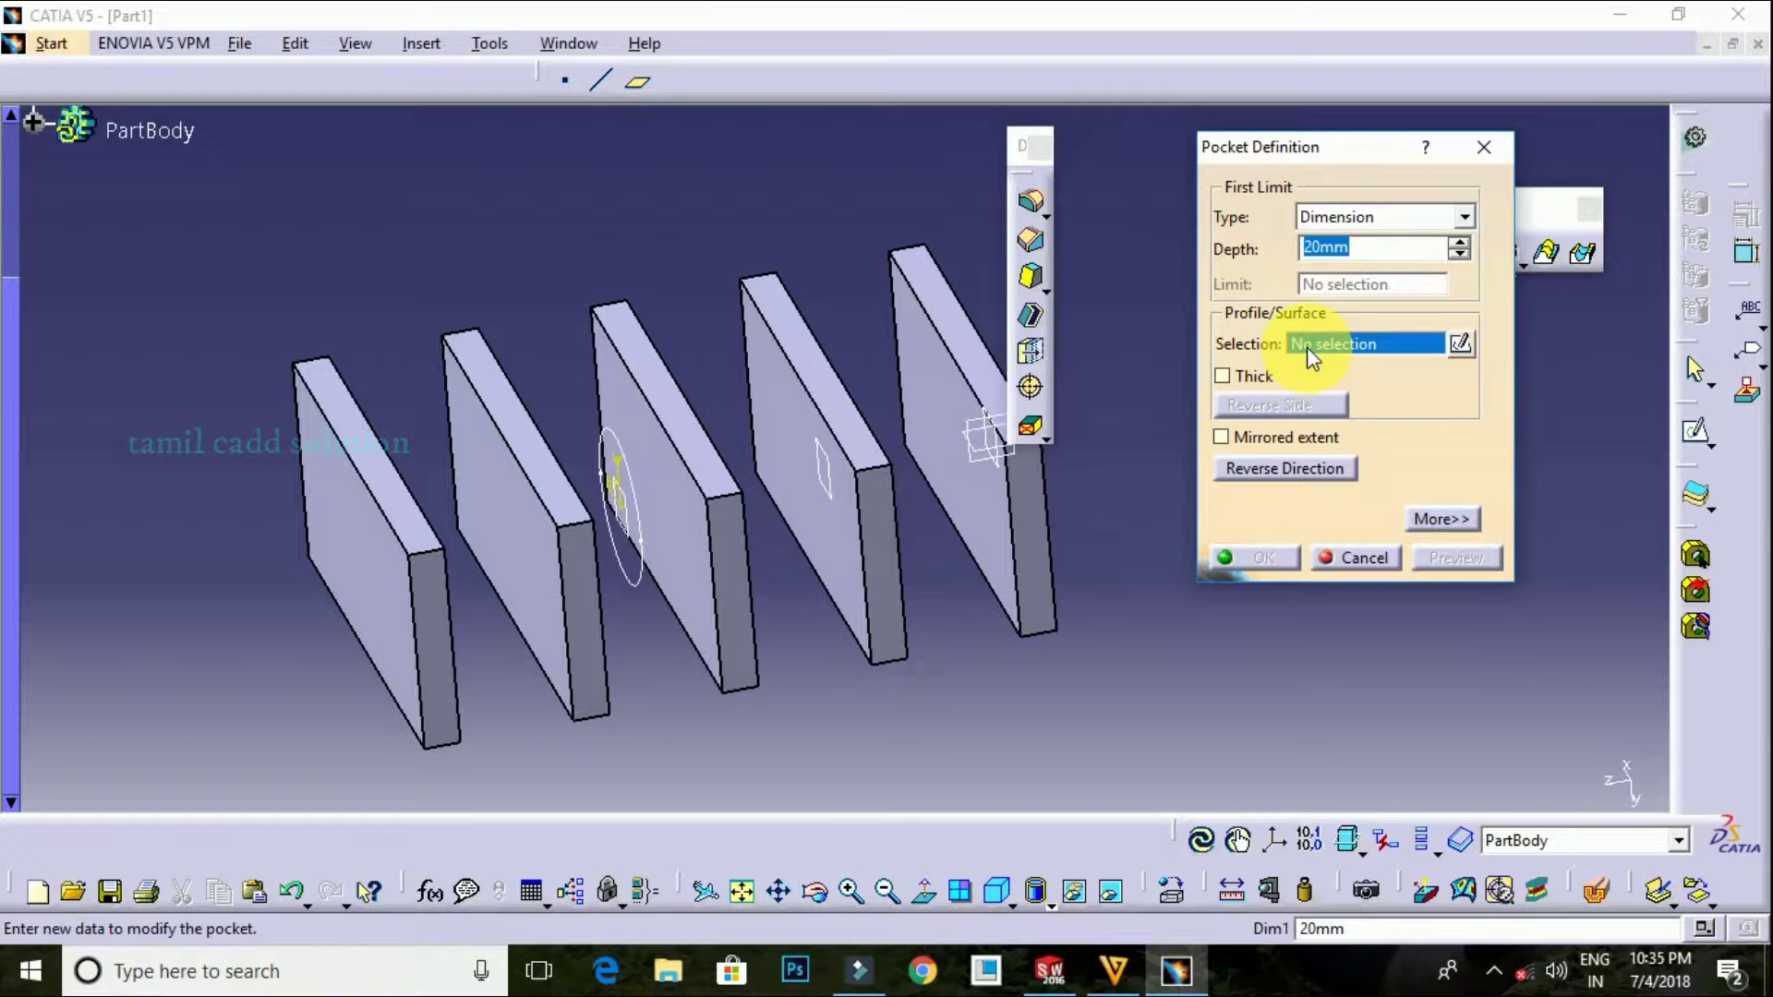
left_click(1373, 219)
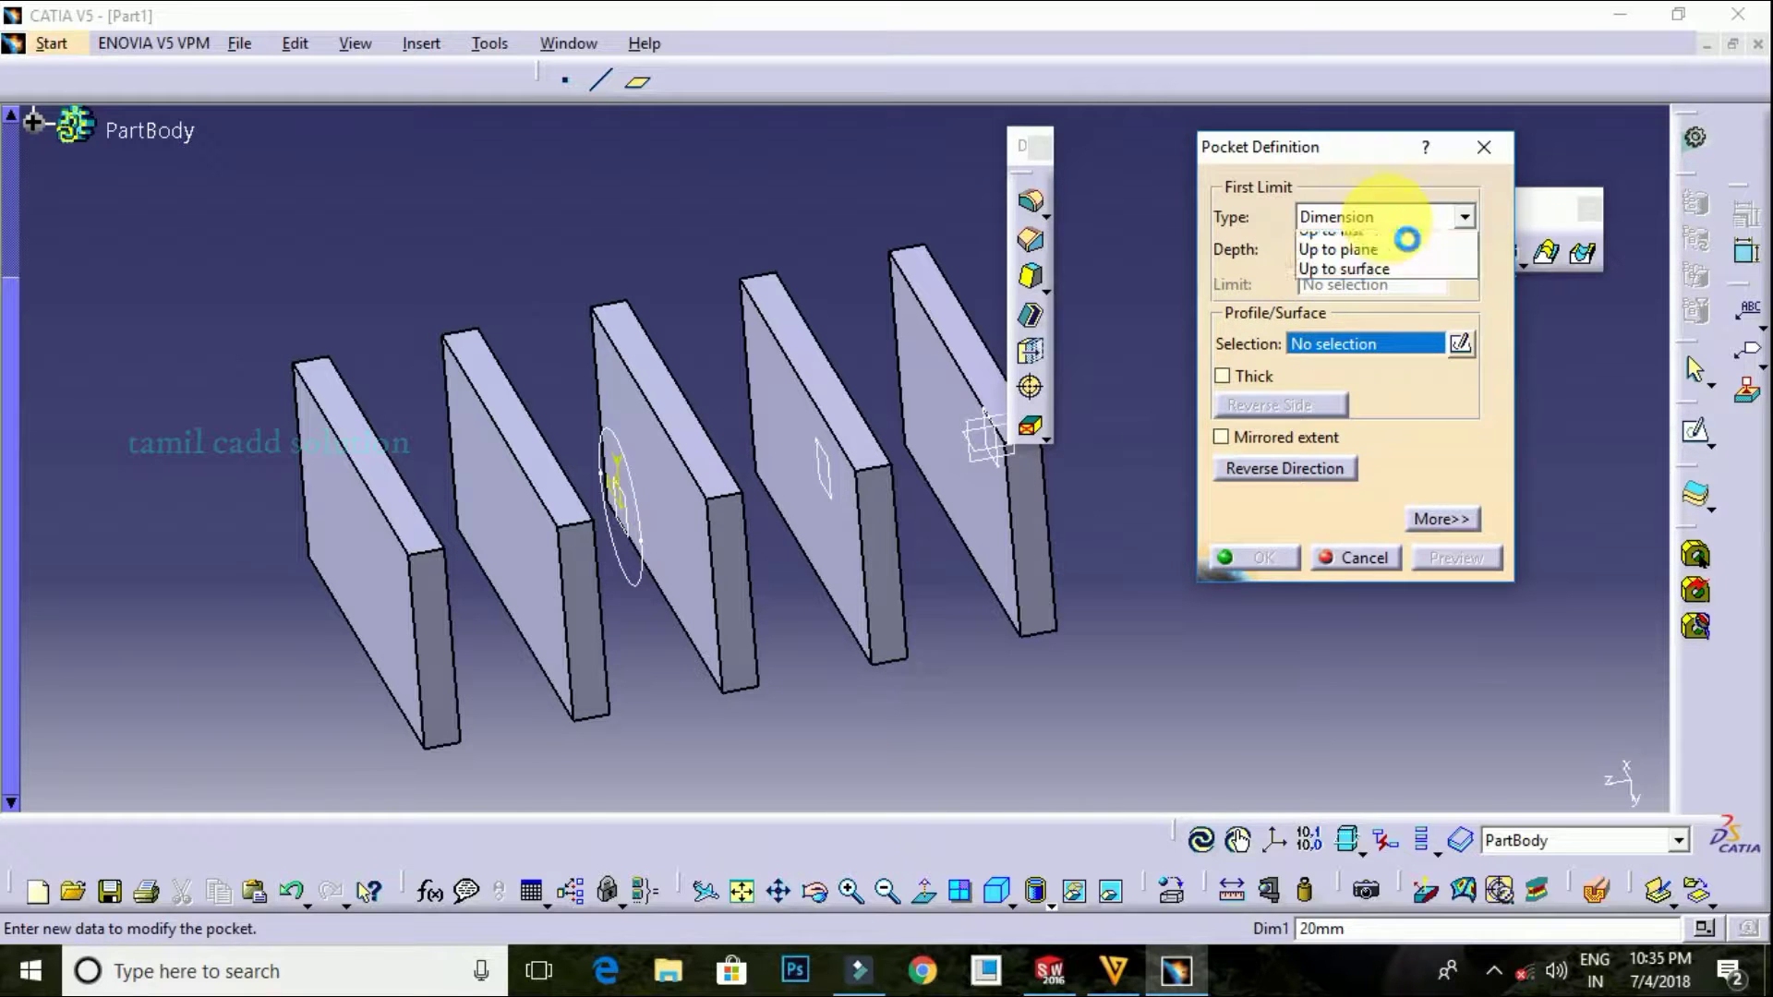
left_click(1361, 320)
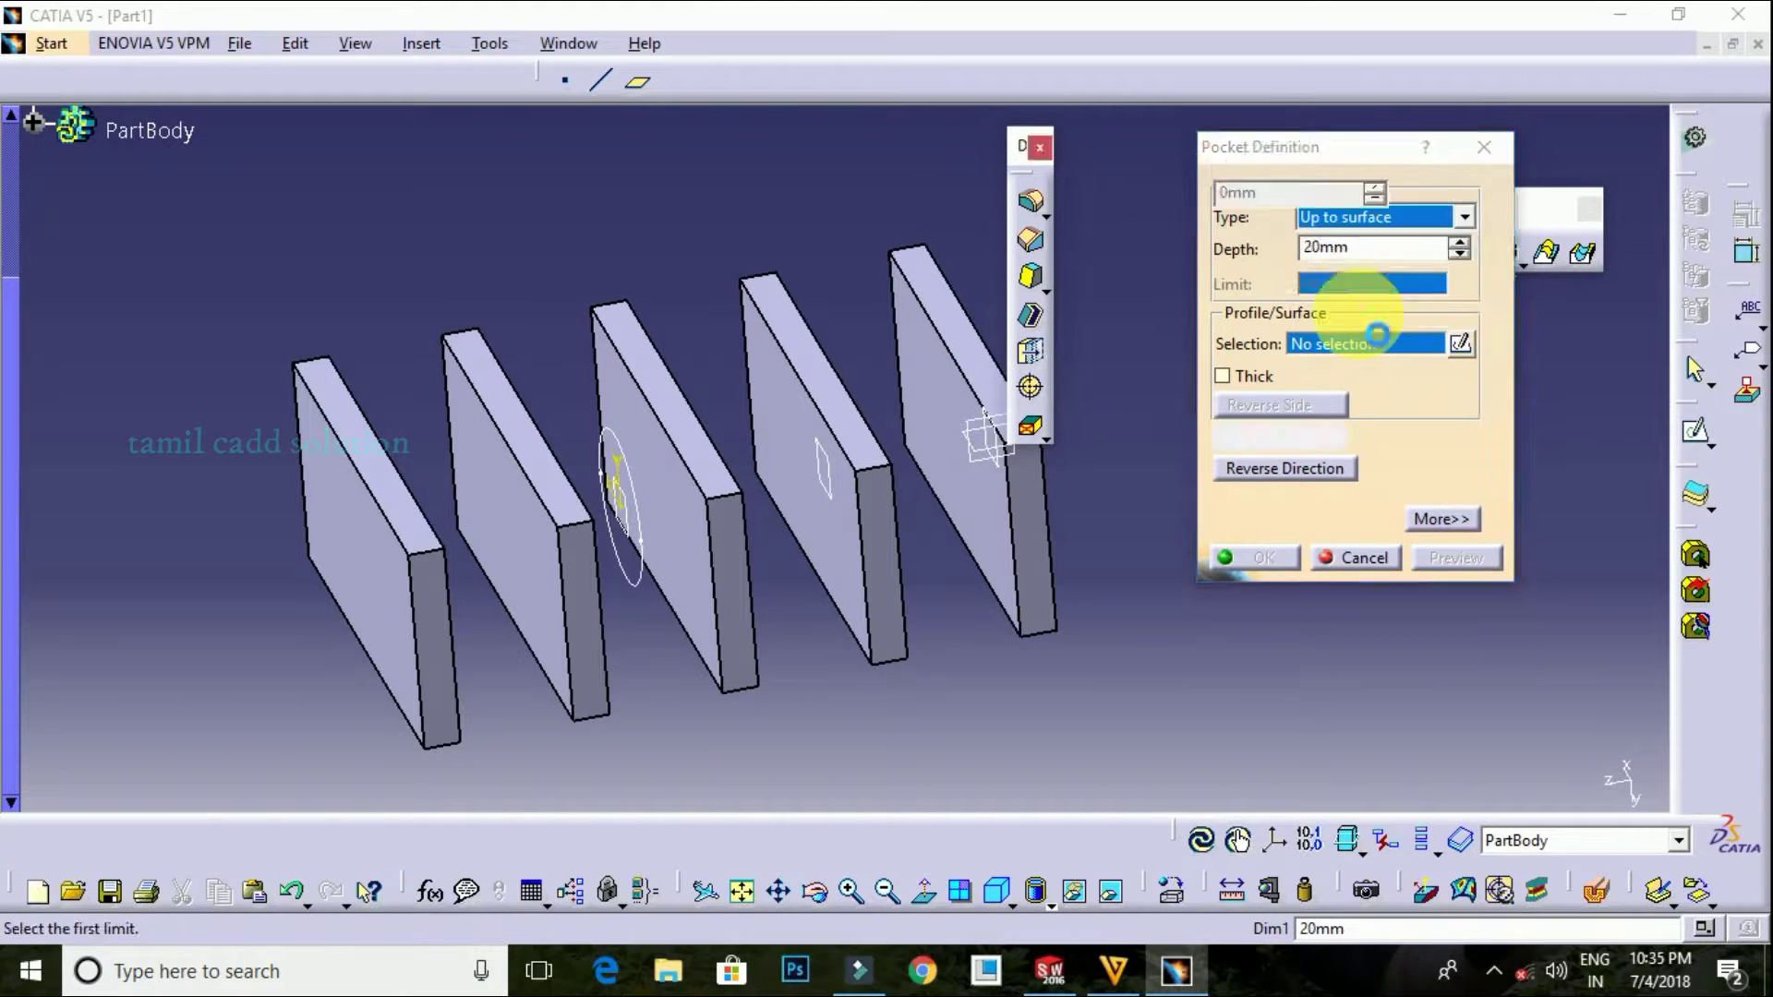
mouse_move(823, 466)
middle_mouse_down()
mouse_move(843, 483)
mouse_move(740, 506)
mouse_move(921, 447)
middle_mouse_up()
left_click(862, 397)
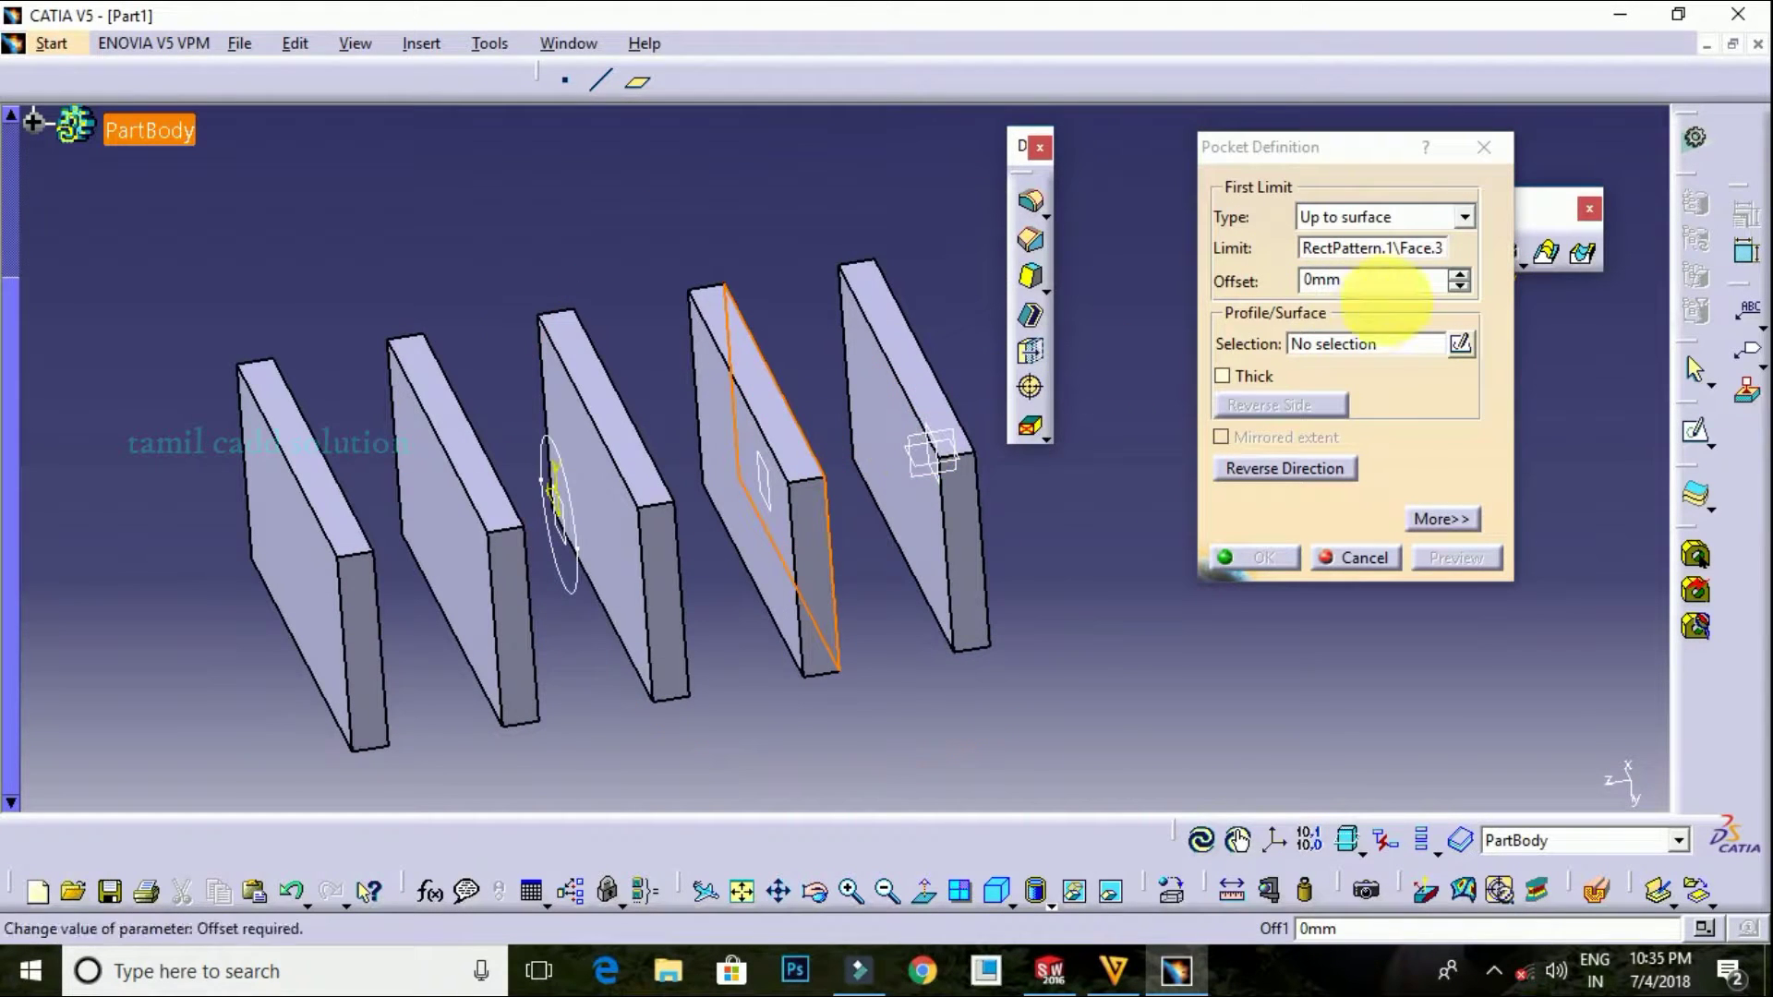
left_click(1293, 343)
left_click(565, 457)
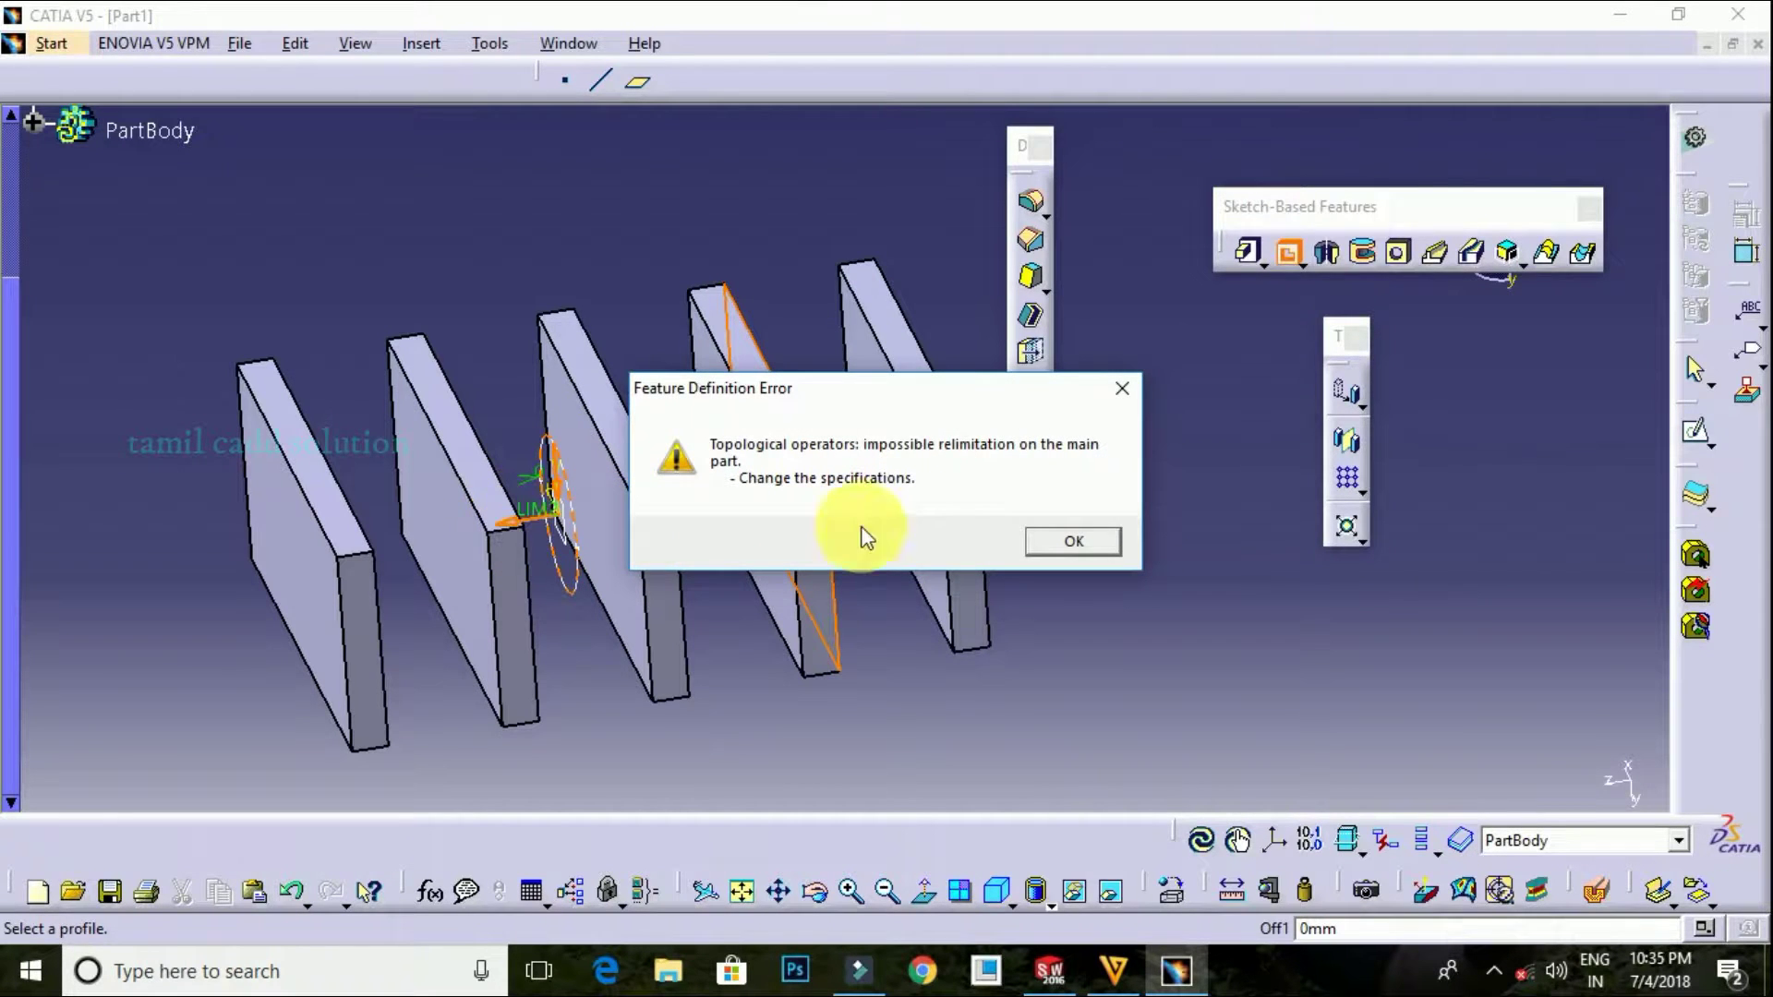
left_click(1068, 543)
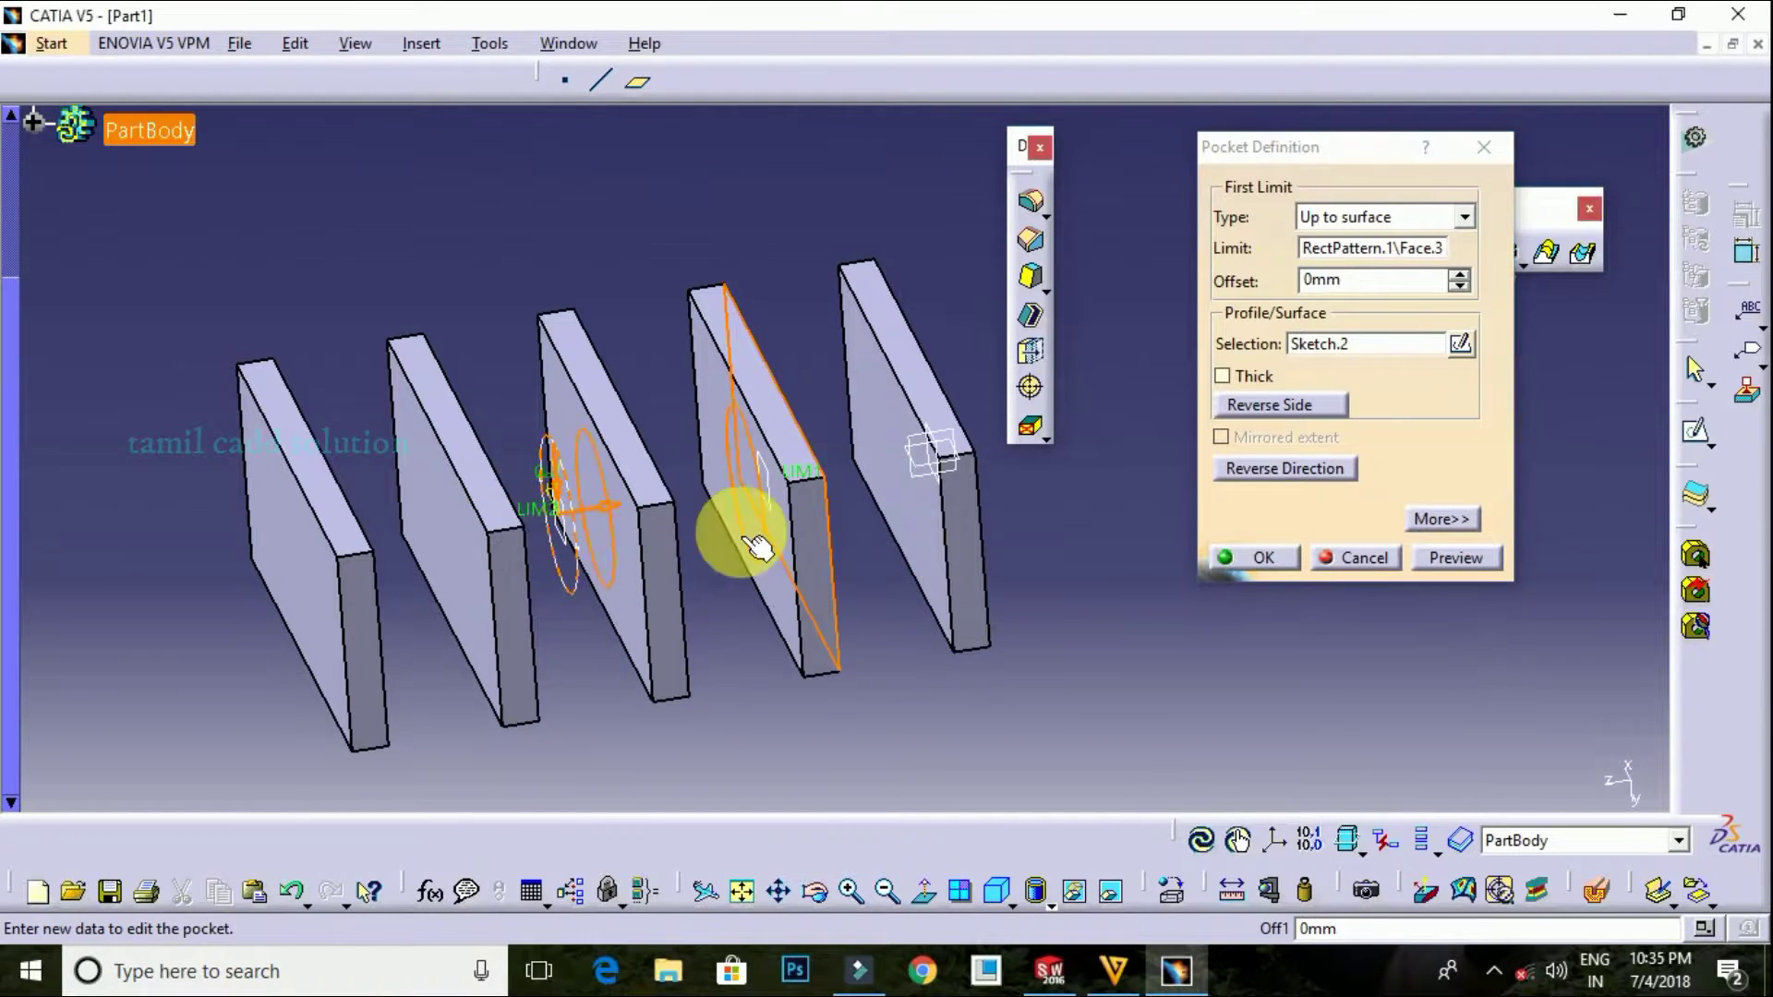
middle_click_drag(865, 545, 935, 571)
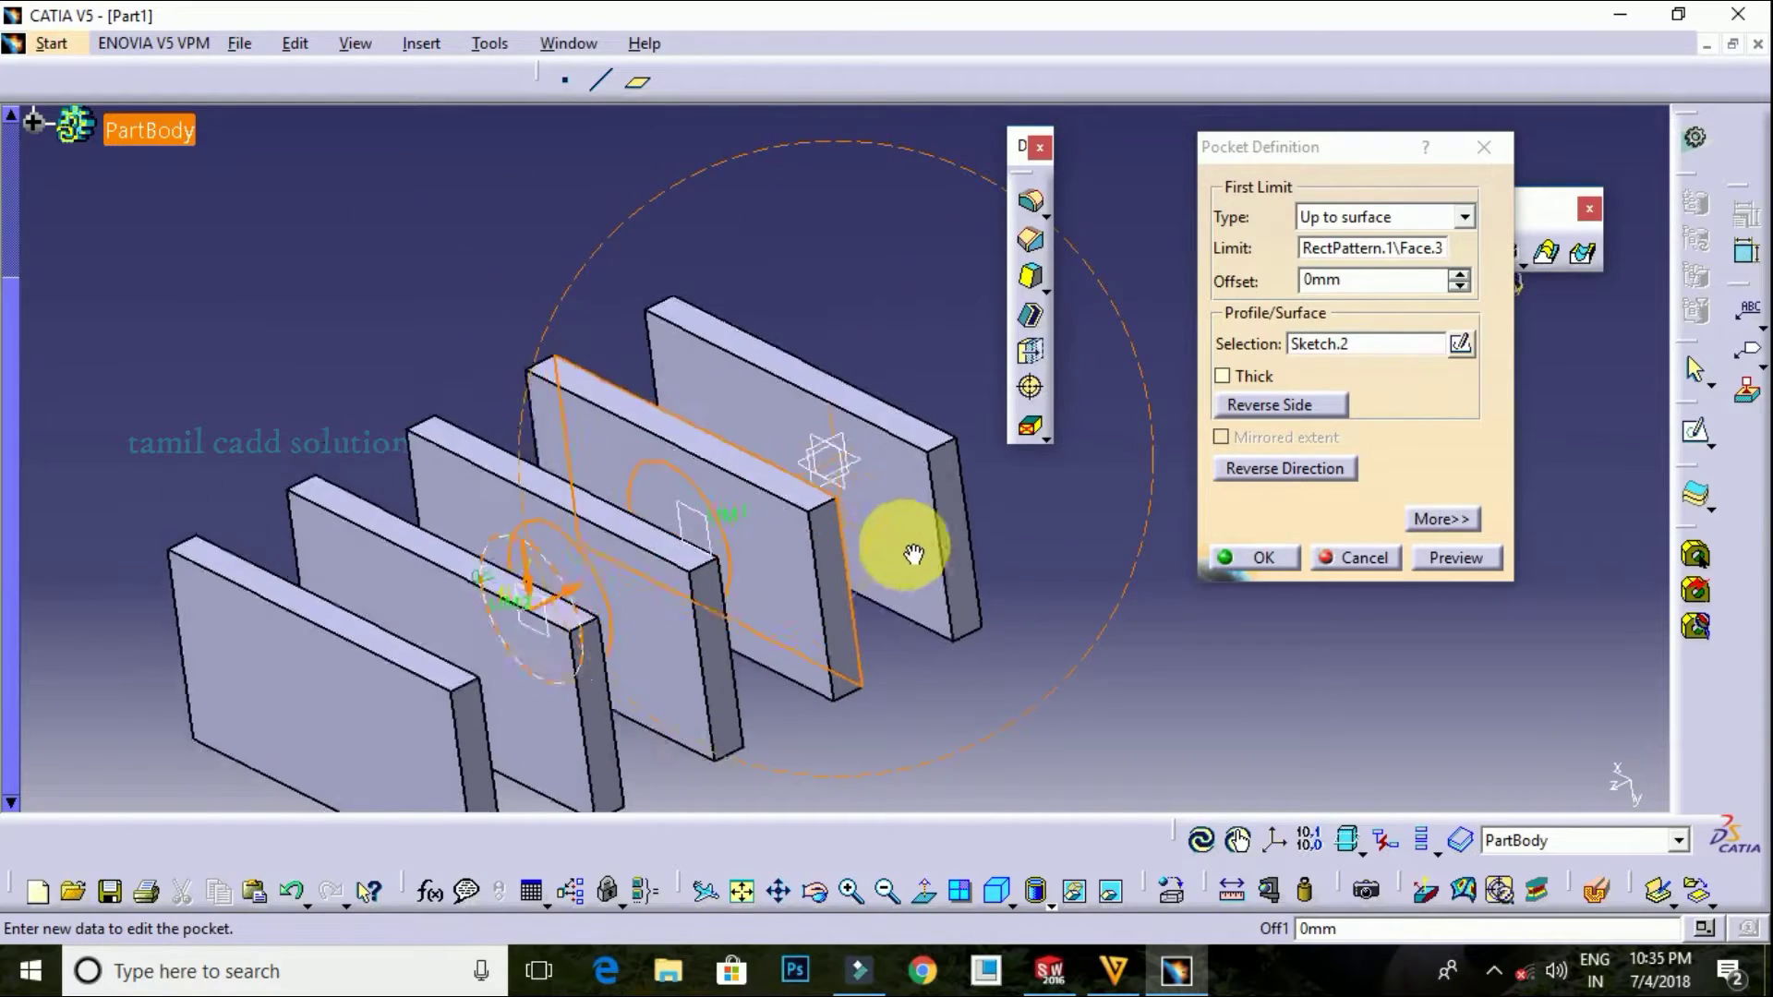
left_click(1412, 556)
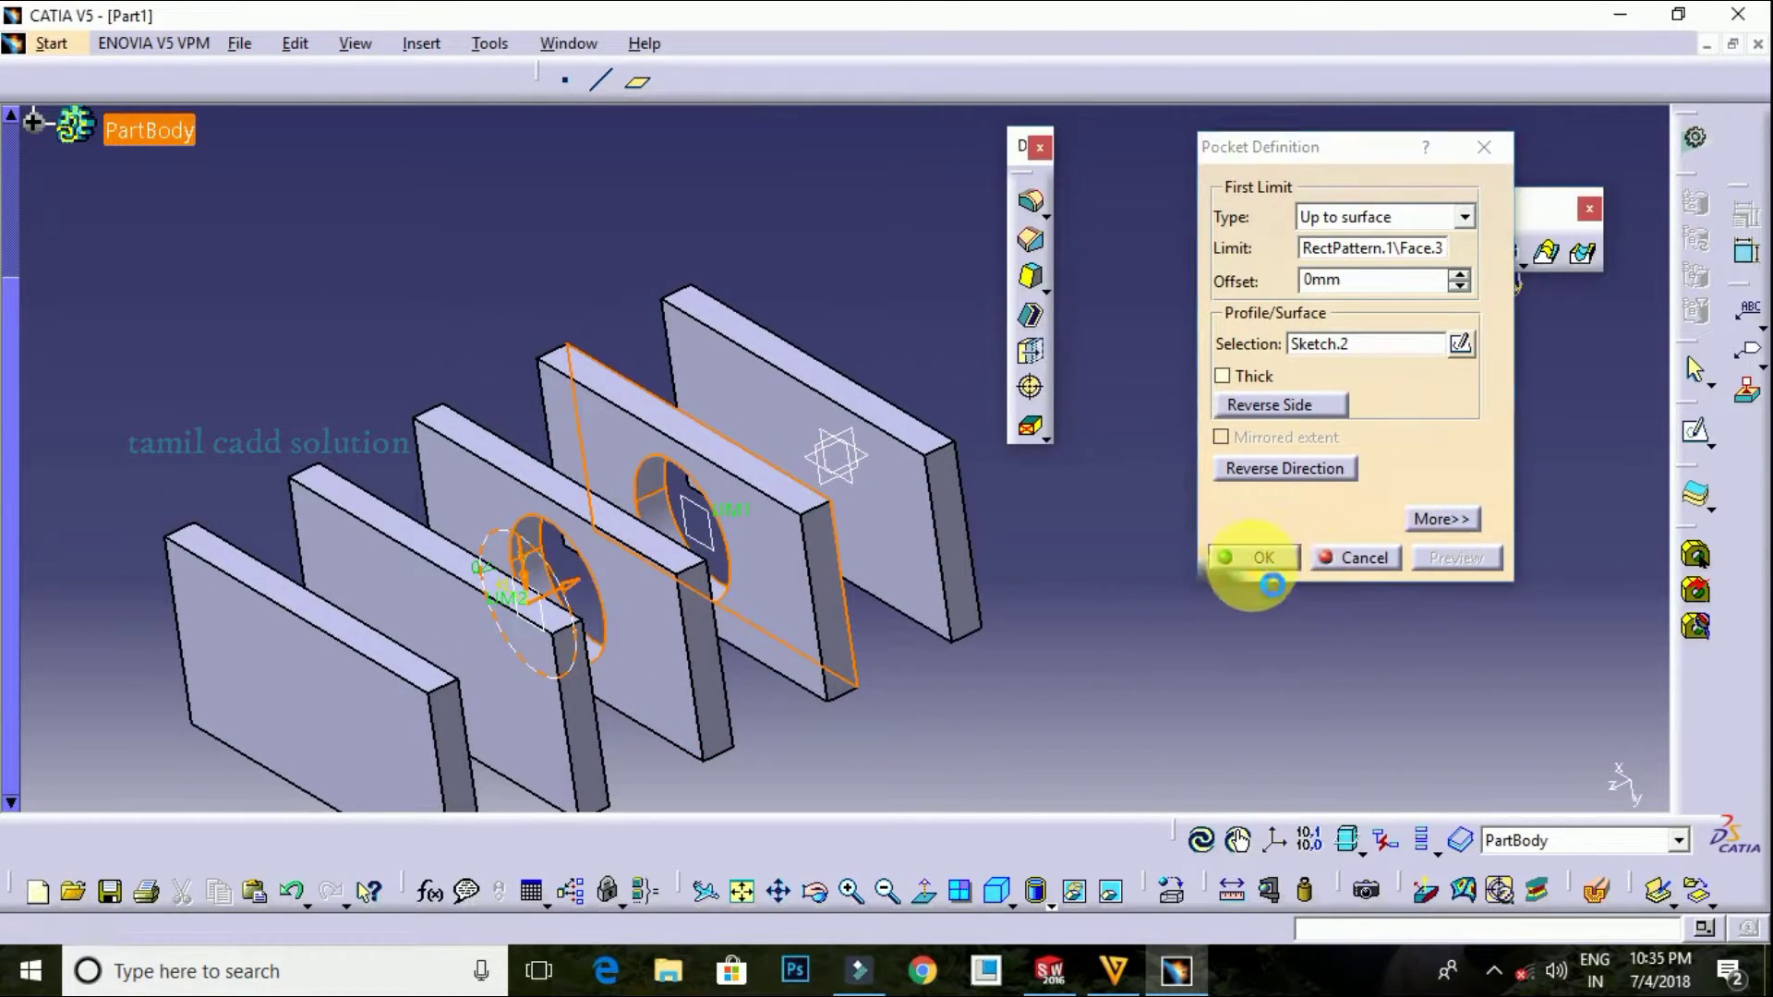
left_click(1256, 556)
mouse_move(1096, 679)
middle_mouse_down()
mouse_move(730, 591)
mouse_move(732, 546)
mouse_move(1016, 573)
mouse_move(812, 467)
mouse_move(850, 512)
middle_mouse_up()
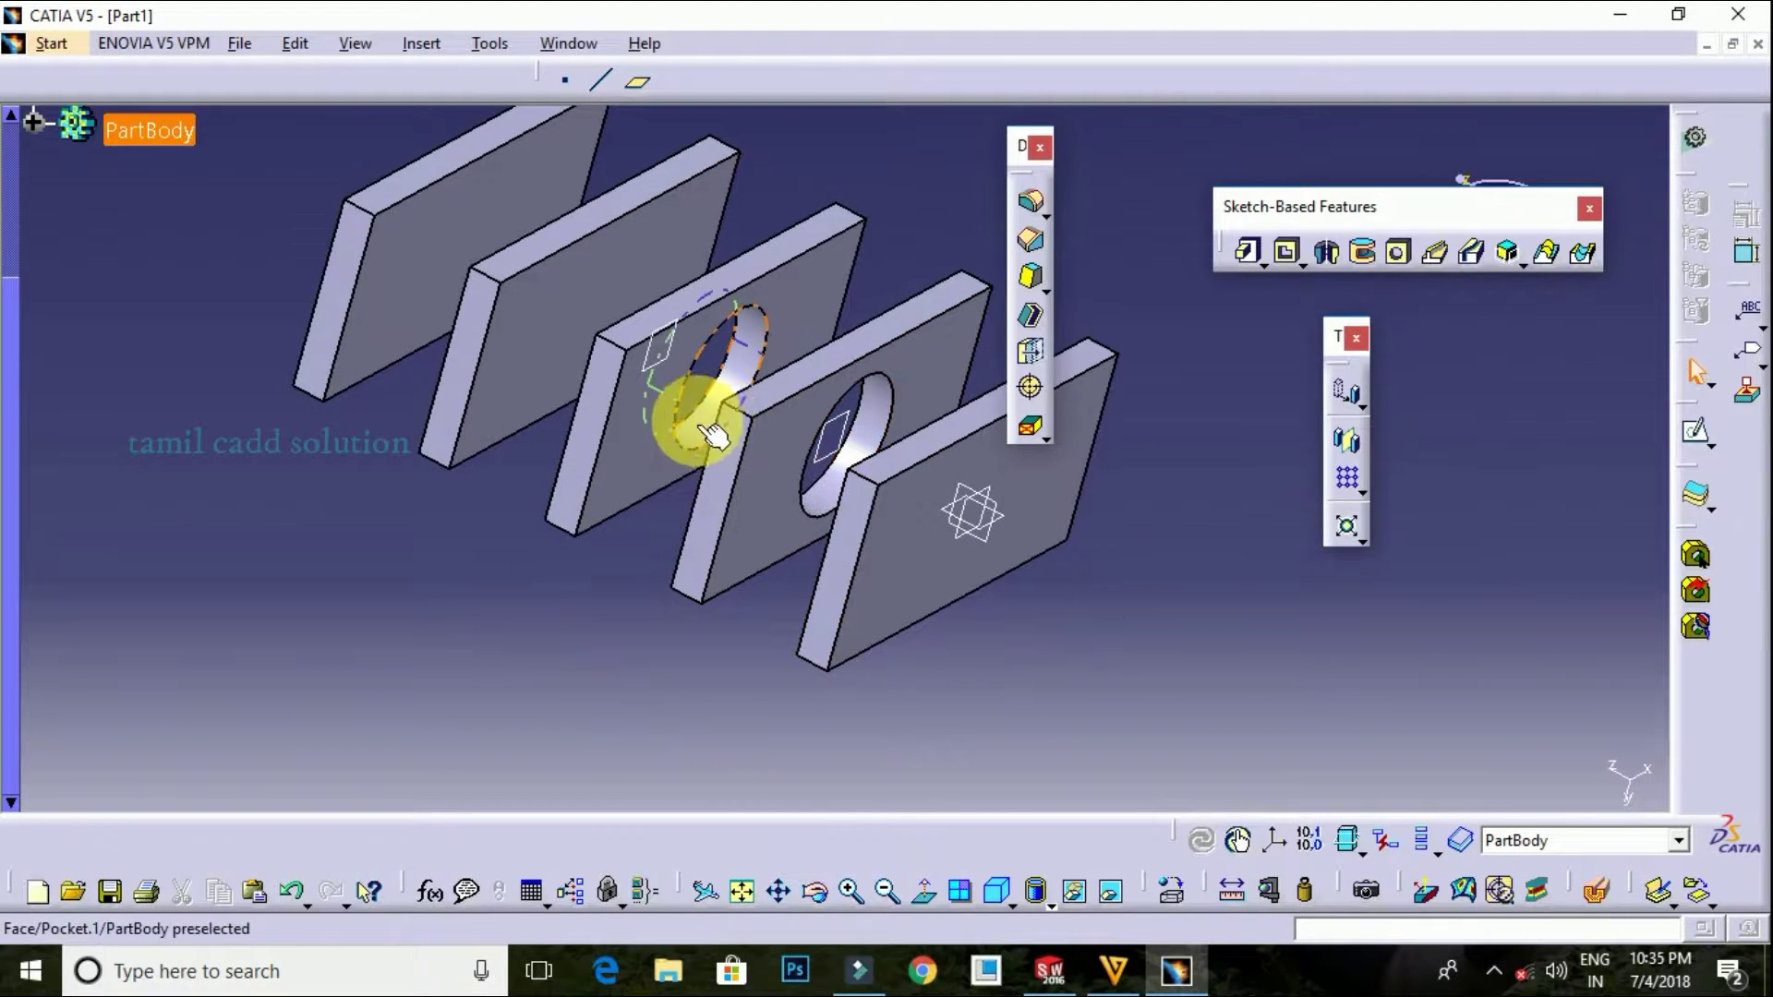
Redefine the pocket's second limit as Up to surface on the leftmost plate's face
double_click(722, 430)
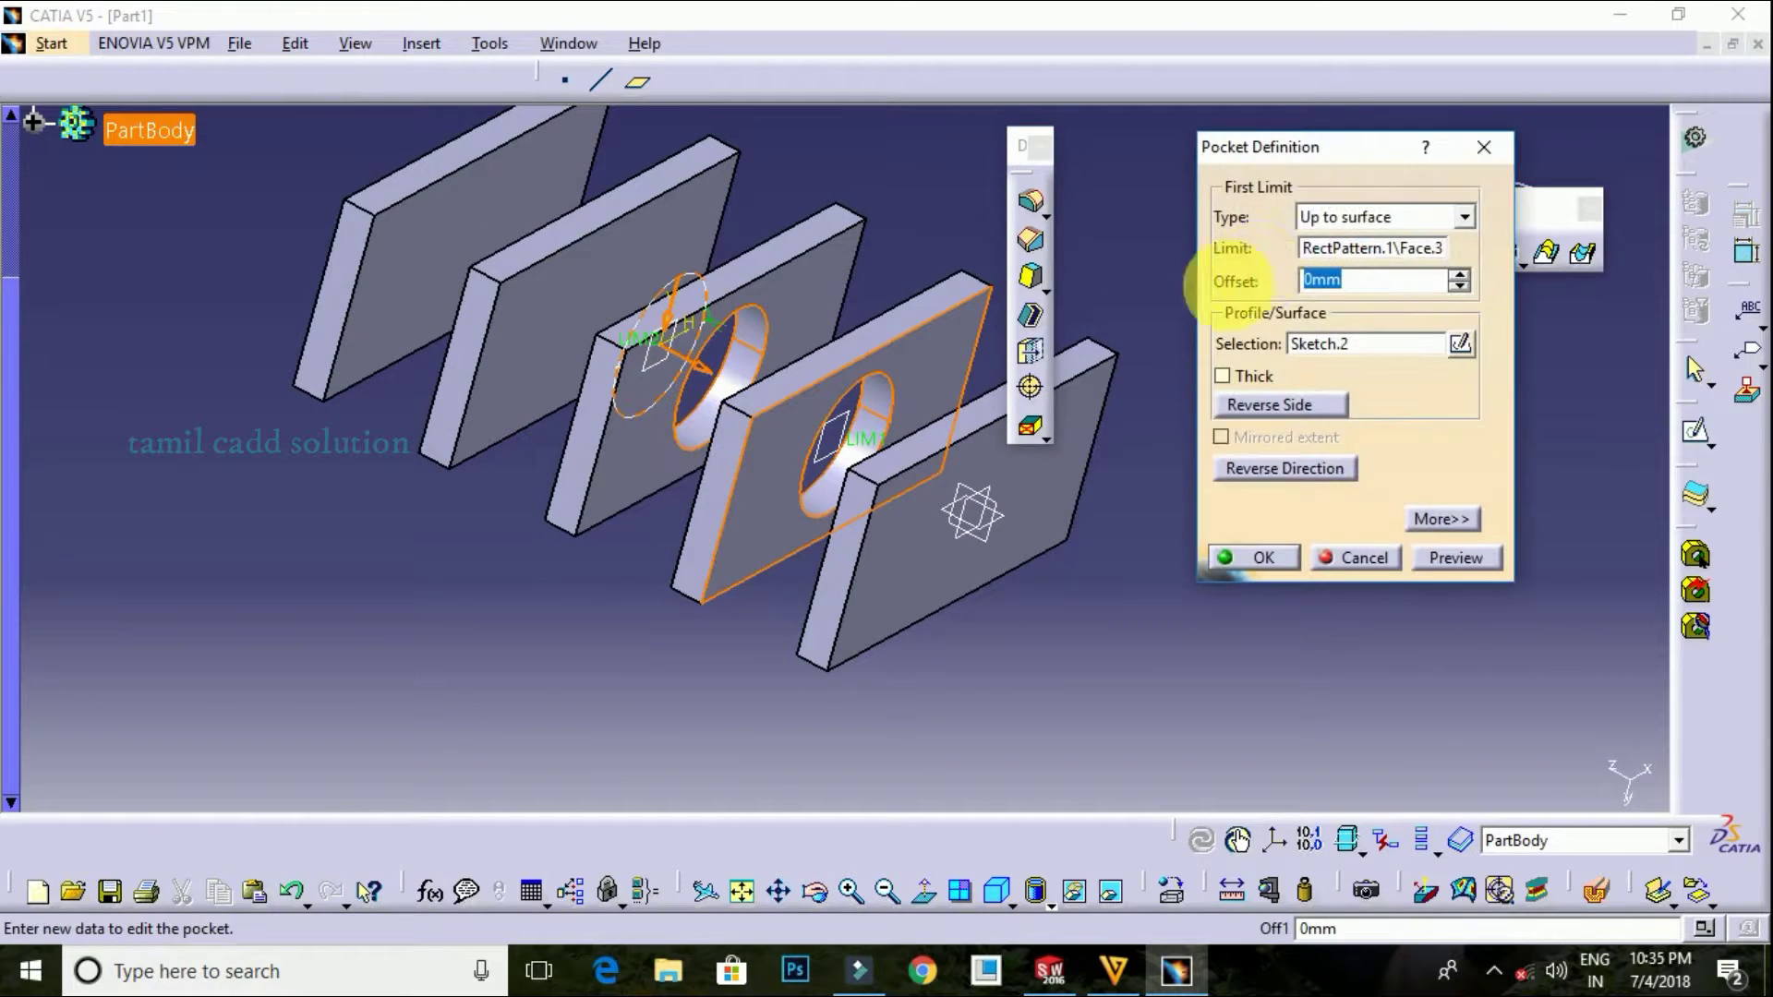
left_click(1441, 518)
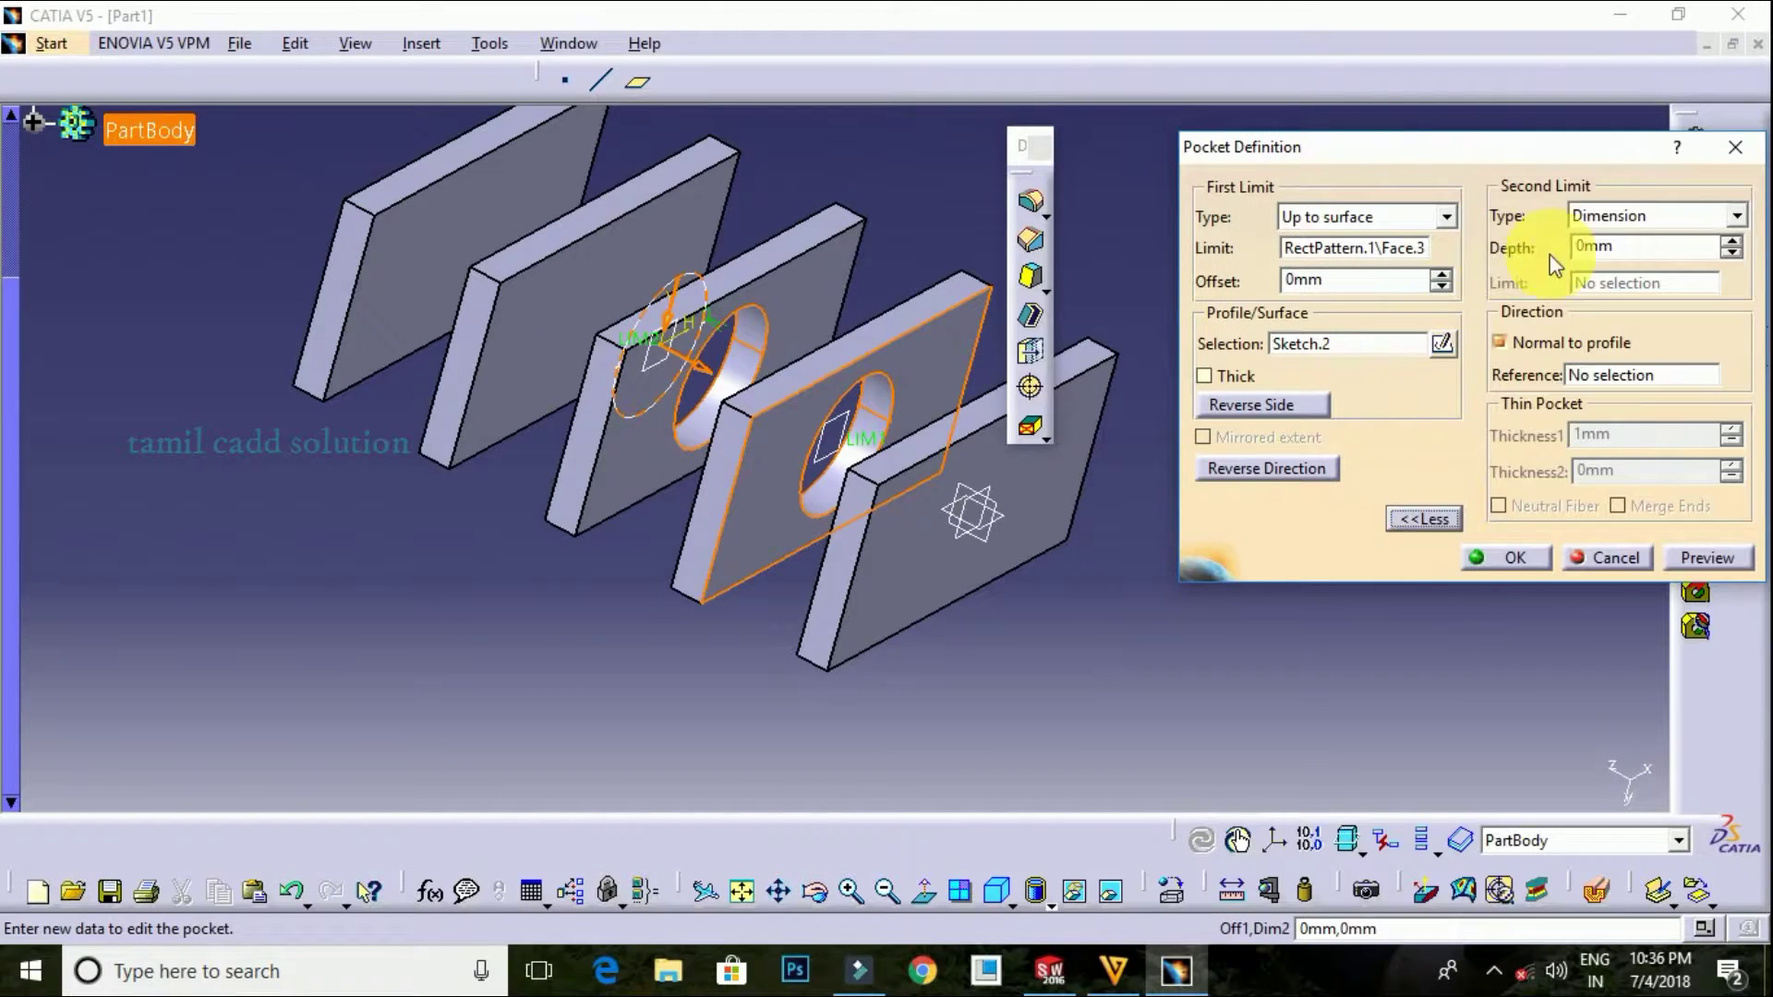
left_click(1648, 215)
left_click(1625, 319)
mouse_move(506, 316)
middle_mouse_down()
mouse_move(661, 376)
mouse_move(633, 464)
mouse_move(517, 434)
middle_mouse_up()
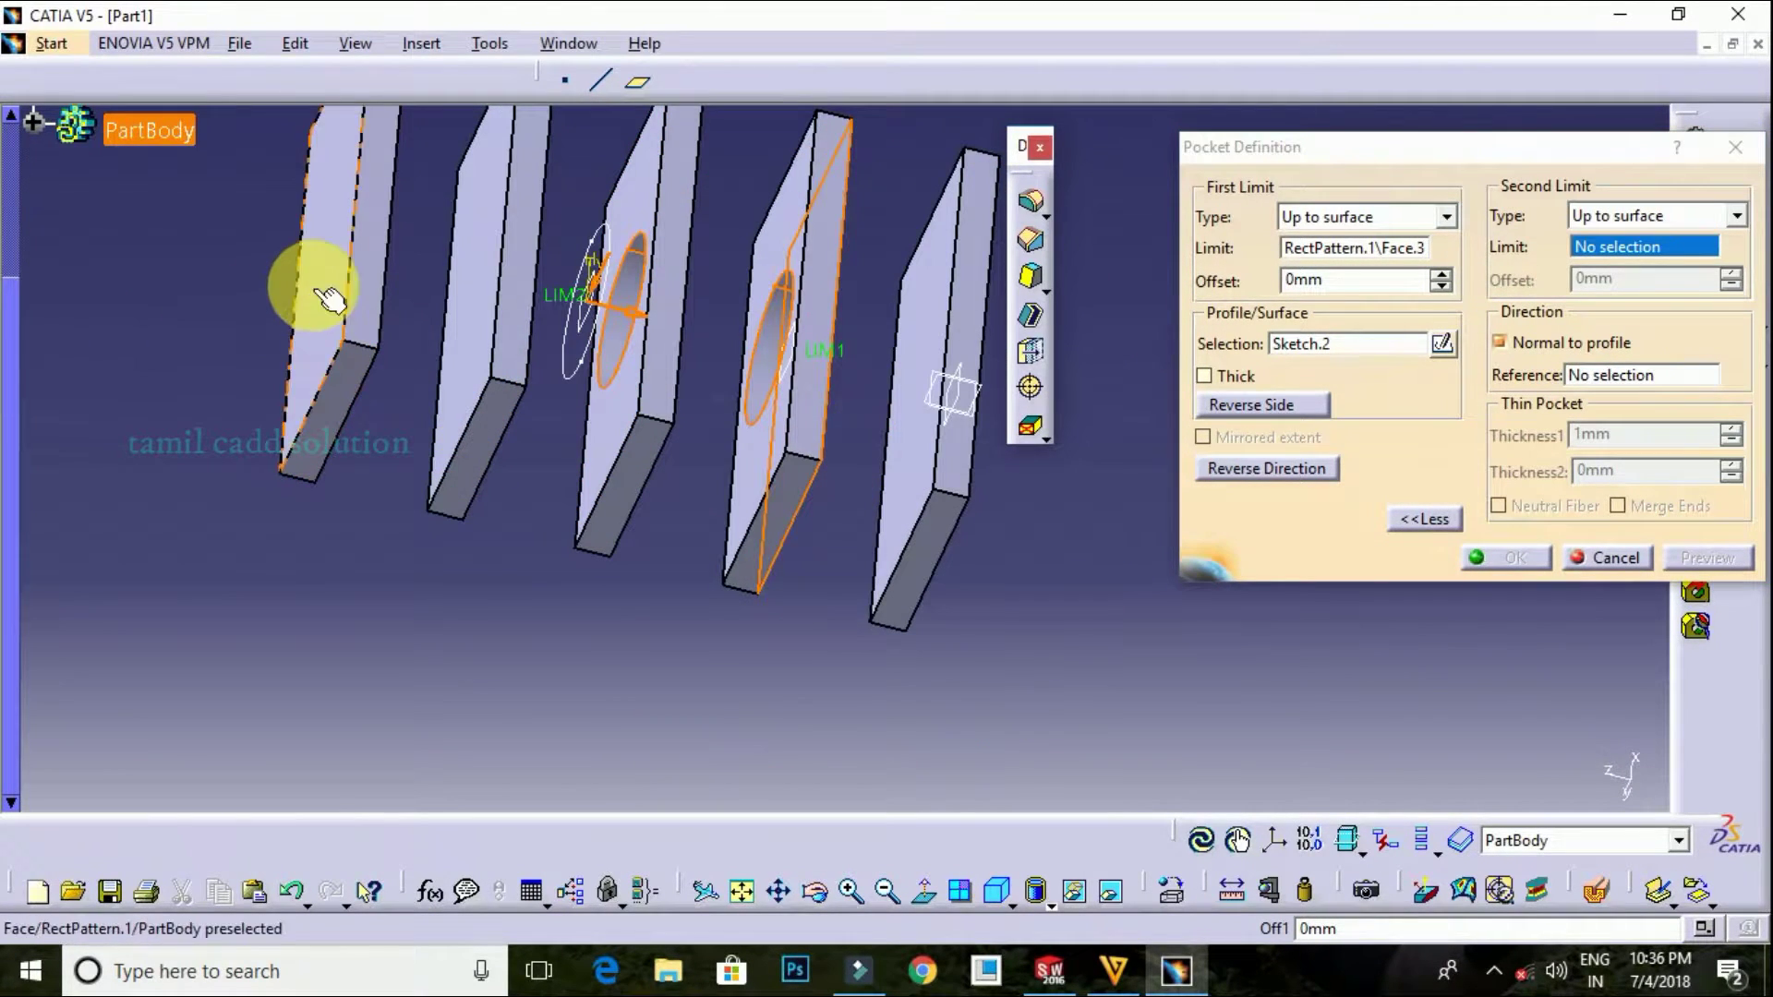
left_click(318, 285)
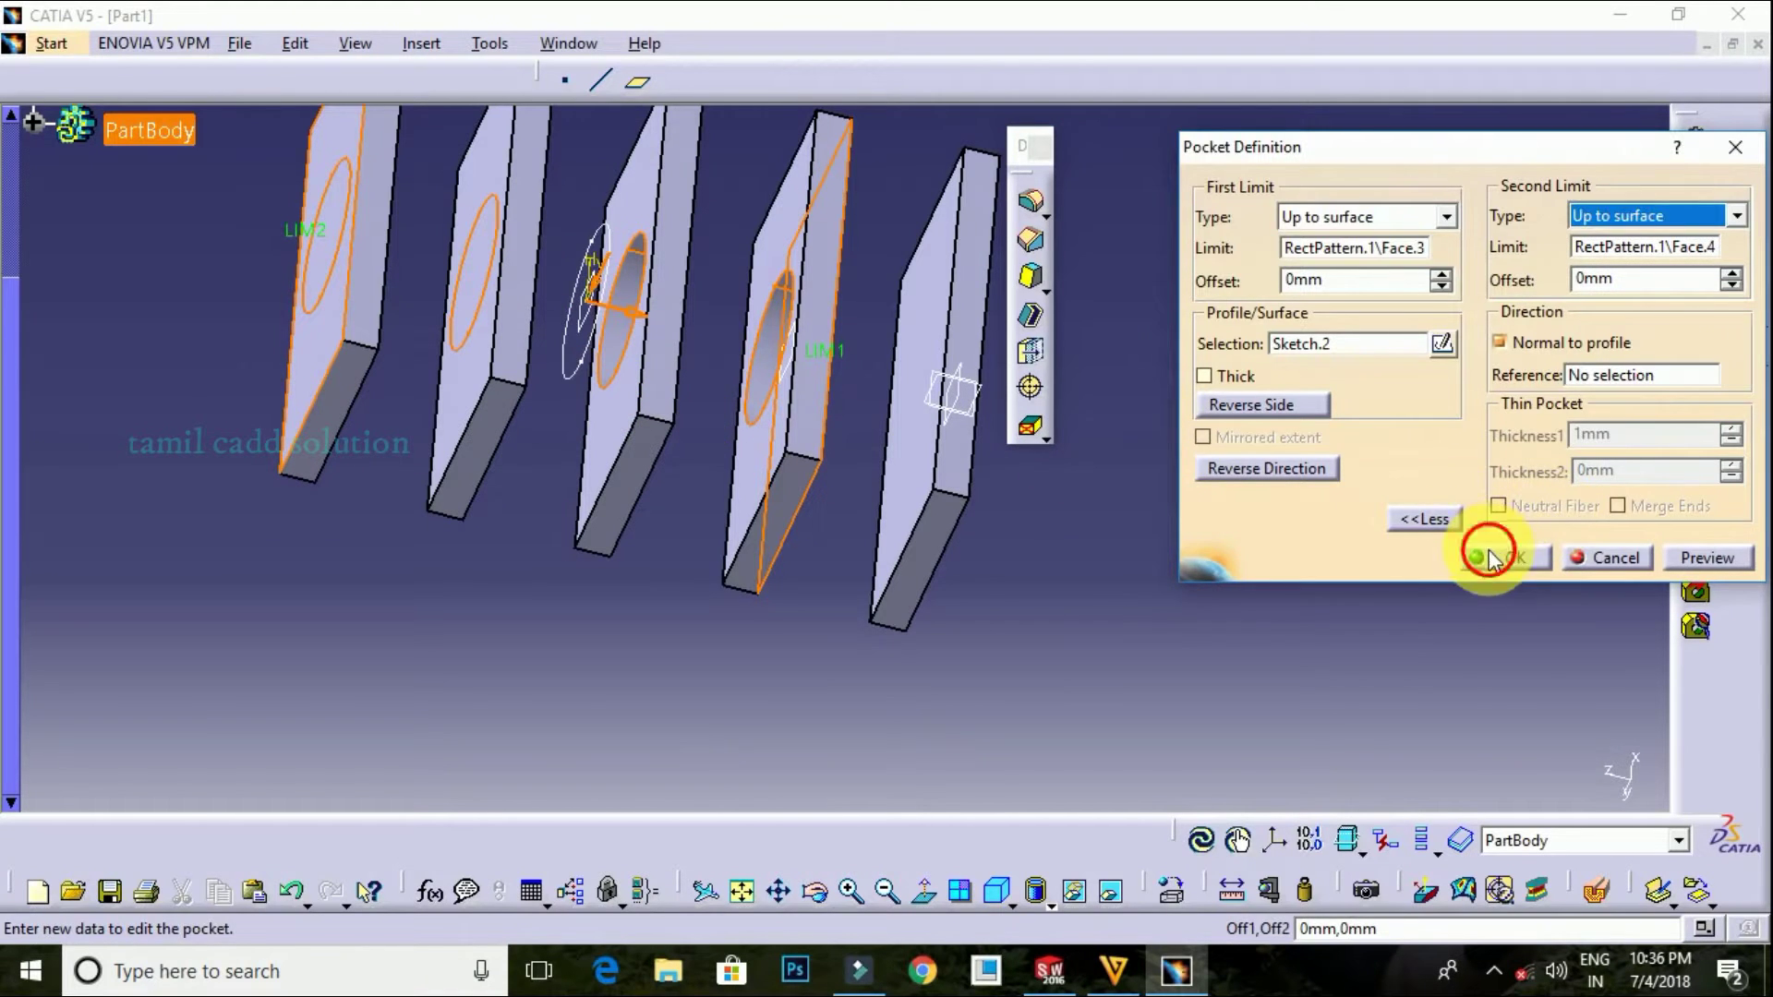
left_click(1488, 558)
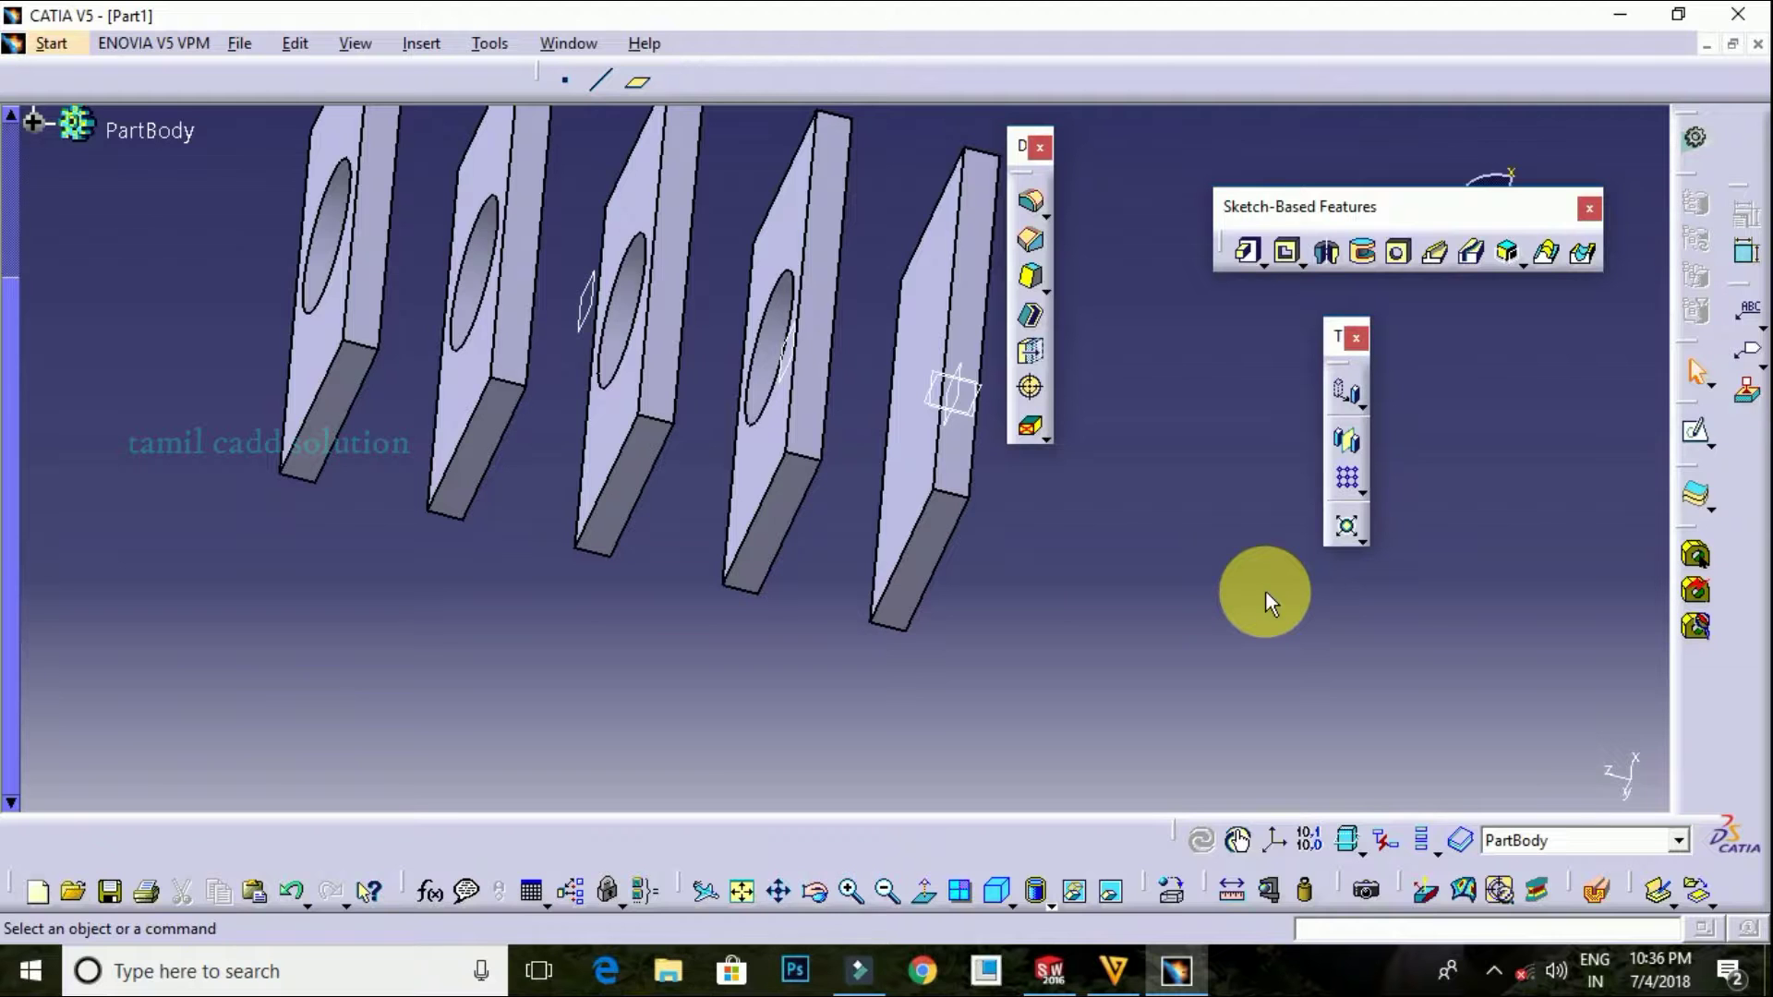
Undo the pocket and start a new pocket from the Sketch.2 circle
key("ctrl+z")
middle_click_drag(1302, 537, 1098, 594)
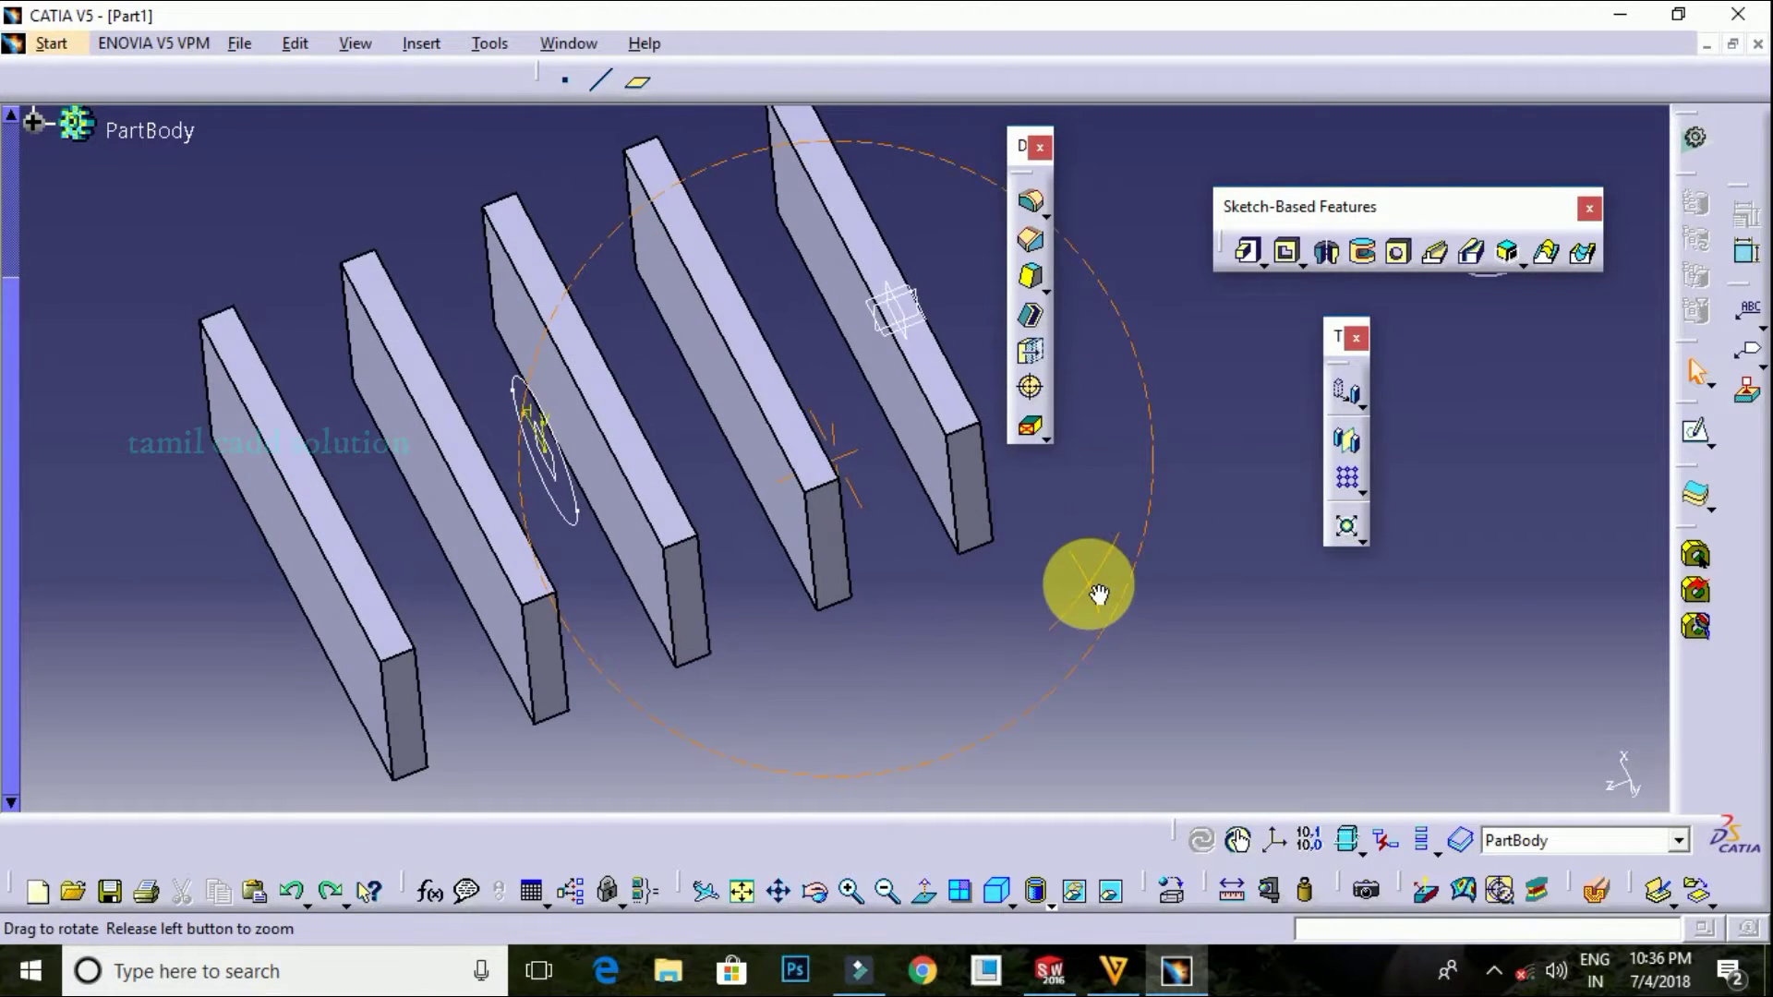
left_click(1290, 252)
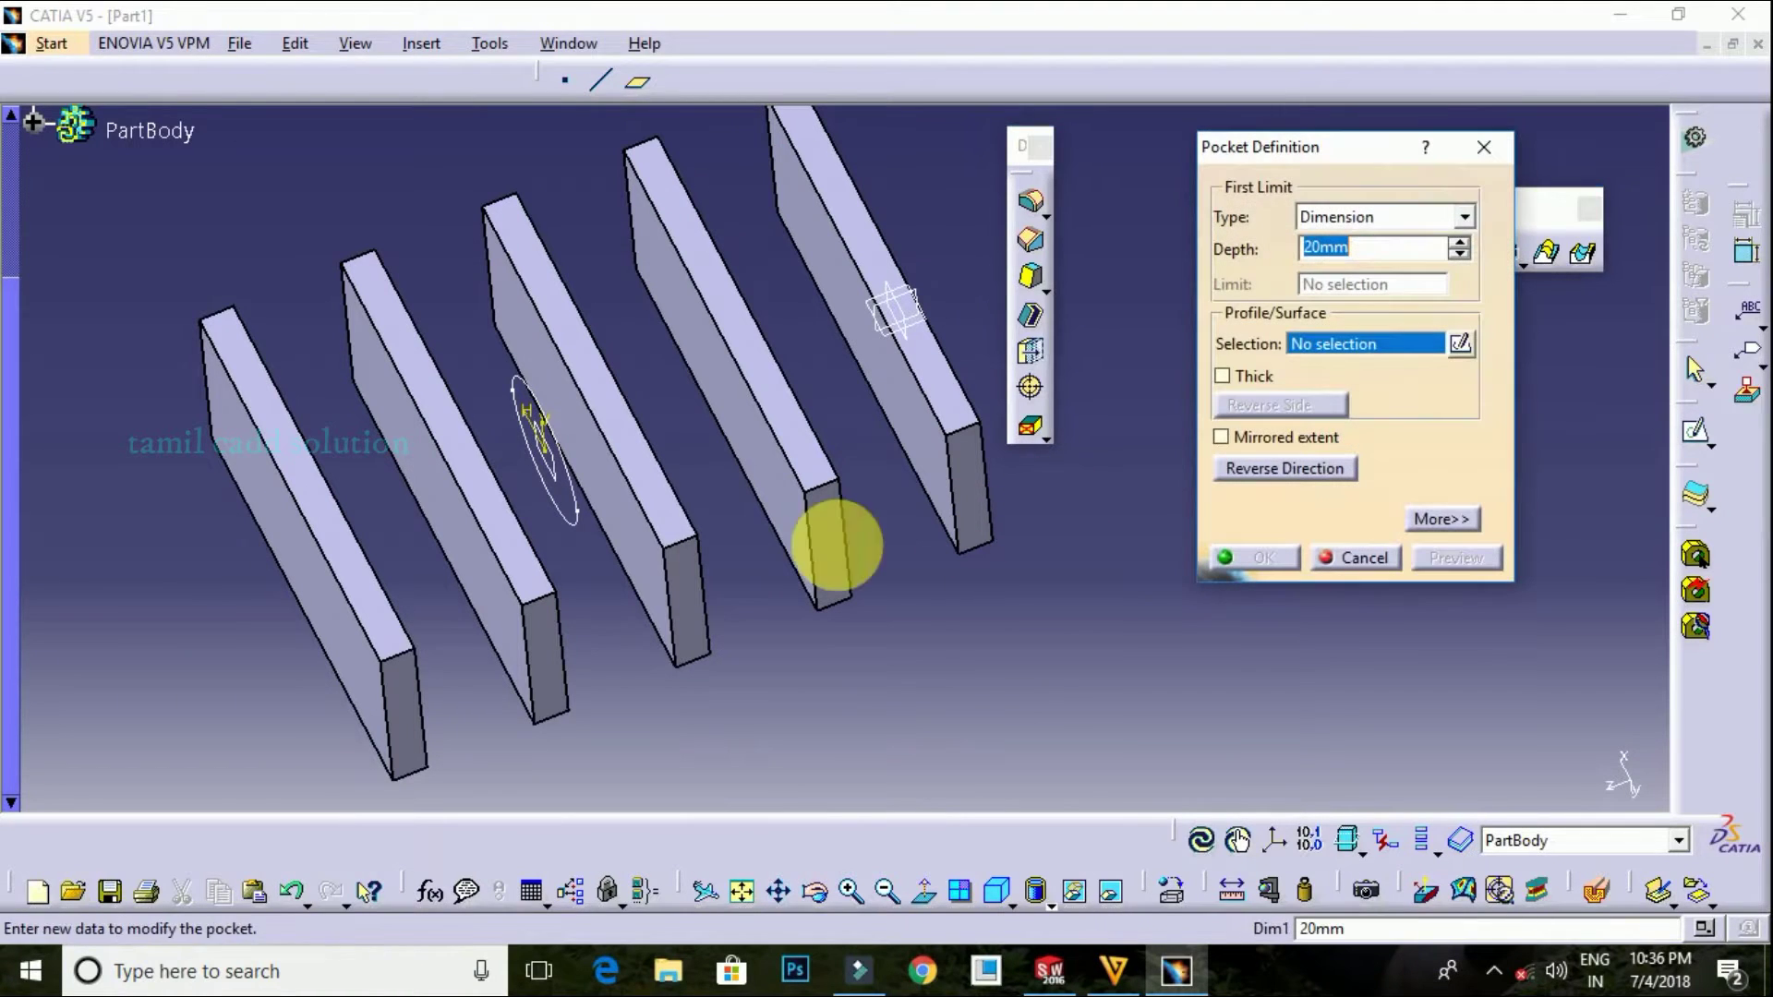
left_click(564, 479)
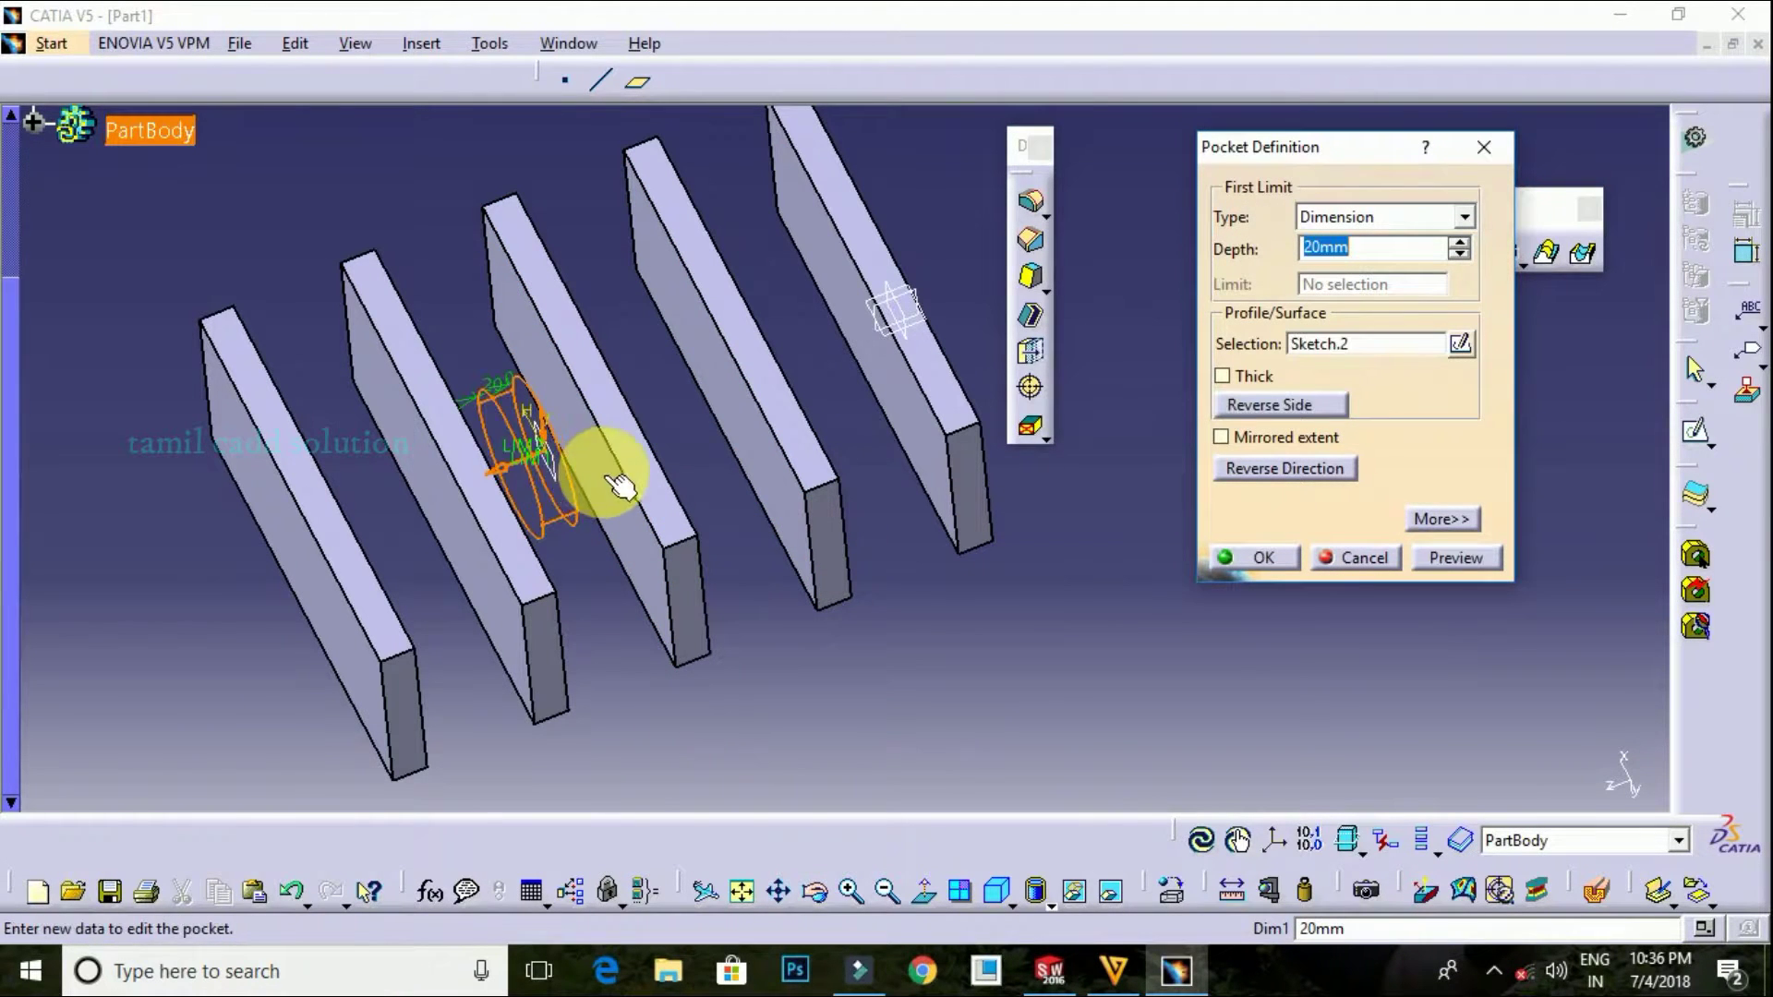
mouse_move(534, 473)
middle_mouse_down()
mouse_move(527, 348)
mouse_move(563, 395)
mouse_move(653, 435)
mouse_move(560, 443)
middle_mouse_up()
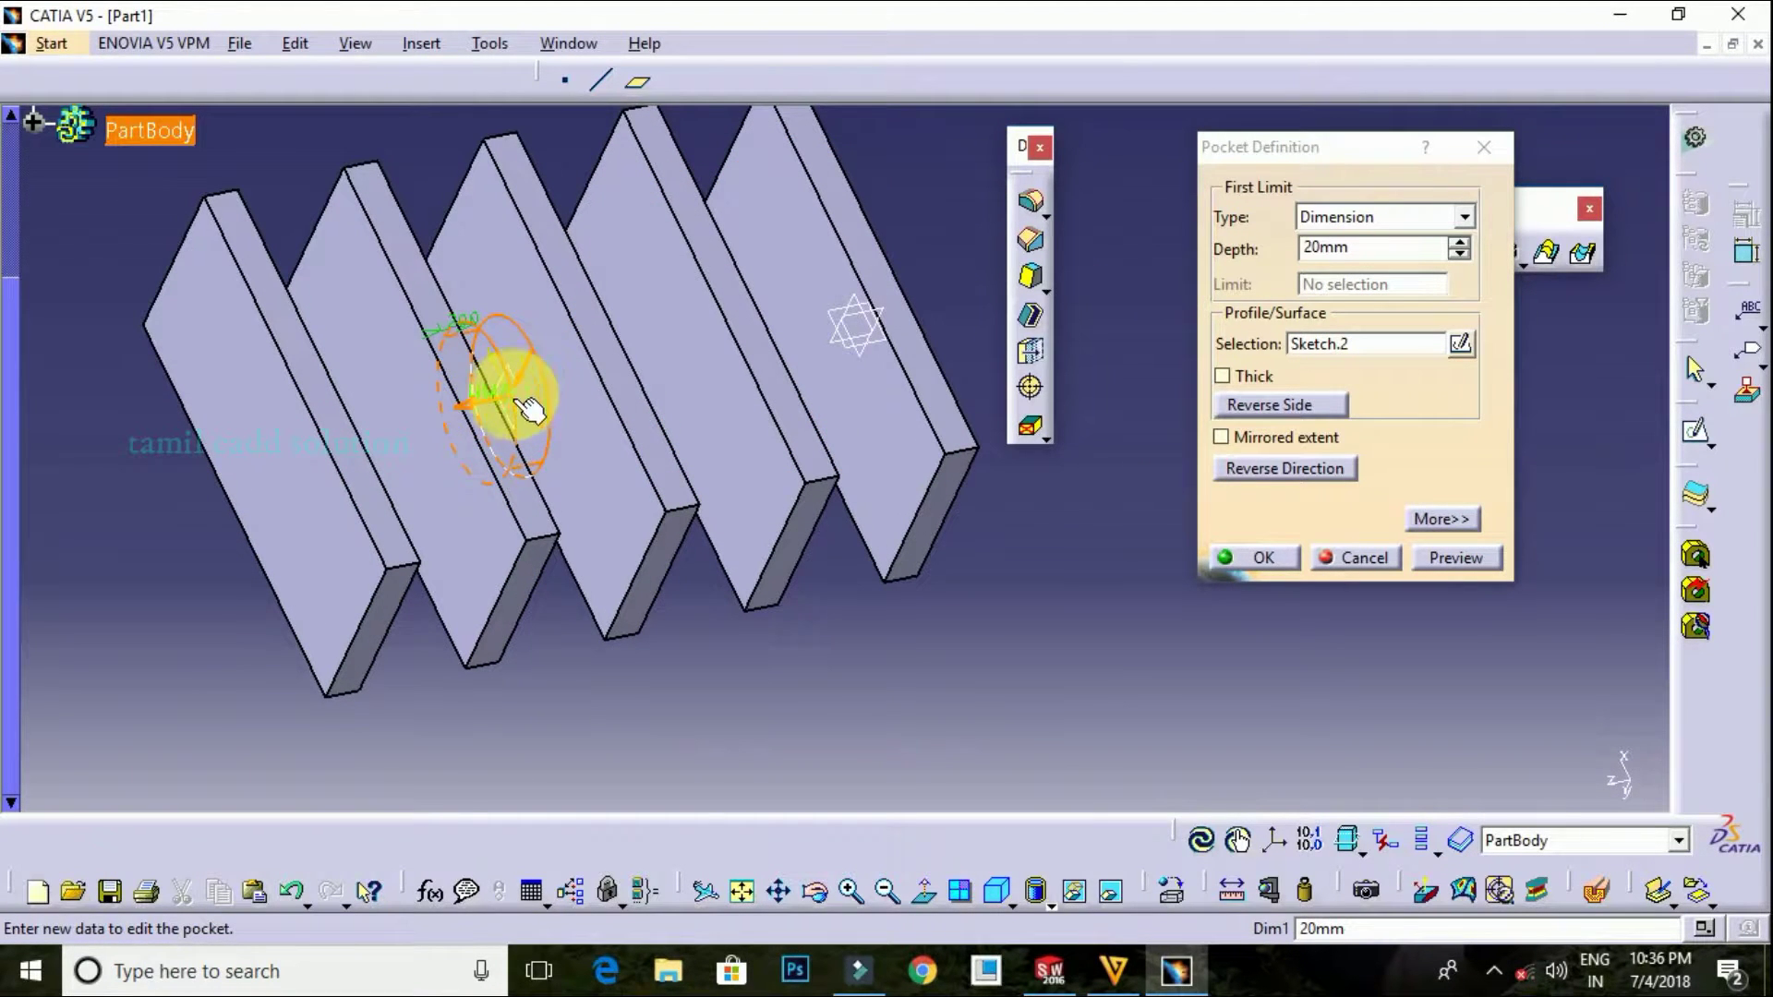
mouse_move(554, 395)
middle_mouse_down()
mouse_move(494, 447)
mouse_move(565, 360)
middle_mouse_up()
Drag the pocket depth out to 235mm and make it a thin pocket
left_click_drag(348, 523, 16, 633)
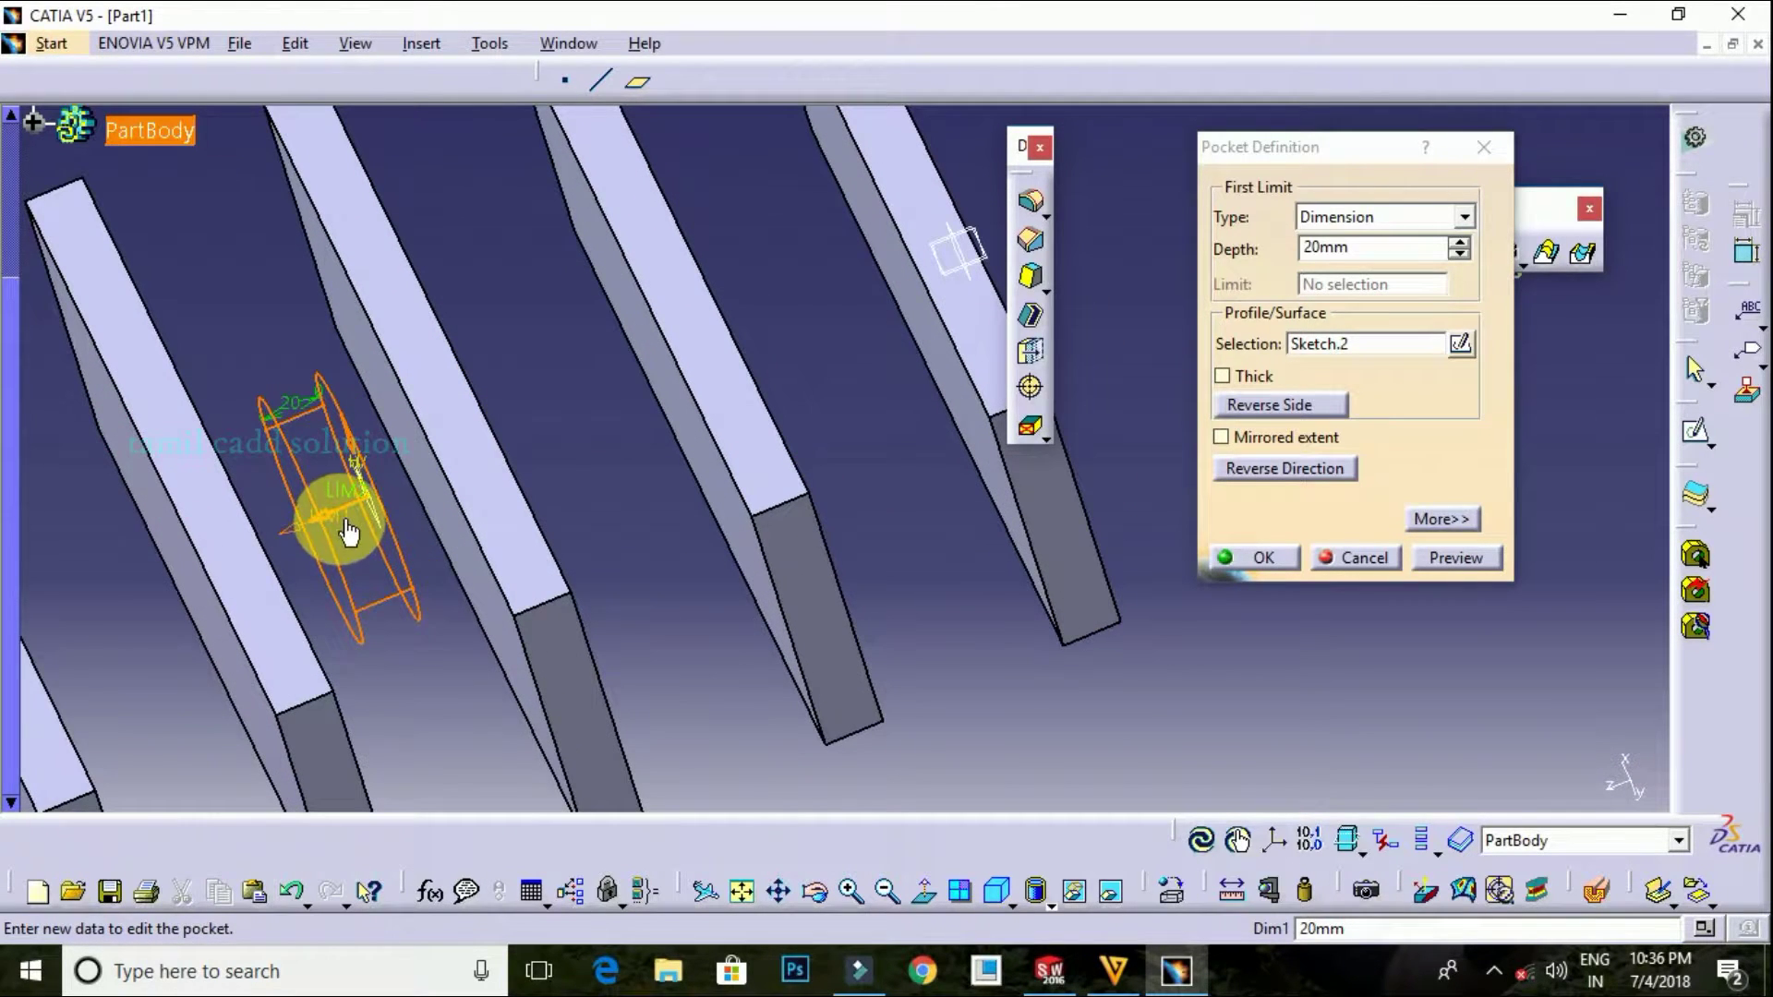
middle_click_drag(317, 513, 356, 605, "ctrl")
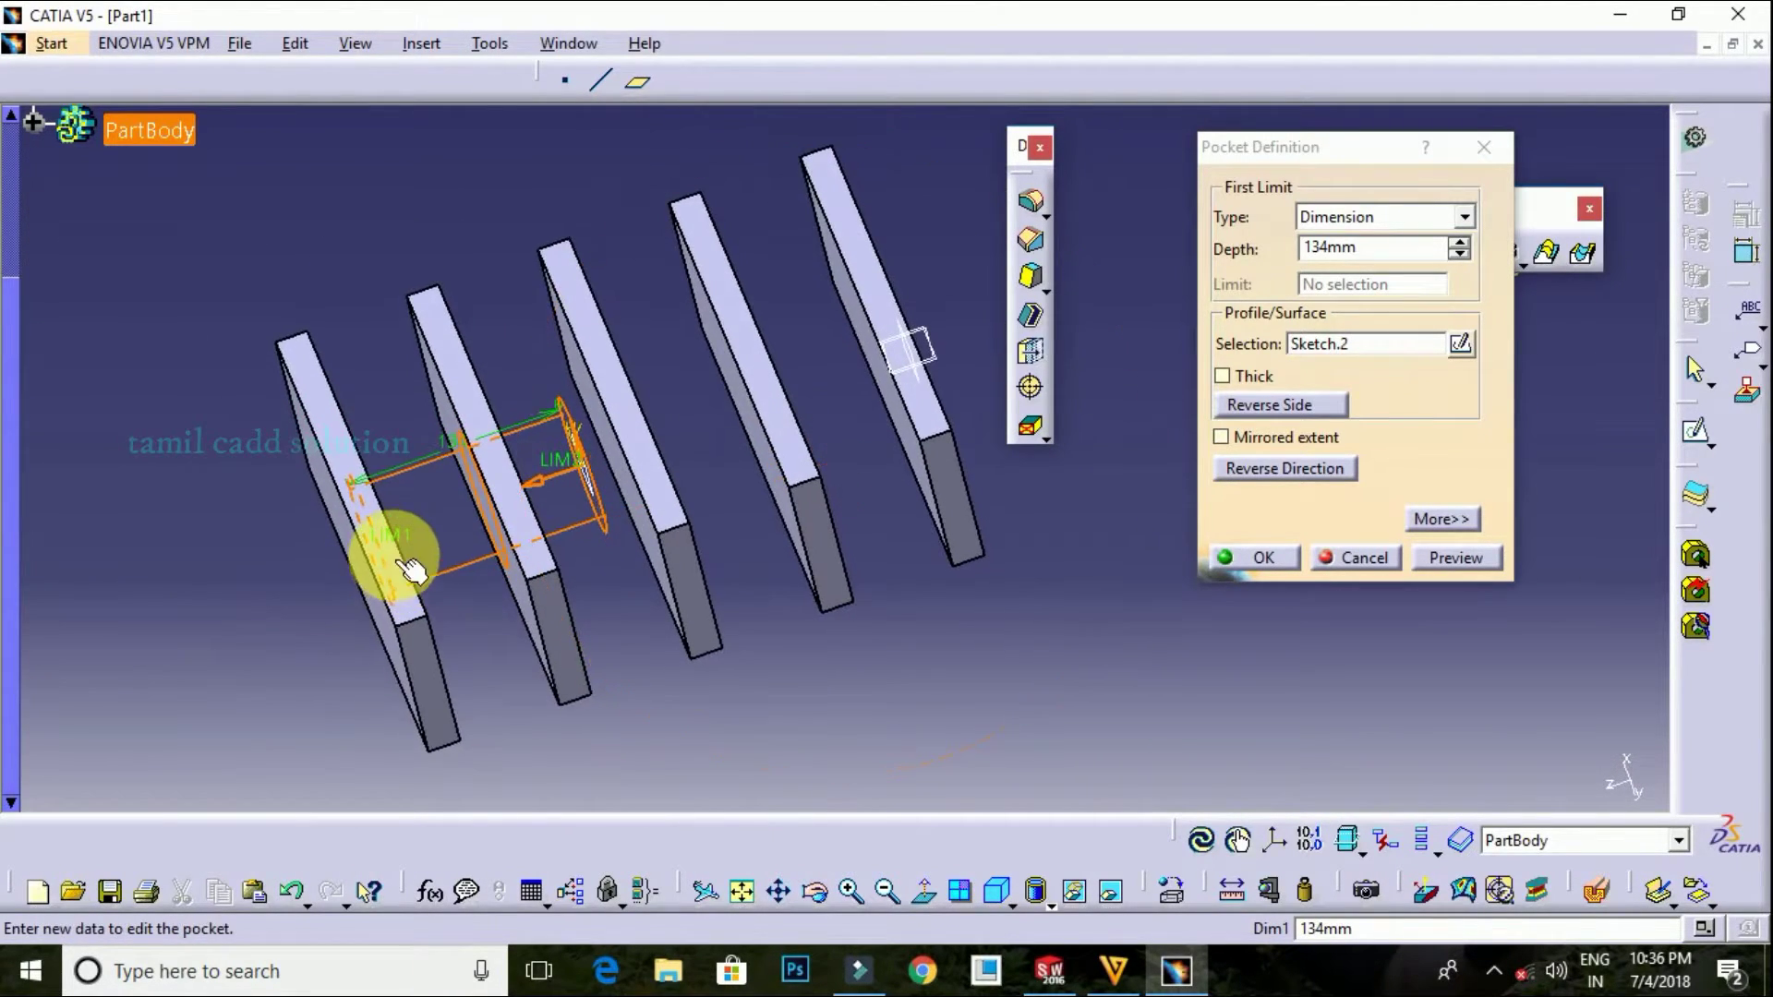
left_click_drag(396, 546, 528, 538)
left_click(1222, 376)
mouse_move(528, 574)
middle_mouse_down()
mouse_move(733, 527)
mouse_move(552, 604)
mouse_move(633, 459)
mouse_move(982, 447)
mouse_move(724, 471)
mouse_move(736, 500)
mouse_move(785, 471)
middle_mouse_up()
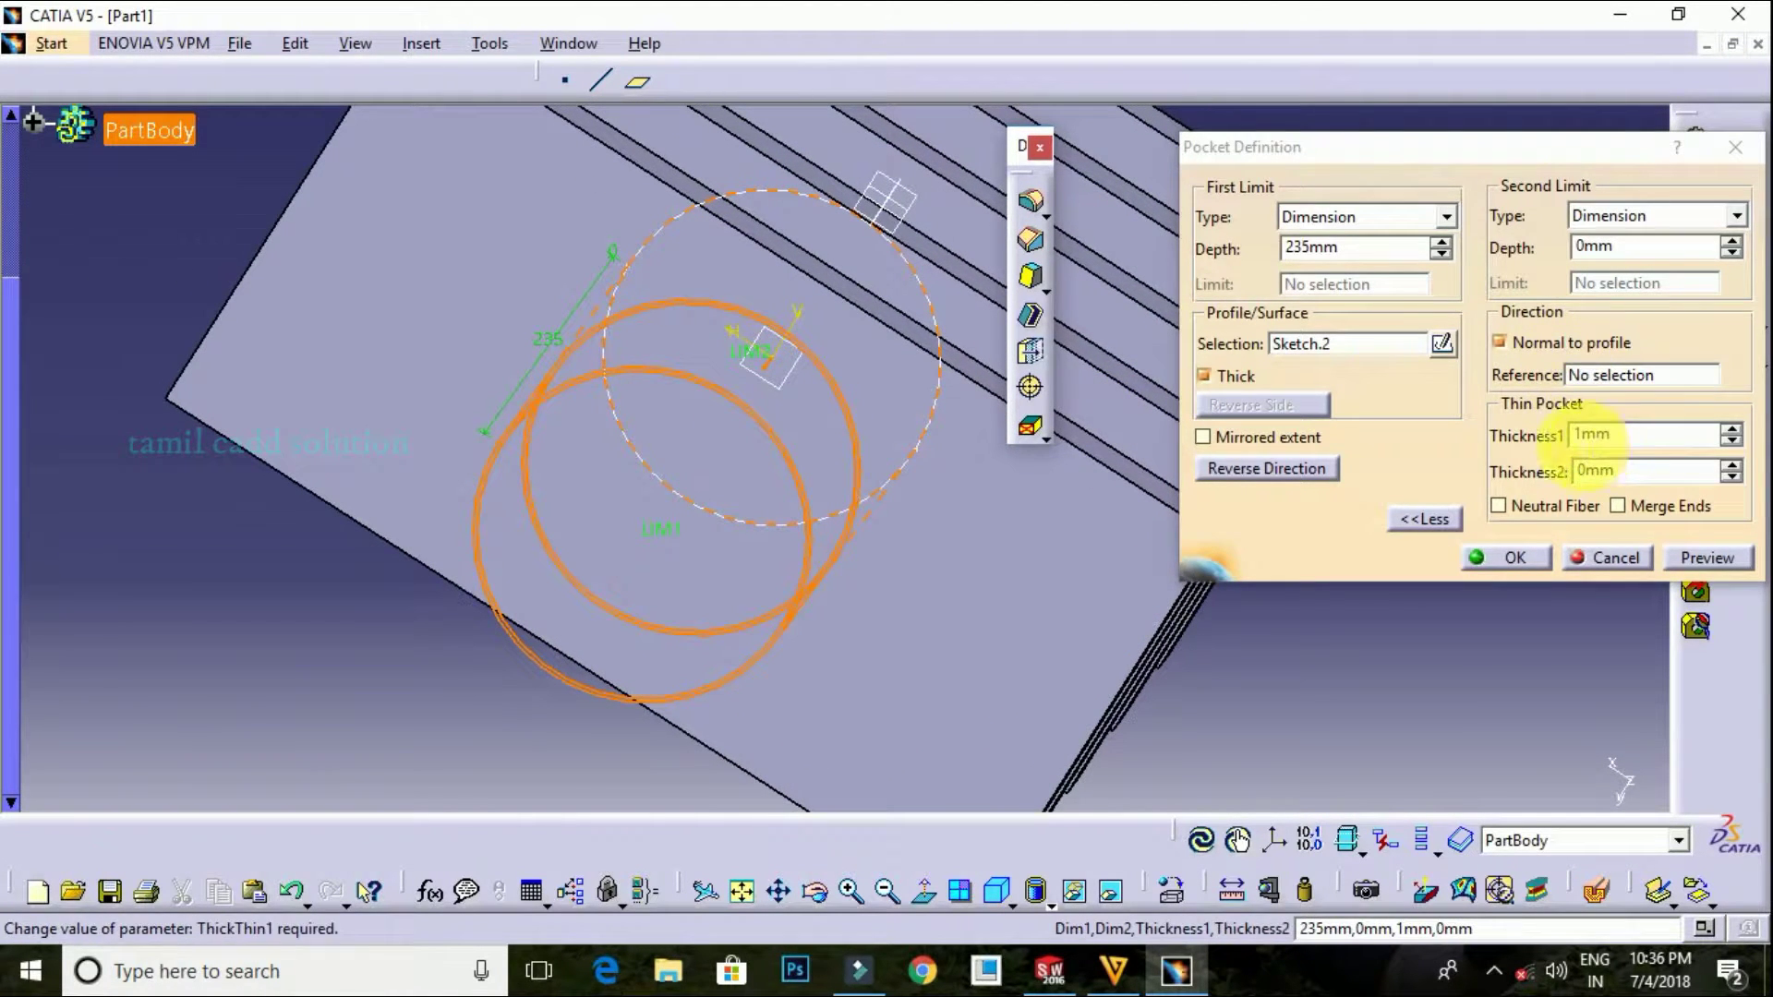
Preview the thin pocket with Neutral Fiber at 5mm thickness
left_click(1521, 512)
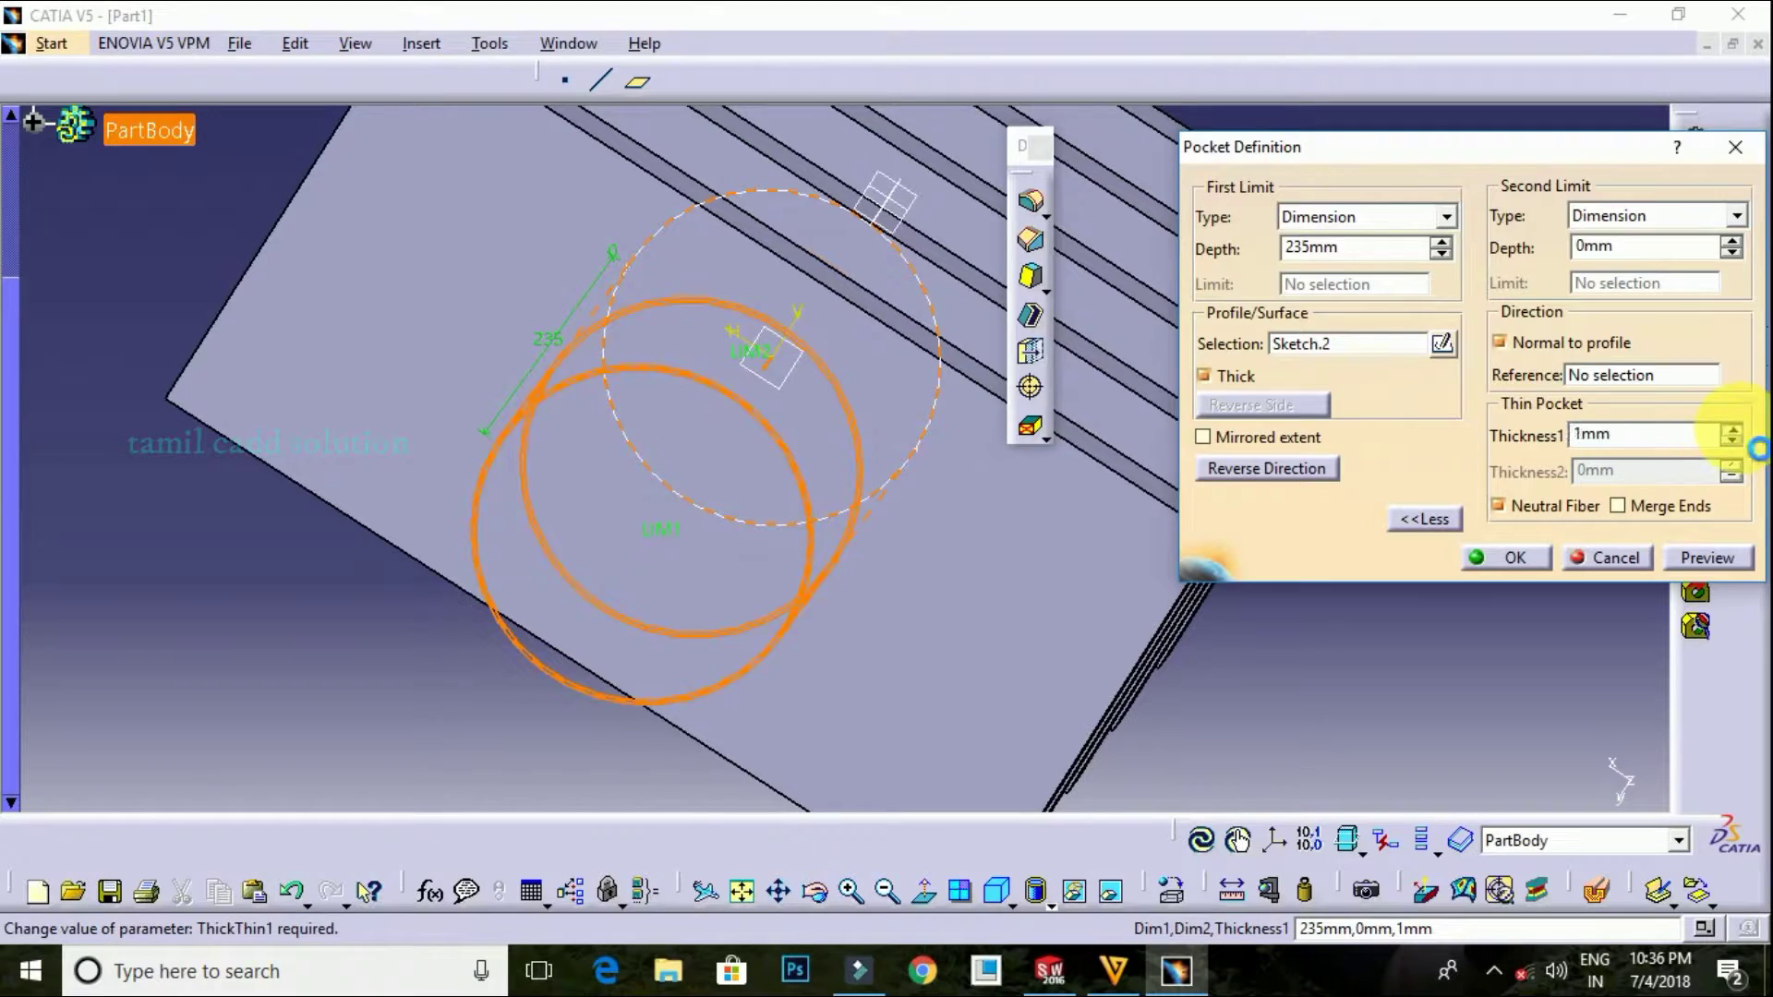
type("5")
left_click(1726, 558)
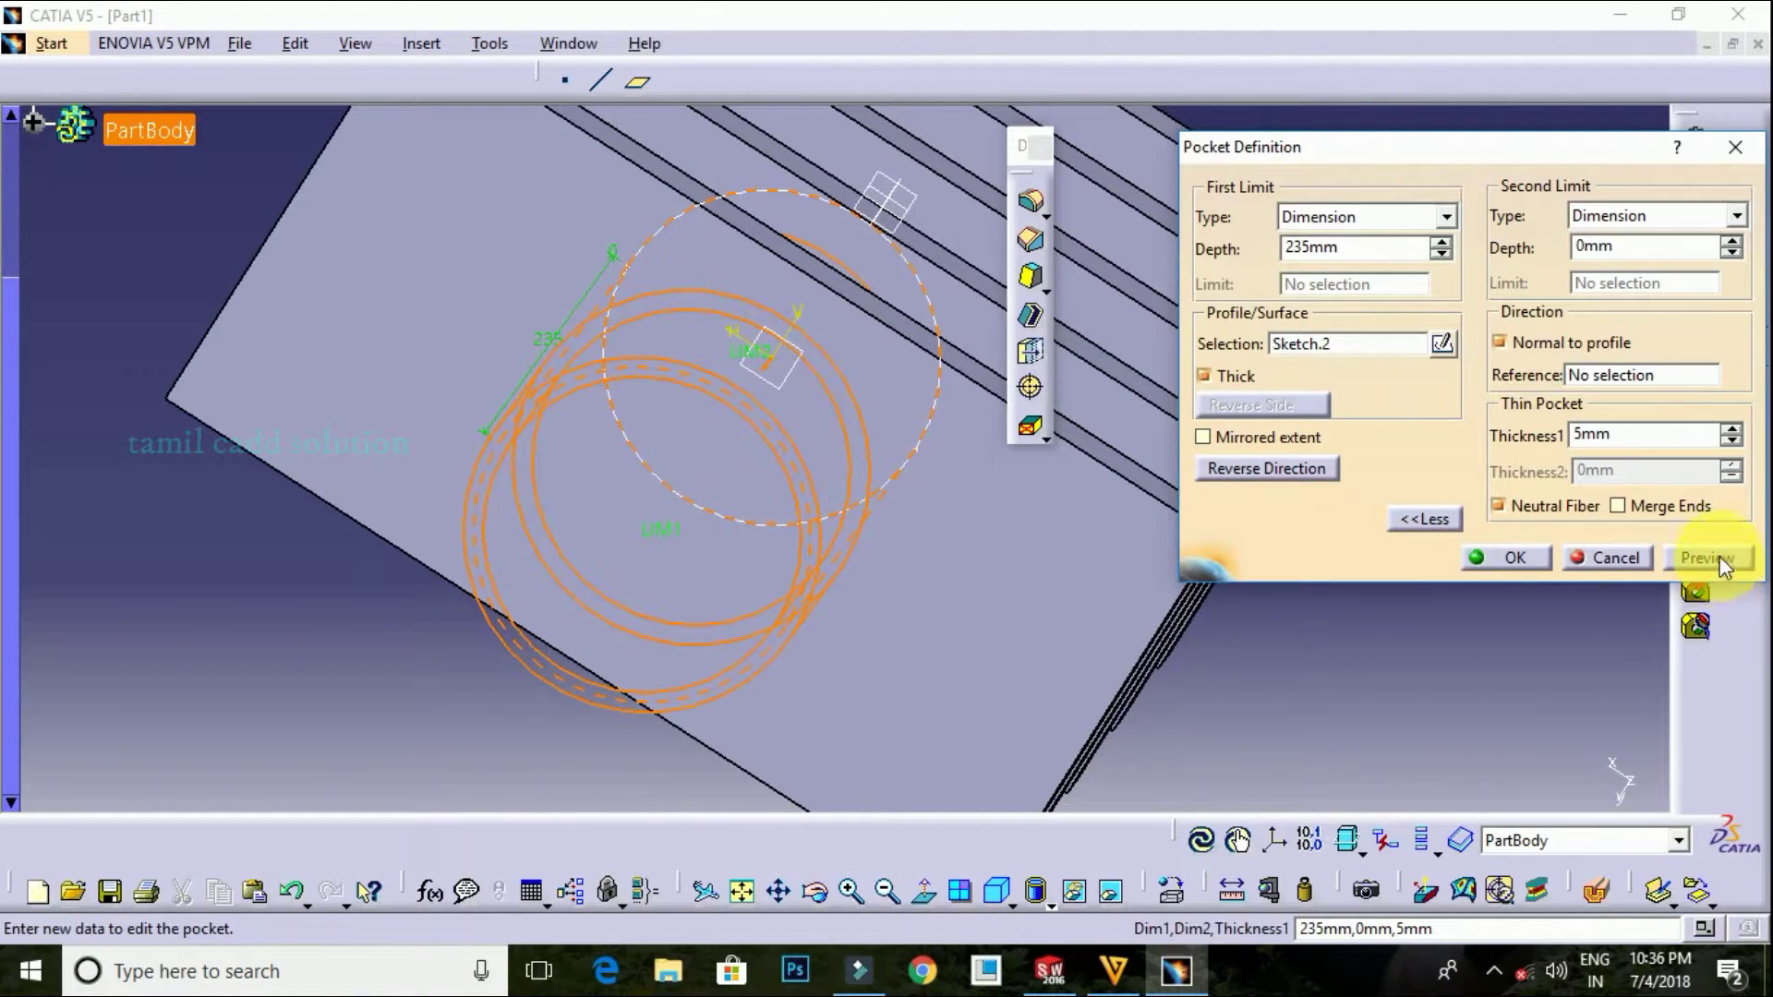
mouse_move(918, 534)
middle_mouse_down()
mouse_move(940, 523)
mouse_move(885, 471)
middle_mouse_up()
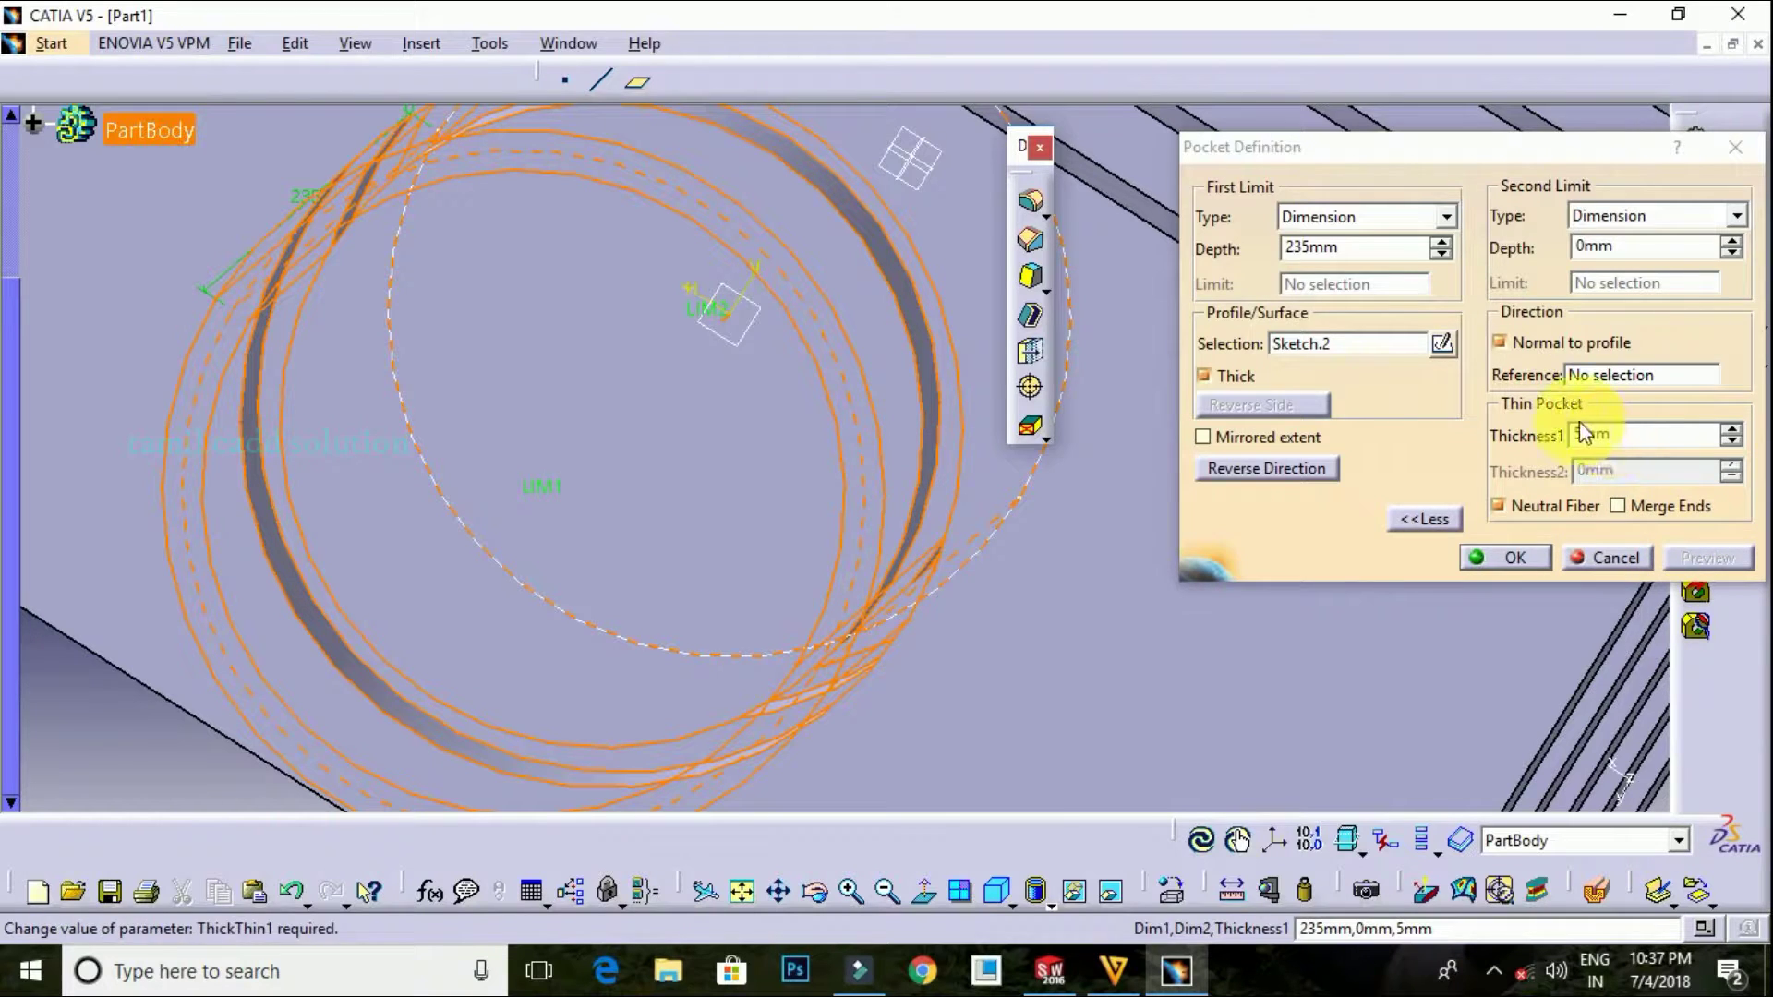
Turn off Neutral Fiber and set Thickness2 to -3mm, dismissing the thin-value error
left_click(1499, 504)
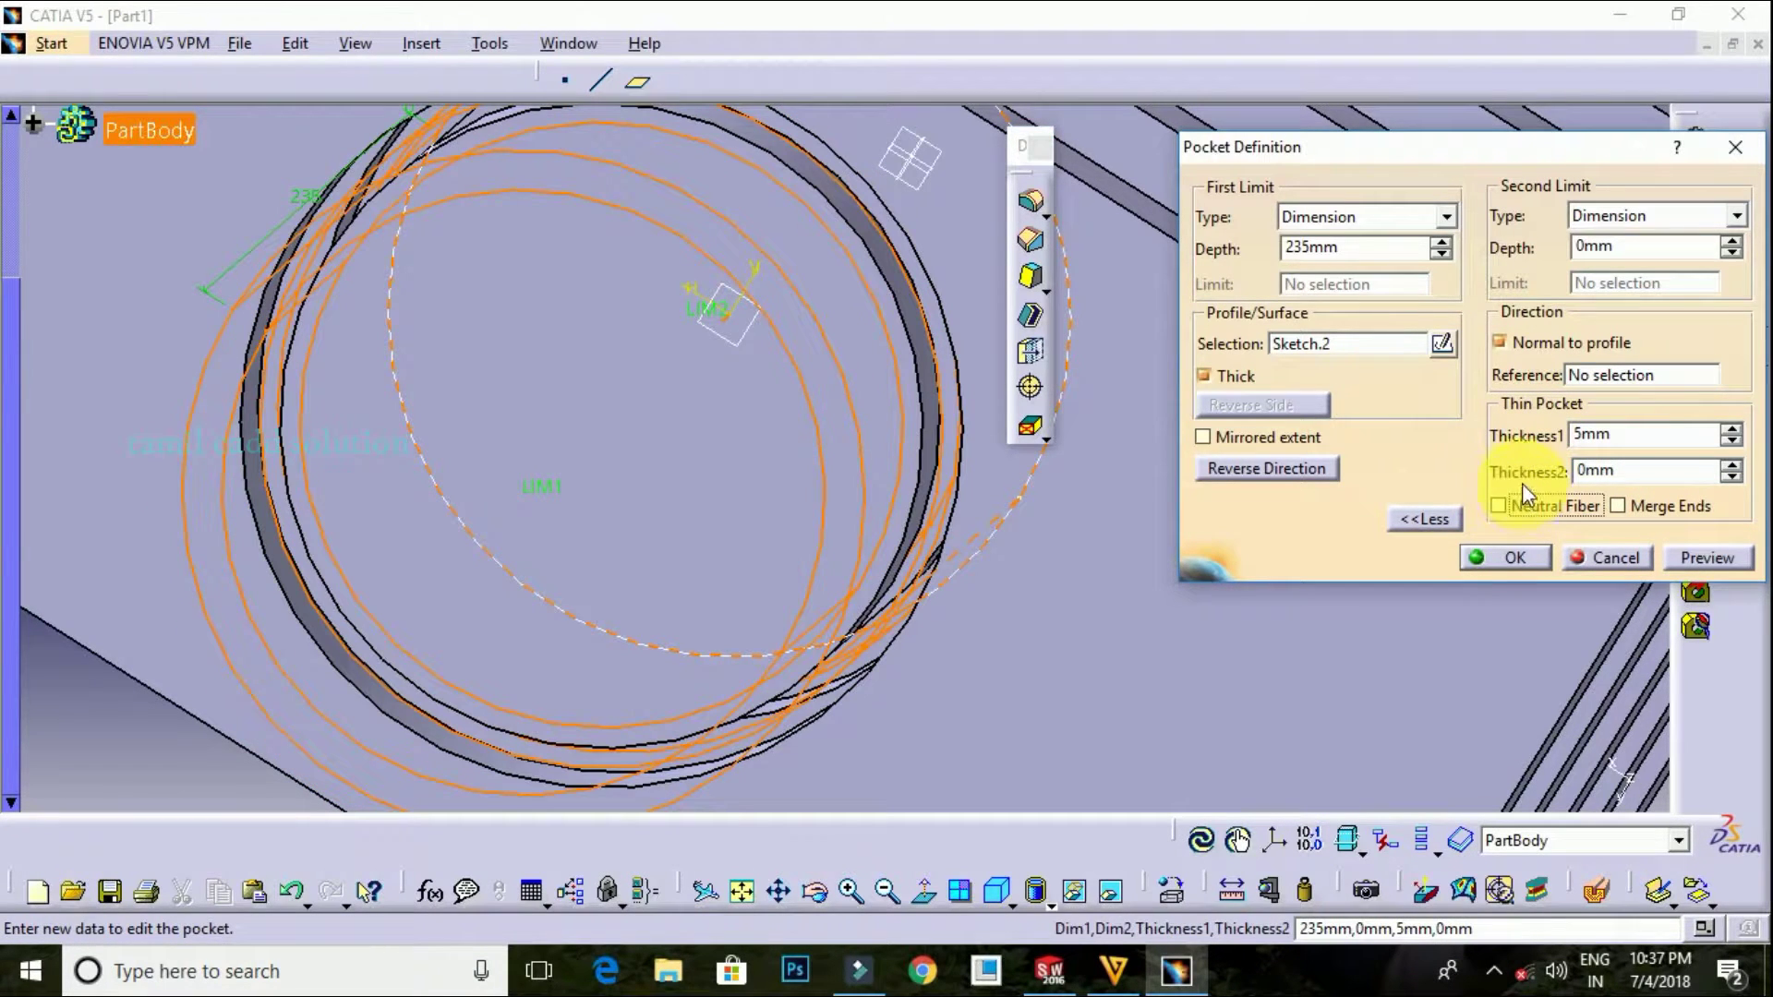
left_click(1731, 476)
left_click(1732, 476)
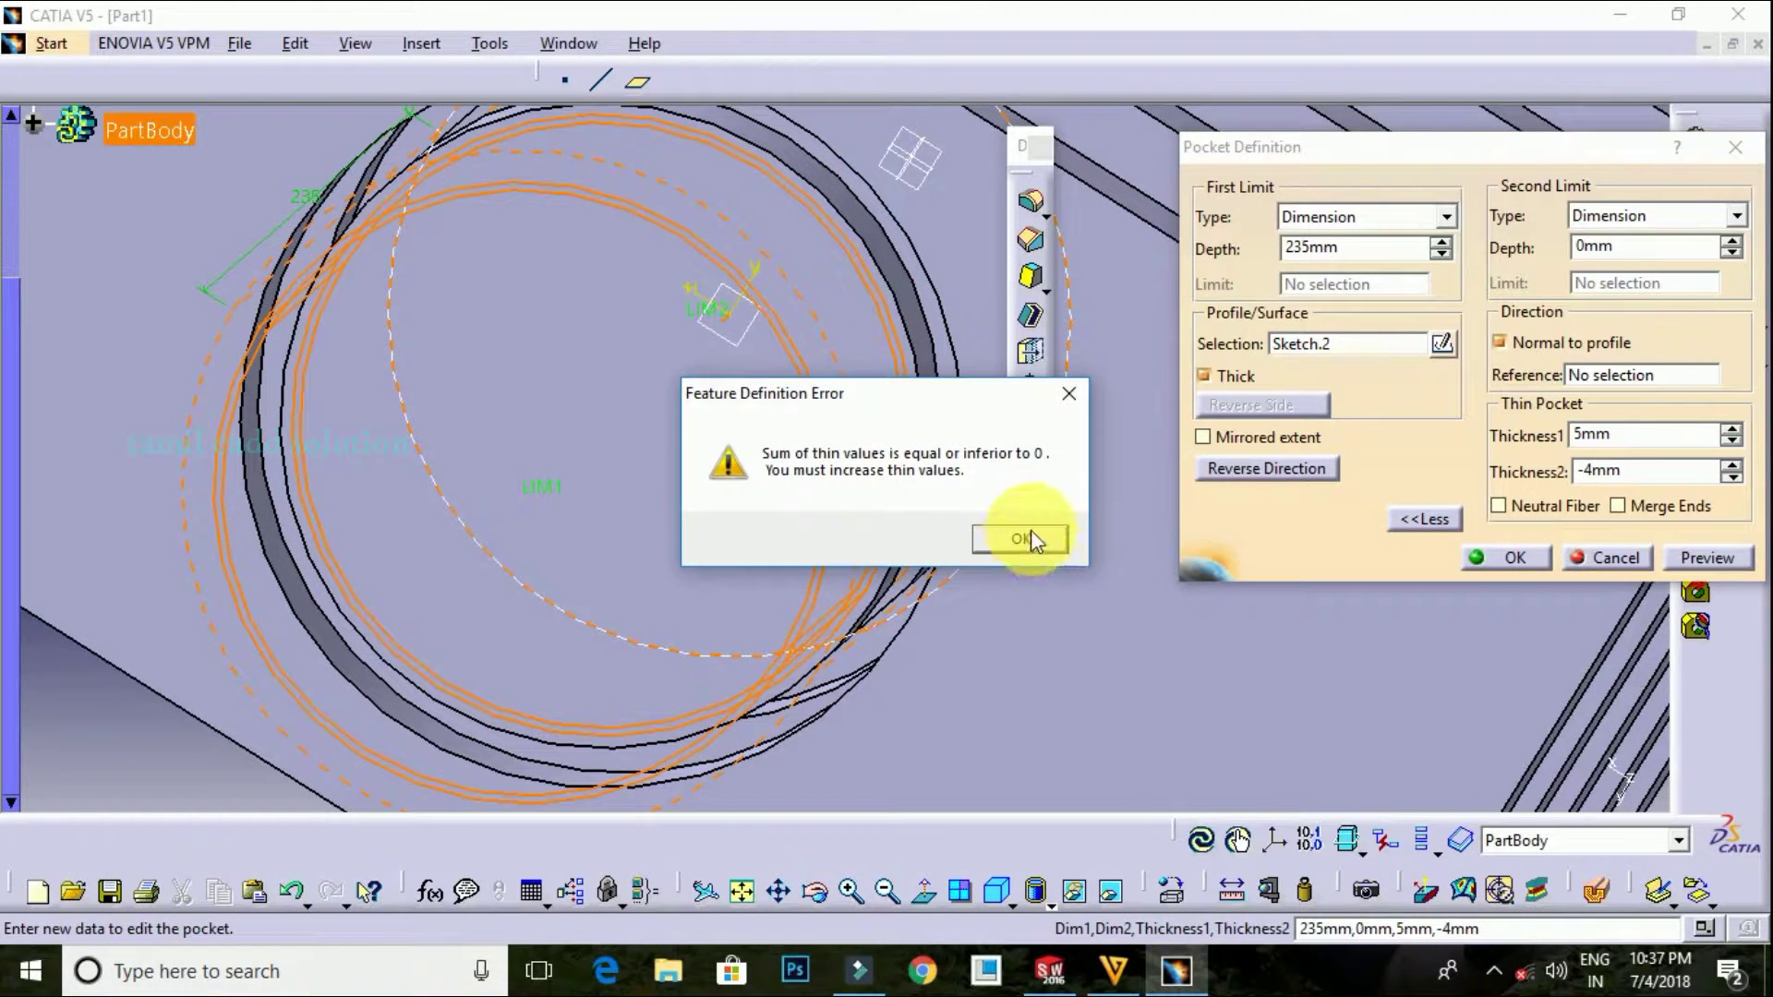
left_click(1026, 537)
left_click(1732, 477)
left_click(1732, 466)
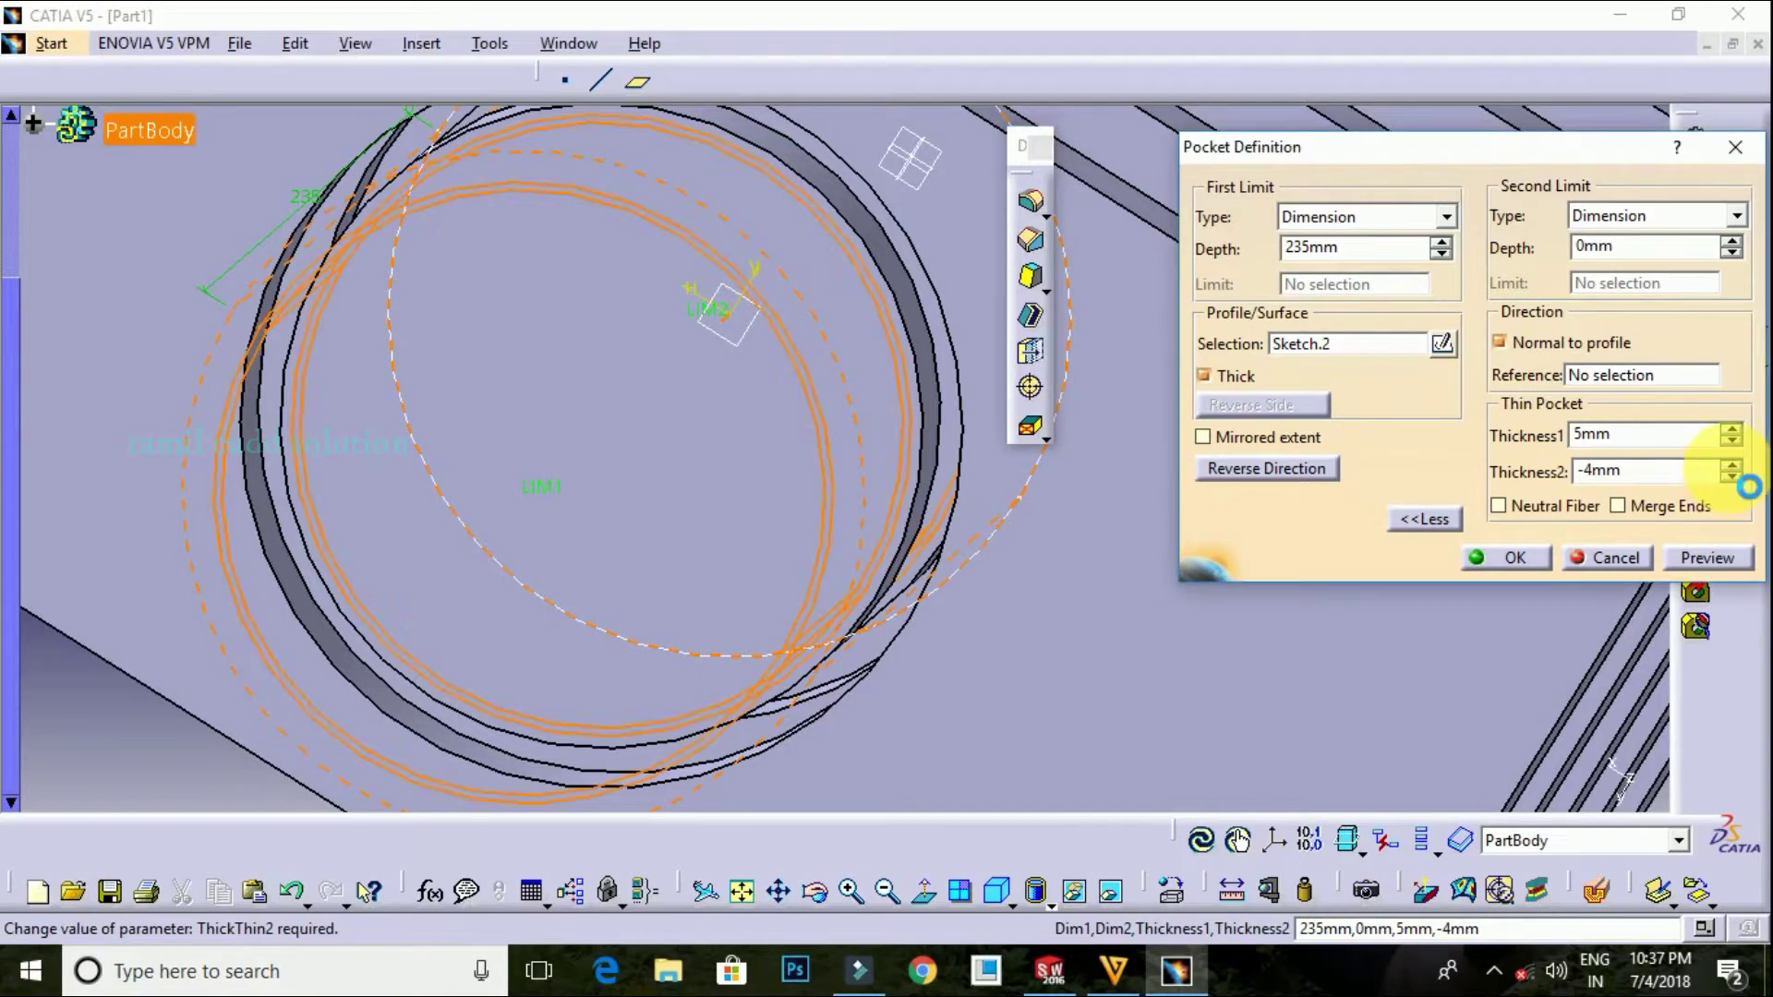
left_click(1707, 557)
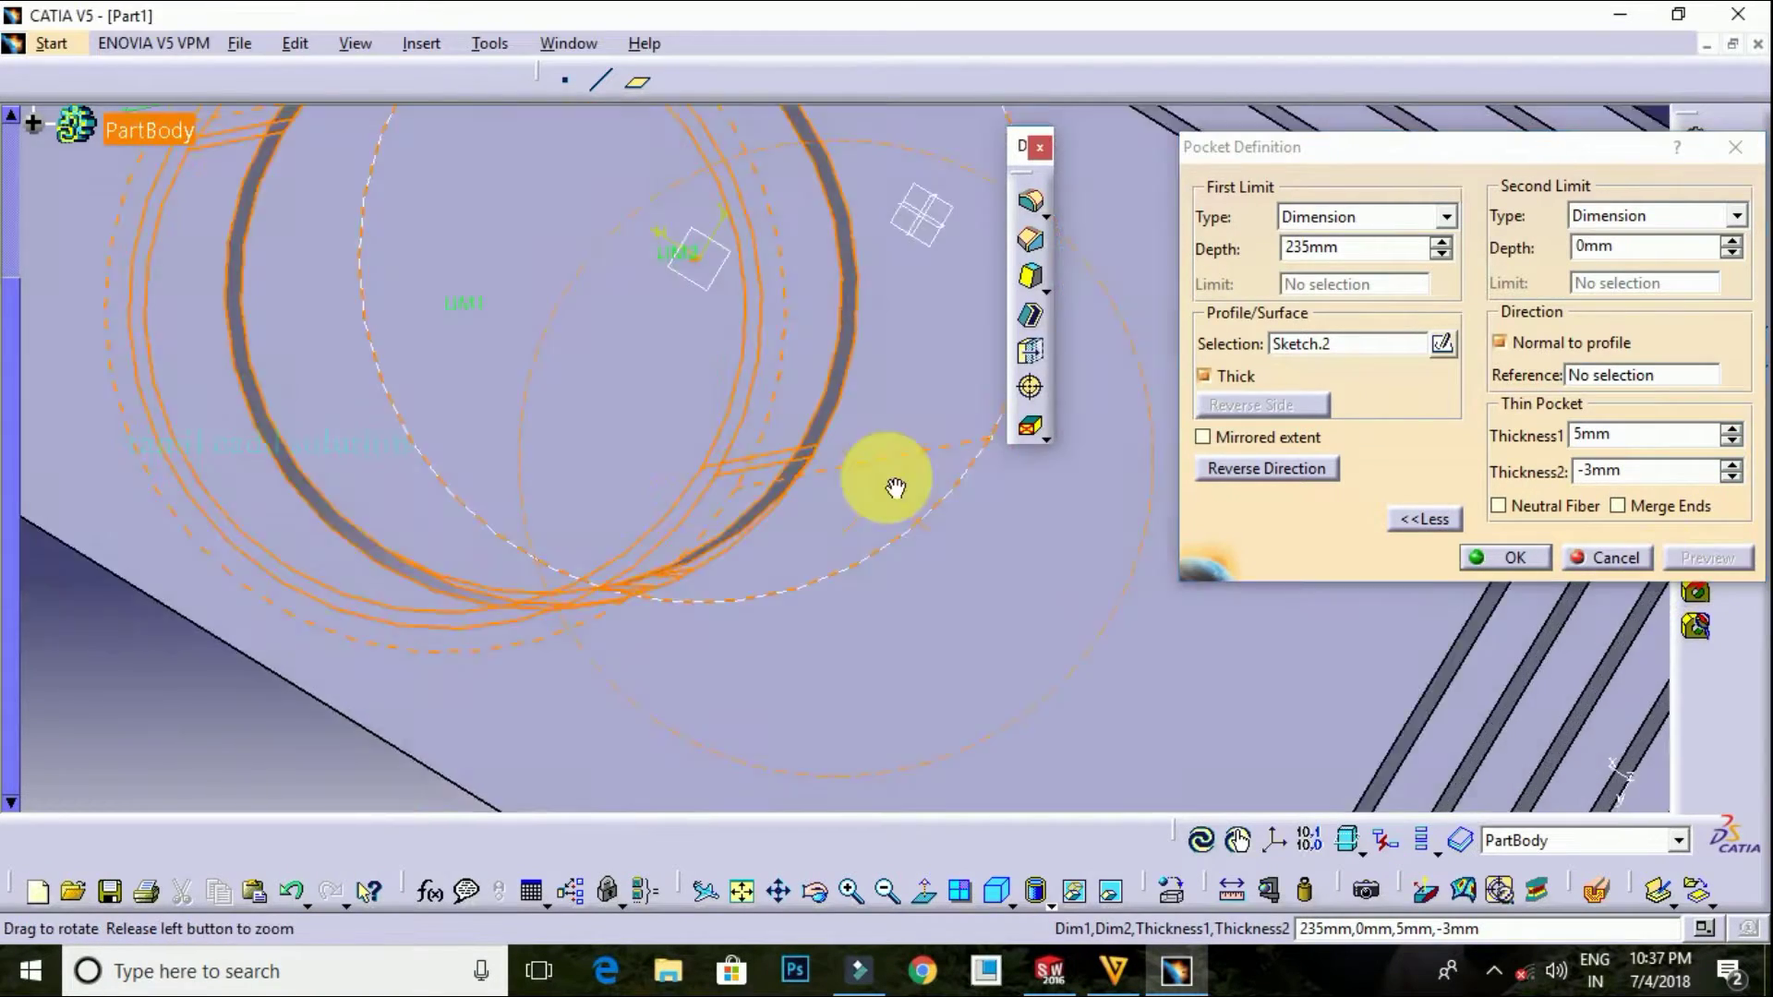
middle_click_drag(909, 522, 950, 487)
Raise Thickness1 to 14mm, preview, then close the pocket definition without cutting
left_click(1733, 434)
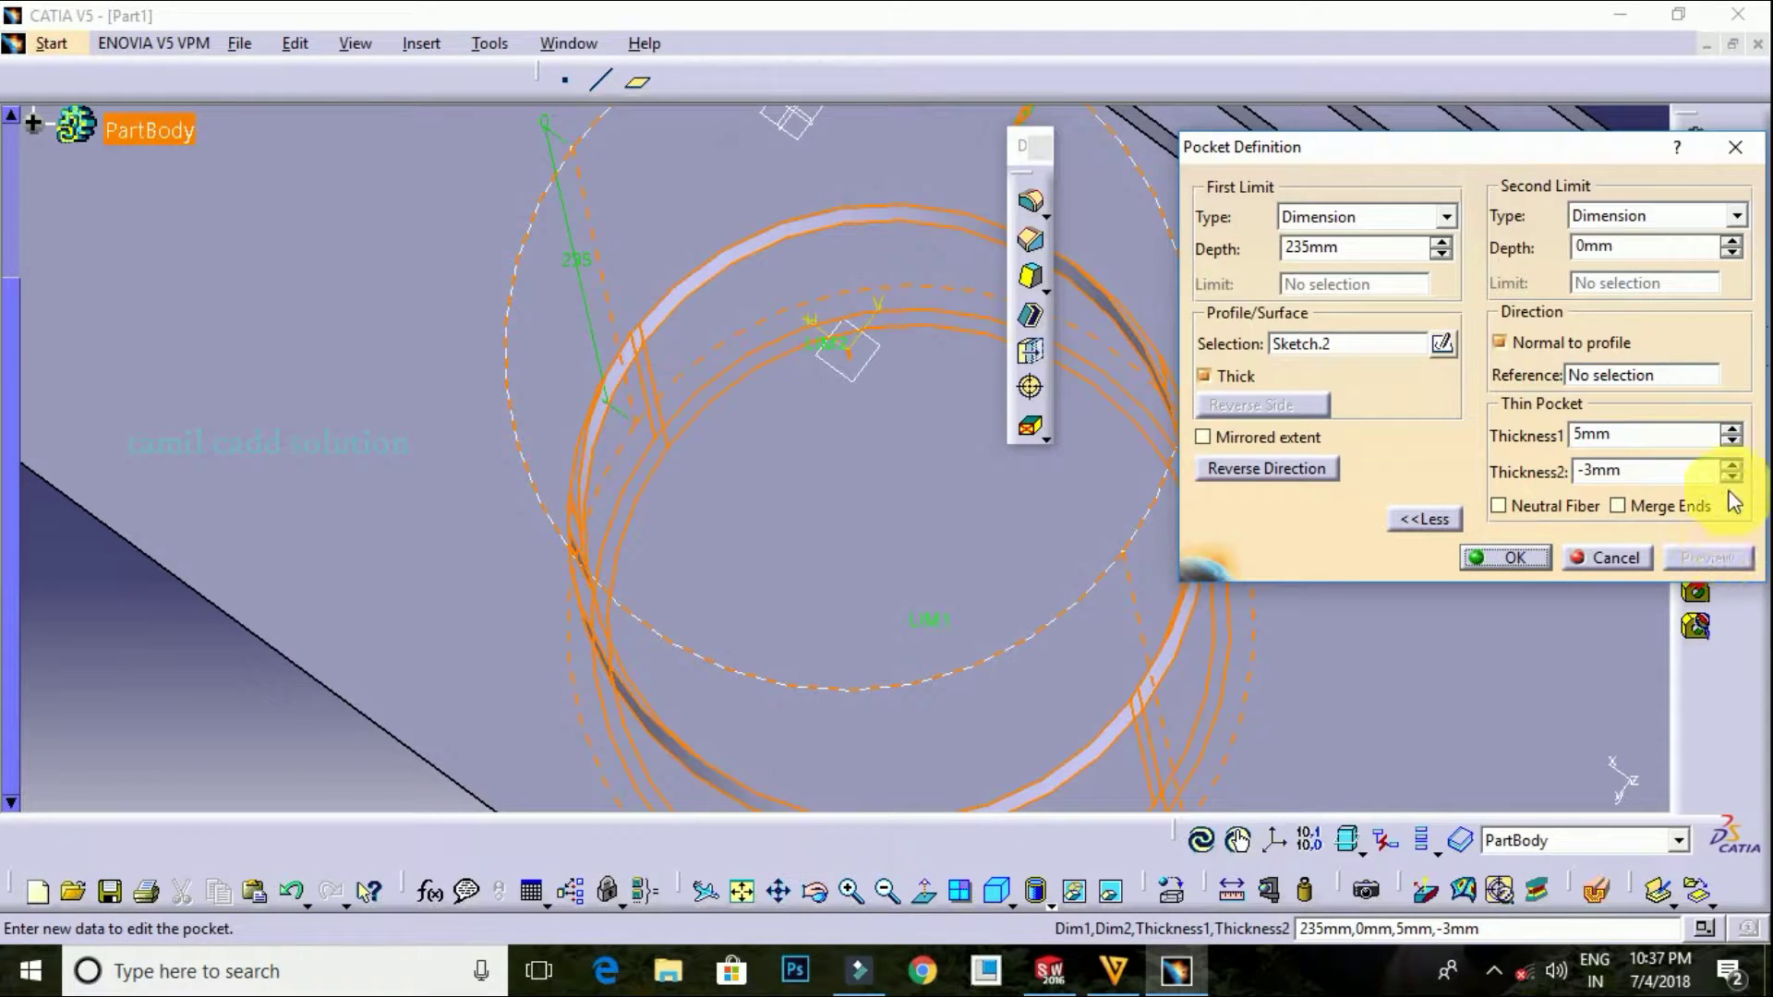
left_click(1731, 430)
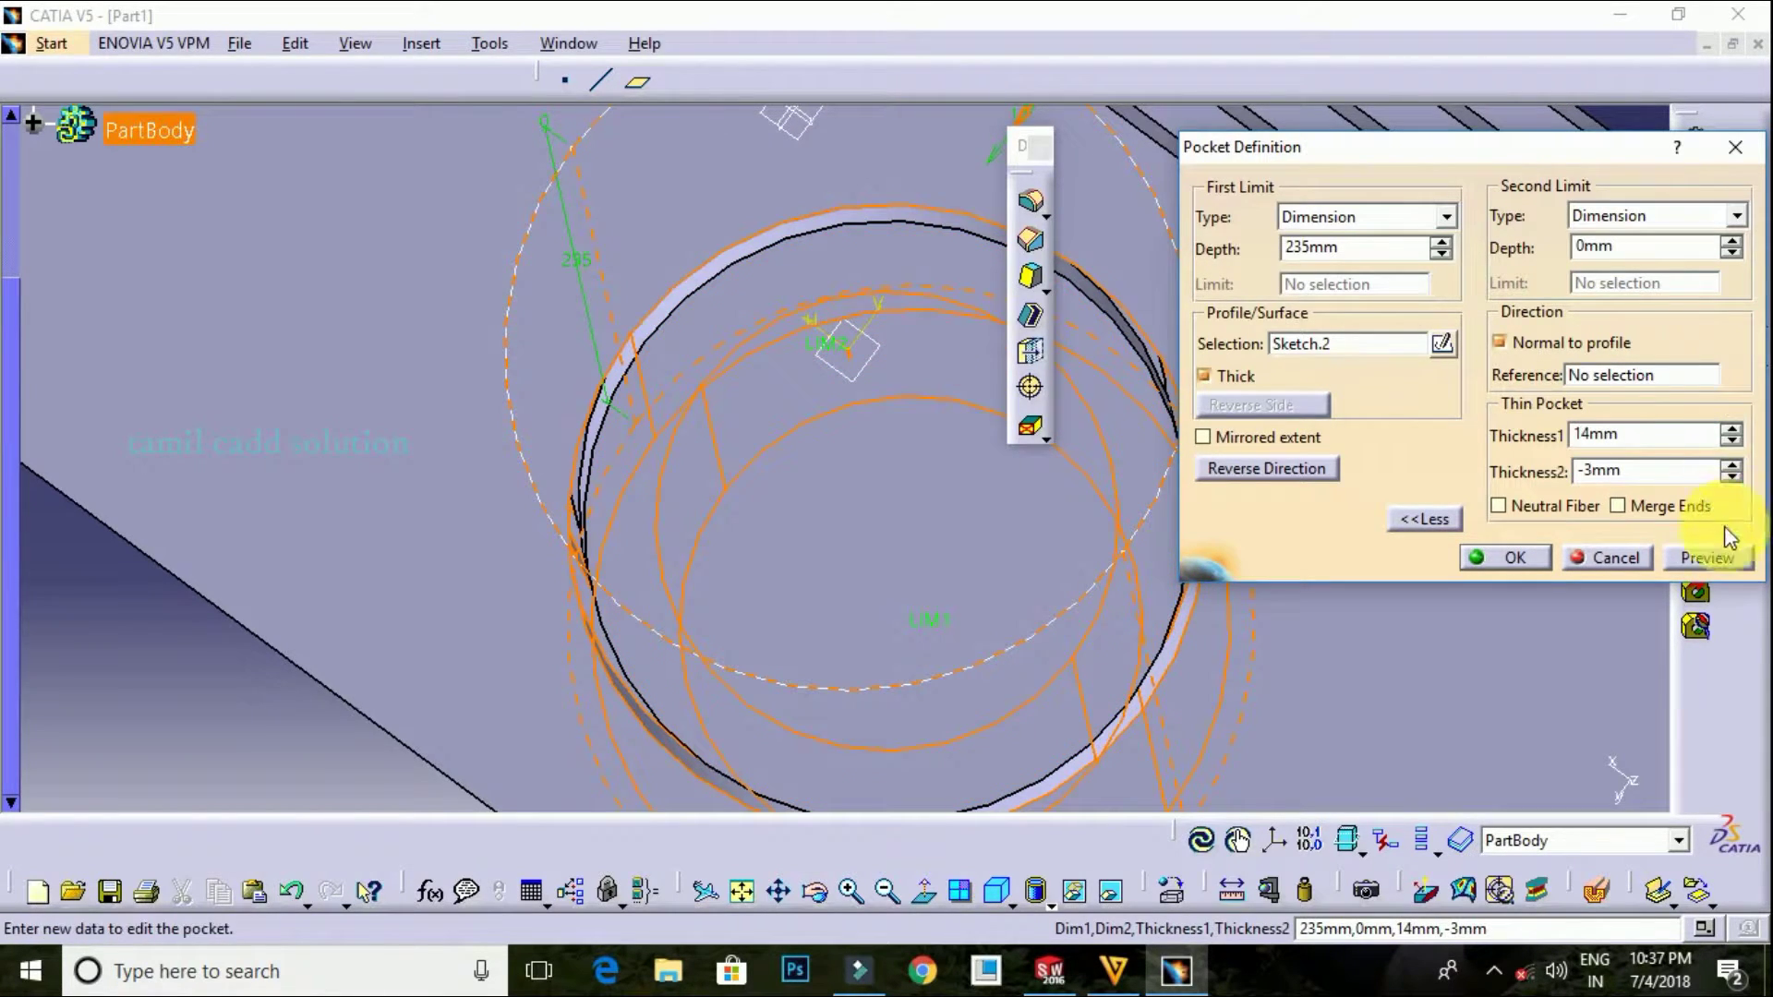
left_click(1716, 565)
mouse_move(1154, 536)
middle_mouse_down()
mouse_move(1035, 495)
mouse_move(1048, 427)
mouse_move(842, 418)
mouse_move(693, 752)
mouse_move(712, 502)
middle_mouse_up()
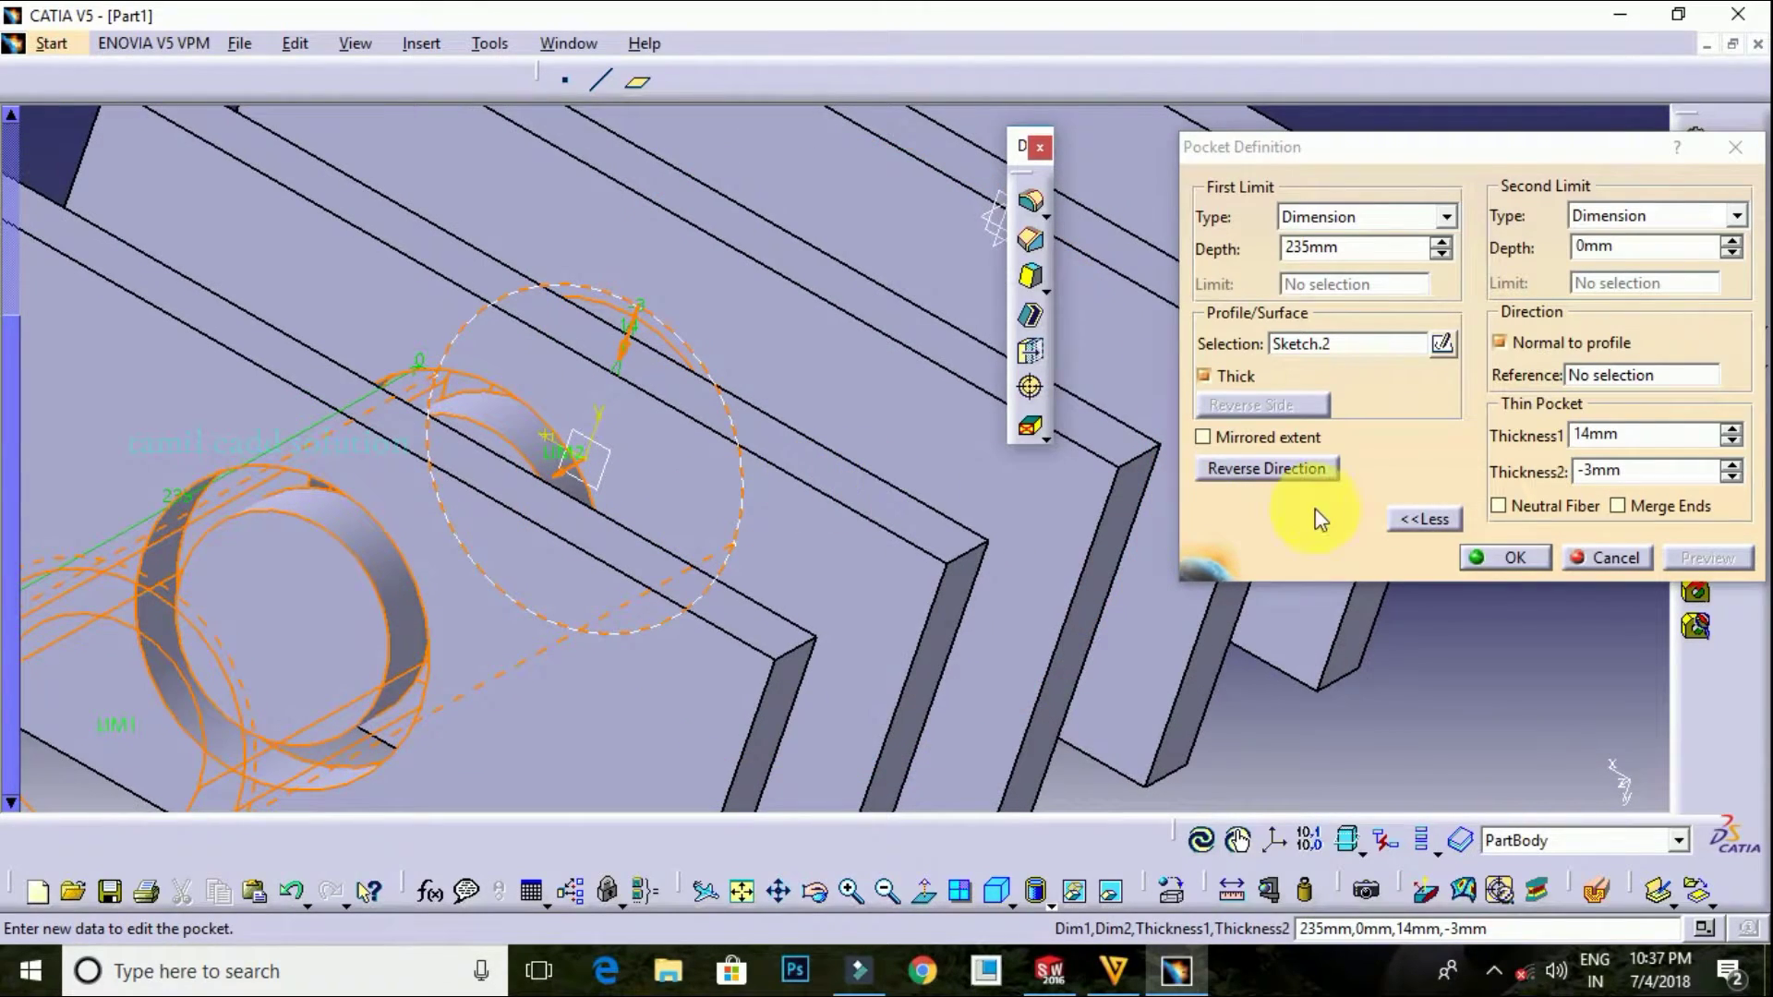
middle_click_drag(1460, 722, 1553, 597)
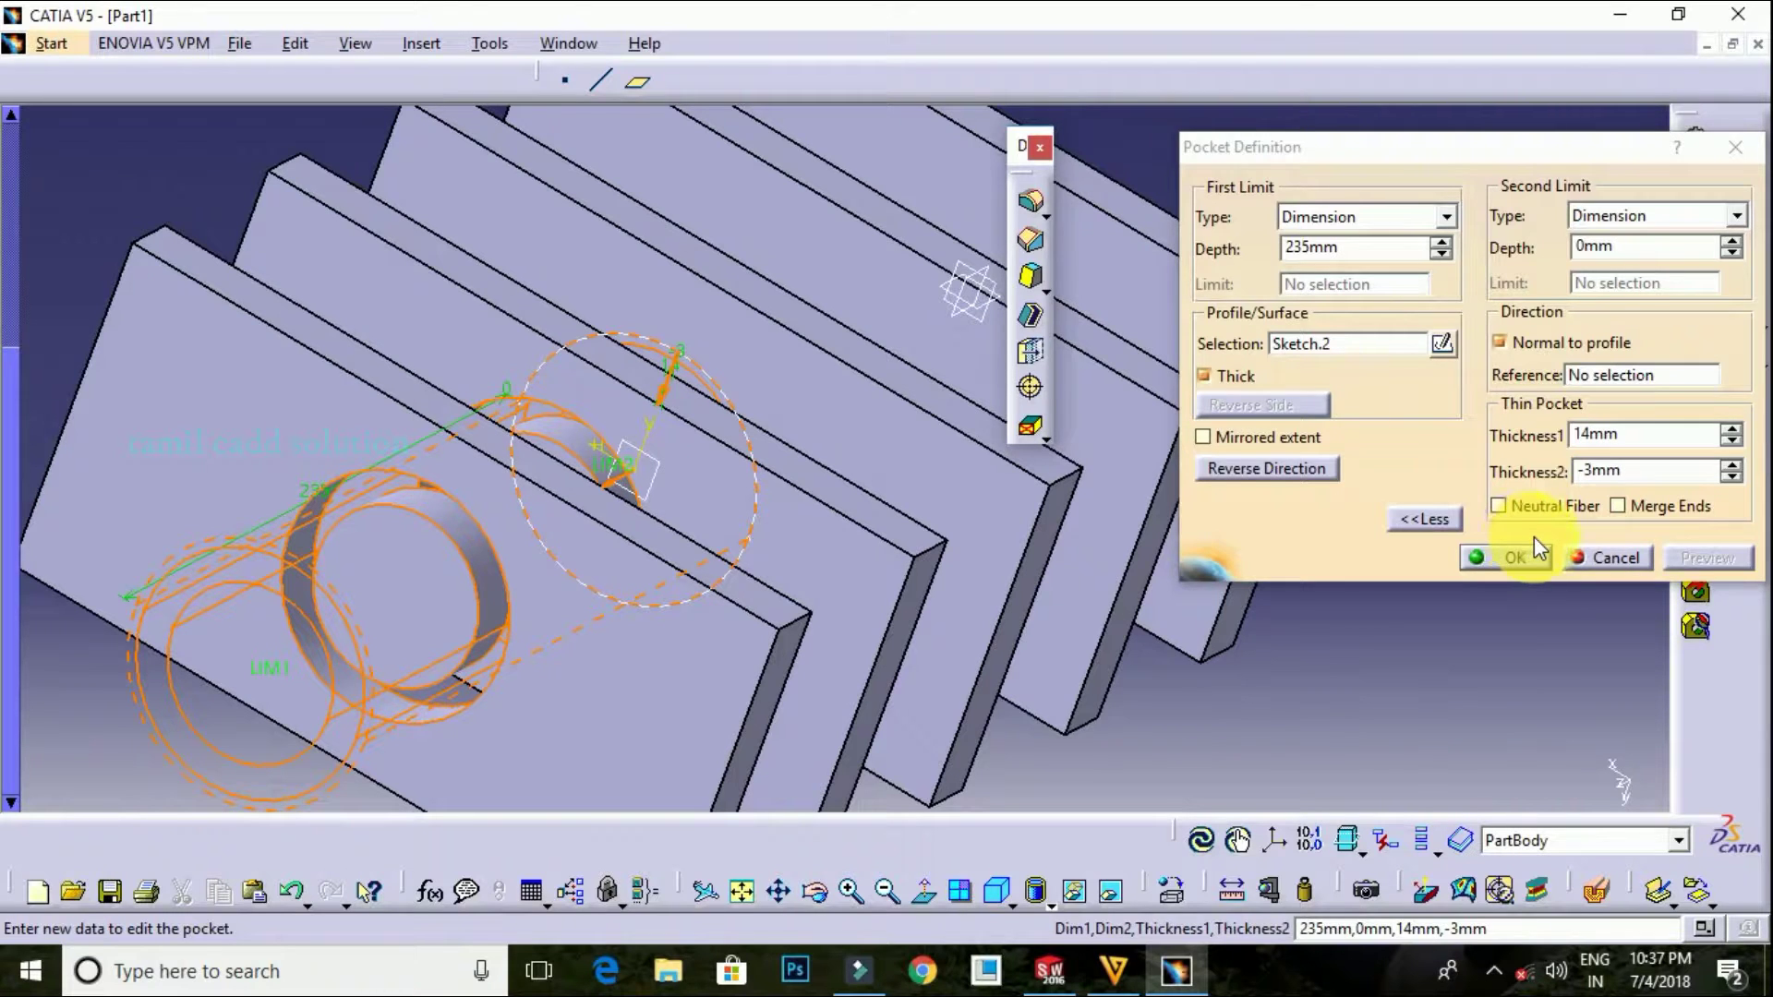
left_click(1610, 554)
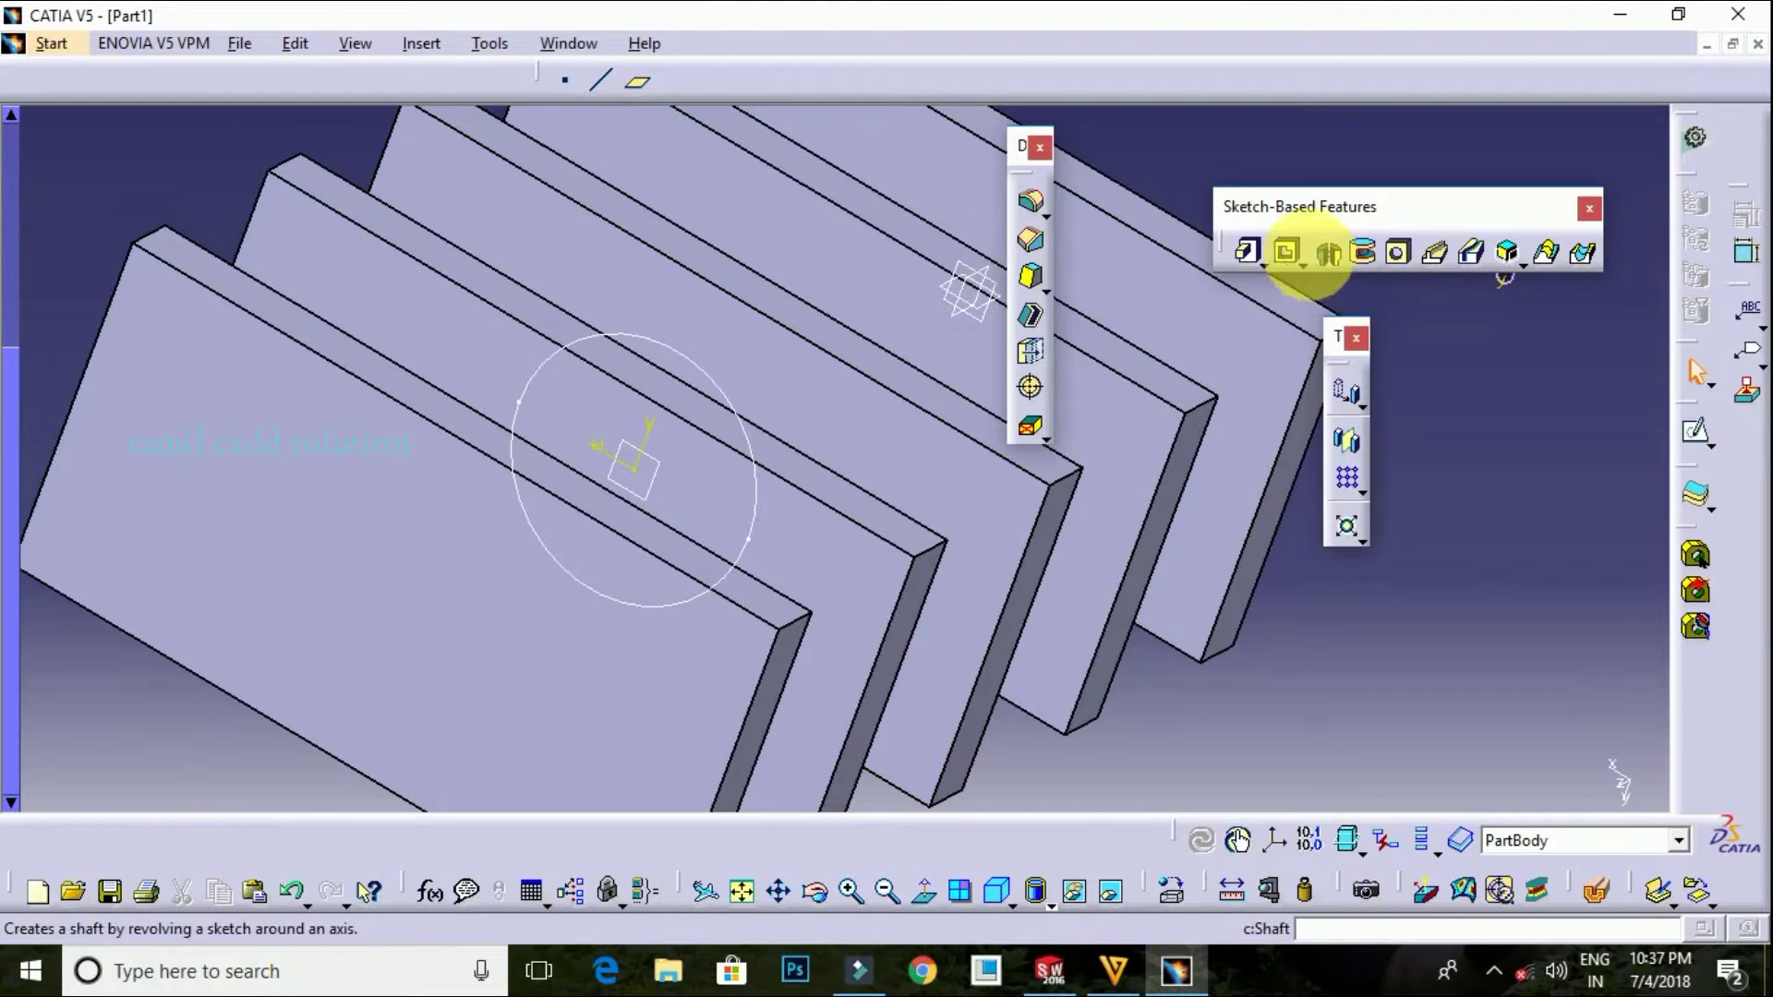
Define a reversed Sketch.2 pocket 210mm deep and preview it
left_click(1285, 251)
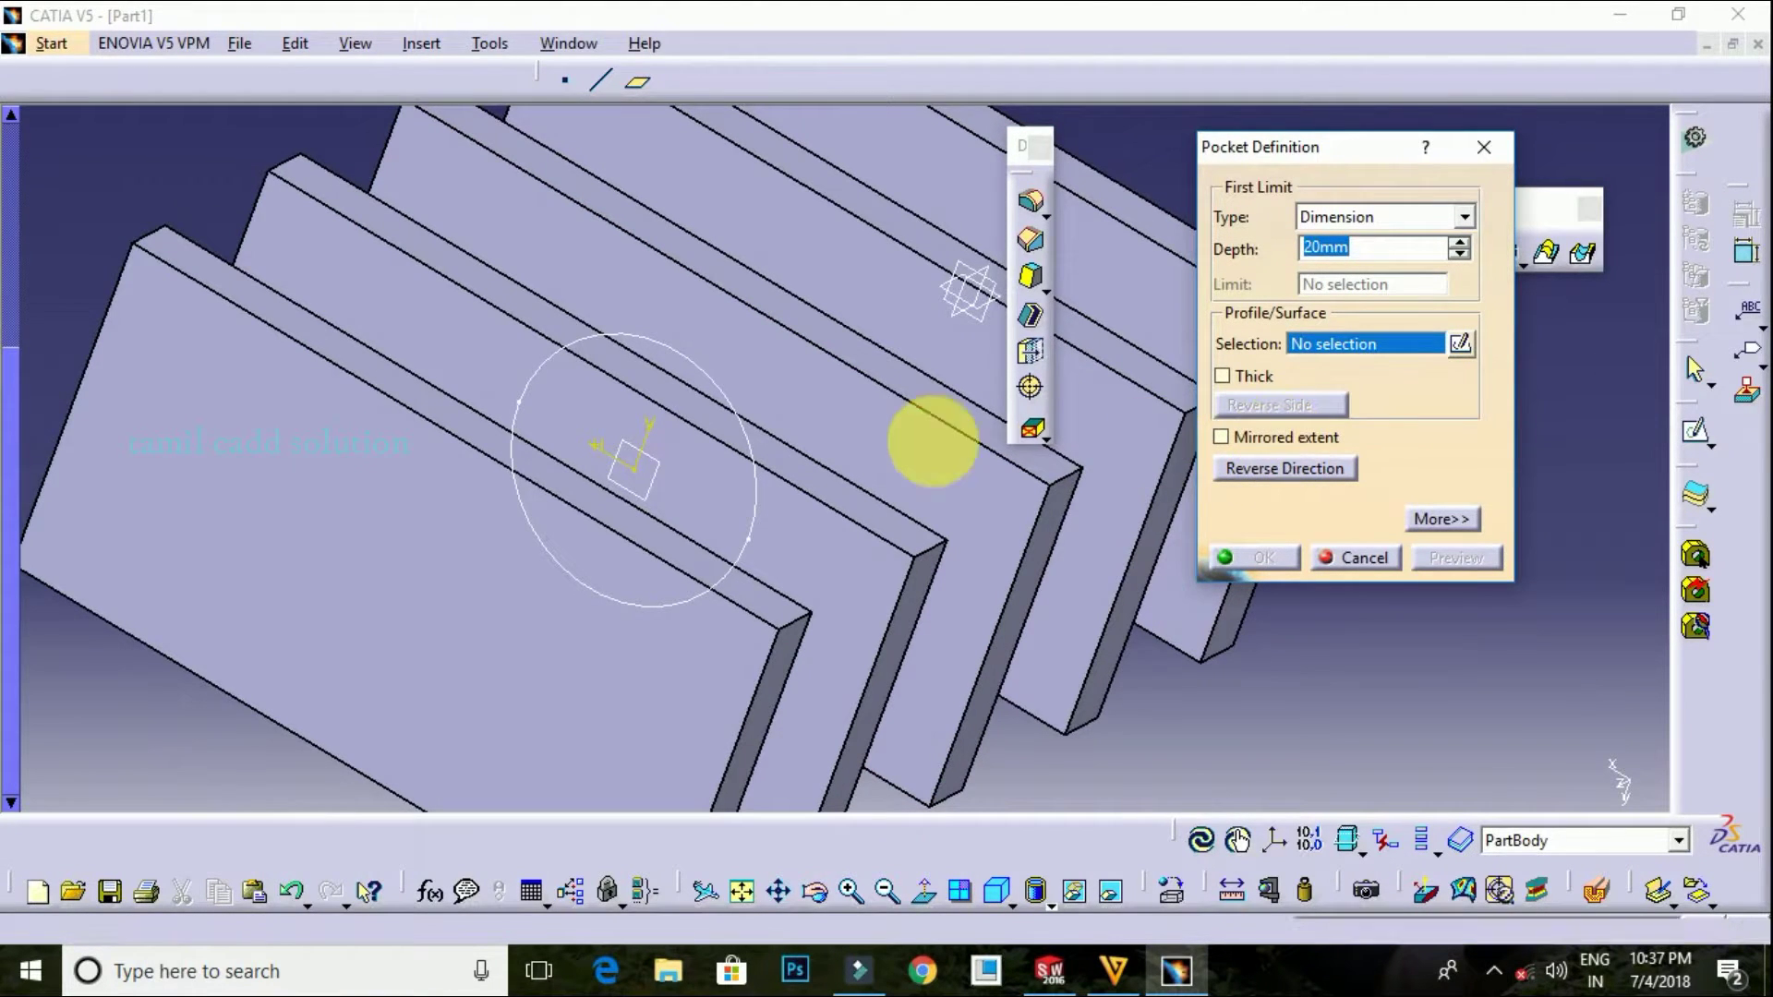
middle_click_drag(930, 435, 763, 515)
left_click(605, 462)
mouse_move(613, 455)
middle_mouse_down()
mouse_move(633, 348)
mouse_move(554, 387)
mouse_move(458, 547)
middle_mouse_up()
left_click(435, 589)
left_click_drag(591, 546, 1247, 503)
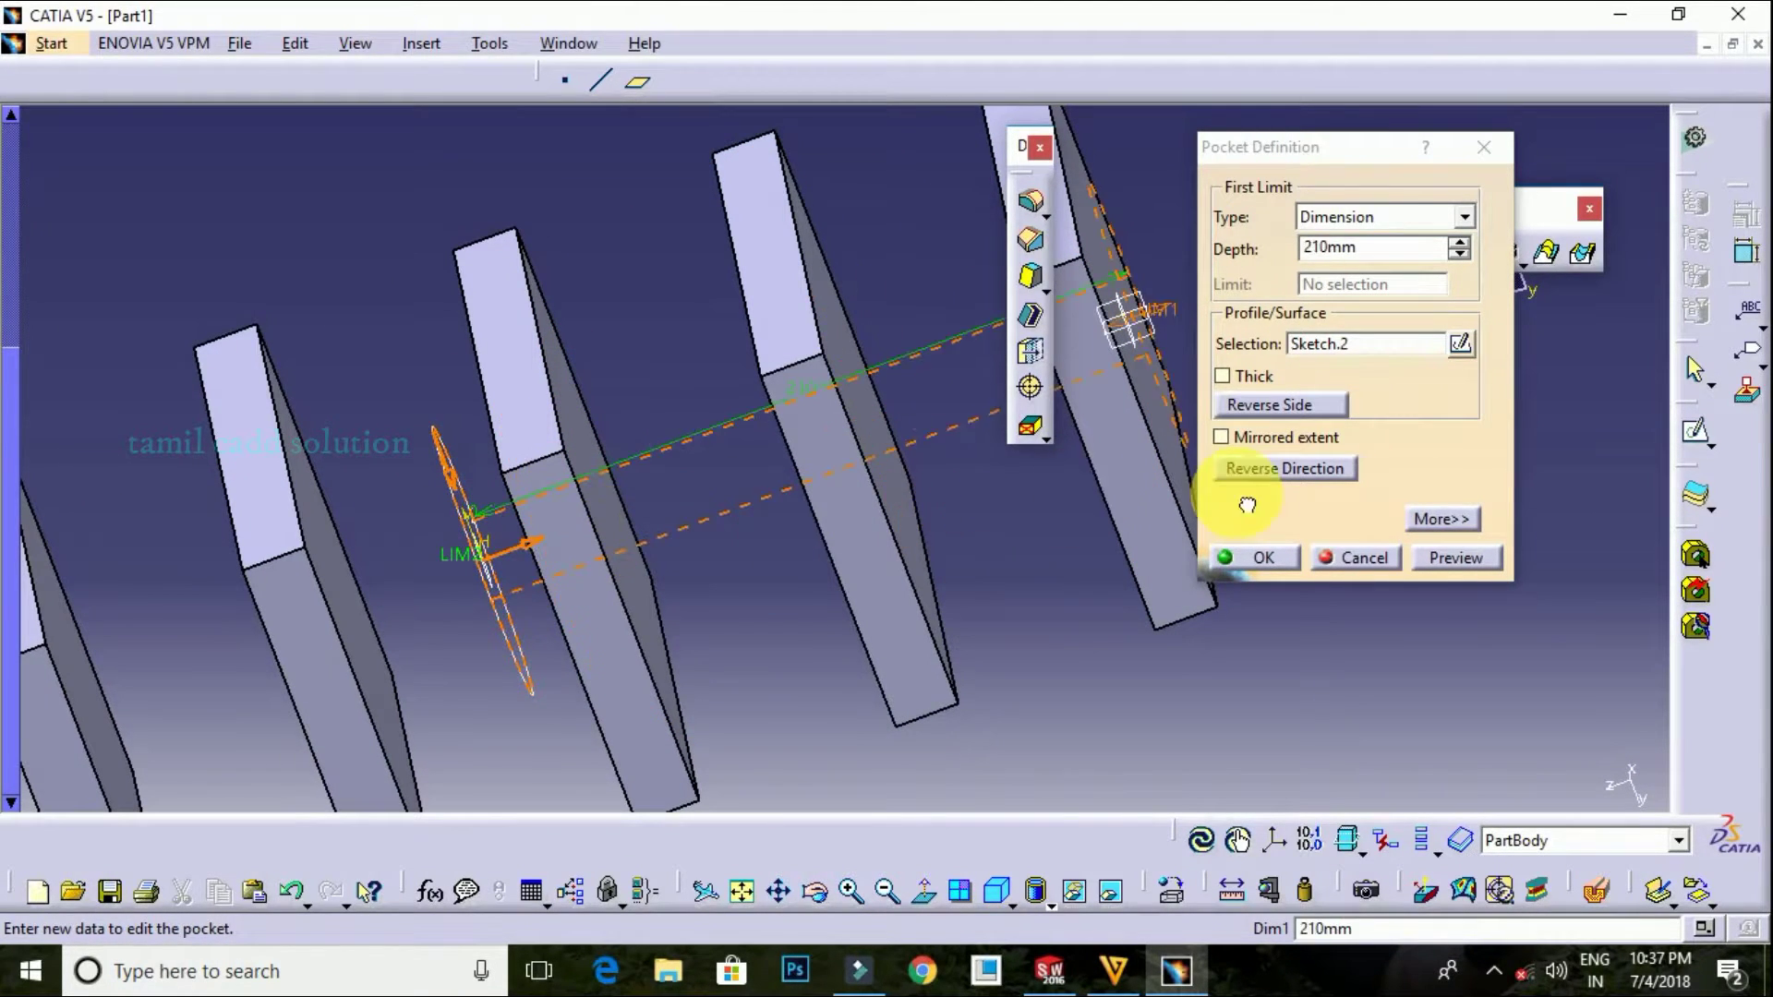
mouse_move(951, 515)
middle_mouse_down()
mouse_move(1180, 582)
mouse_move(1134, 551)
mouse_move(1056, 633)
middle_mouse_up()
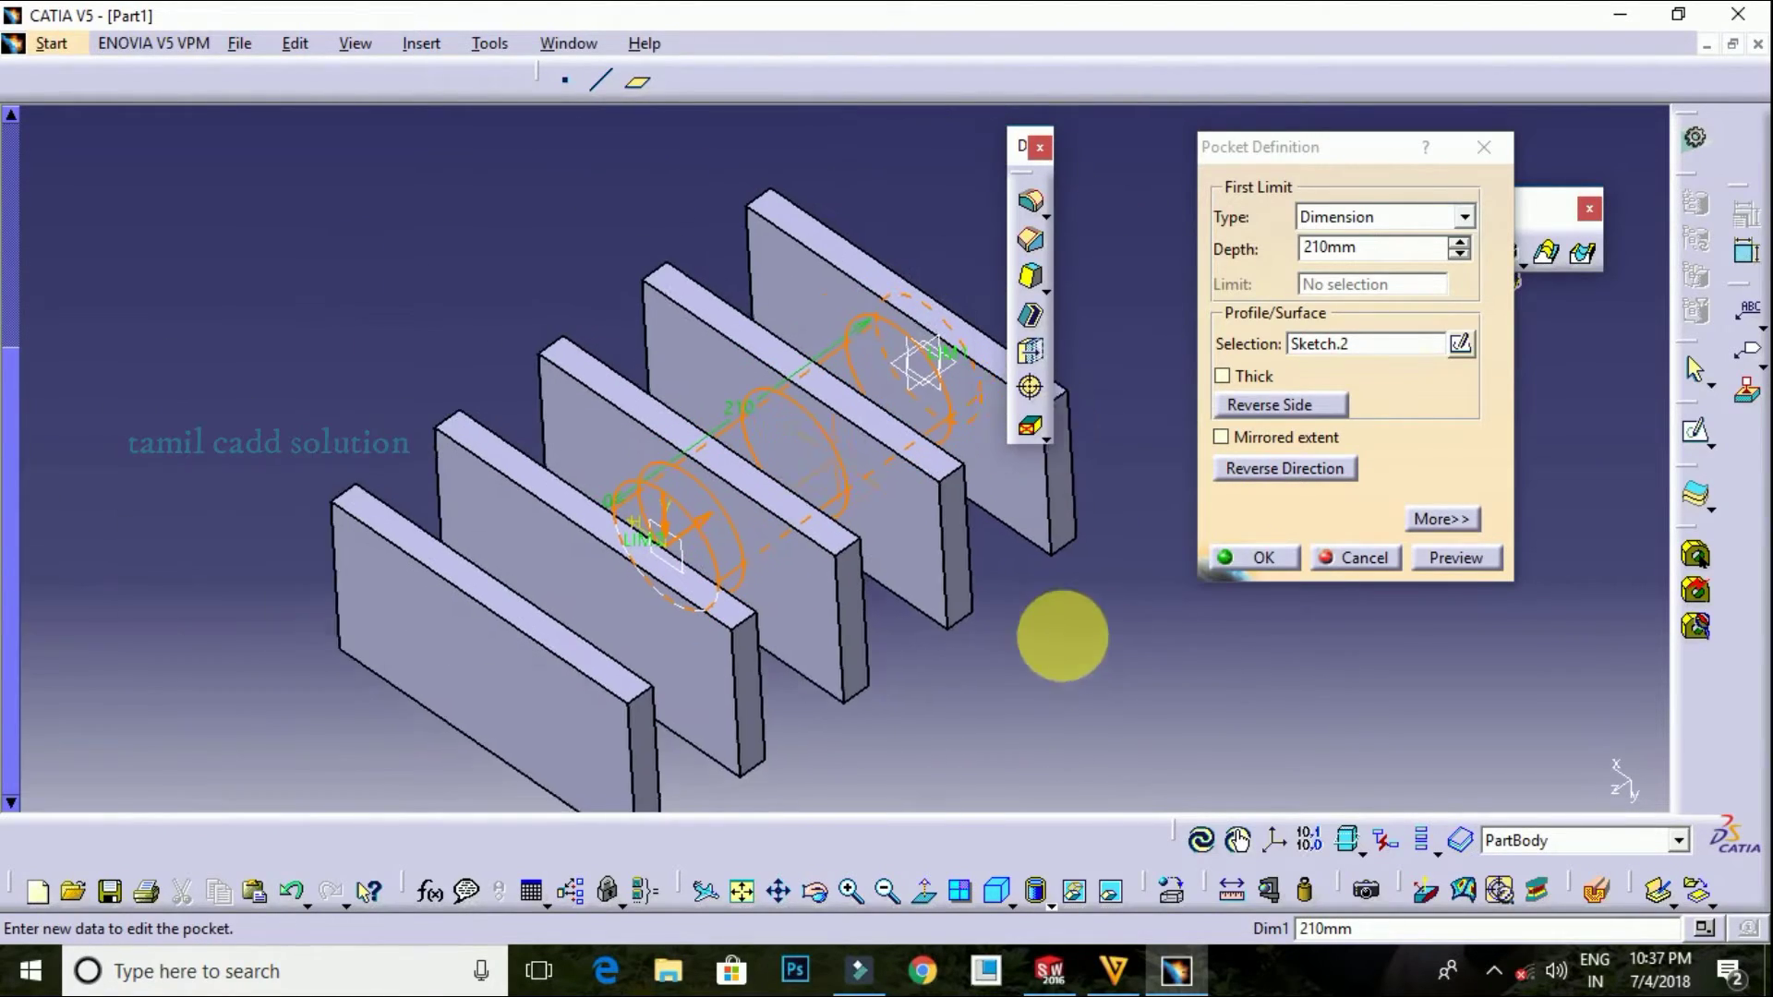
left_click(1451, 565)
mouse_move(961, 554)
middle_mouse_down()
mouse_move(791, 535)
mouse_move(673, 566)
mouse_move(757, 569)
middle_mouse_up()
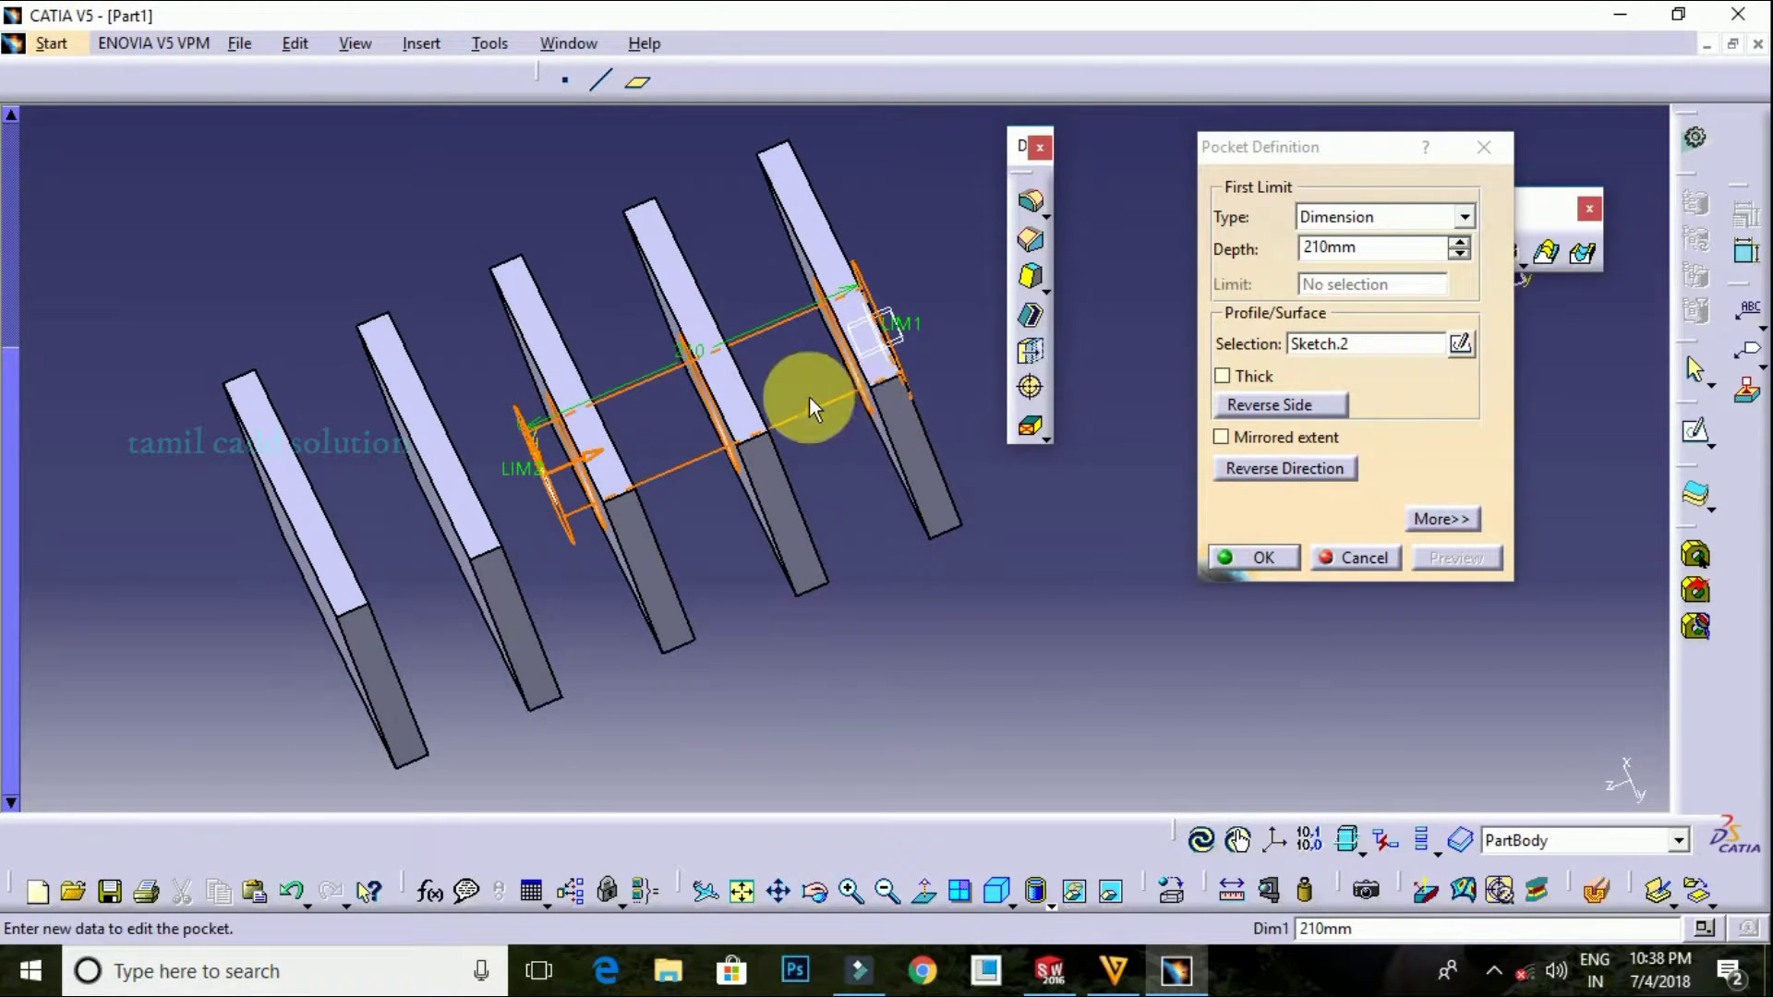
Make the pocket a mirrored extent, create it, then undo it
left_click(1245, 437)
left_click(1455, 556)
mouse_move(788, 803)
middle_mouse_down()
mouse_move(1039, 547)
mouse_move(1039, 627)
middle_mouse_up()
left_click(1255, 556)
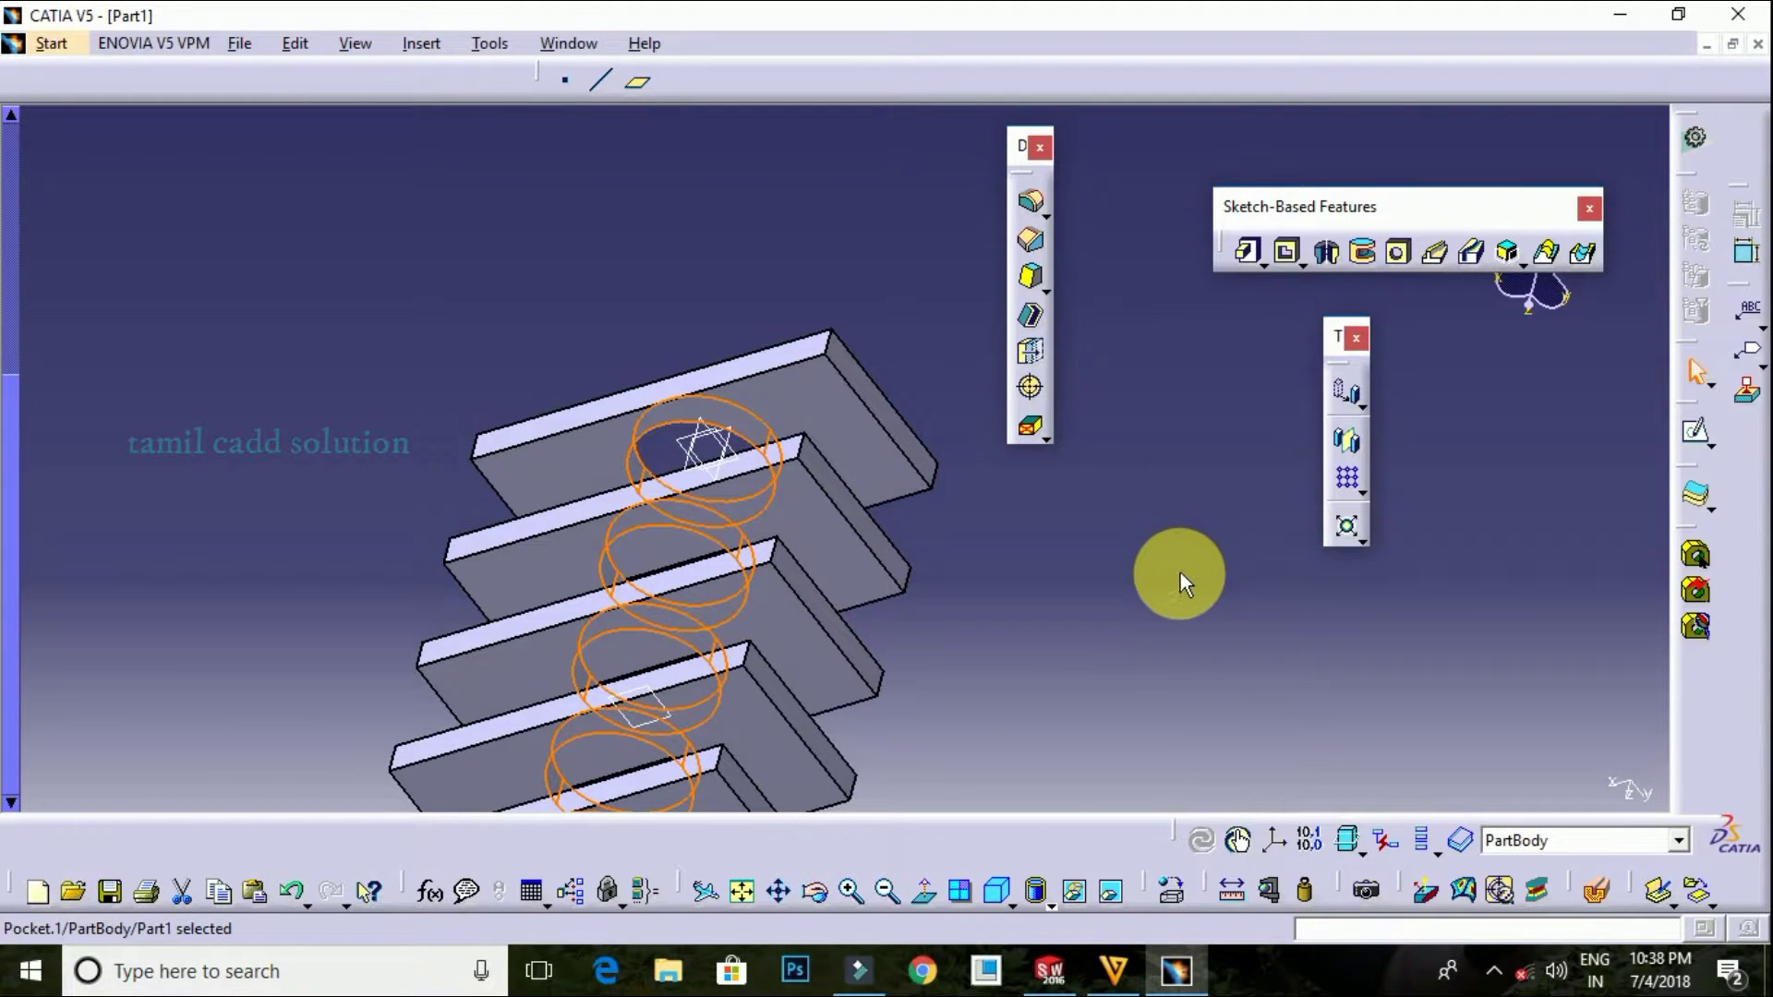
key("ctrl+z")
key("ctrl+z")
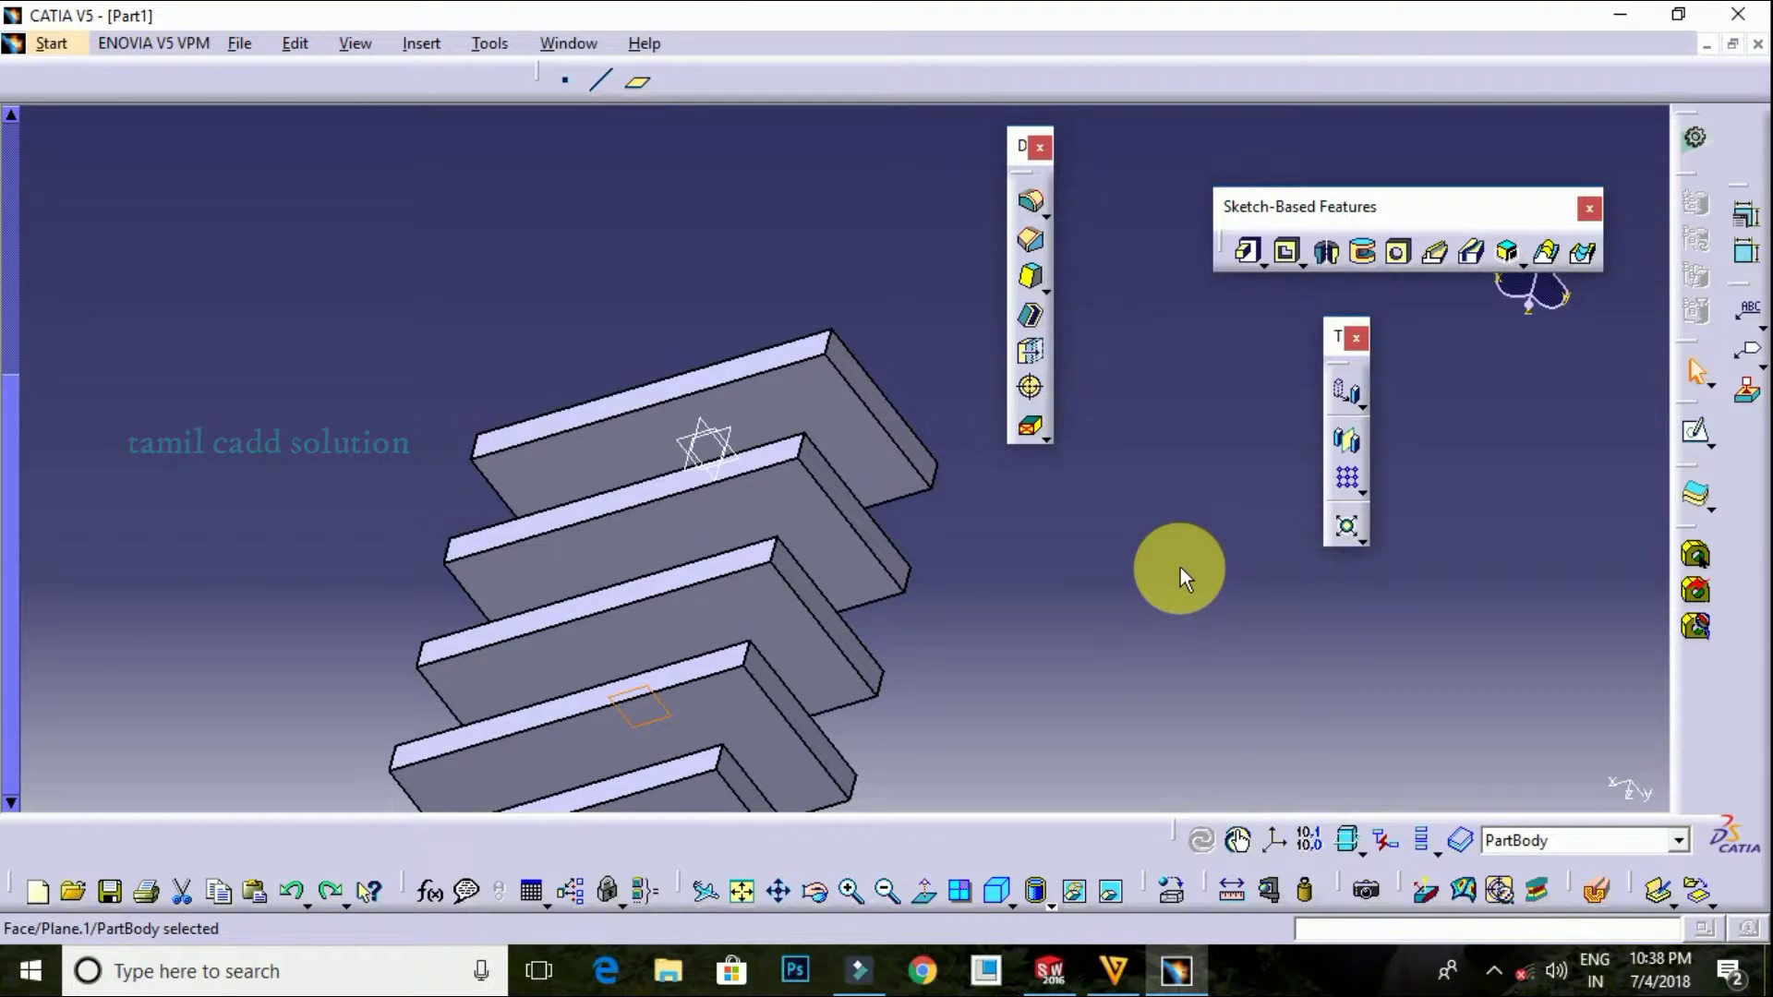
key("ctrl+y")
mouse_move(1139, 568)
middle_mouse_down()
mouse_move(820, 357)
mouse_move(1121, 613)
mouse_move(1132, 598)
middle_mouse_up()
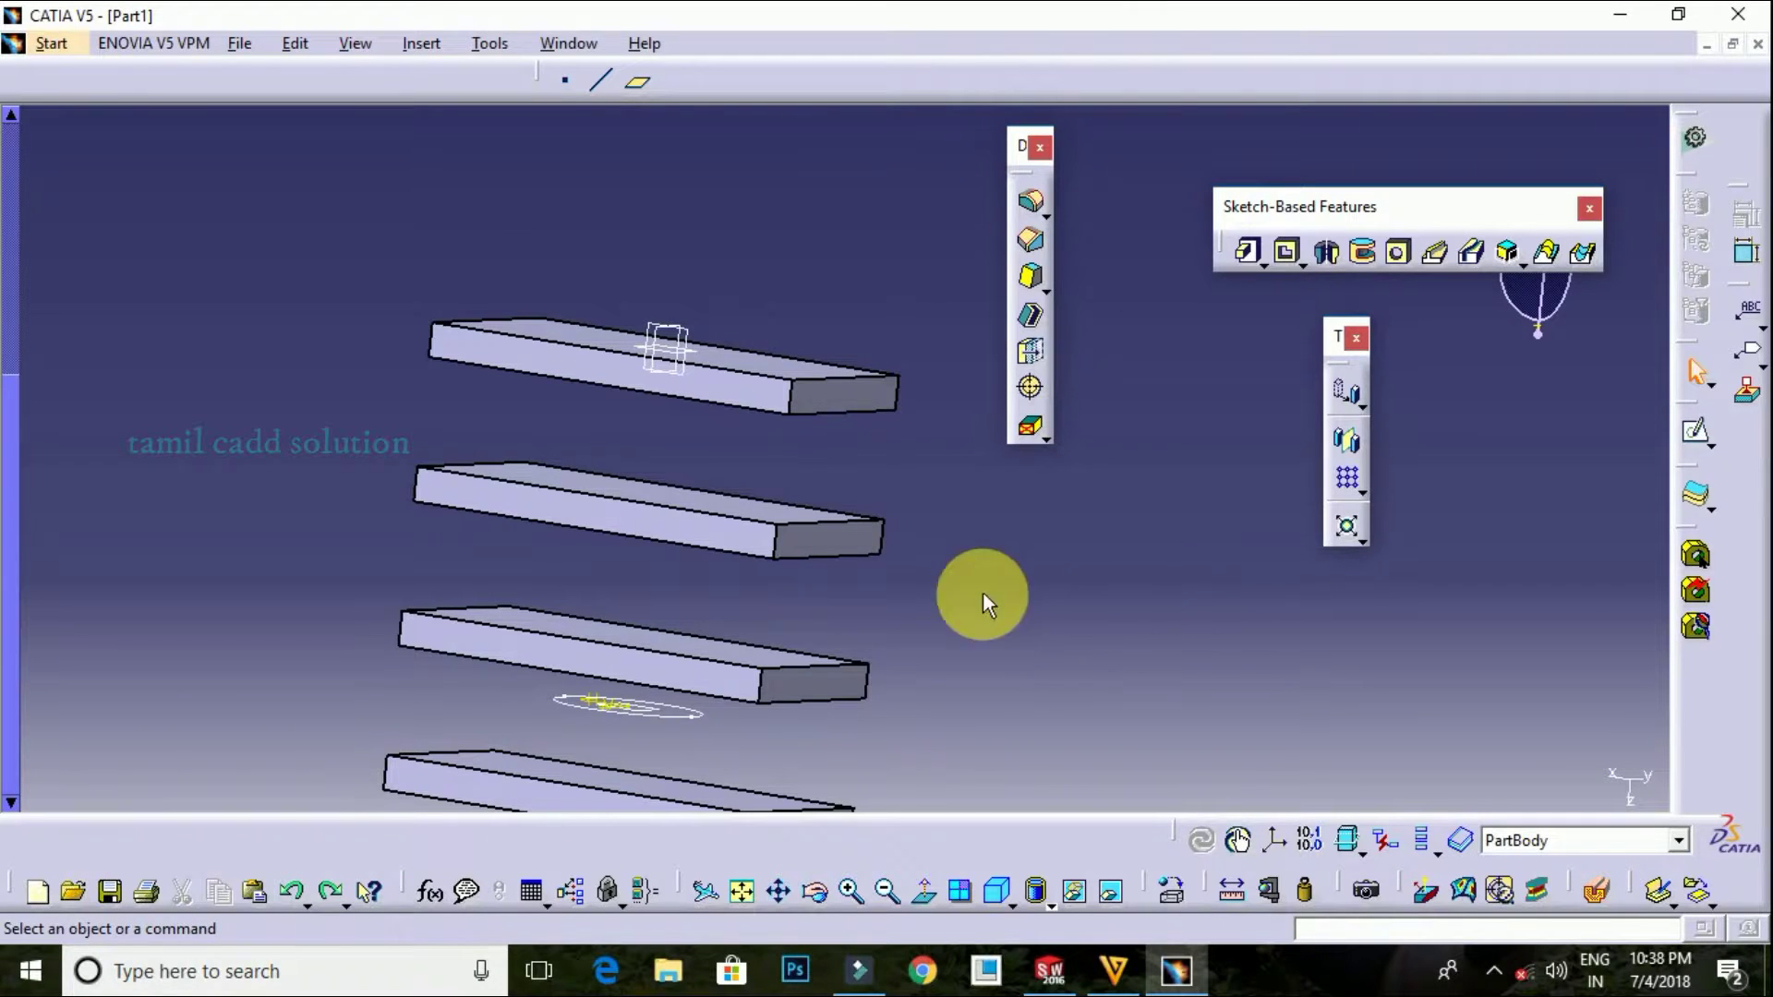
Delete the circle from the Sketch.2 circle sketch
double_click(673, 716)
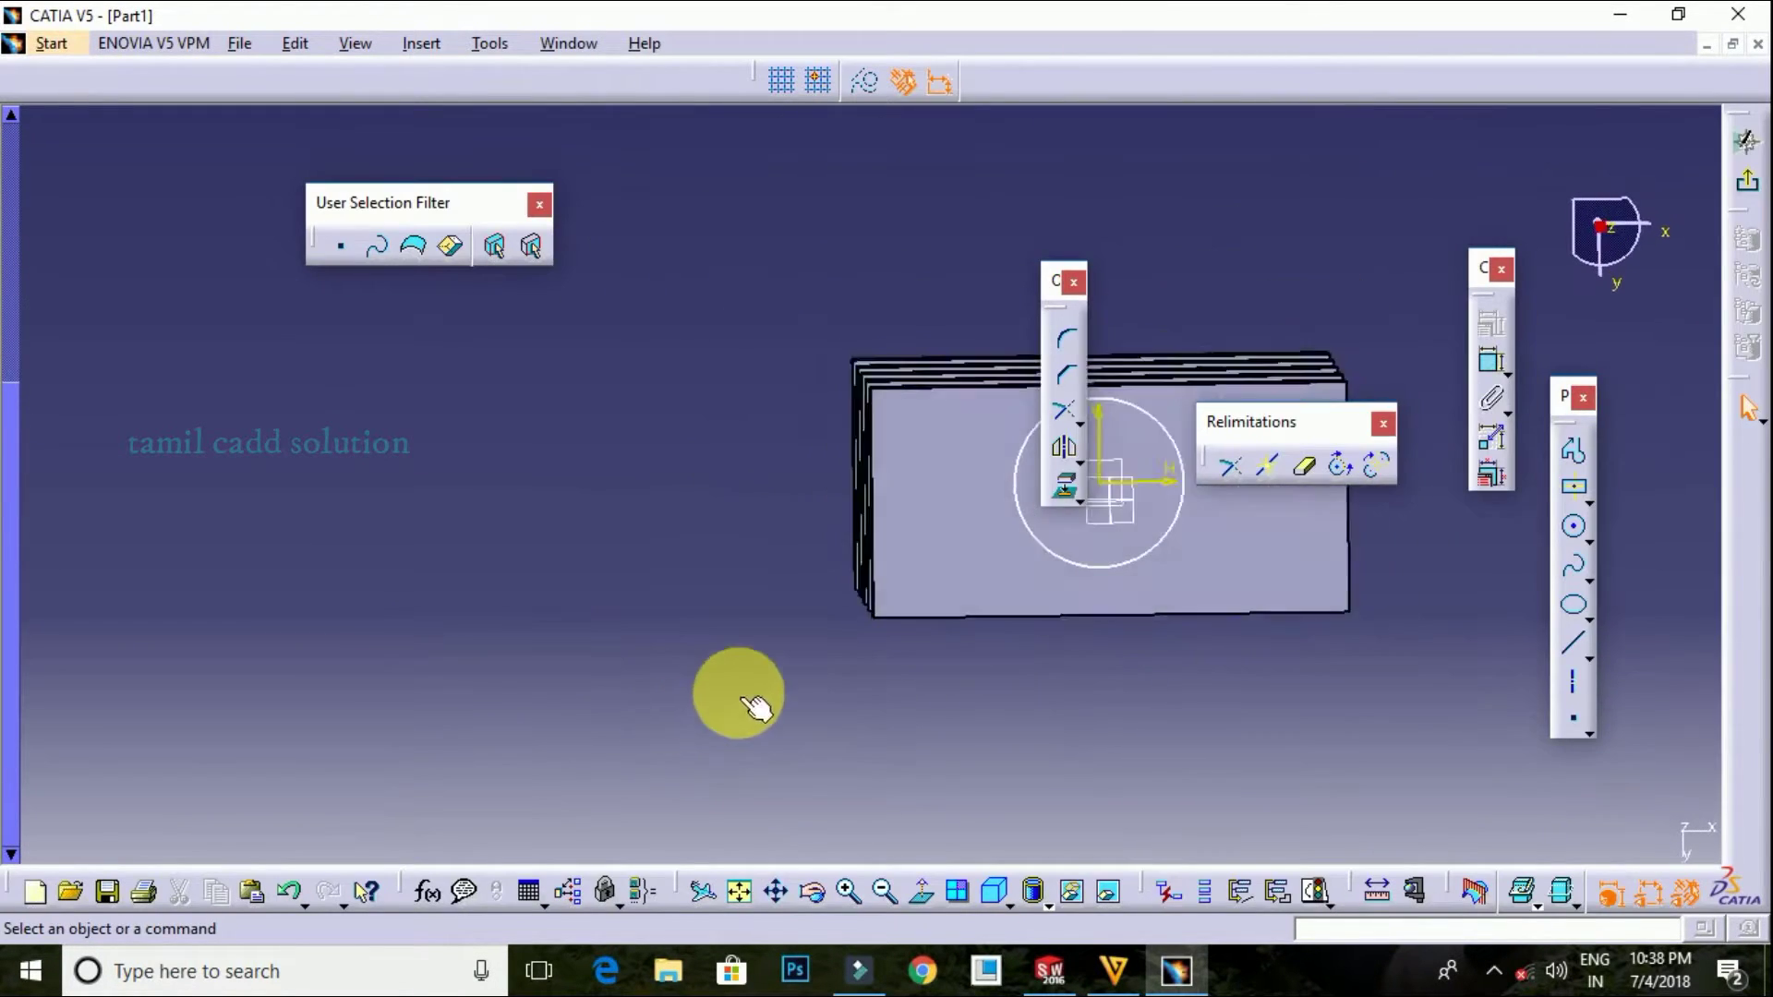
left_click(1086, 582)
key("Delete")
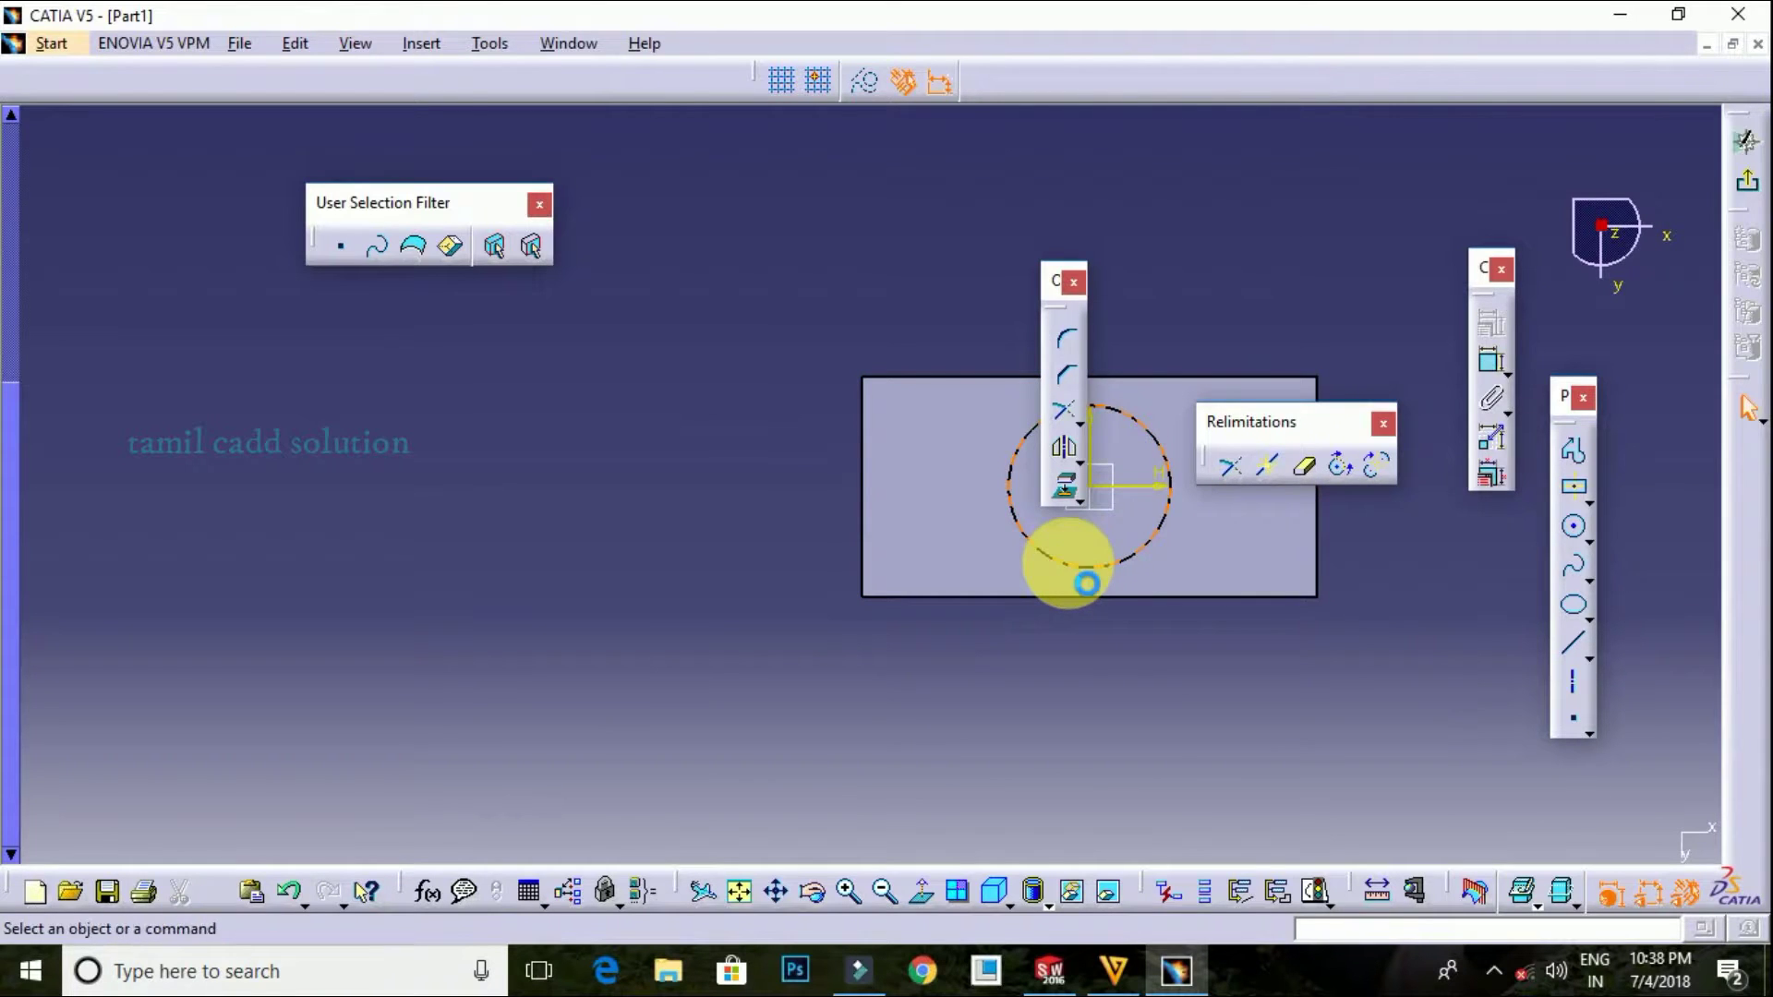
left_click(1750, 184)
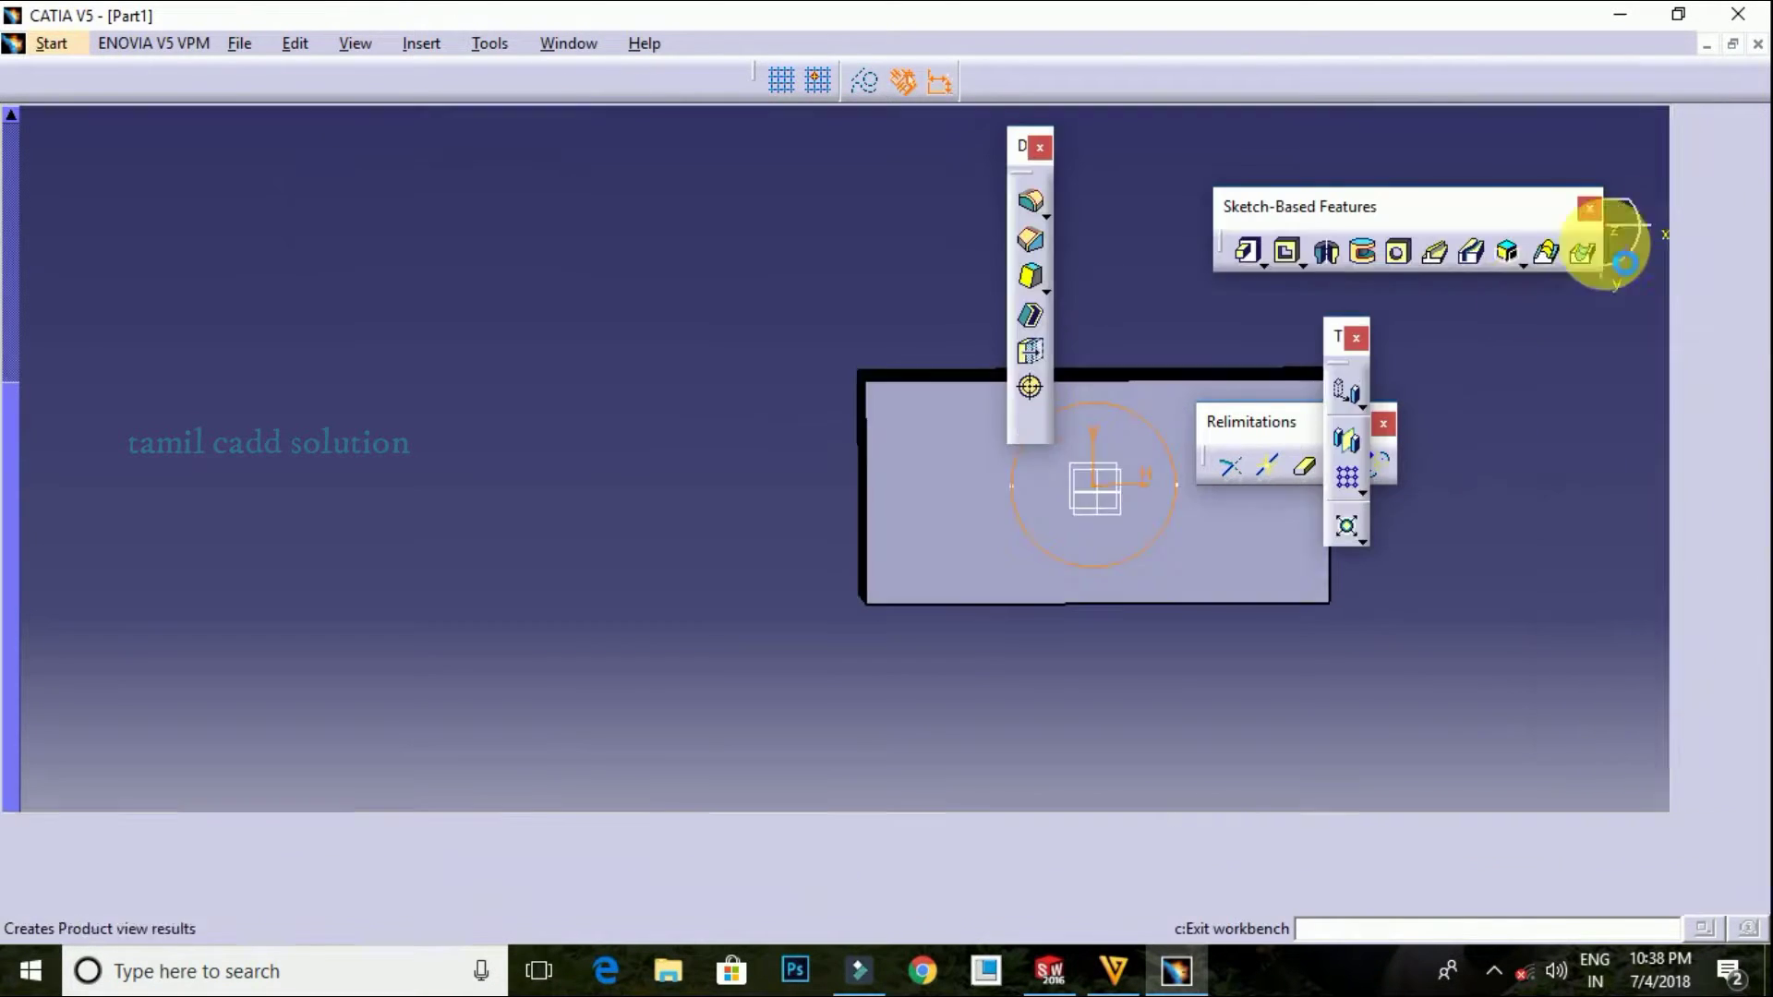
Sketch a horizontal line across the plate's broad front face
middle_click_drag(791, 317, 794, 681)
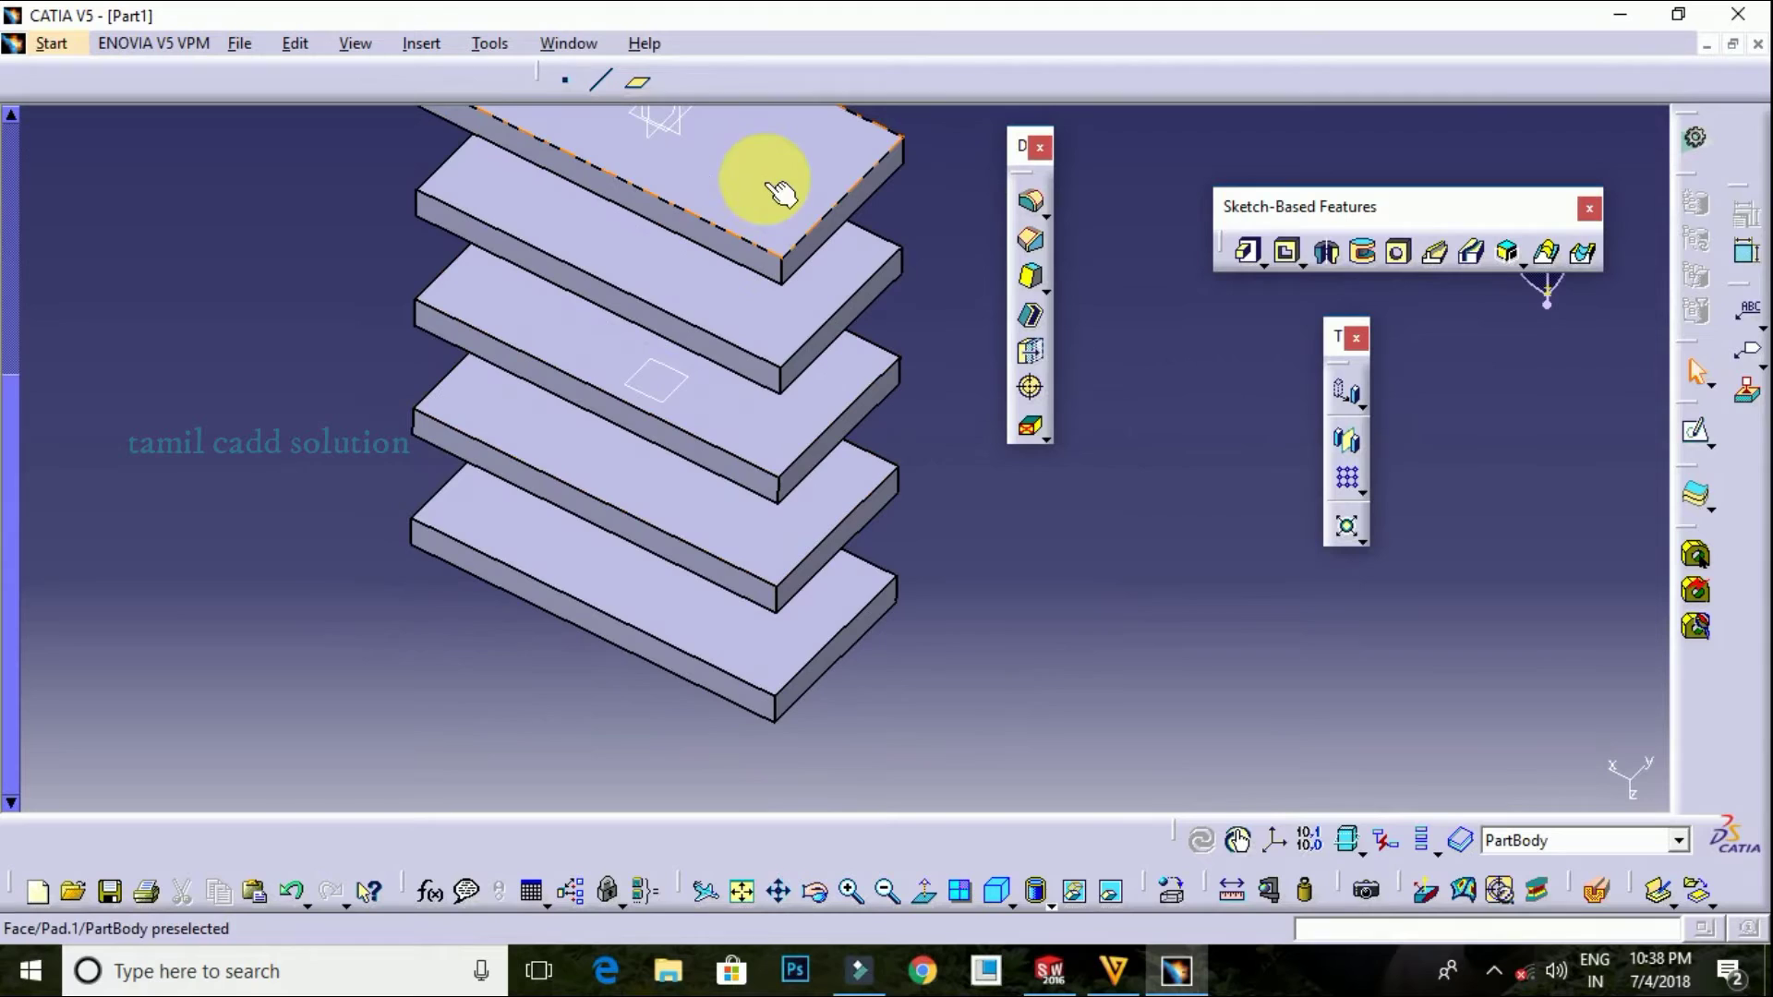
middle_click_drag(822, 498, 760, 596)
left_click(760, 595)
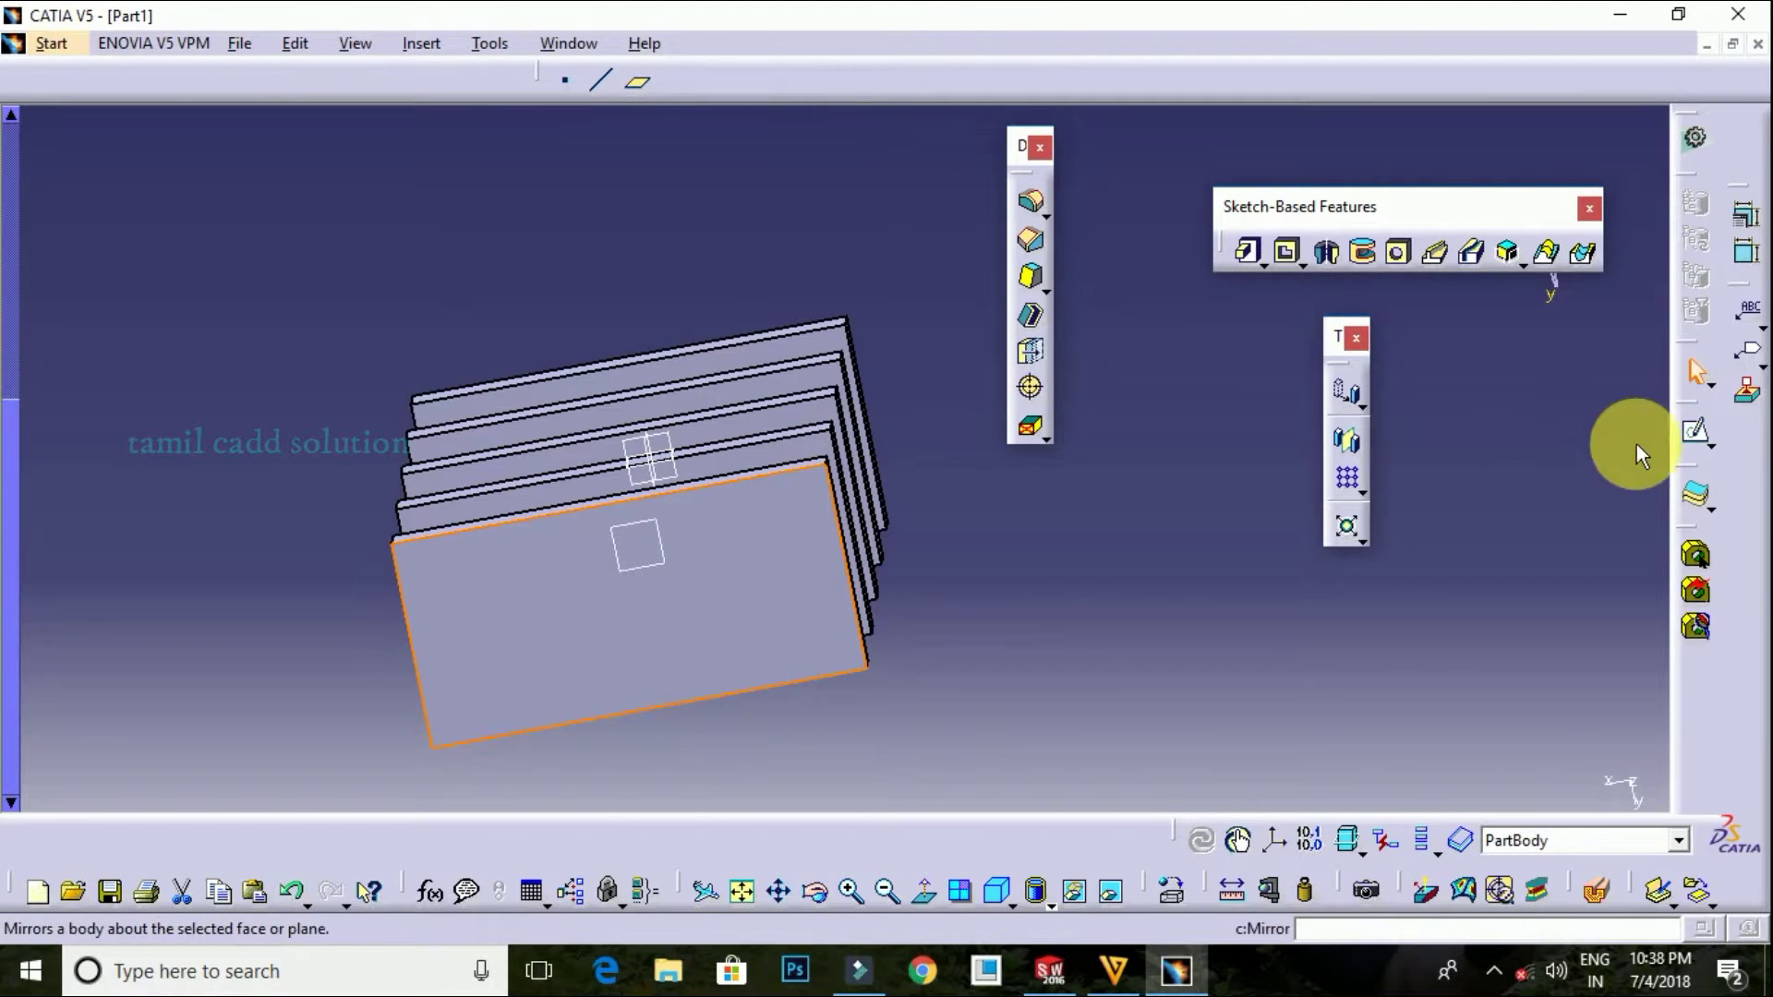
left_click(1695, 431)
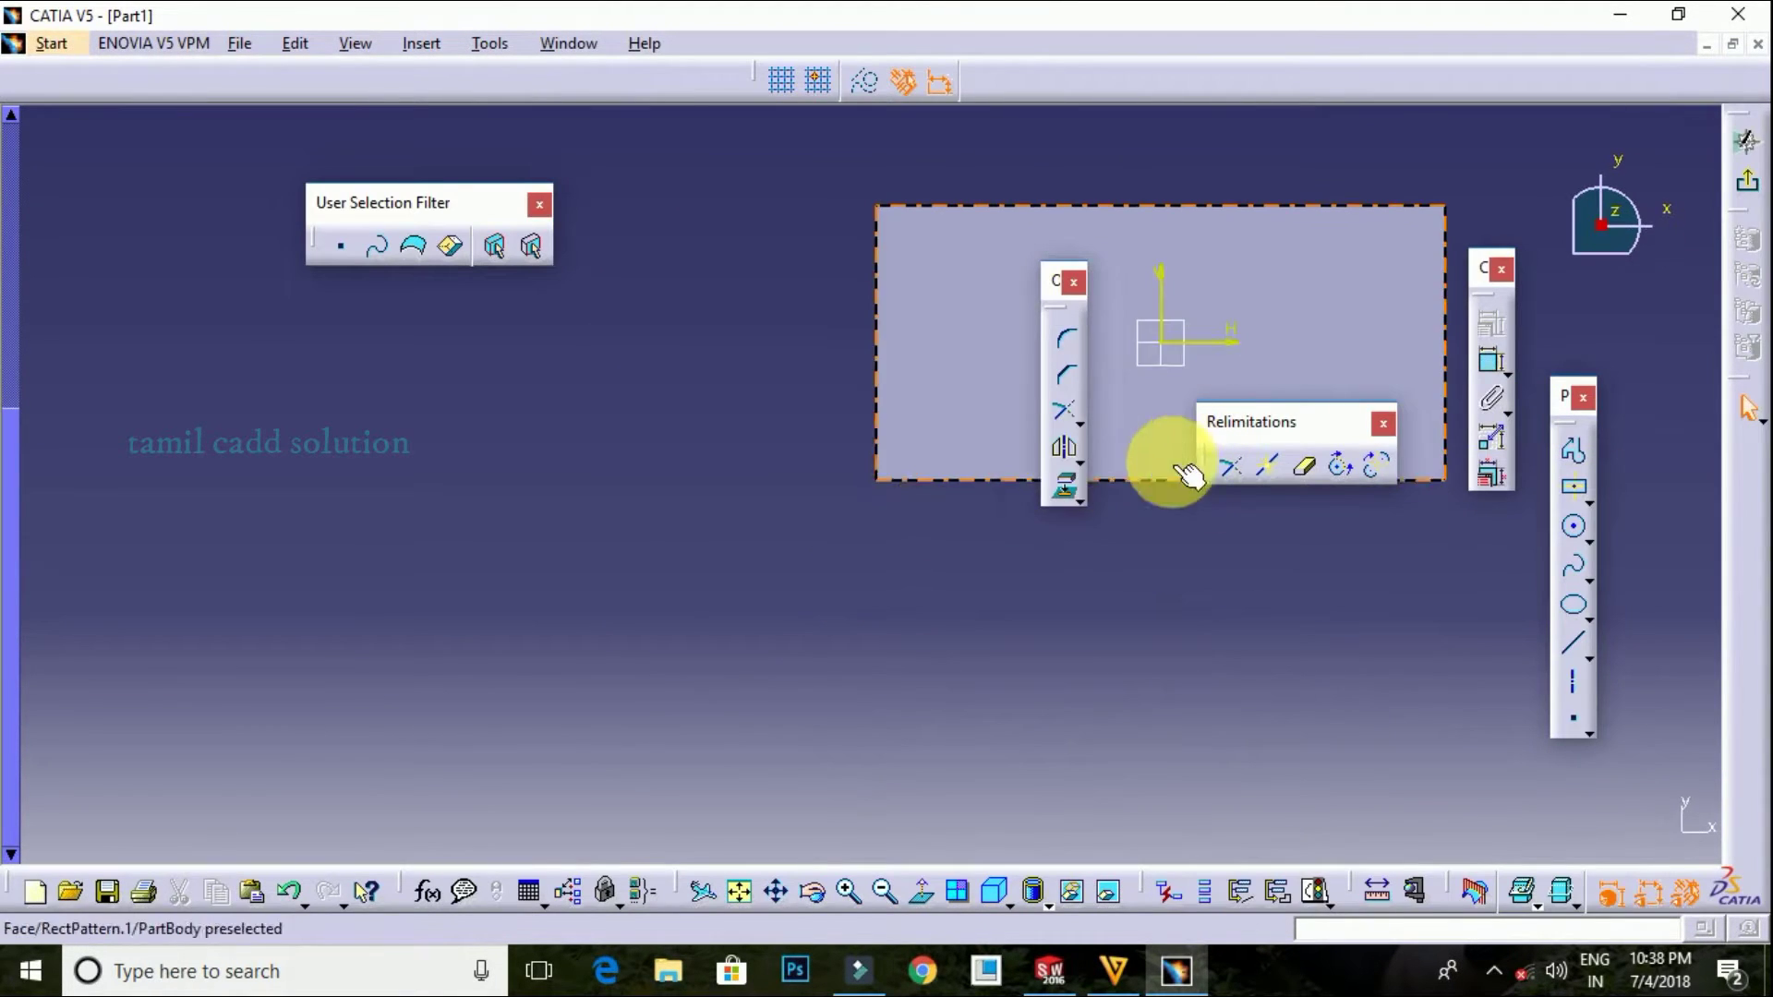
left_click(1567, 637)
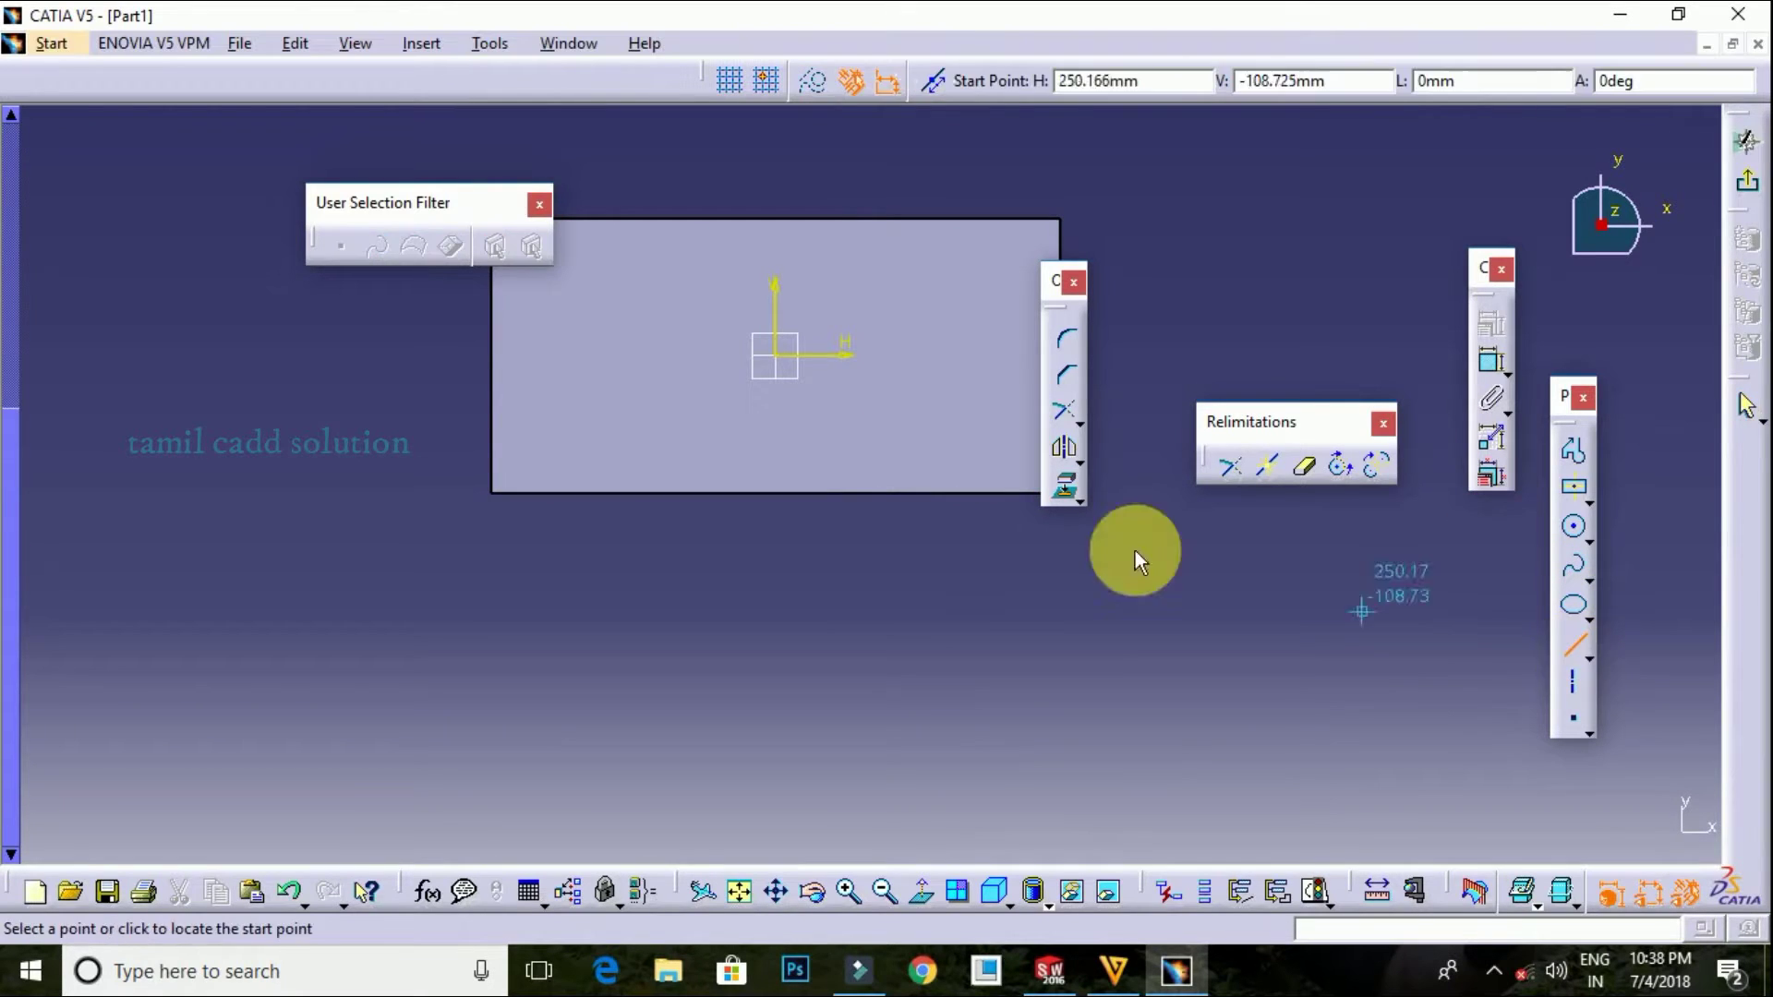
left_click(524, 356)
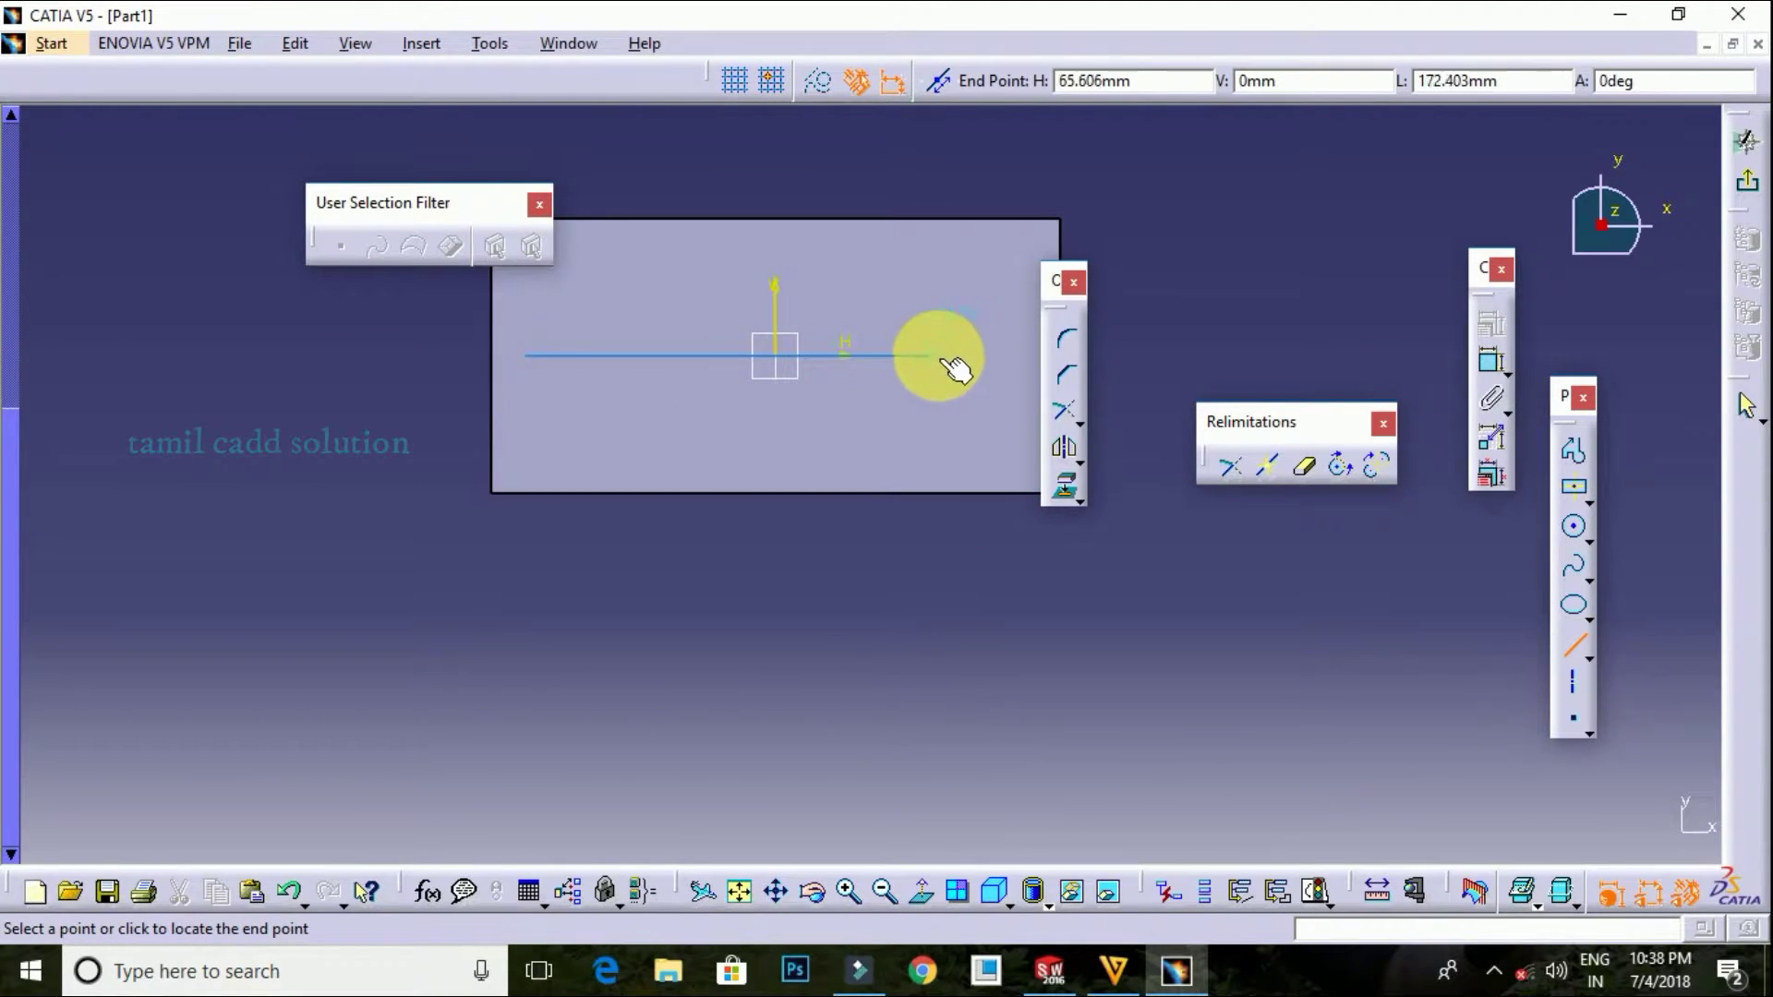
left_click(984, 354)
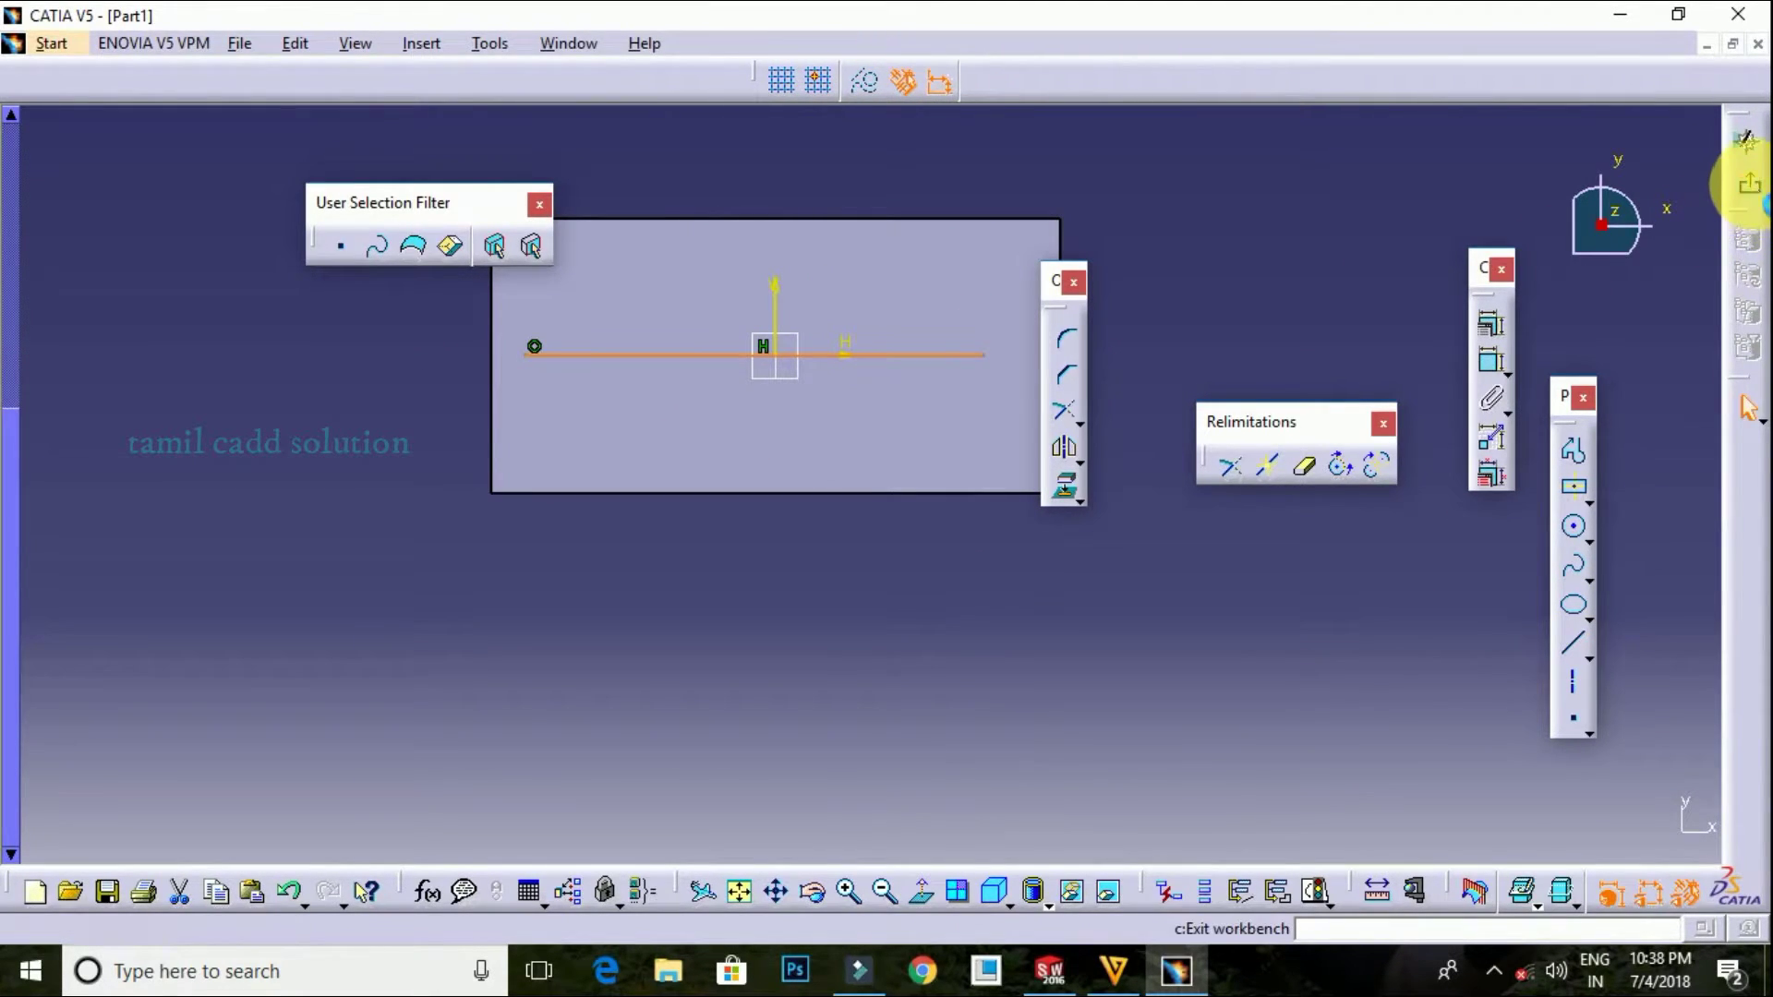
left_click(1745, 184)
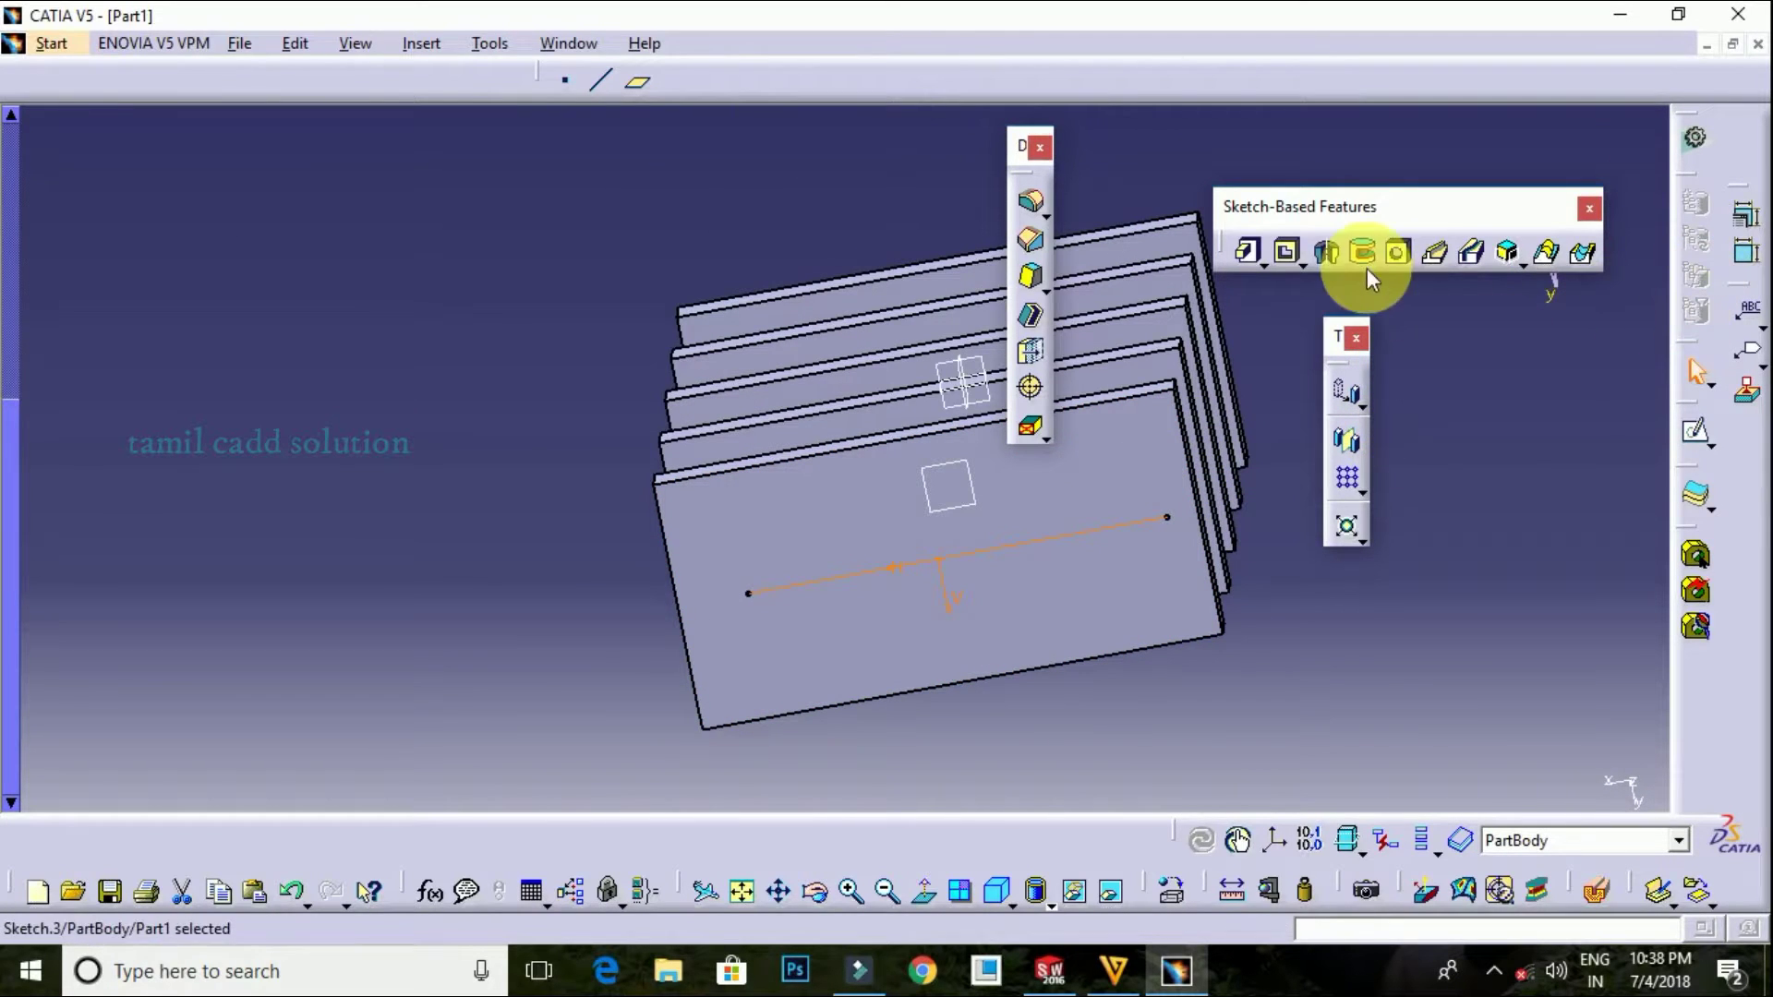
Start a Sketch.3 pocket as a thin pocket with 1mm thickness, deepened to 38mm
left_click(1286, 251)
middle_click_drag(1071, 547, 1265, 236)
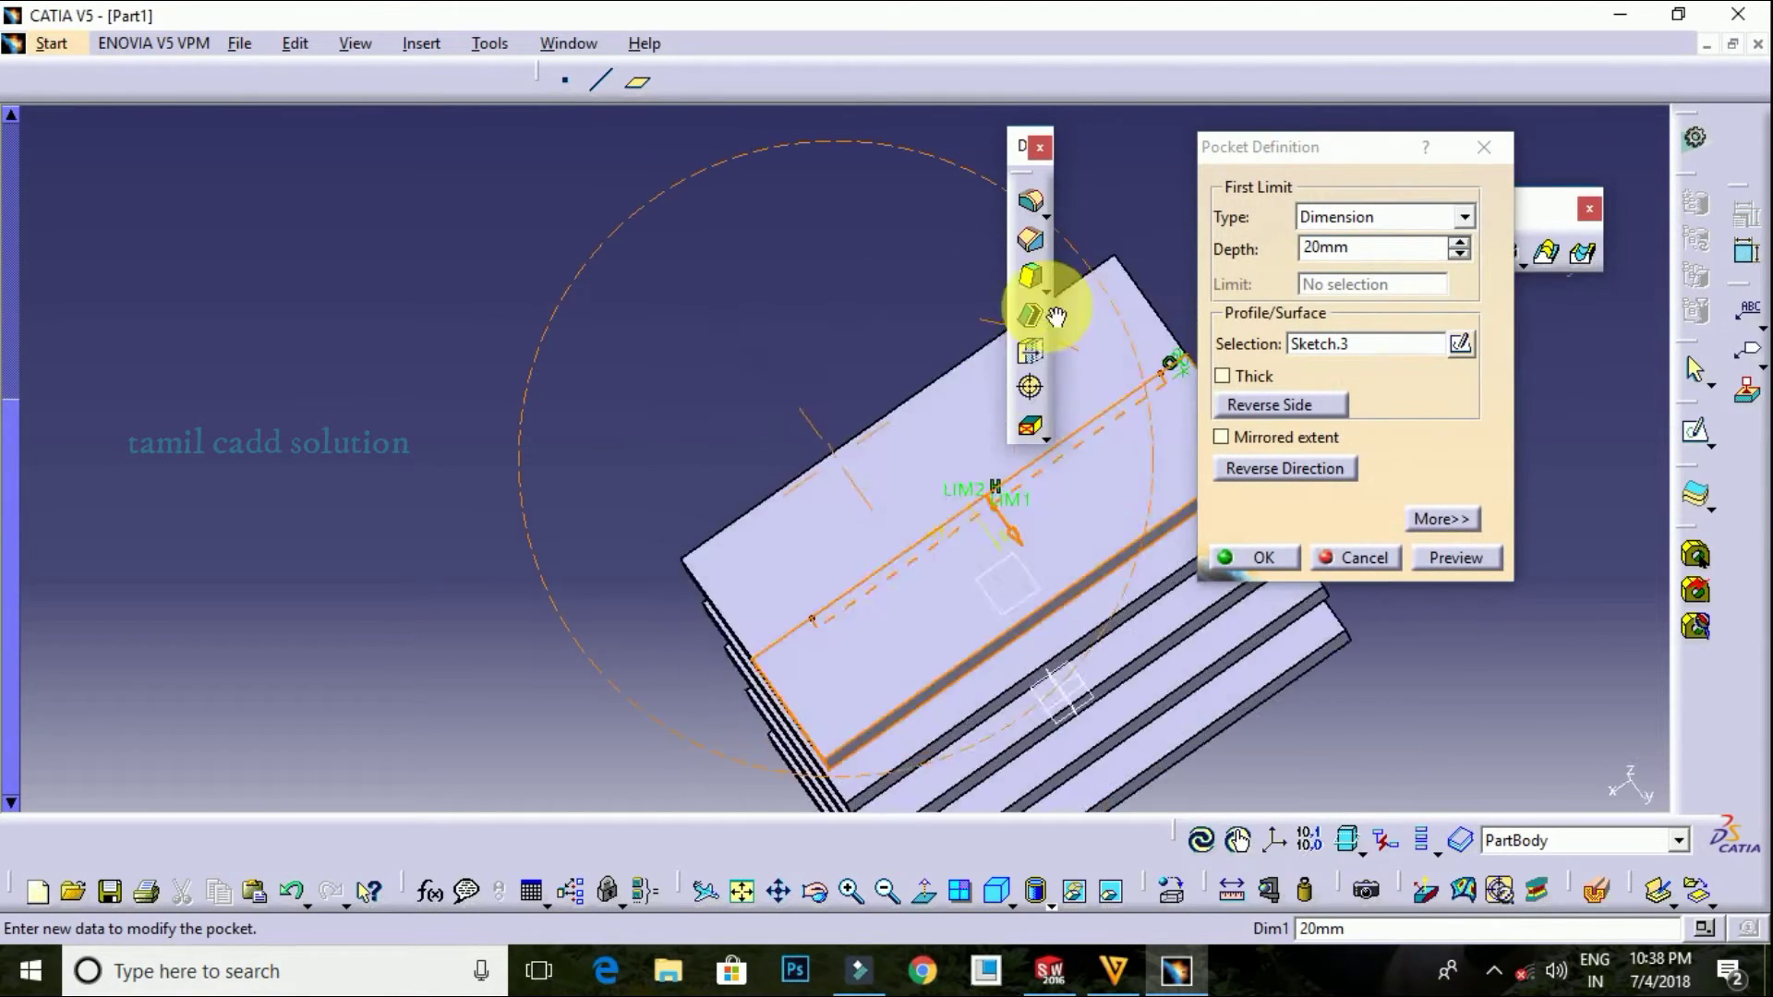
left_click(1456, 558)
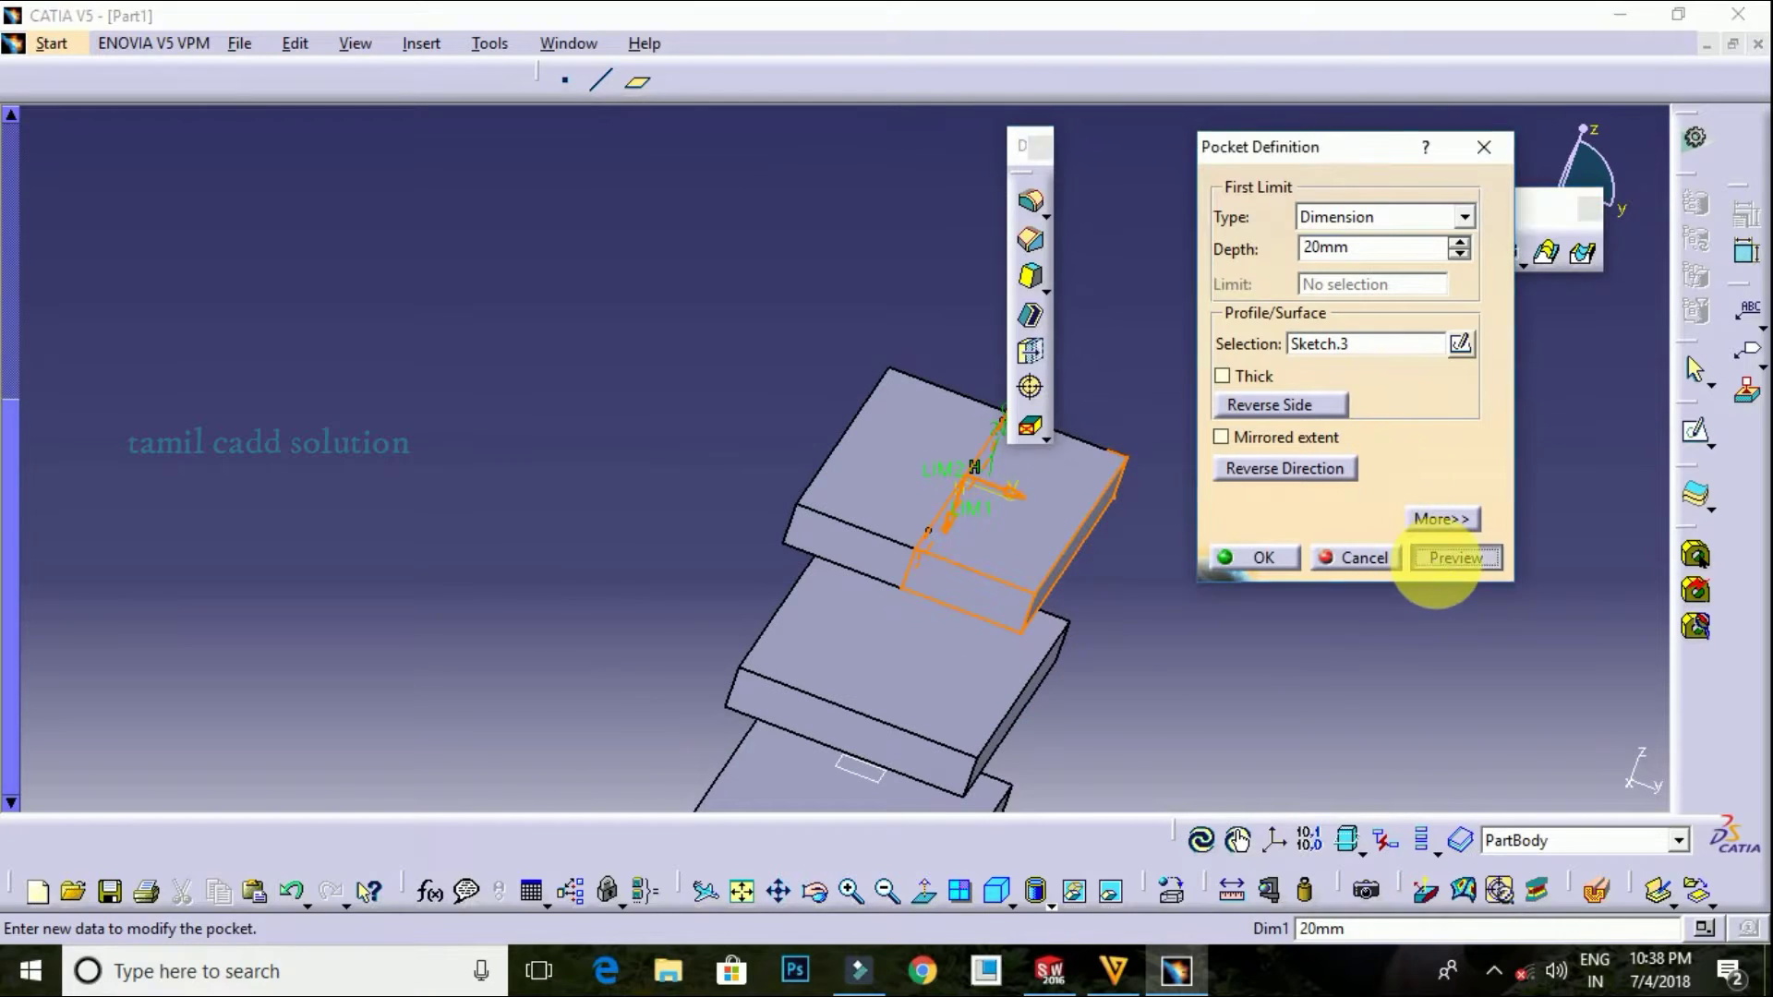
middle_click_drag(1119, 539, 1124, 477)
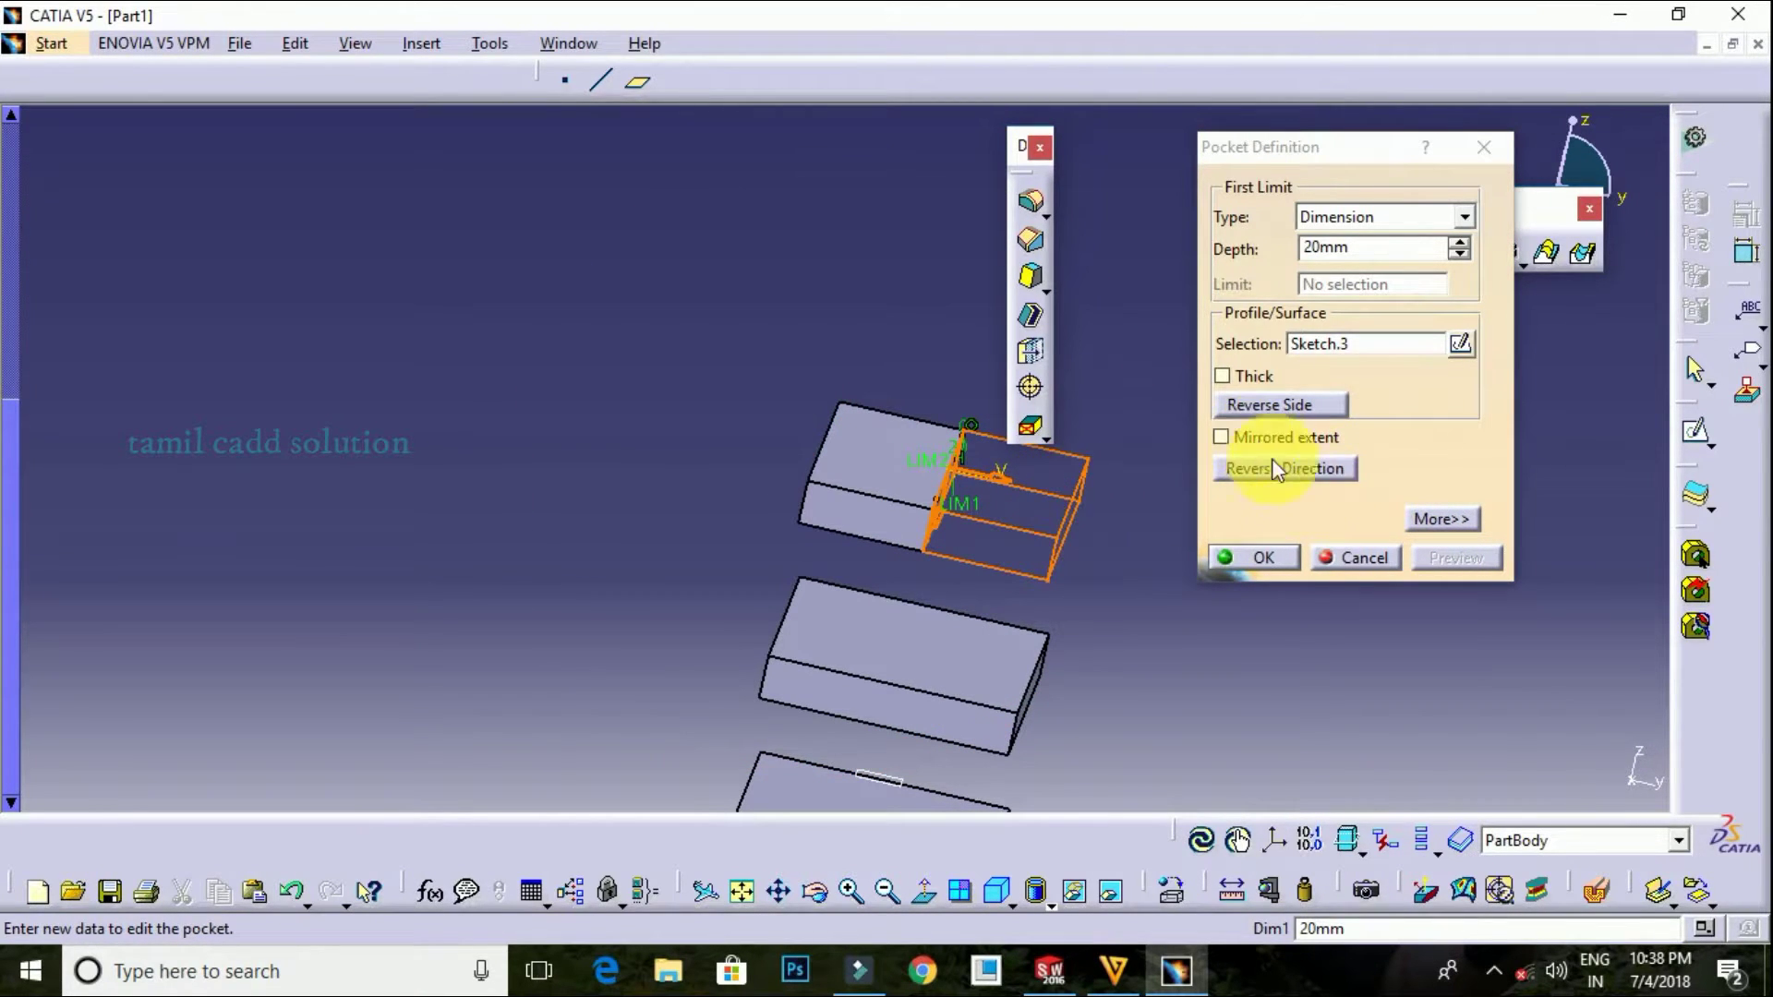
left_click(1433, 518)
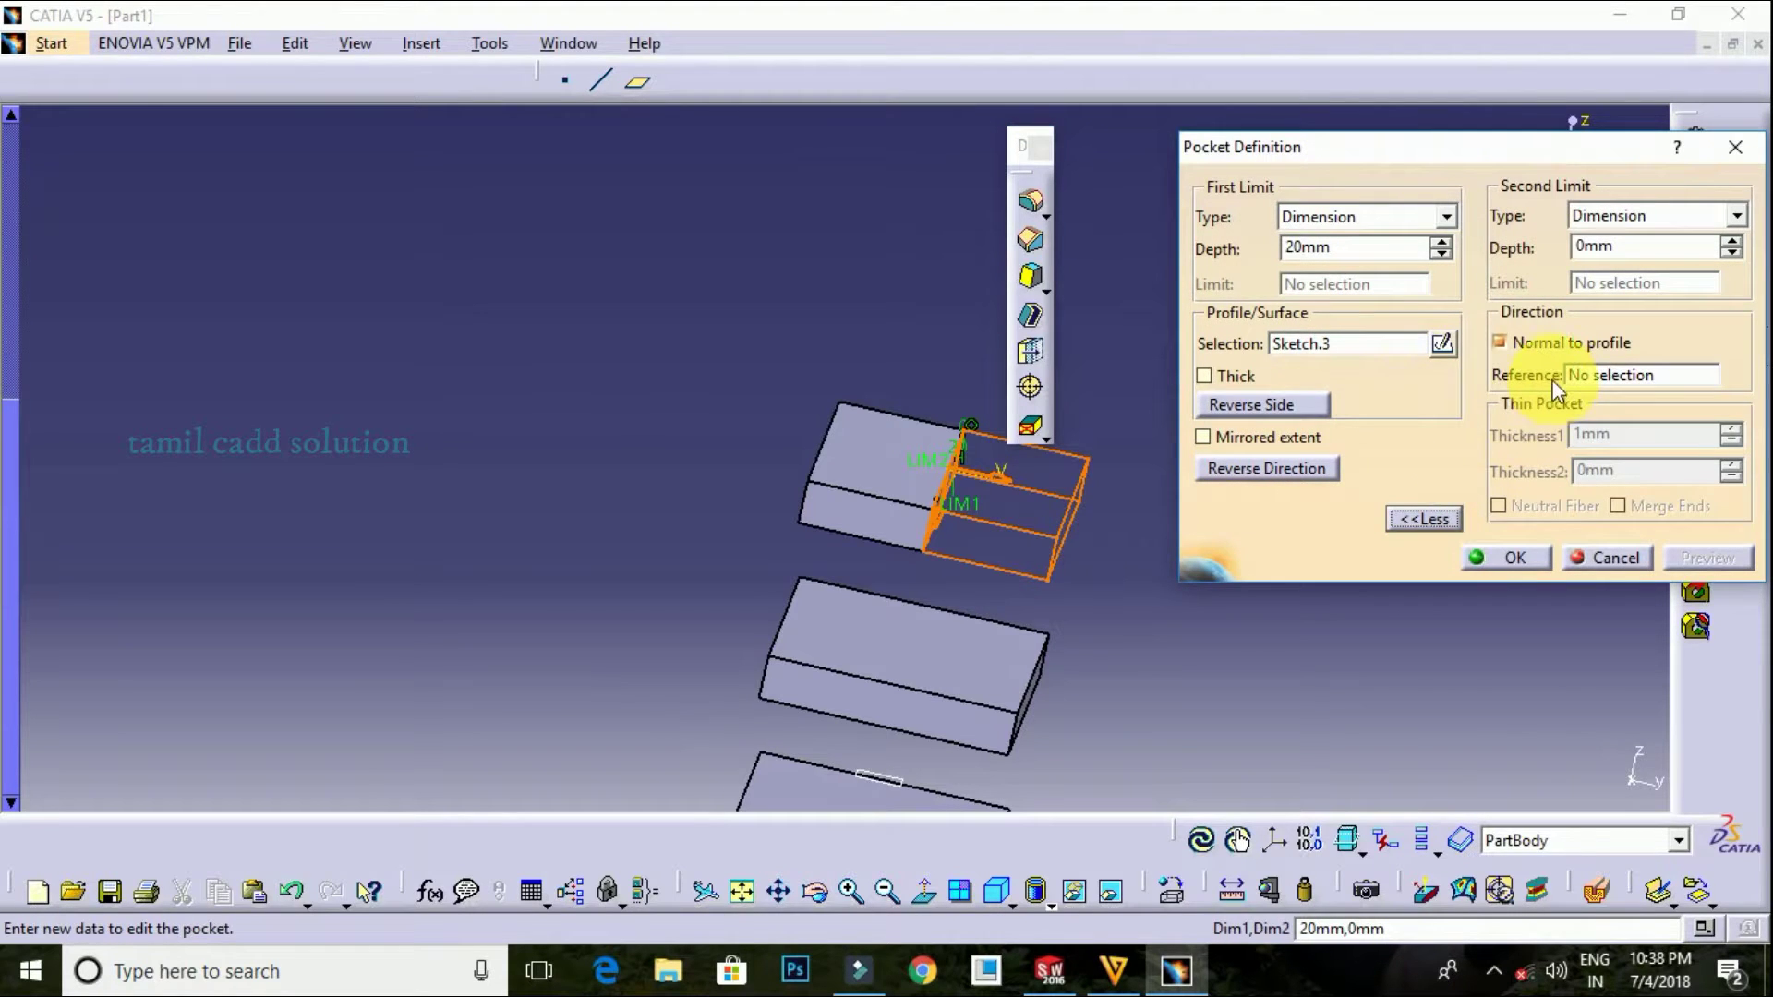
left_click(1255, 382)
left_click(1707, 558)
mouse_move(1037, 523)
middle_mouse_down()
mouse_move(977, 489)
mouse_move(1166, 613)
mouse_move(1056, 573)
mouse_move(989, 701)
mouse_move(982, 539)
mouse_move(1076, 514)
mouse_move(1009, 606)
mouse_move(1108, 663)
mouse_move(1085, 470)
mouse_move(1088, 554)
mouse_move(965, 588)
middle_mouse_up()
mouse_move(956, 583)
left_mouse_down()
mouse_move(911, 752)
mouse_move(981, 556)
mouse_move(969, 633)
mouse_move(1037, 680)
left_mouse_up()
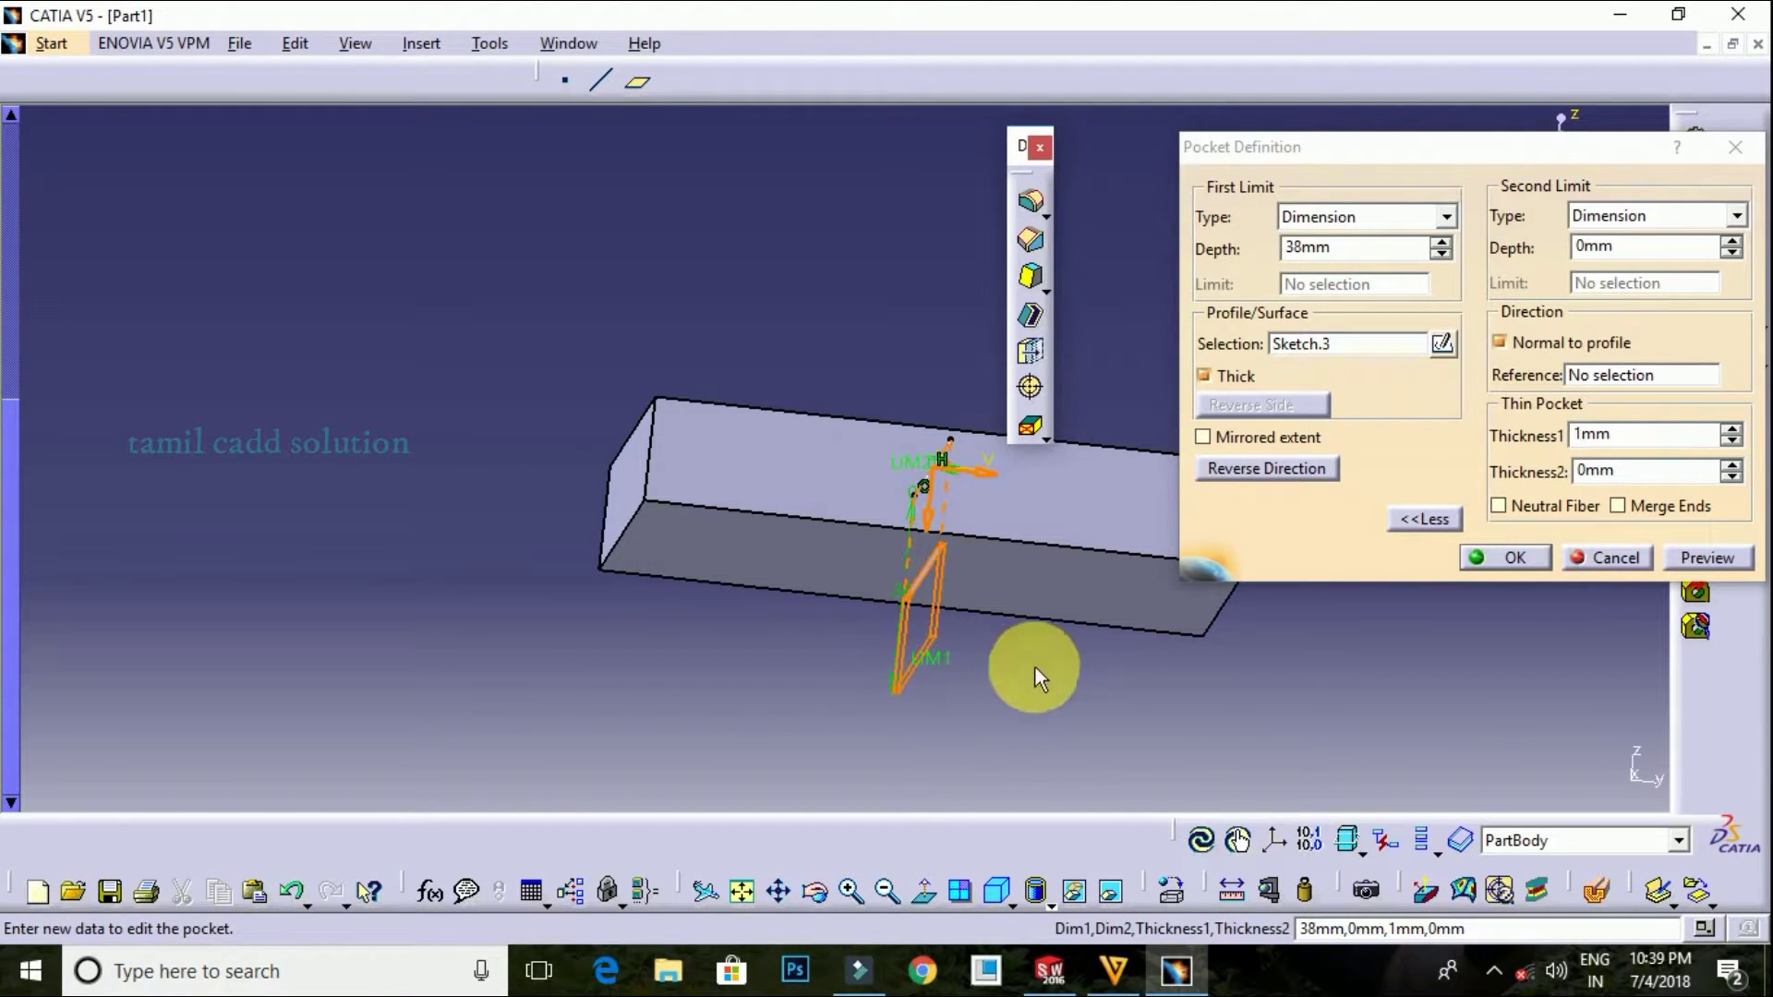
Create the 38mm thin pocket with 5mm Thickness1 and Merge Ends along the line
left_click(1731, 428)
left_click(1731, 428)
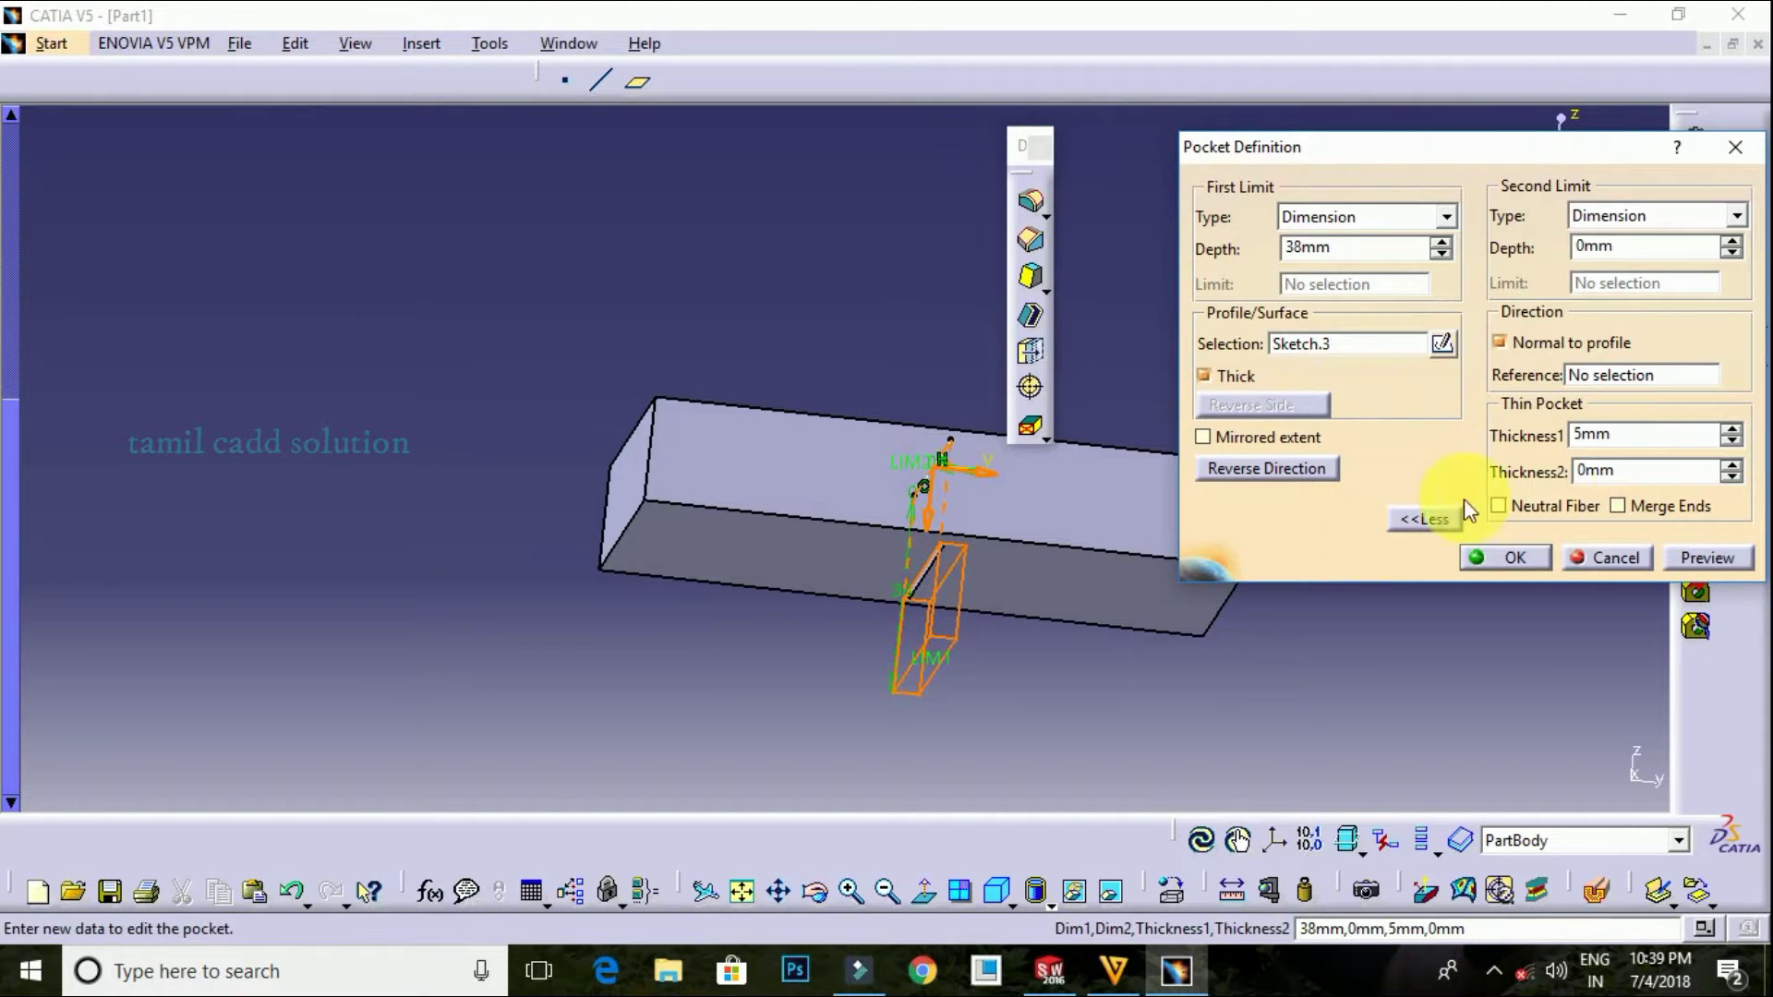
left_click(1707, 557)
mouse_move(1148, 534)
middle_mouse_down()
mouse_move(1037, 633)
mouse_move(1029, 681)
mouse_move(811, 566)
mouse_move(938, 514)
mouse_move(948, 559)
mouse_move(969, 542)
middle_mouse_up()
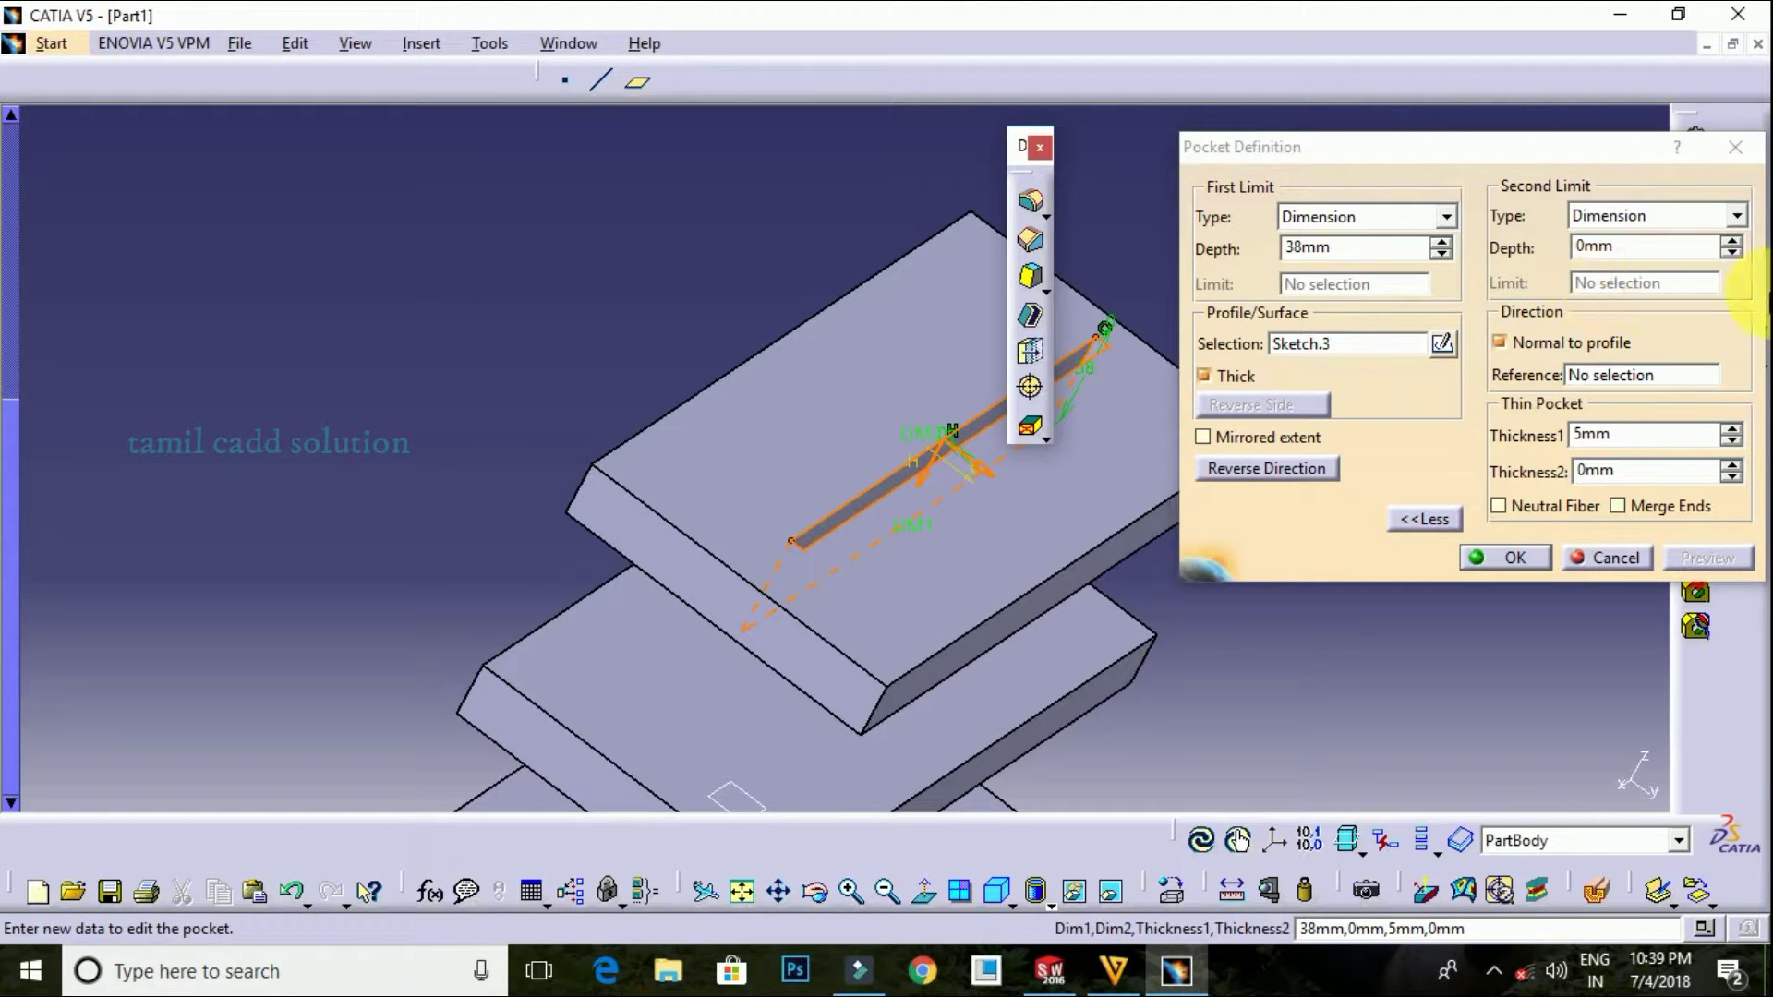
left_click(1617, 506)
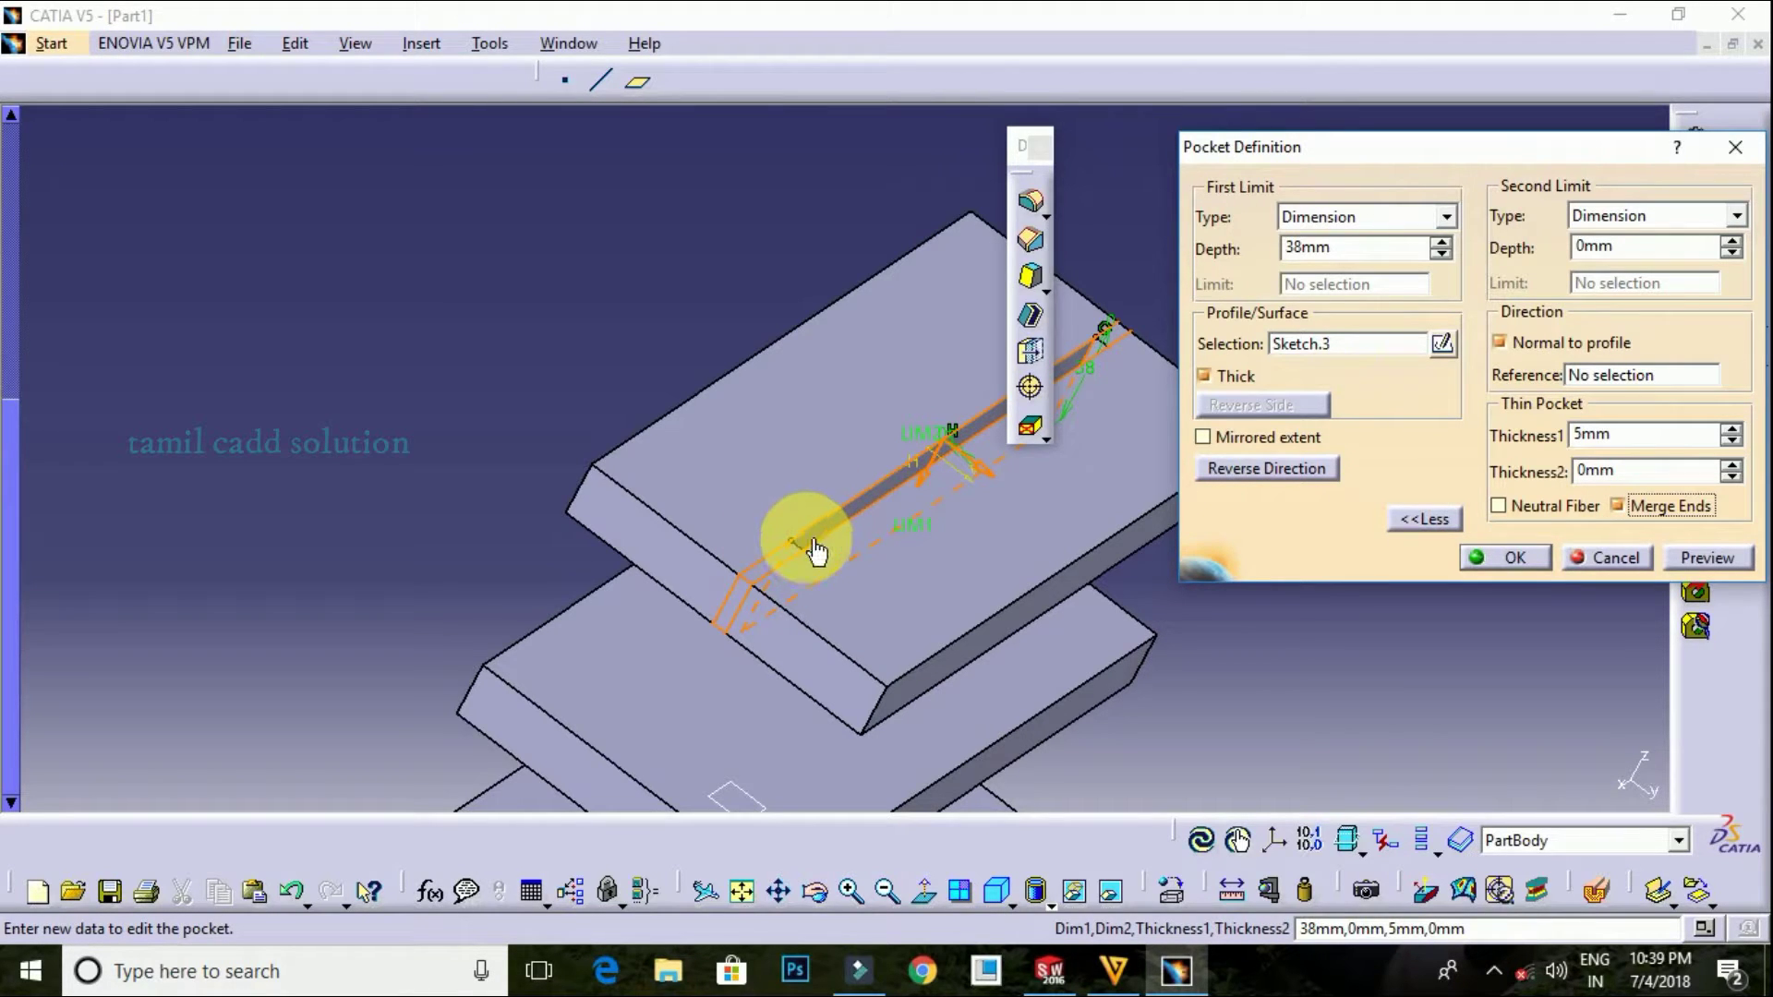
left_click(1691, 557)
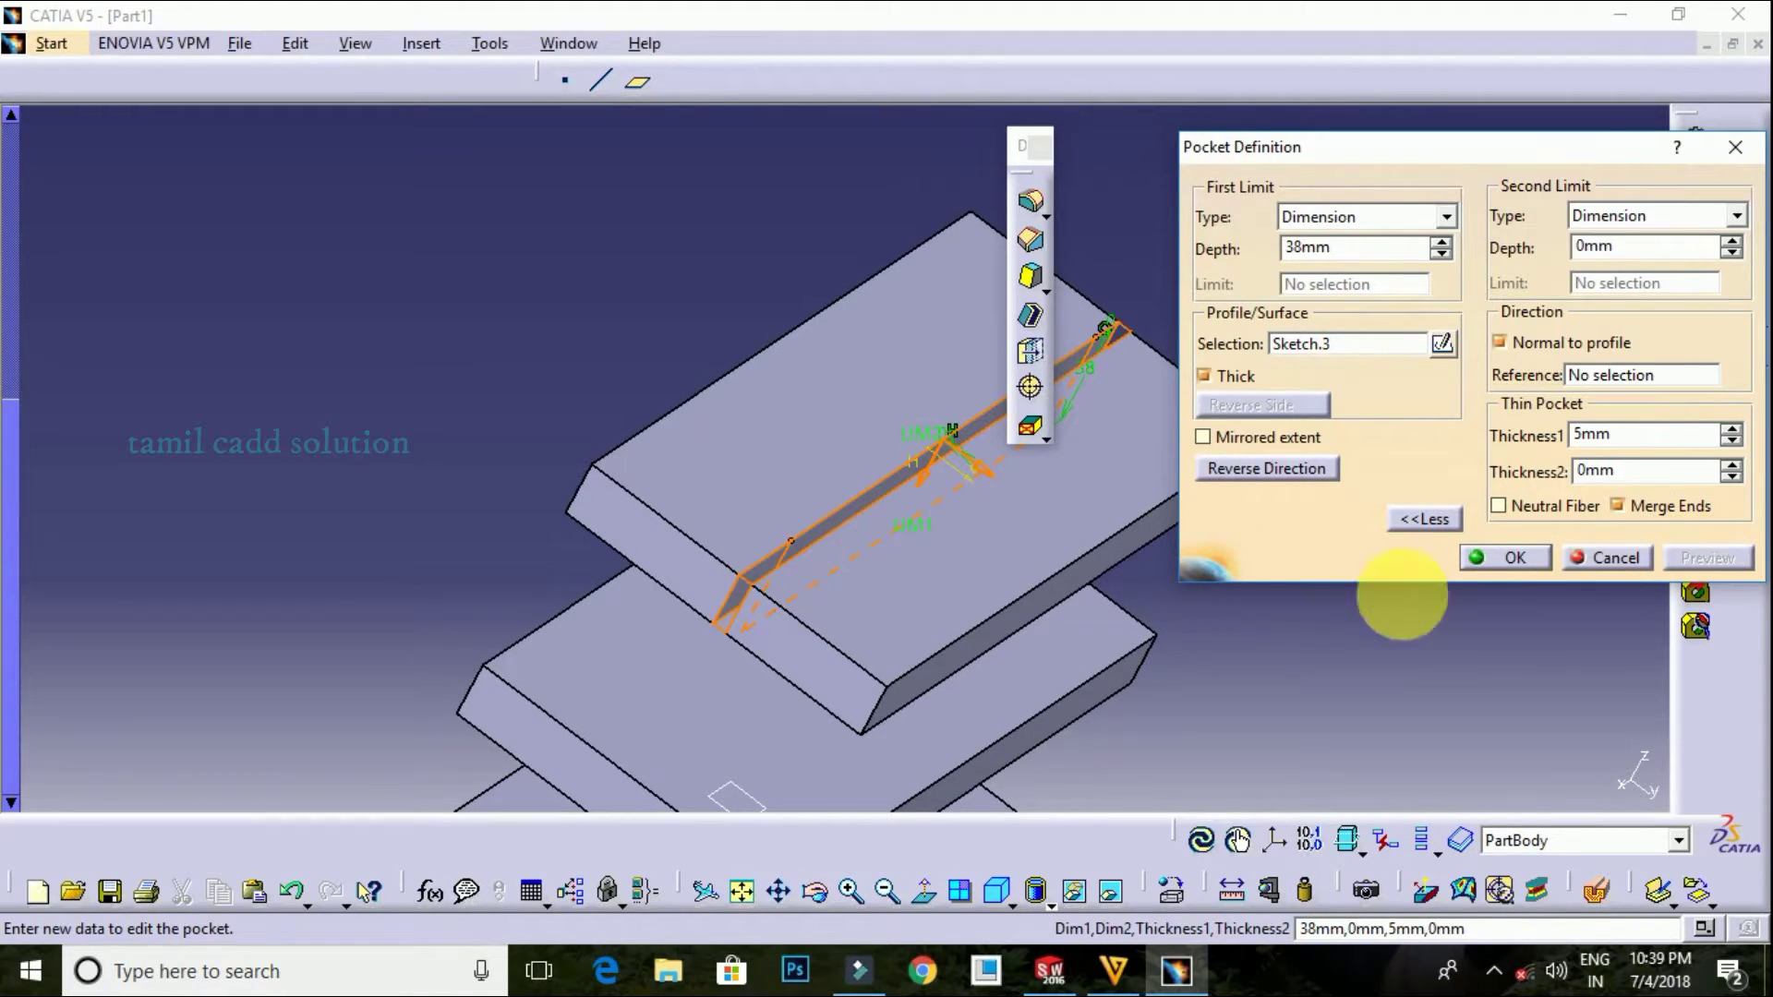
middle_click_drag(863, 593, 1039, 462)
middle_click_drag(1027, 423, 1426, 503)
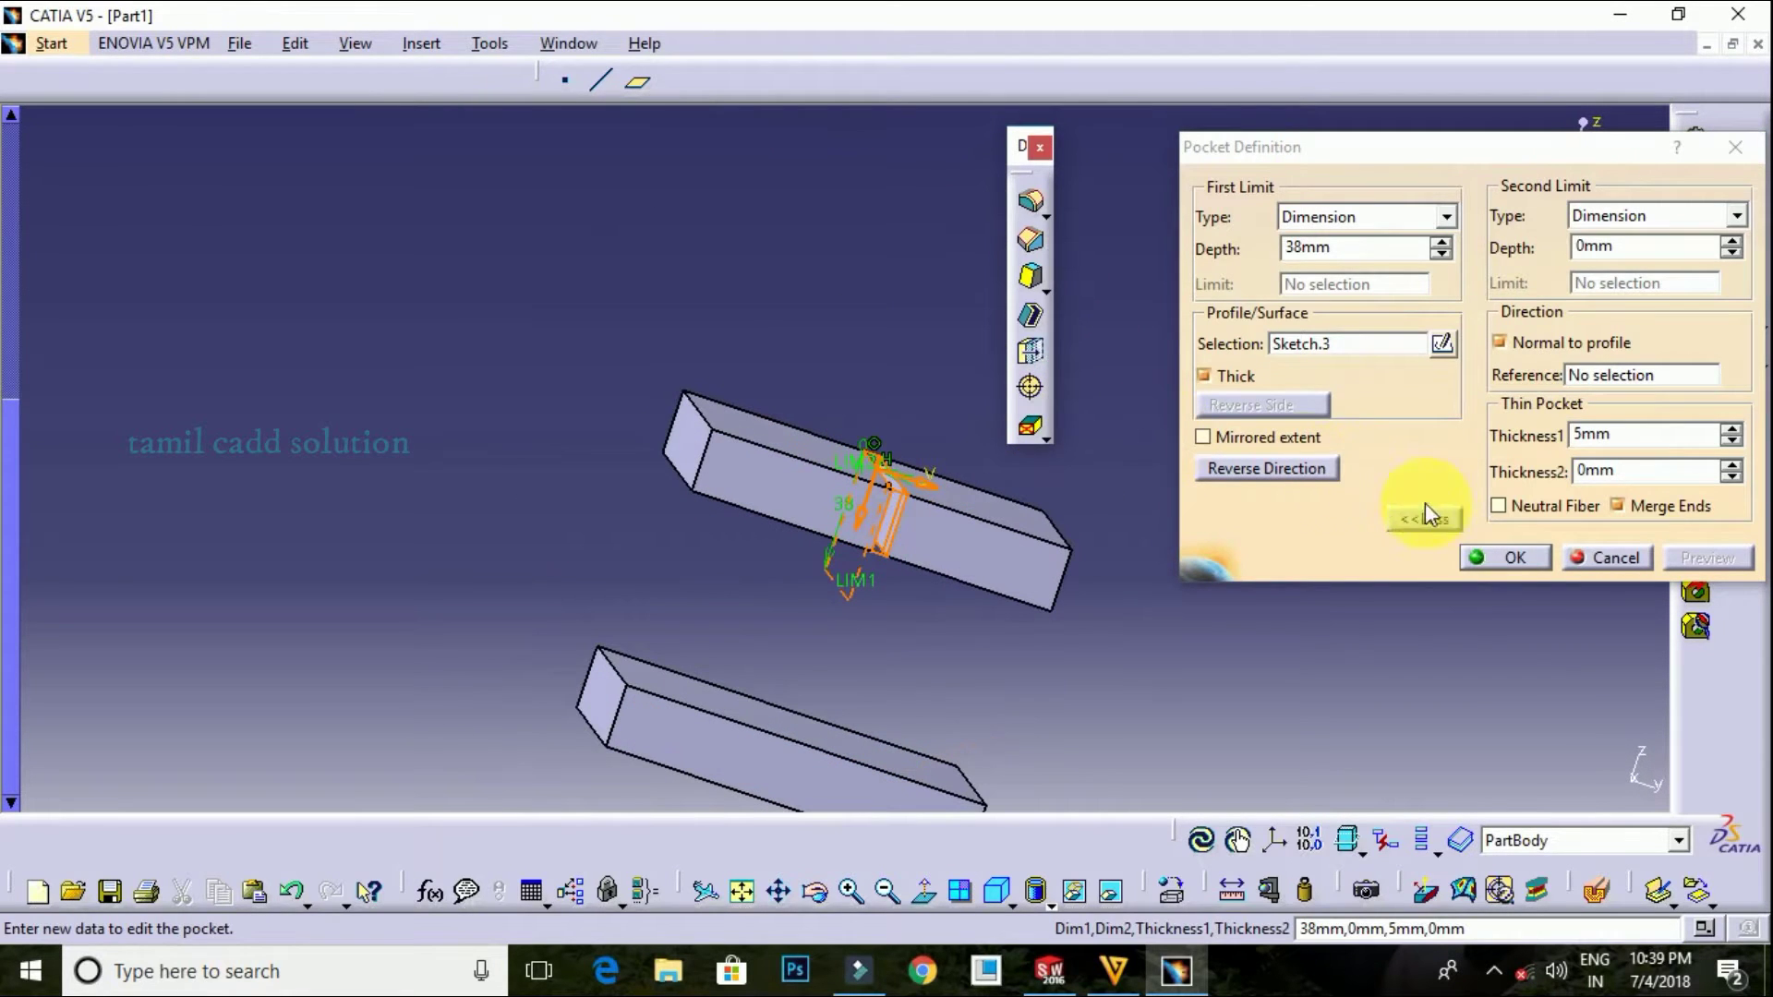
left_click(1505, 557)
mouse_move(843, 499)
middle_mouse_down()
mouse_move(895, 614)
mouse_move(938, 542)
mouse_move(918, 559)
mouse_move(864, 483)
mouse_move(887, 503)
mouse_move(870, 495)
mouse_move(981, 494)
mouse_move(1250, 562)
mouse_move(819, 526)
mouse_move(834, 581)
mouse_move(918, 494)
mouse_move(906, 554)
mouse_move(933, 412)
mouse_move(957, 425)
middle_mouse_up()
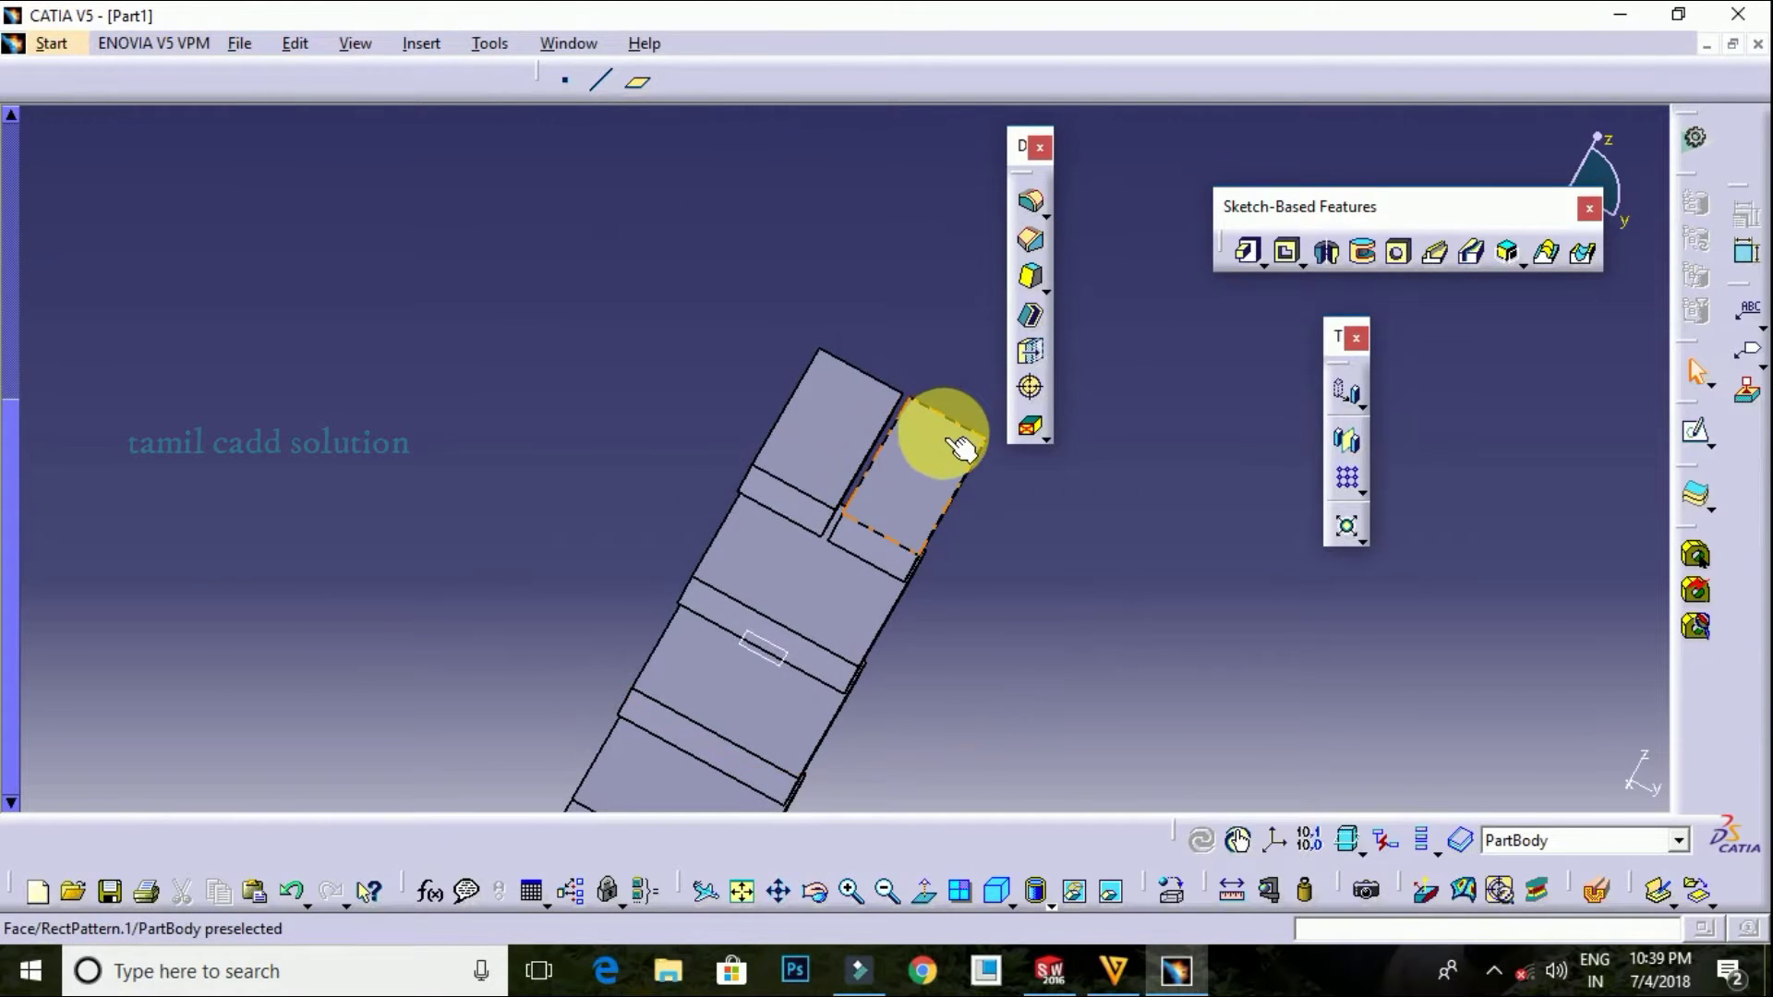
Sketch a circle centred at the origin on a plate's top face, then exit the sketch
mouse_move(969, 472)
middle_mouse_down()
mouse_move(951, 514)
mouse_move(918, 384)
mouse_move(936, 429)
middle_mouse_up()
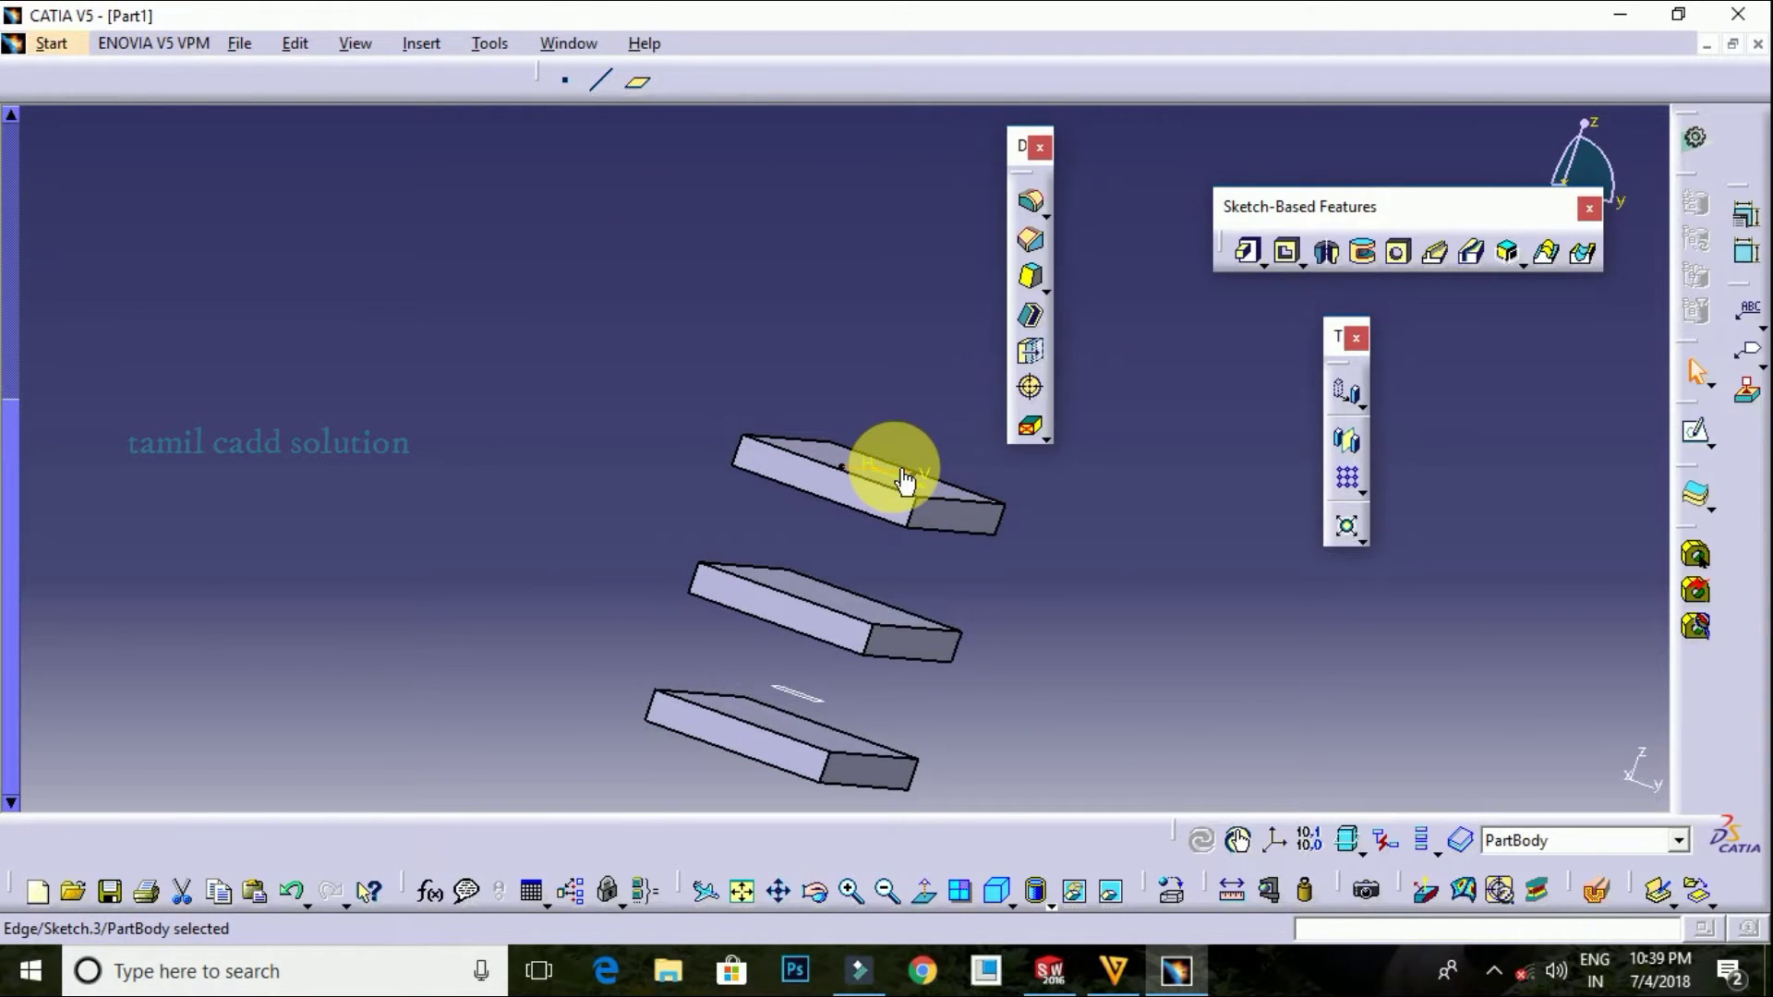
left_click(924, 496)
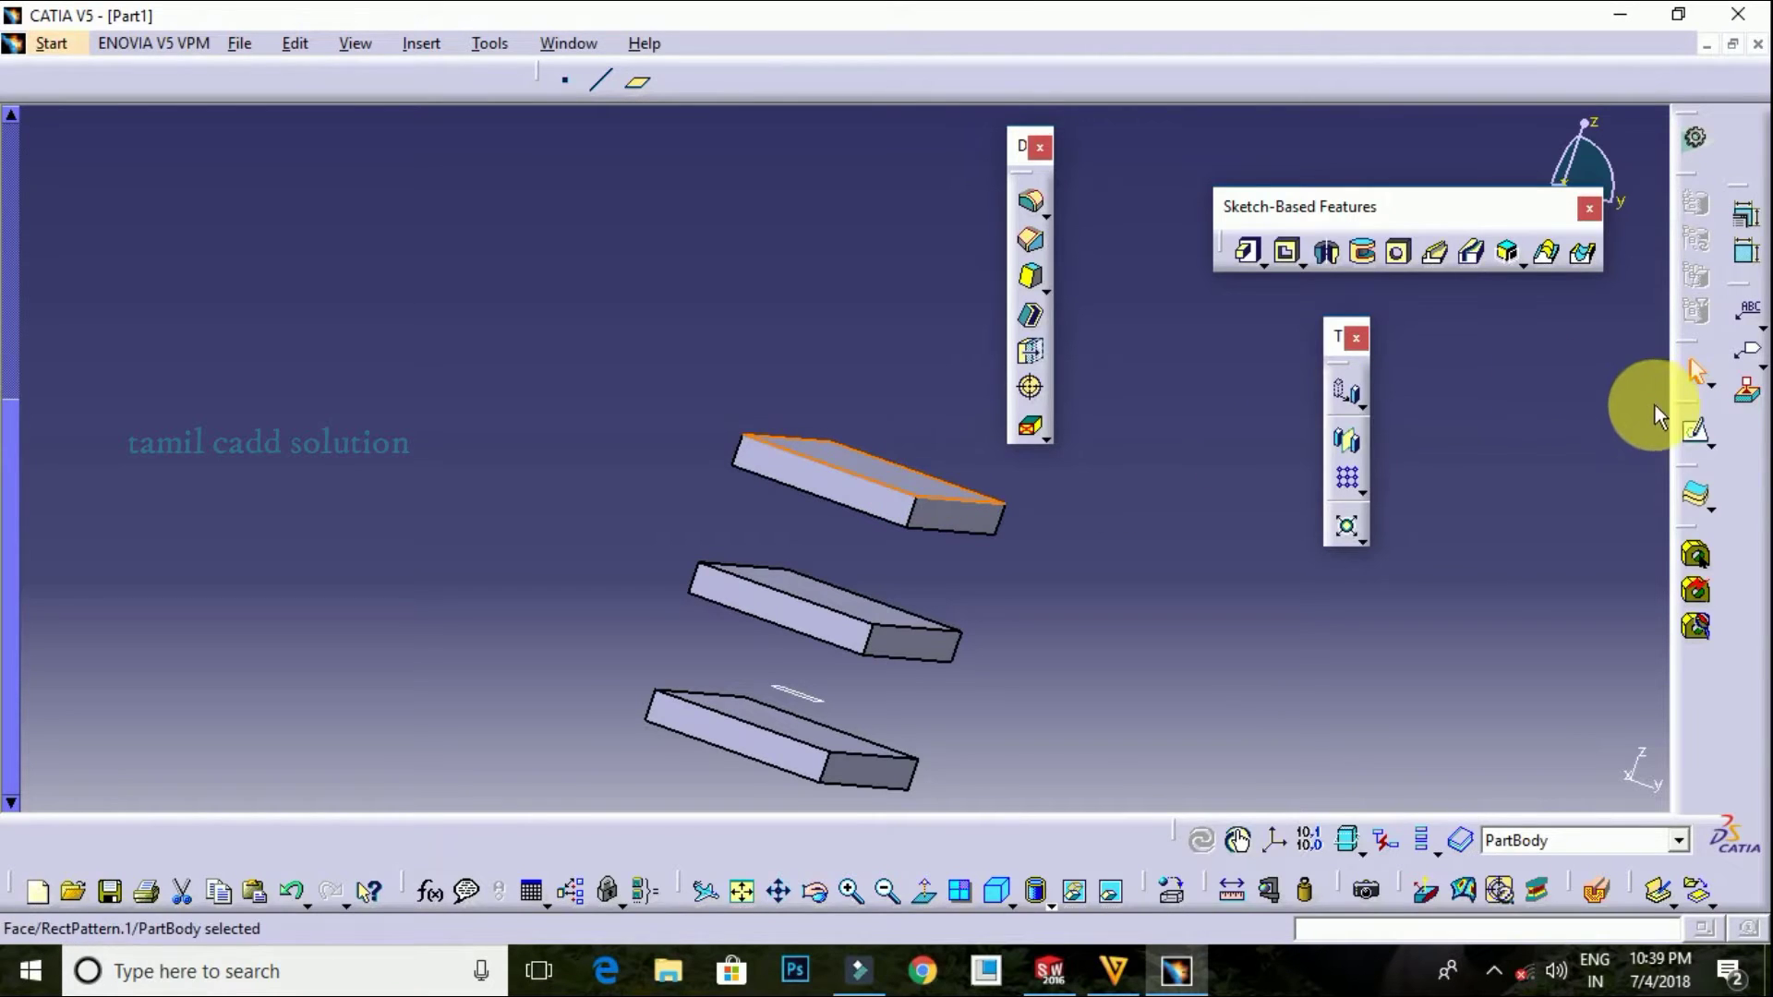
left_click(1692, 428)
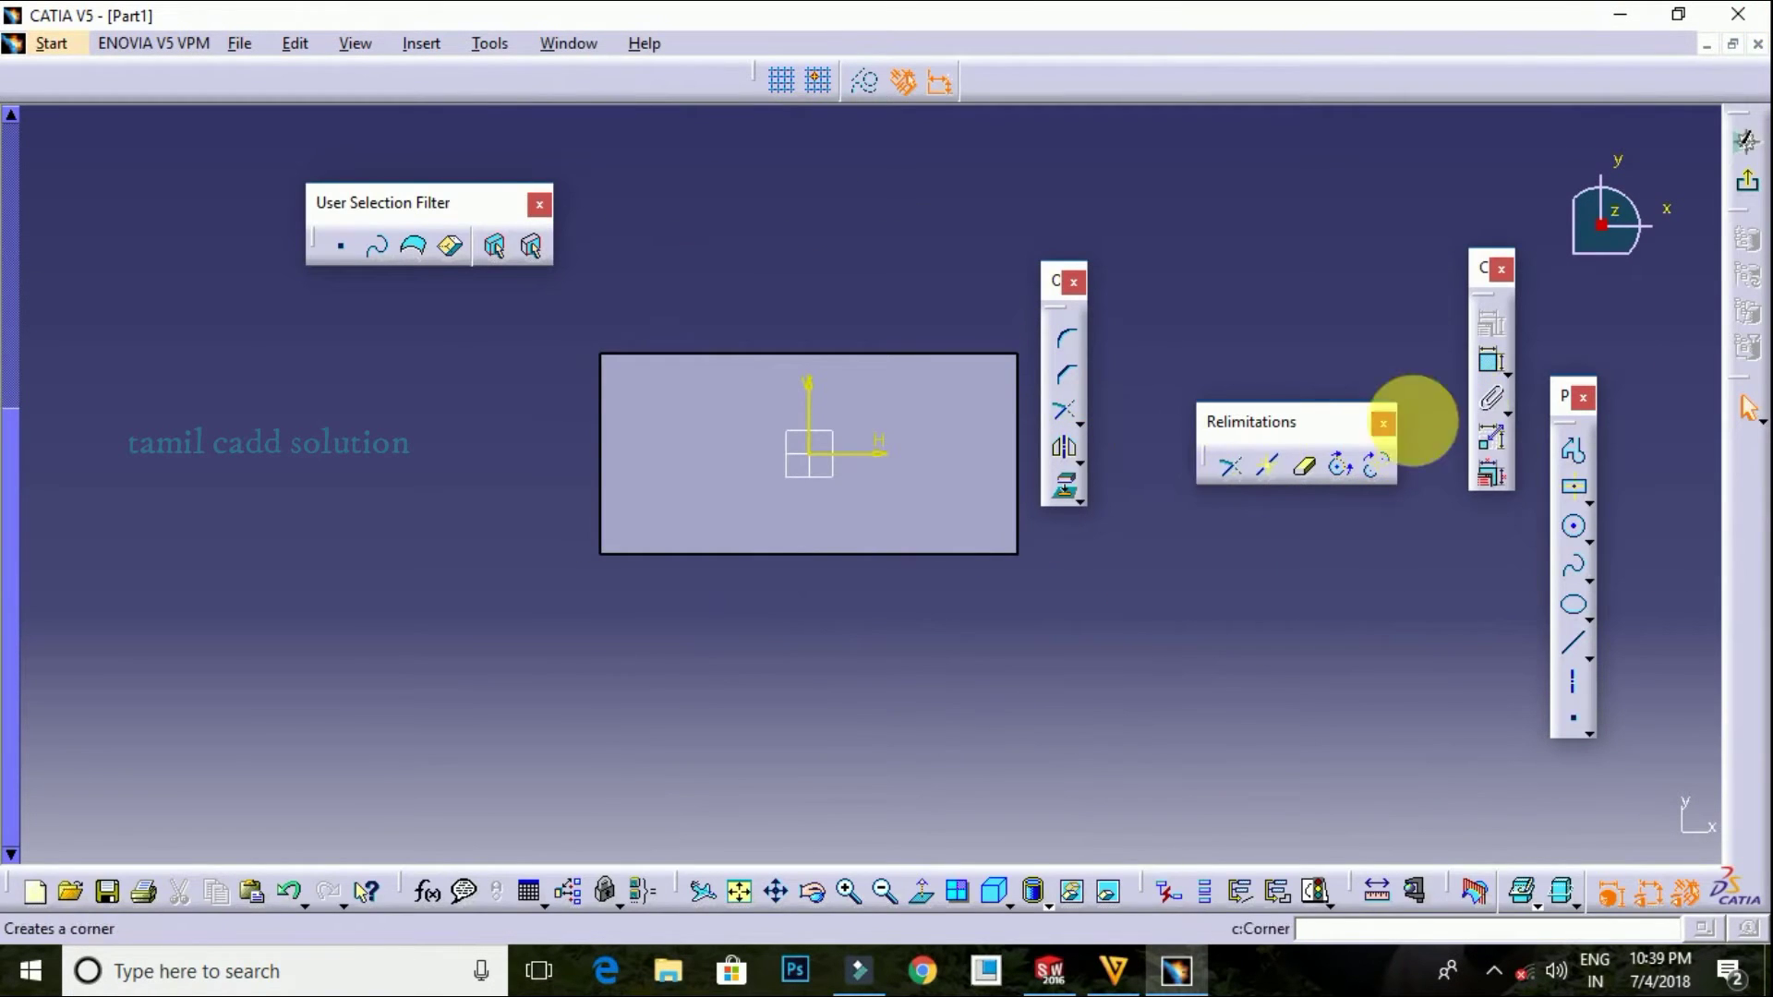
left_click(1574, 530)
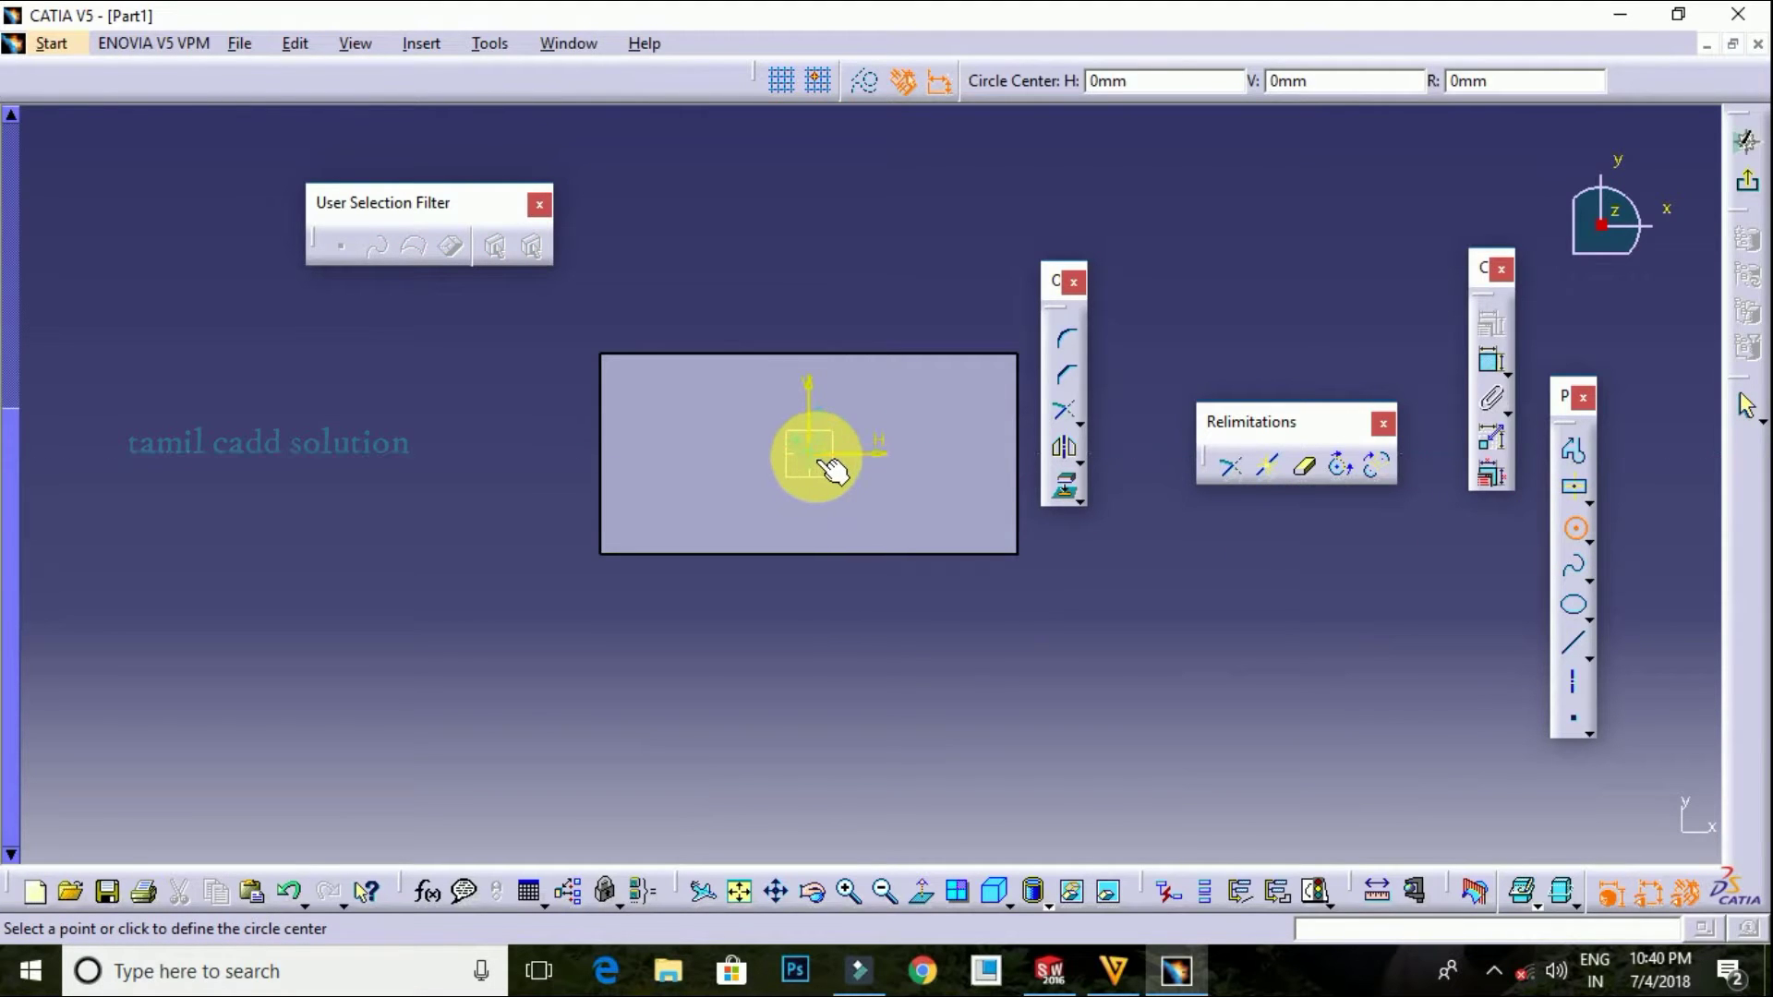
left_click(820, 459)
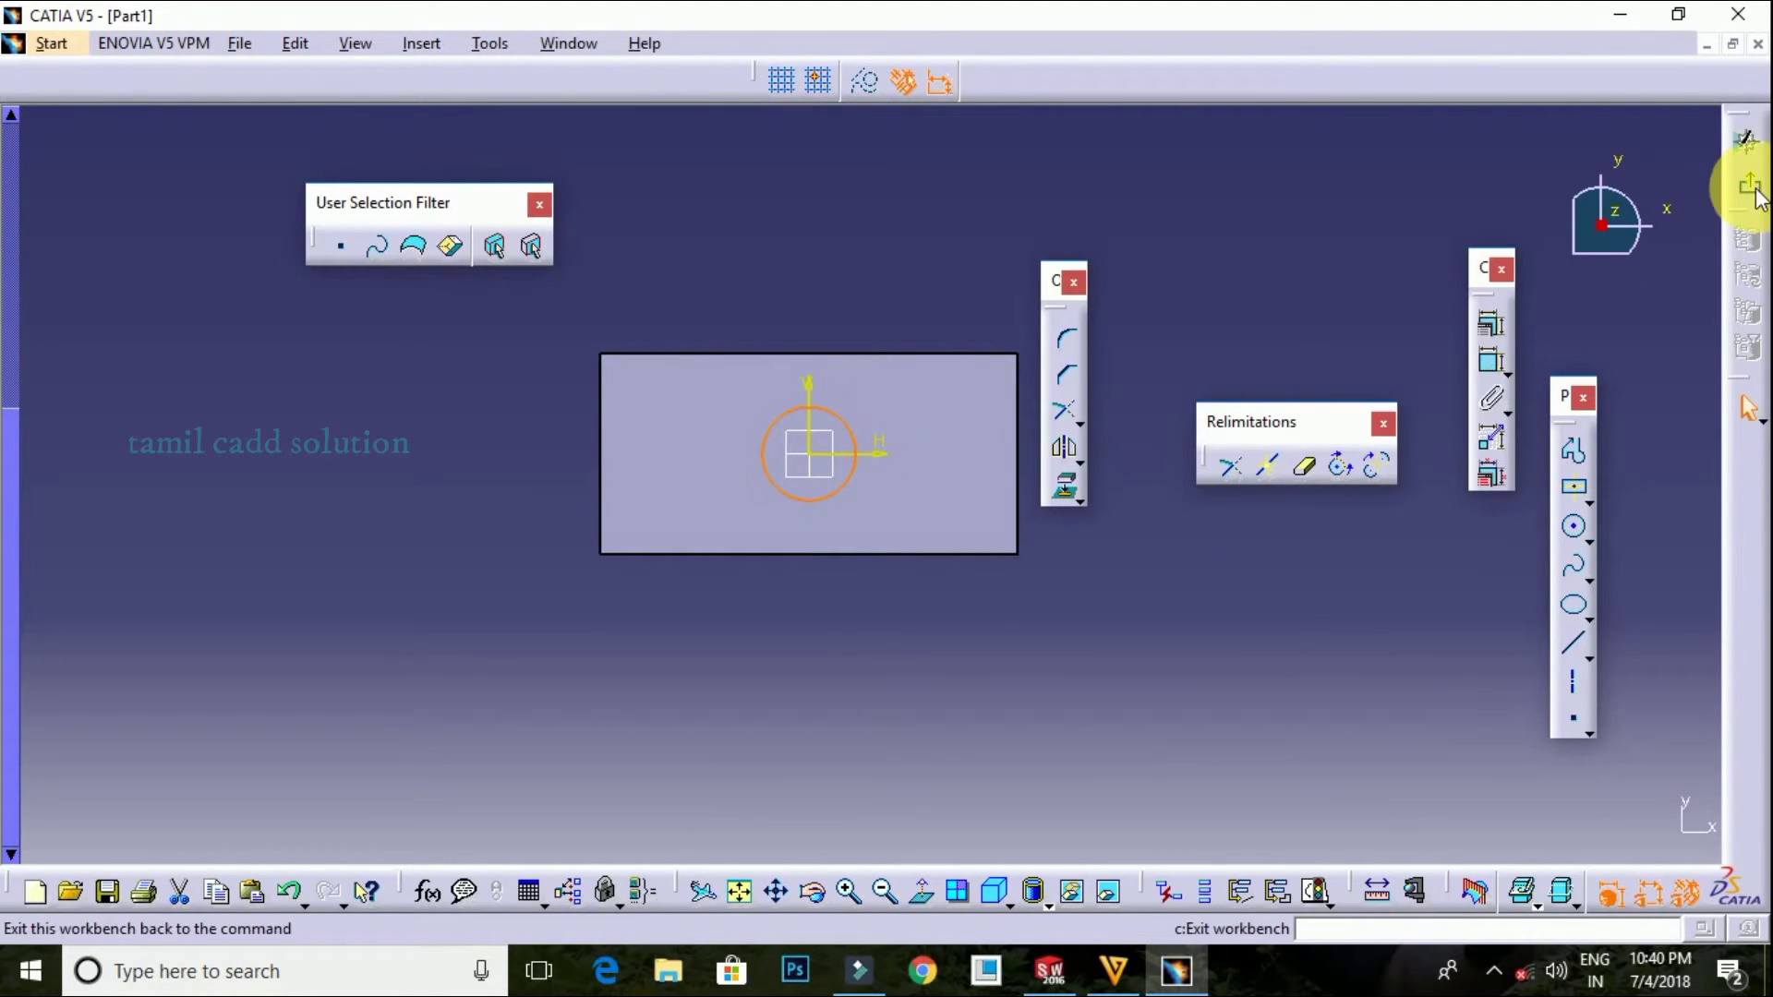
left_click(1751, 193)
mouse_move(724, 644)
middle_mouse_down()
mouse_move(706, 652)
mouse_move(970, 625)
middle_mouse_up()
middle_click_drag(791, 582, 724, 613)
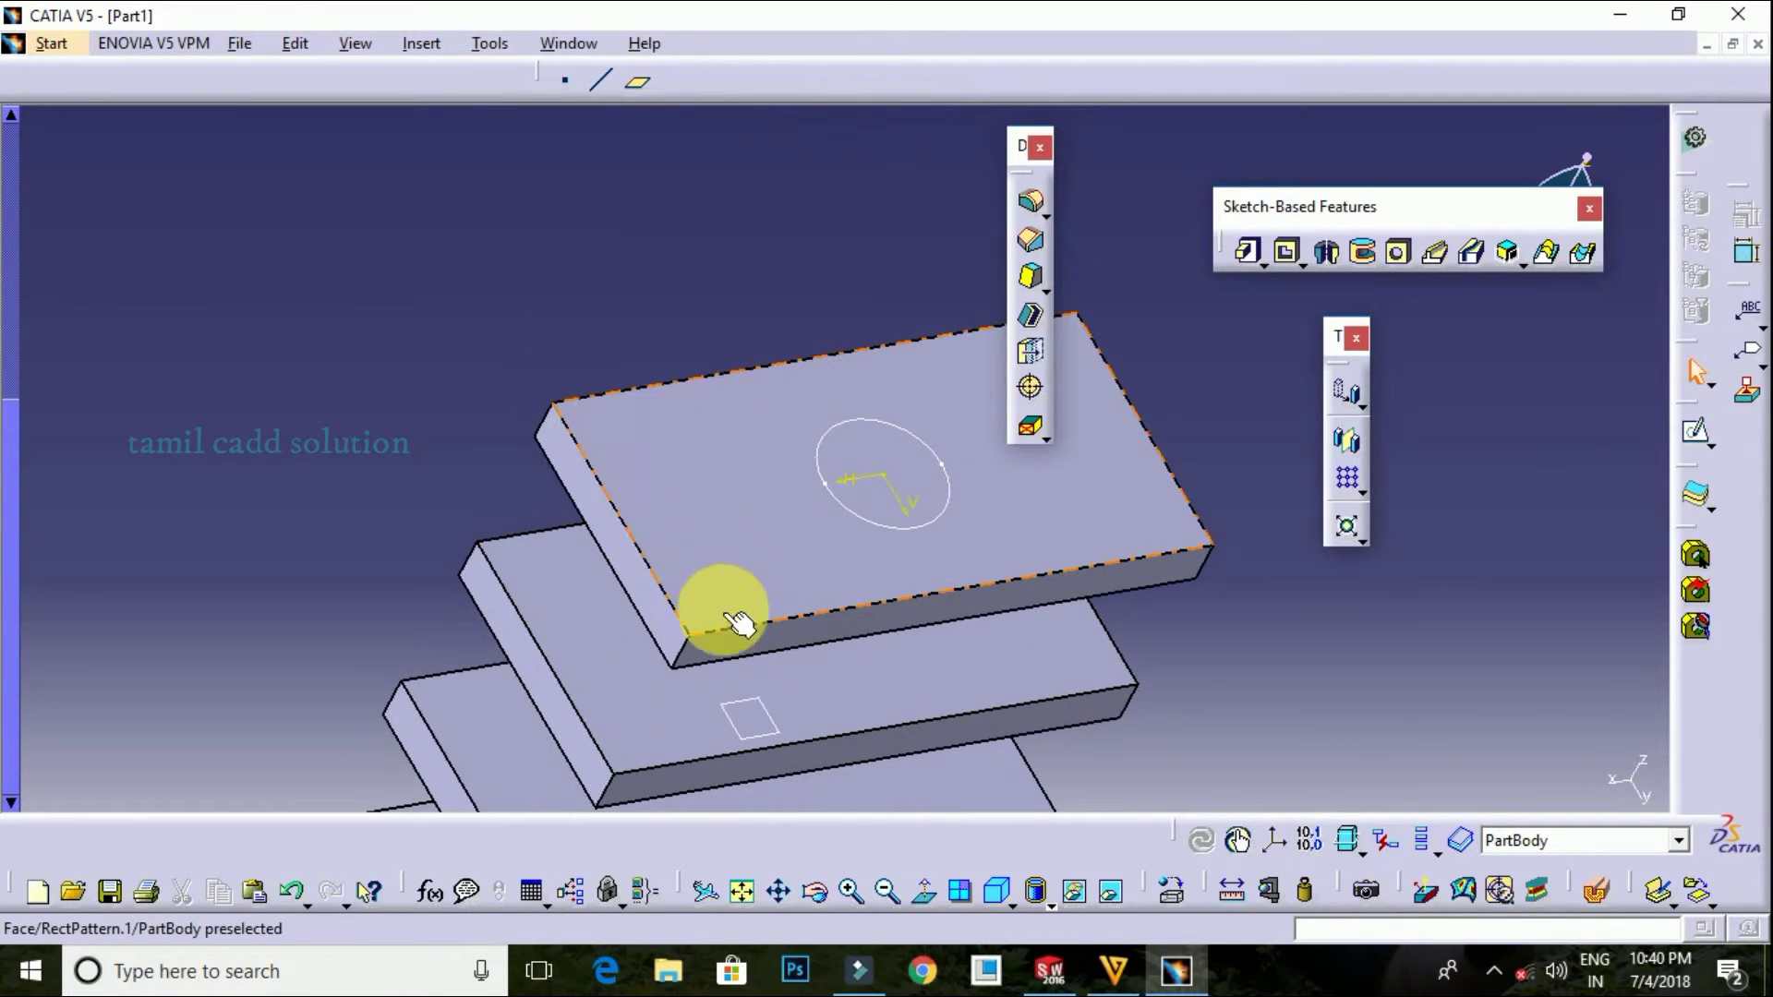
On the plate's side face, sketch a long line slanting down-left across the stacked plates
left_click(724, 661)
left_click(1695, 430)
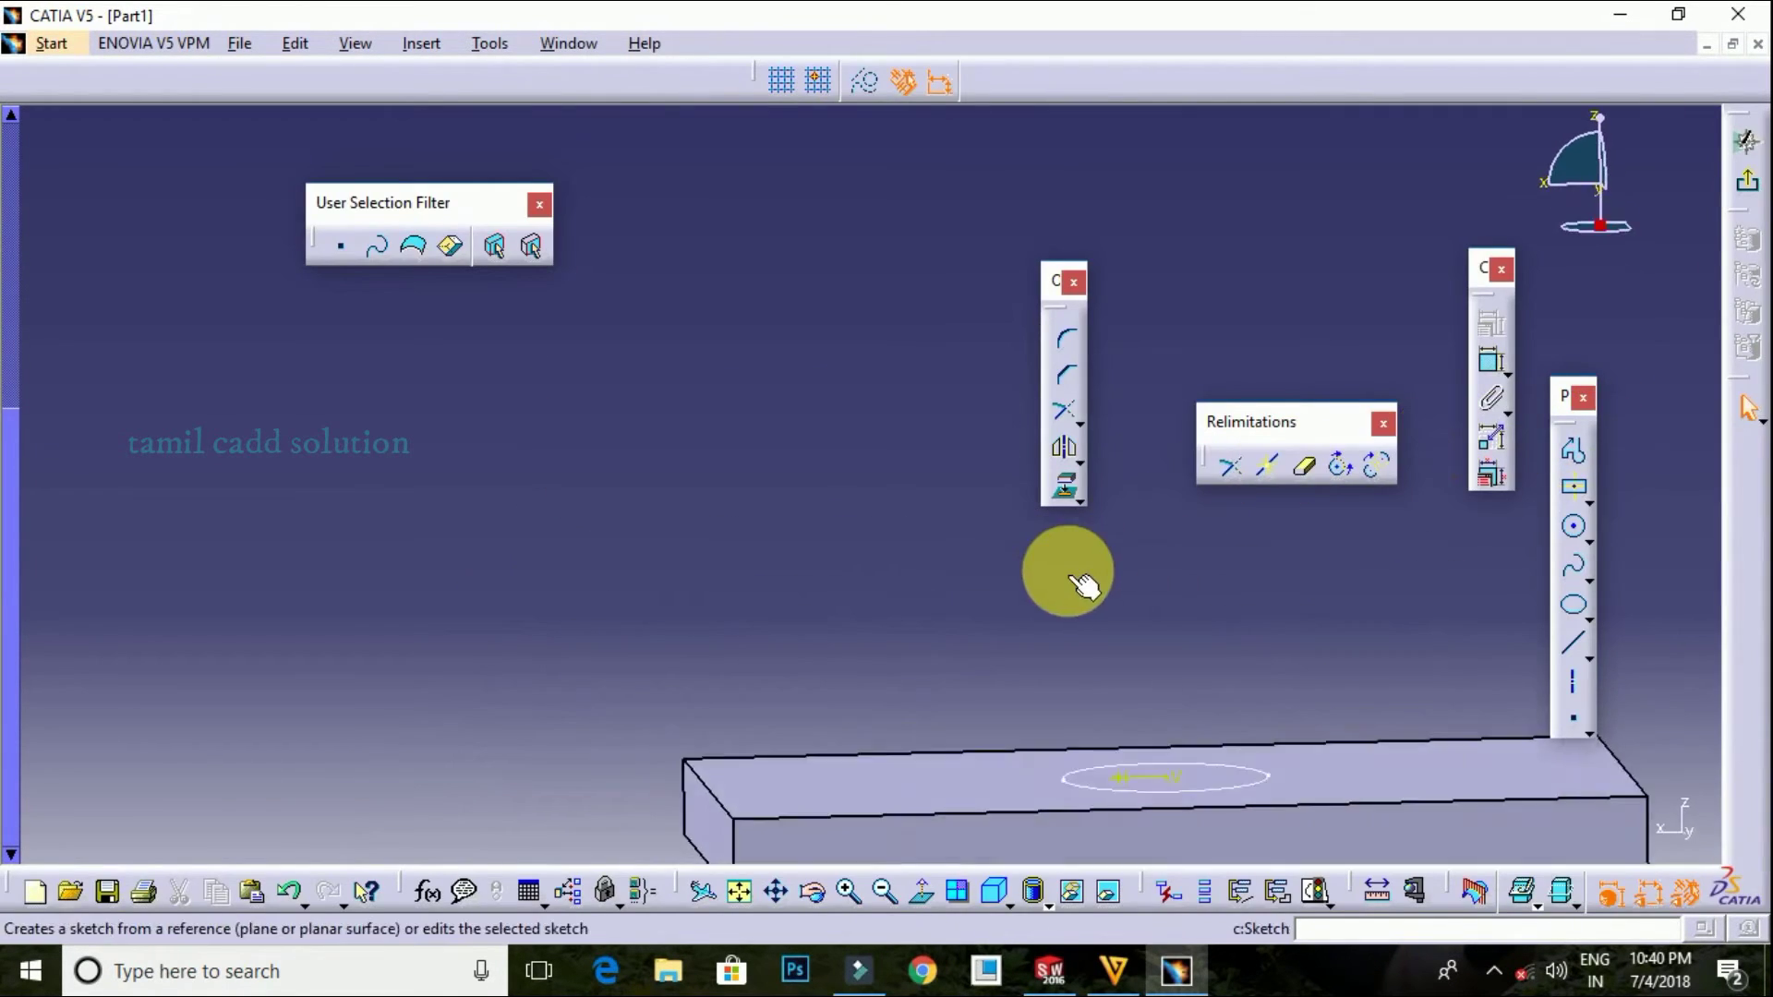
mouse_move(1085, 583)
middle_mouse_down()
mouse_move(940, 463)
mouse_move(934, 554)
middle_mouse_up()
left_click(923, 894)
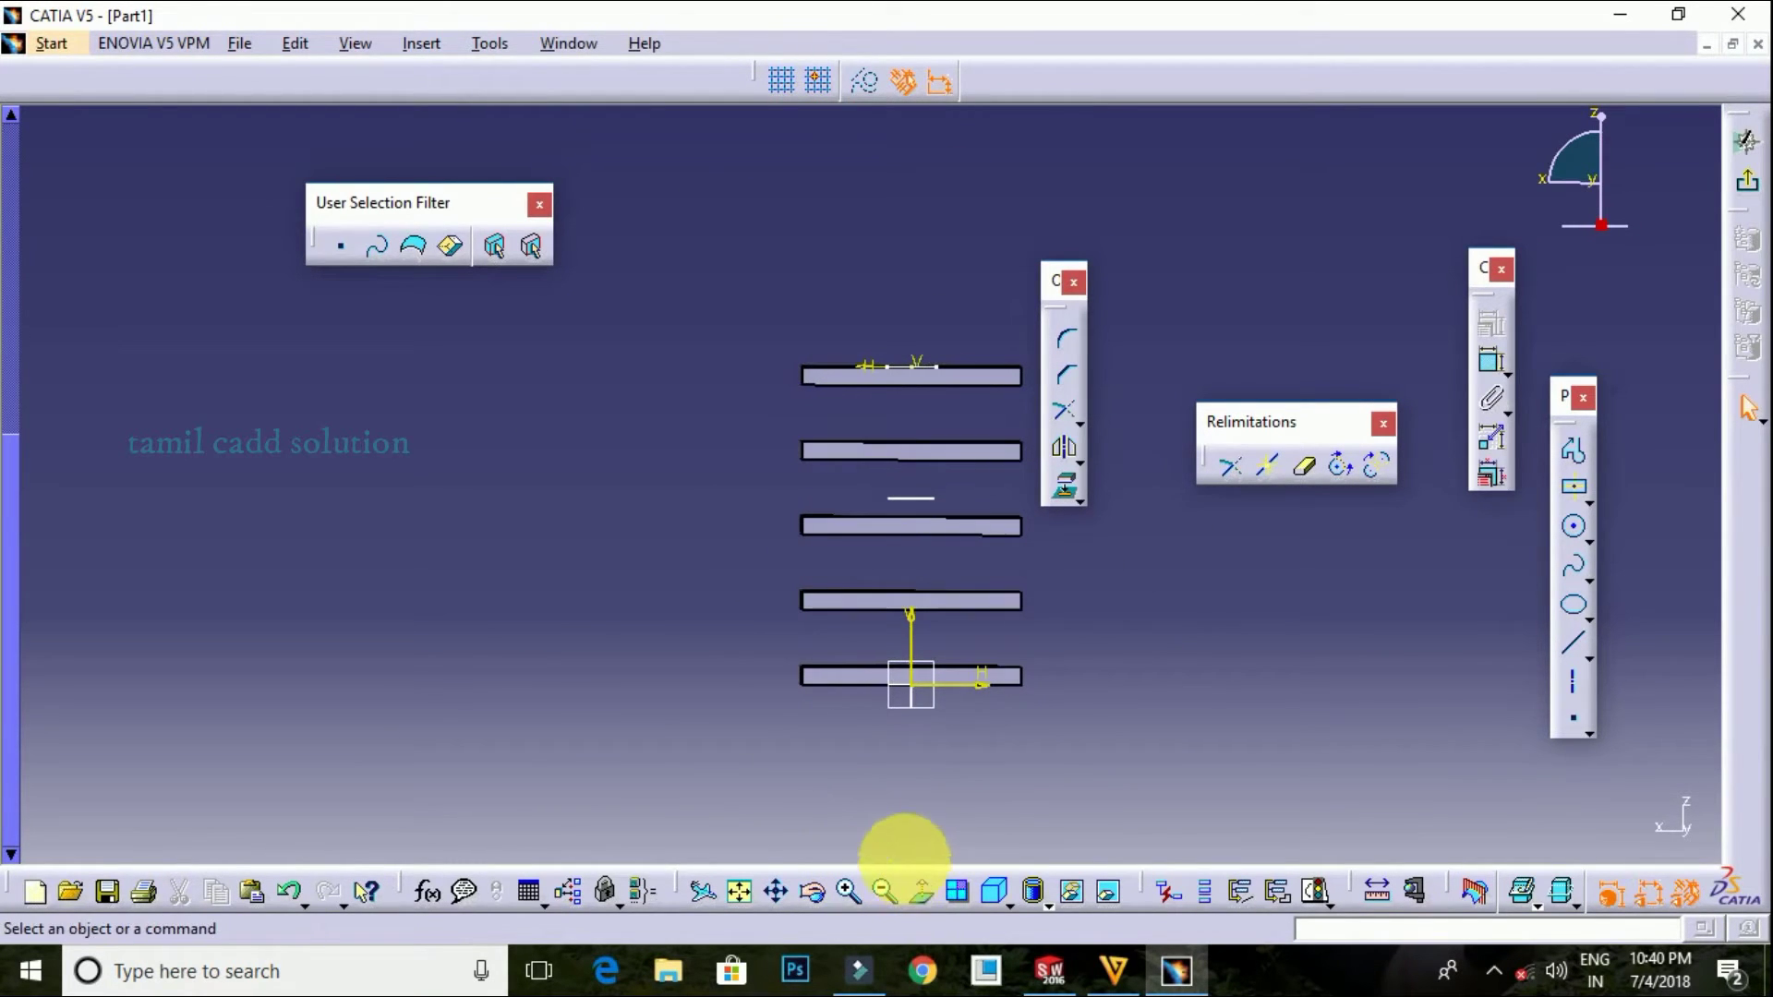
left_click(1573, 643)
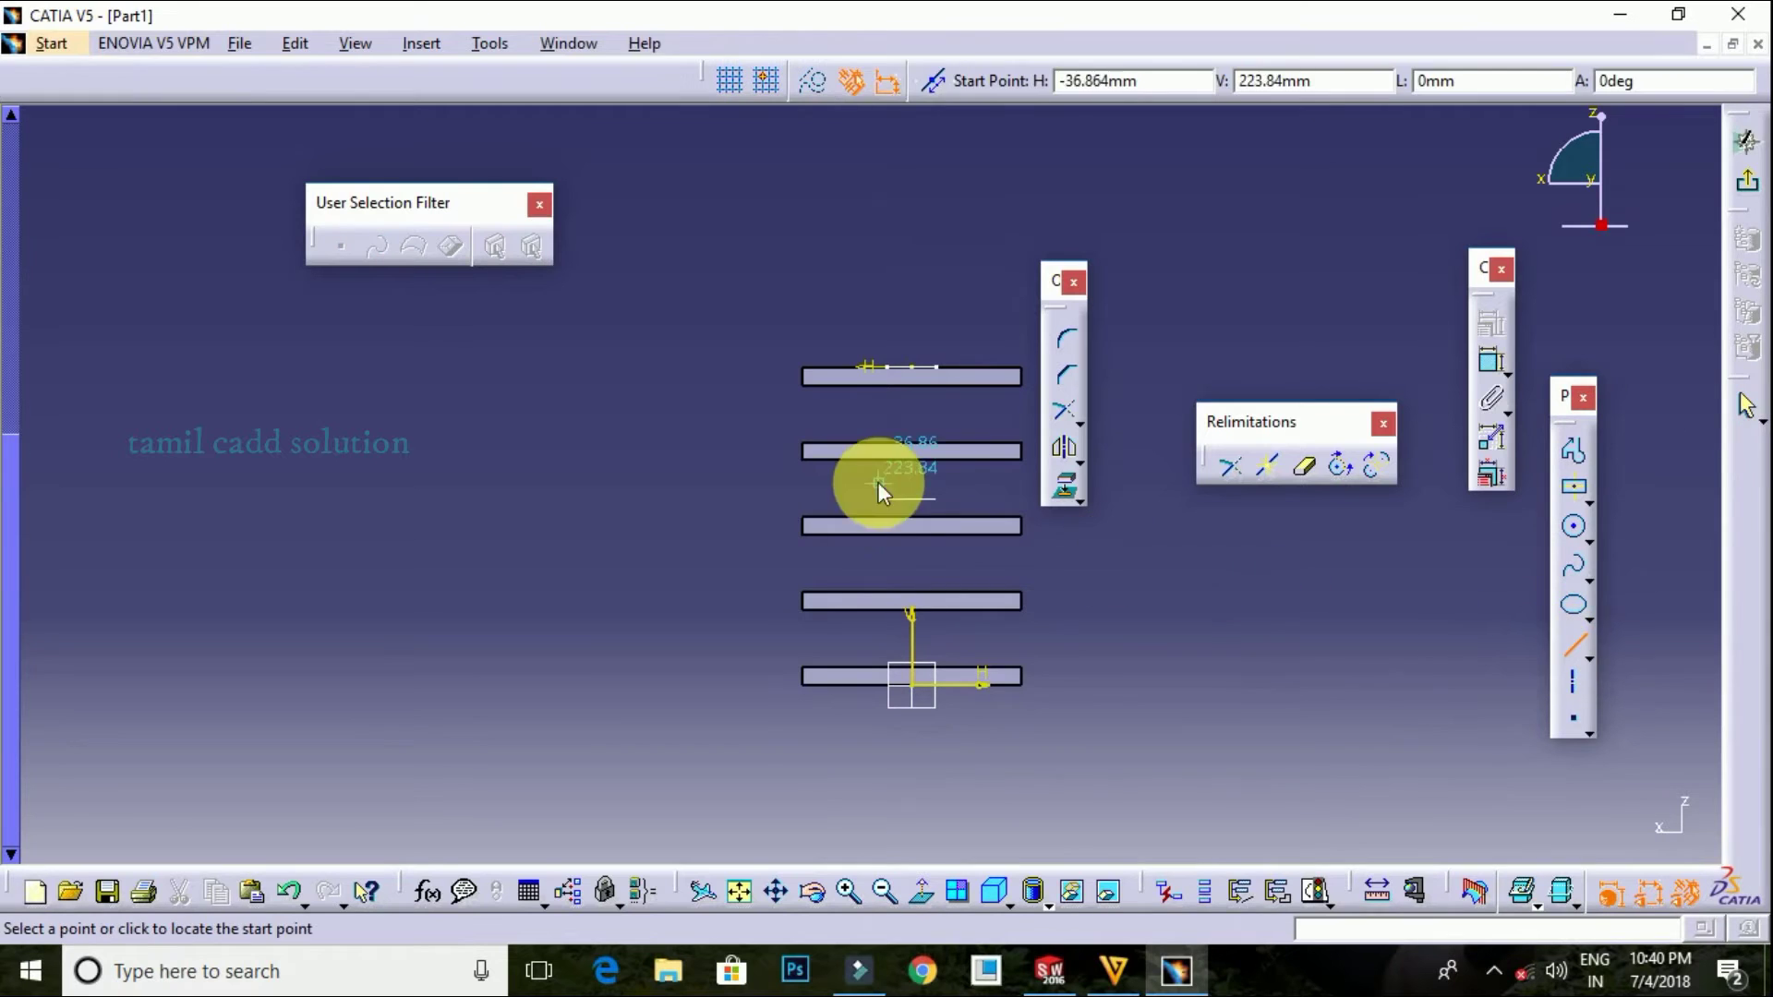
left_click(849, 336)
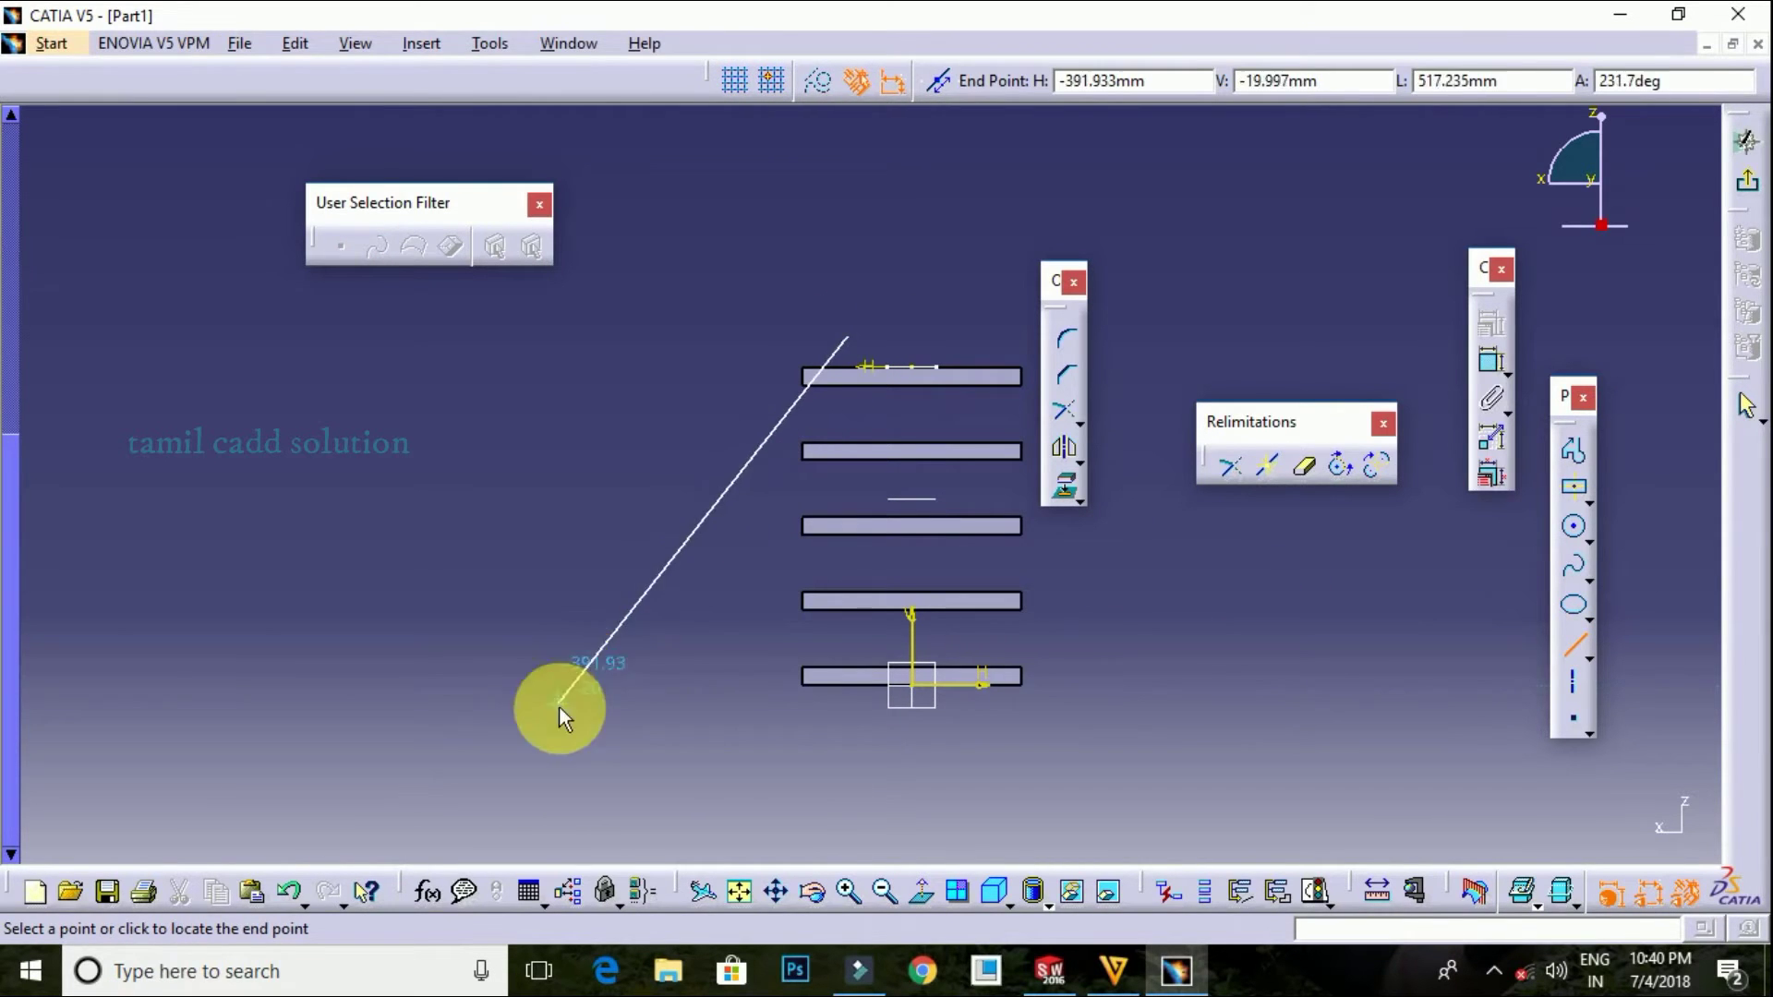
left_click(630, 760)
Constrain the slanted line at 30° to the middle plate's left edge
middle_click_drag(873, 623, 974, 475, "ctrl")
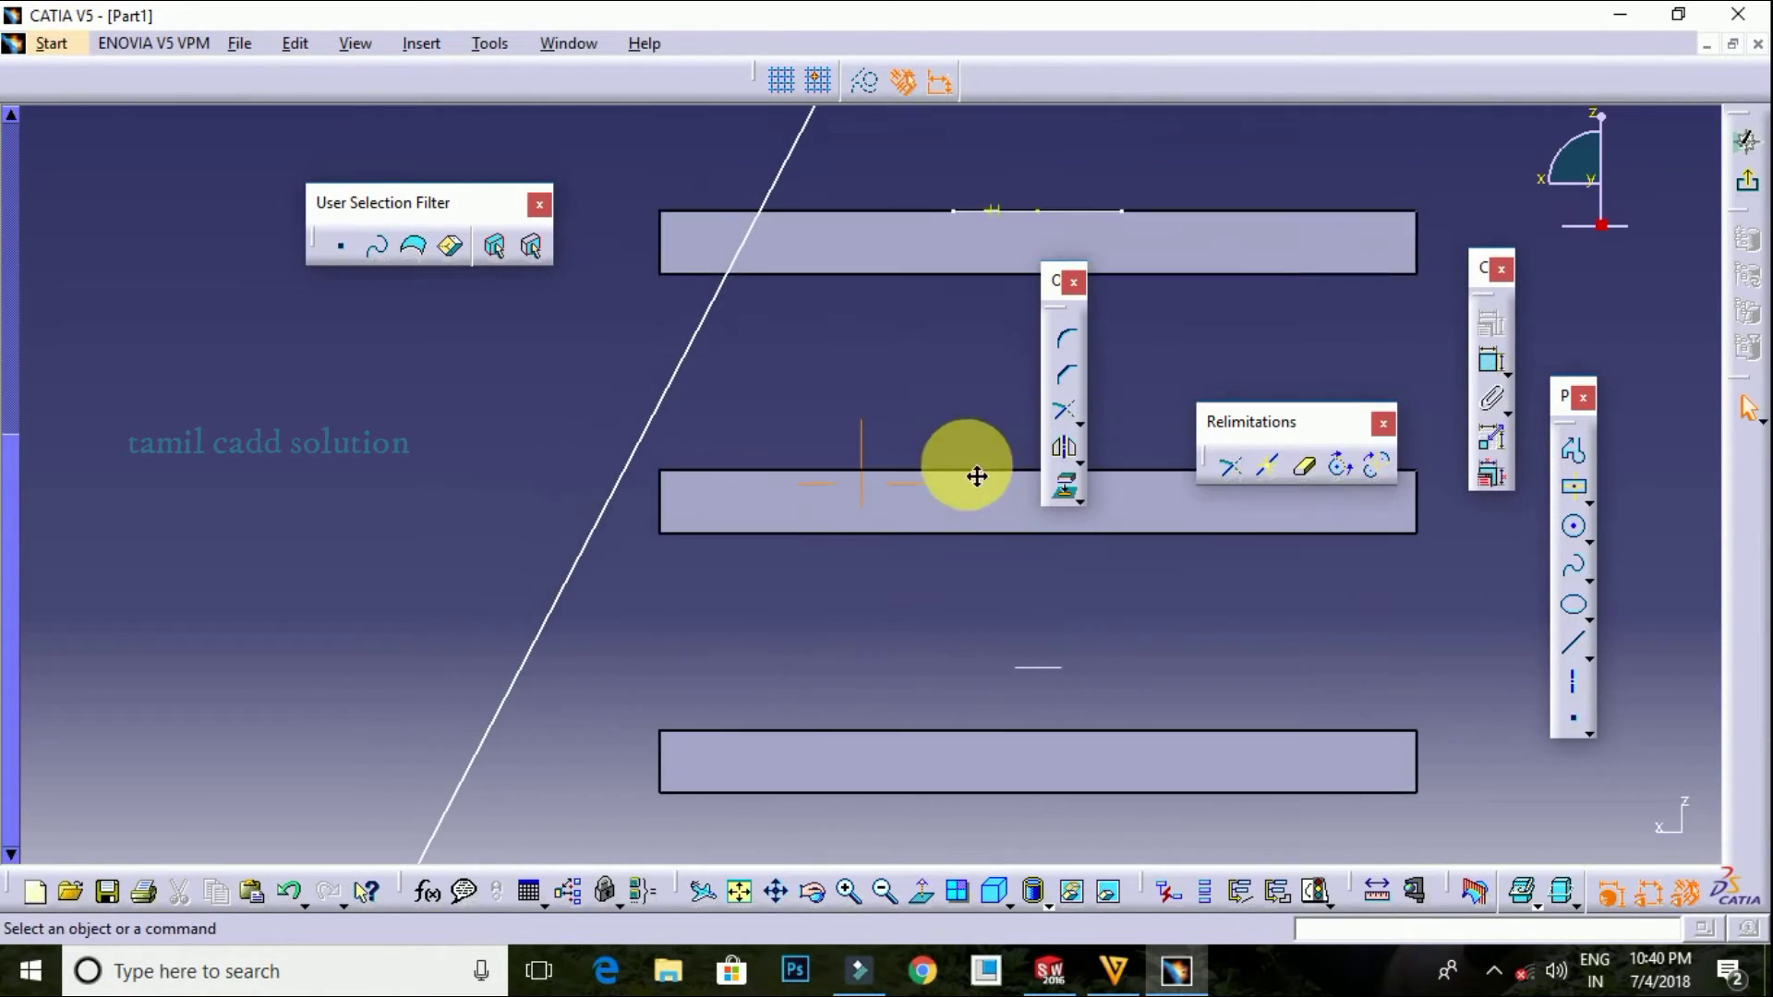
left_click(1064, 447)
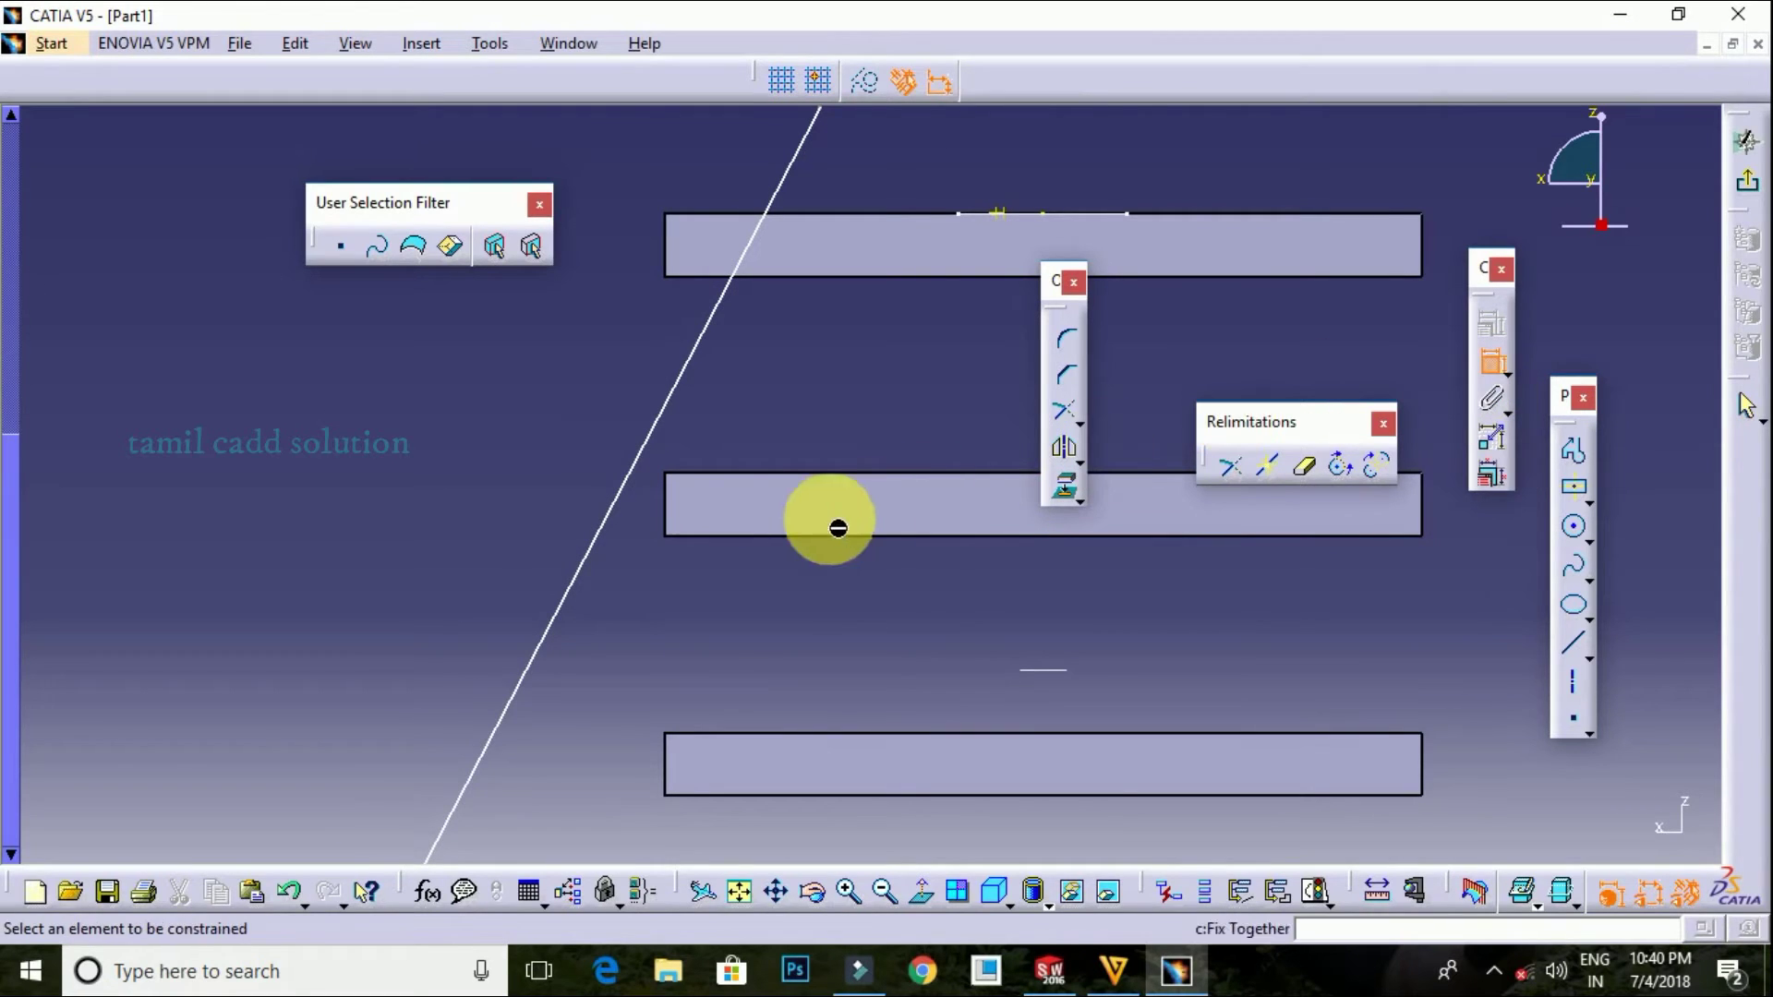
left_click(669, 519)
left_click(621, 512)
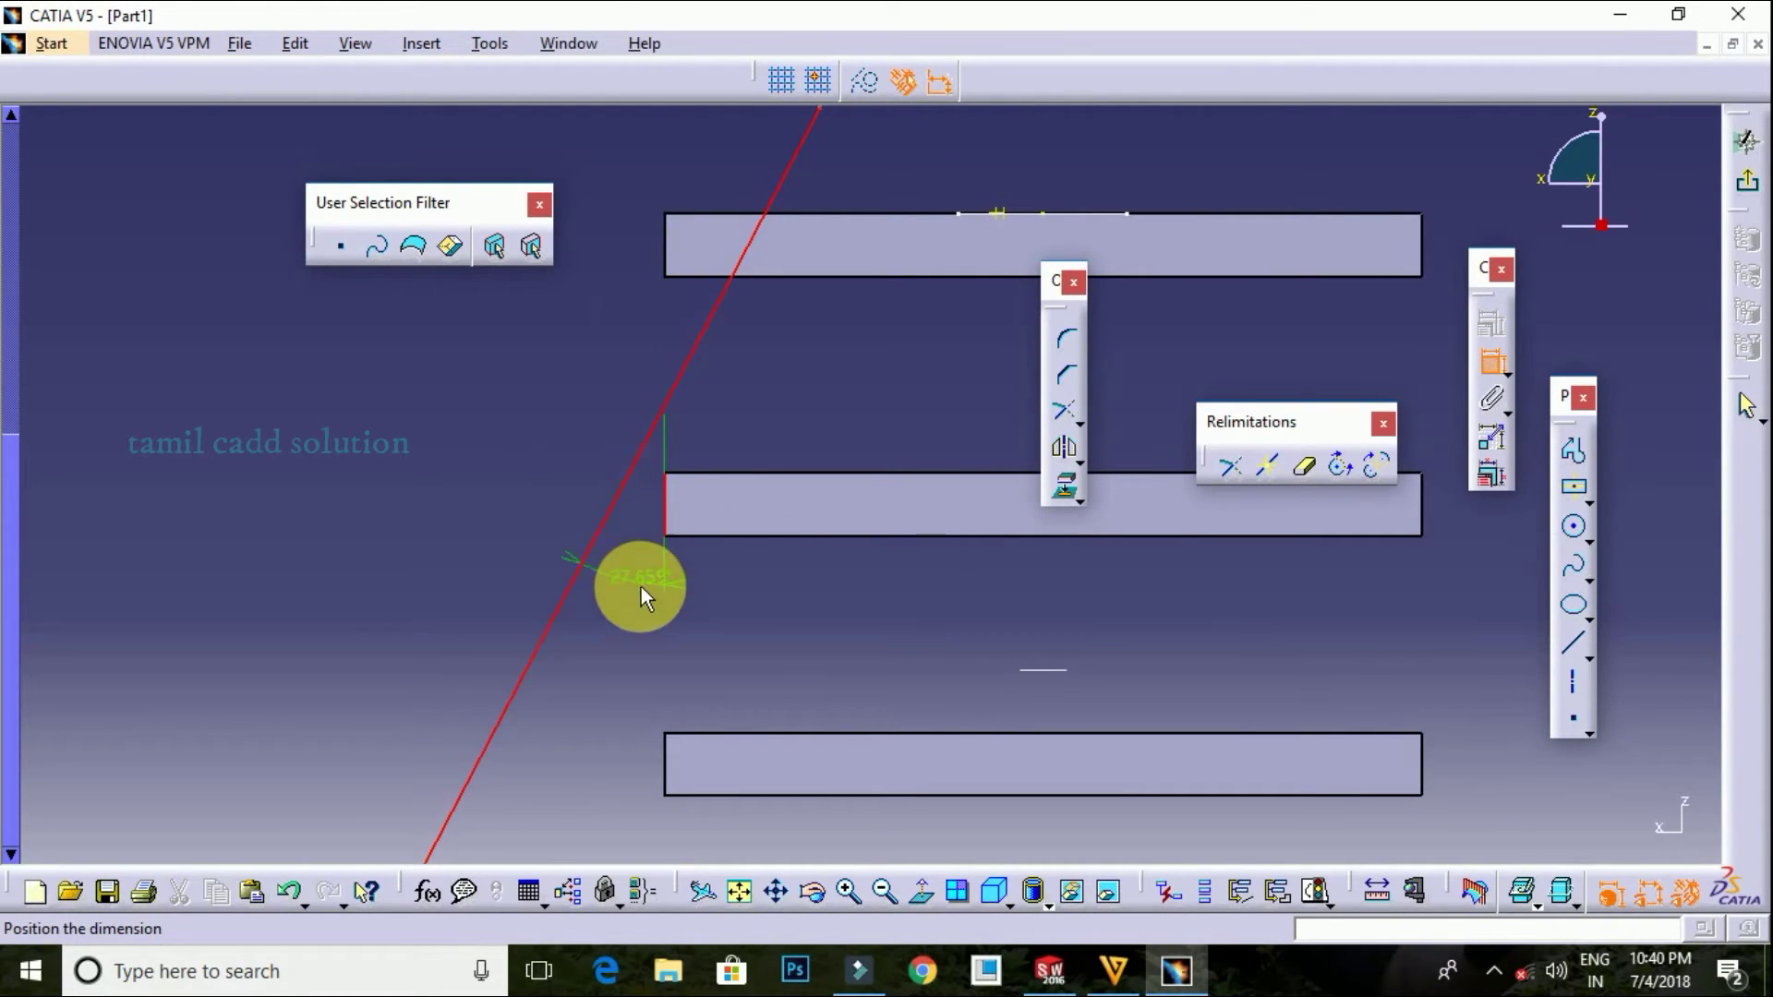
double_click(643, 610)
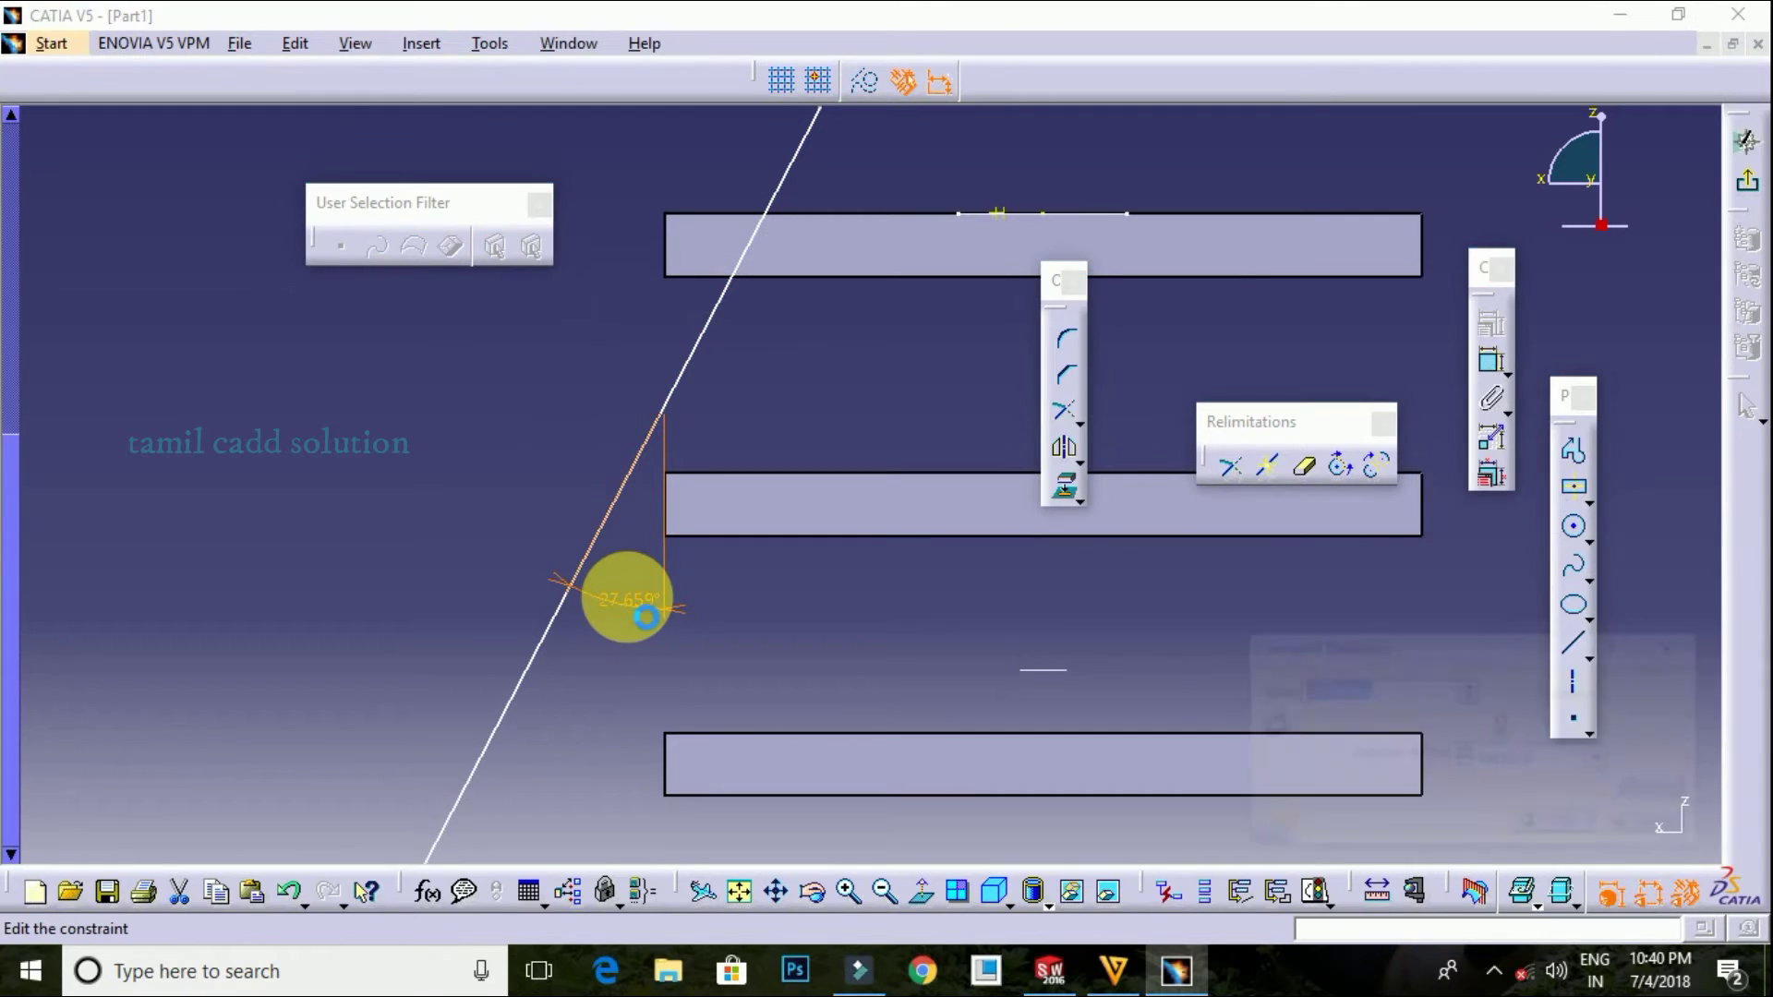
type("30")
key("Return")
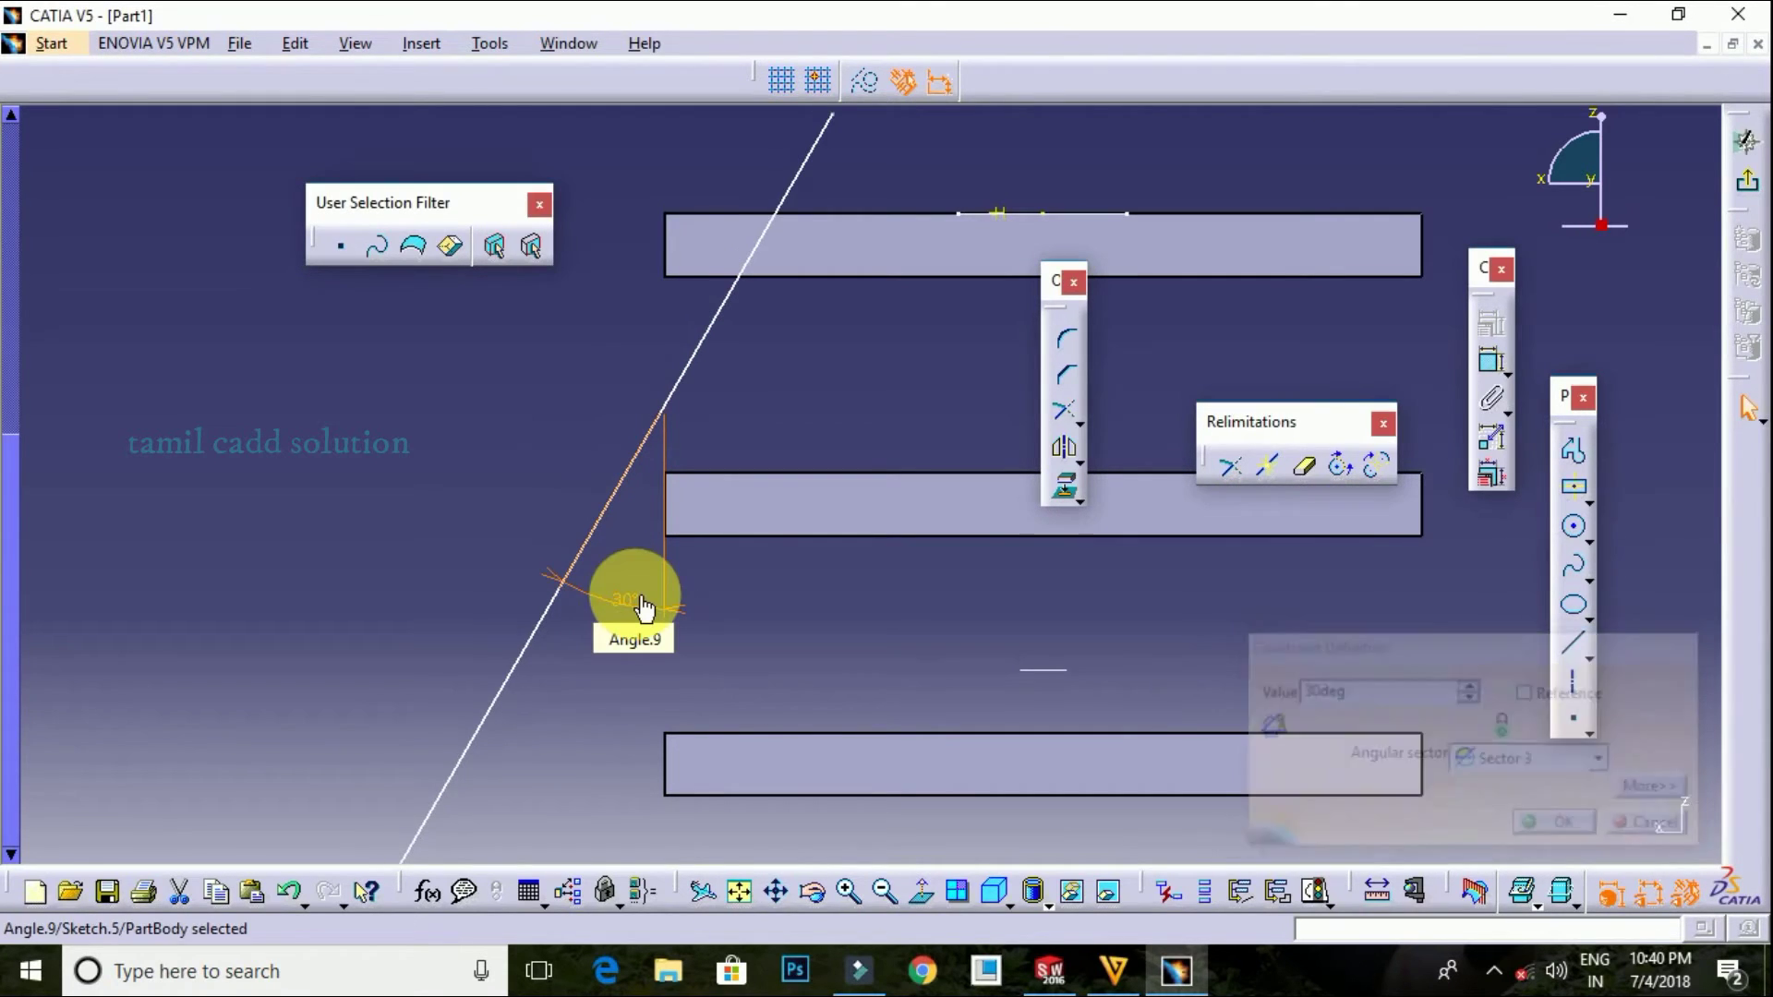
middle_click_drag(918, 467, 1127, 566)
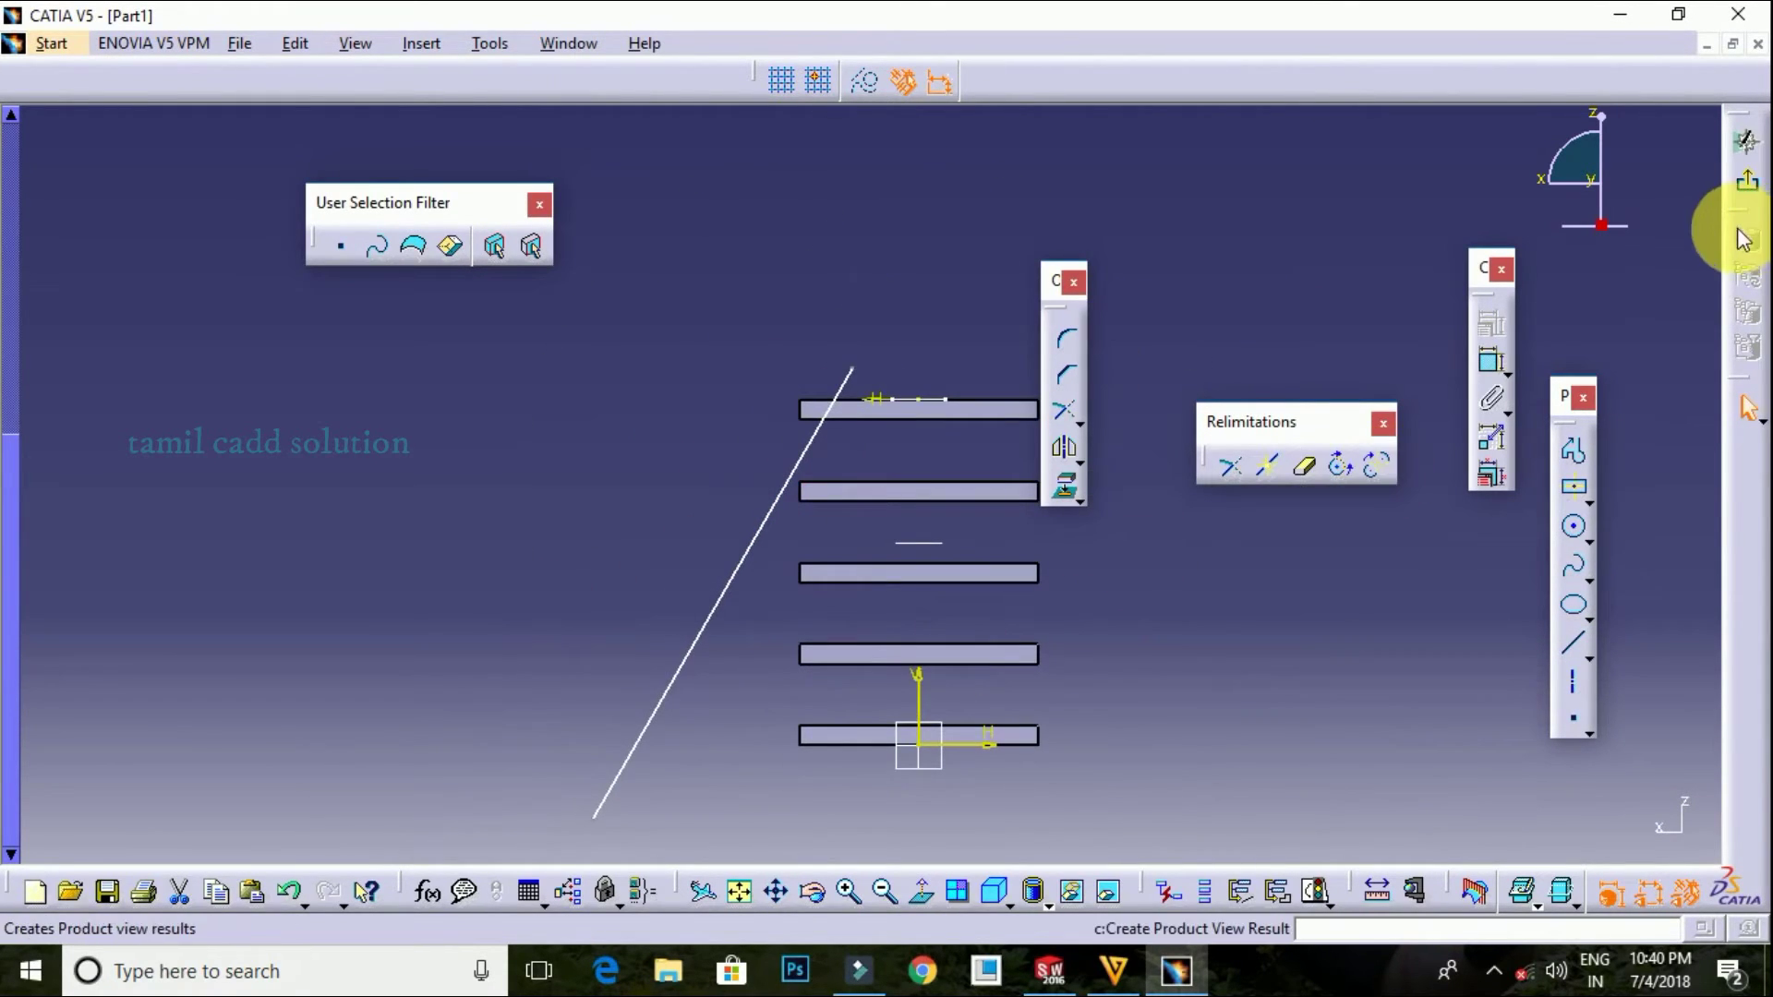
Start a pocket with Sketch.4's circle as profile, directed along the slanted line
left_click(1748, 183)
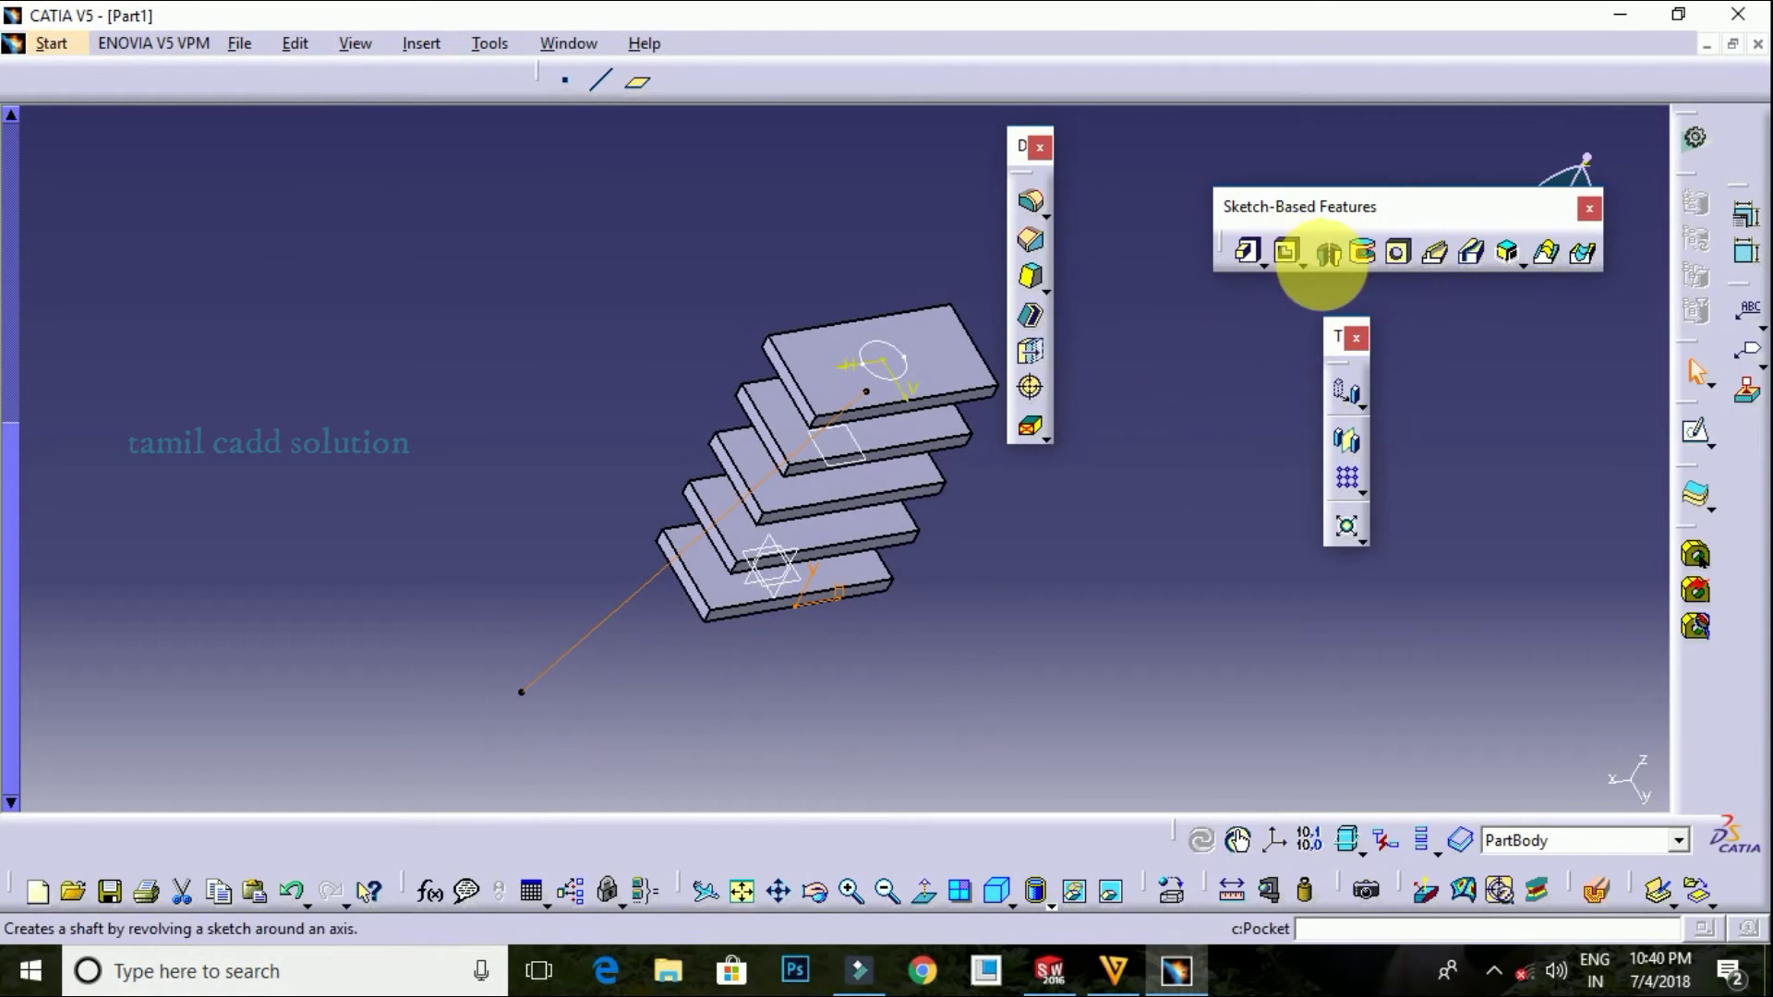
left_click(1290, 253)
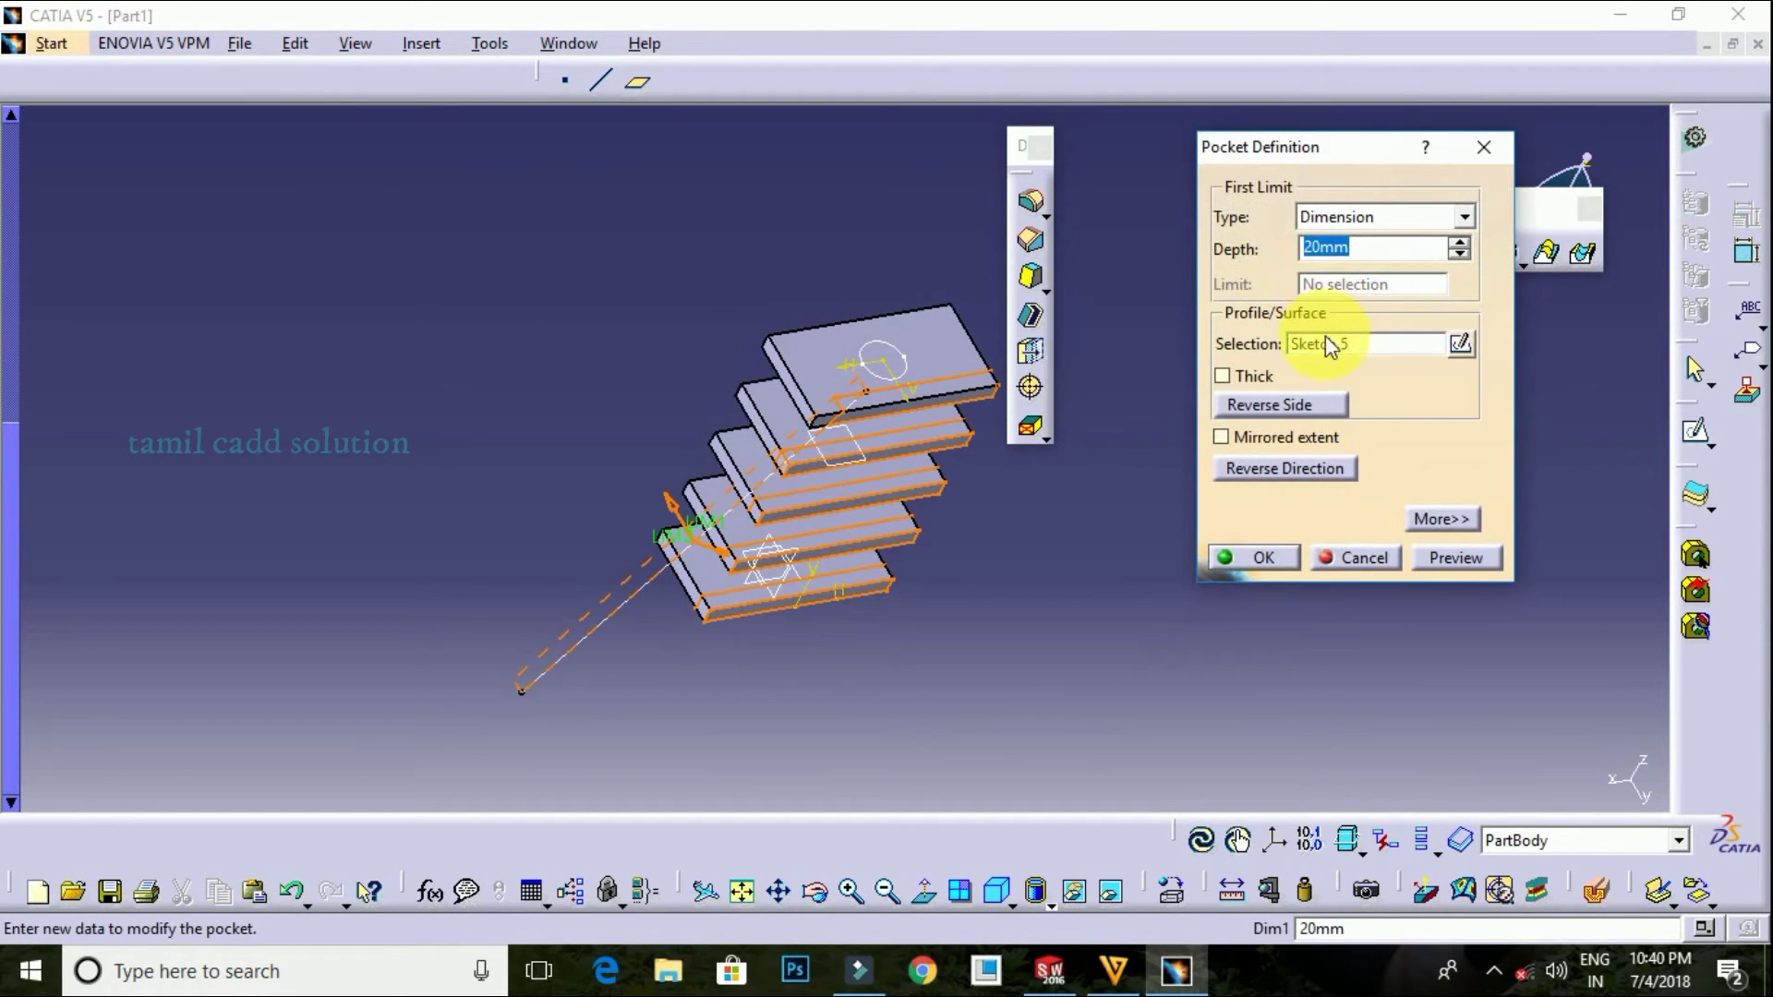
left_click(1436, 520)
mouse_move(950, 554)
middle_mouse_down()
mouse_move(978, 450)
mouse_move(794, 582)
middle_mouse_up()
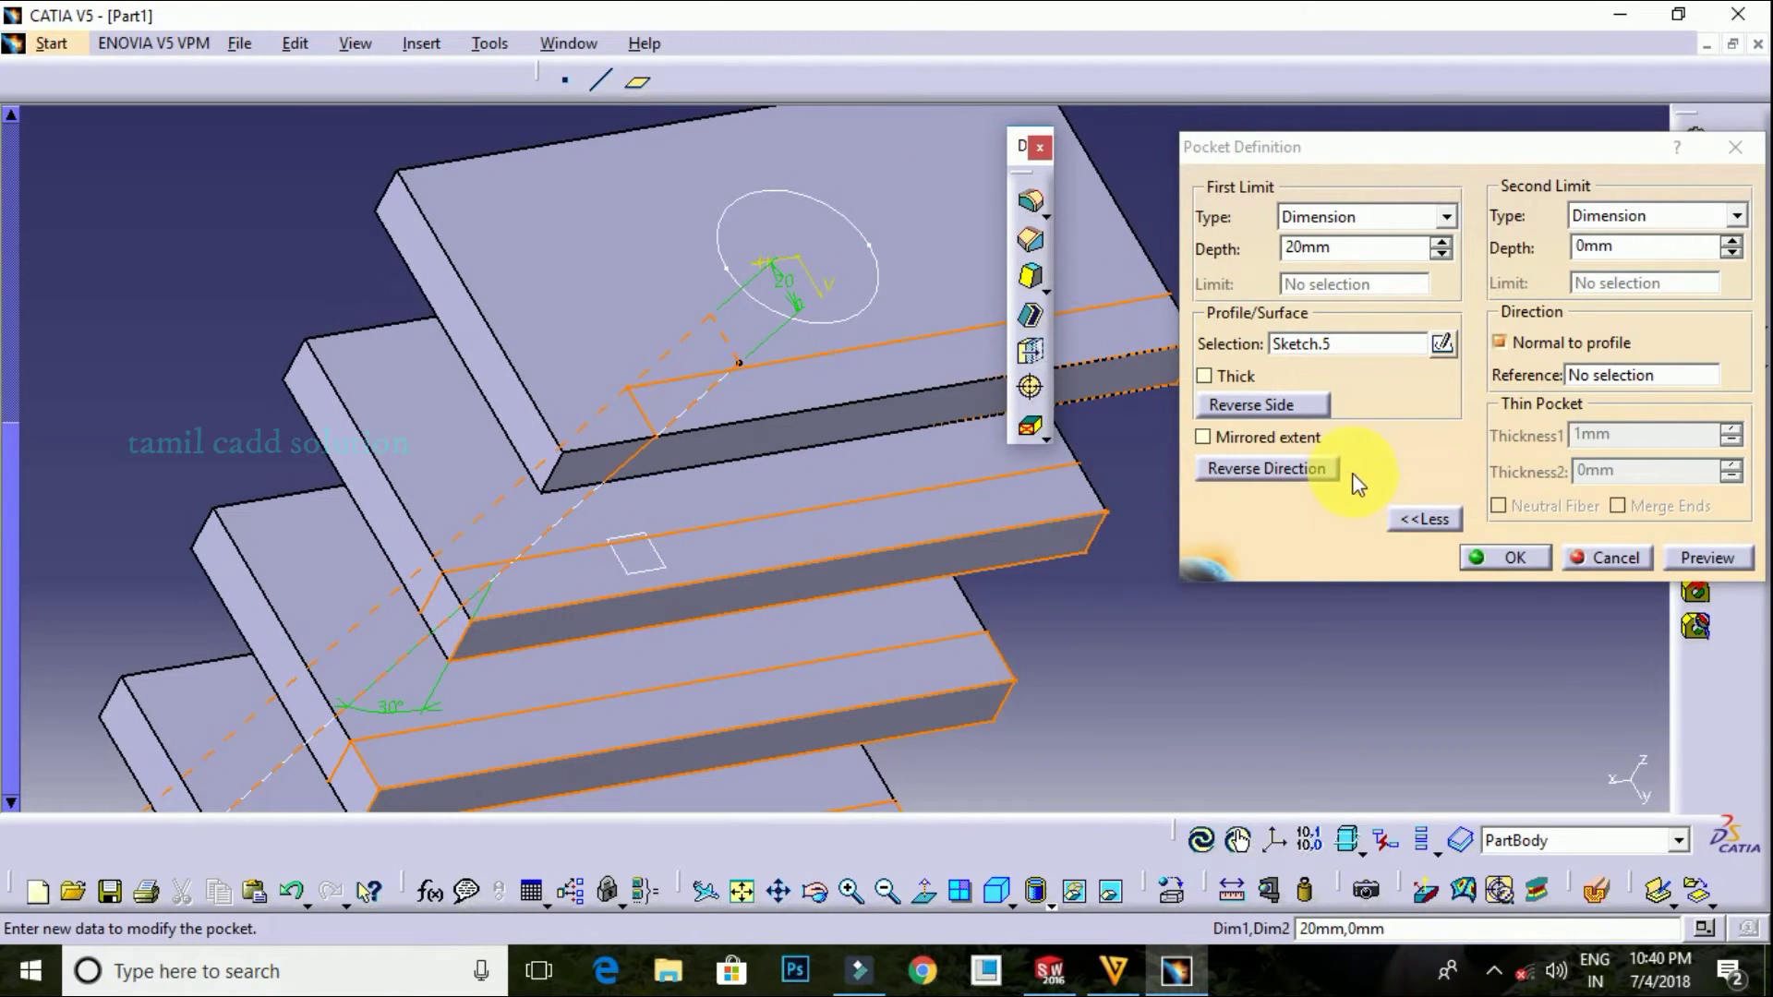
left_click(1345, 344)
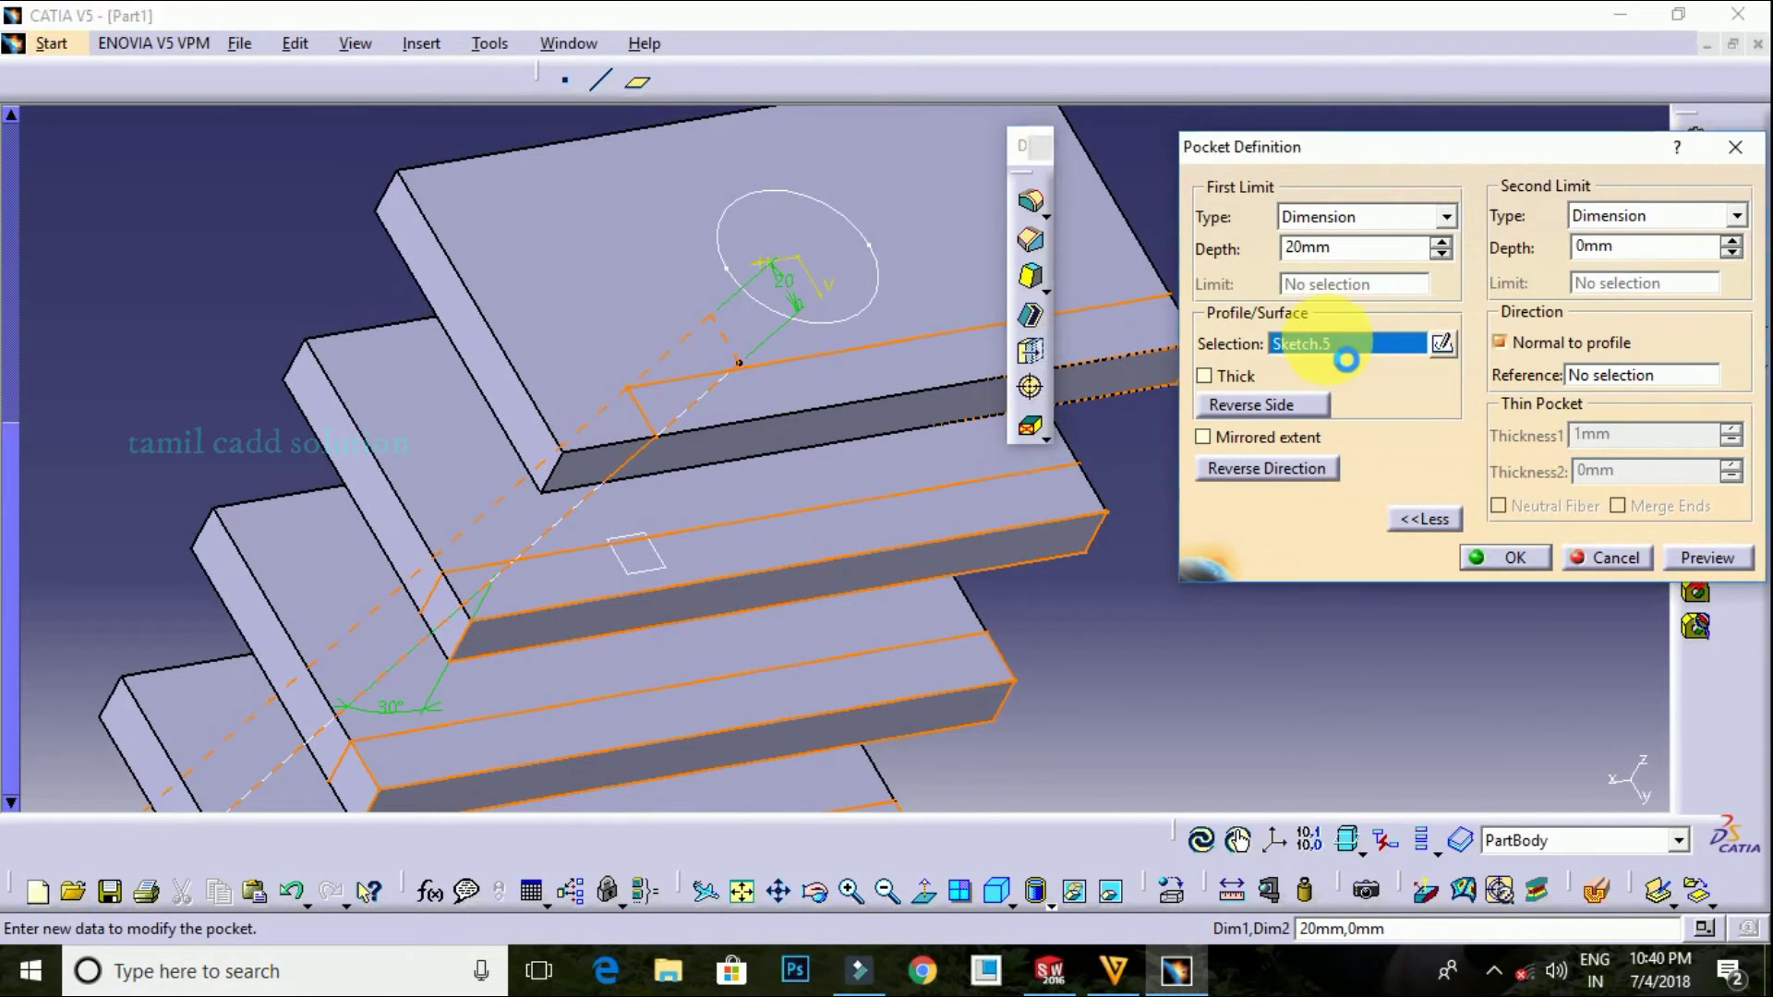
left_click(892, 310)
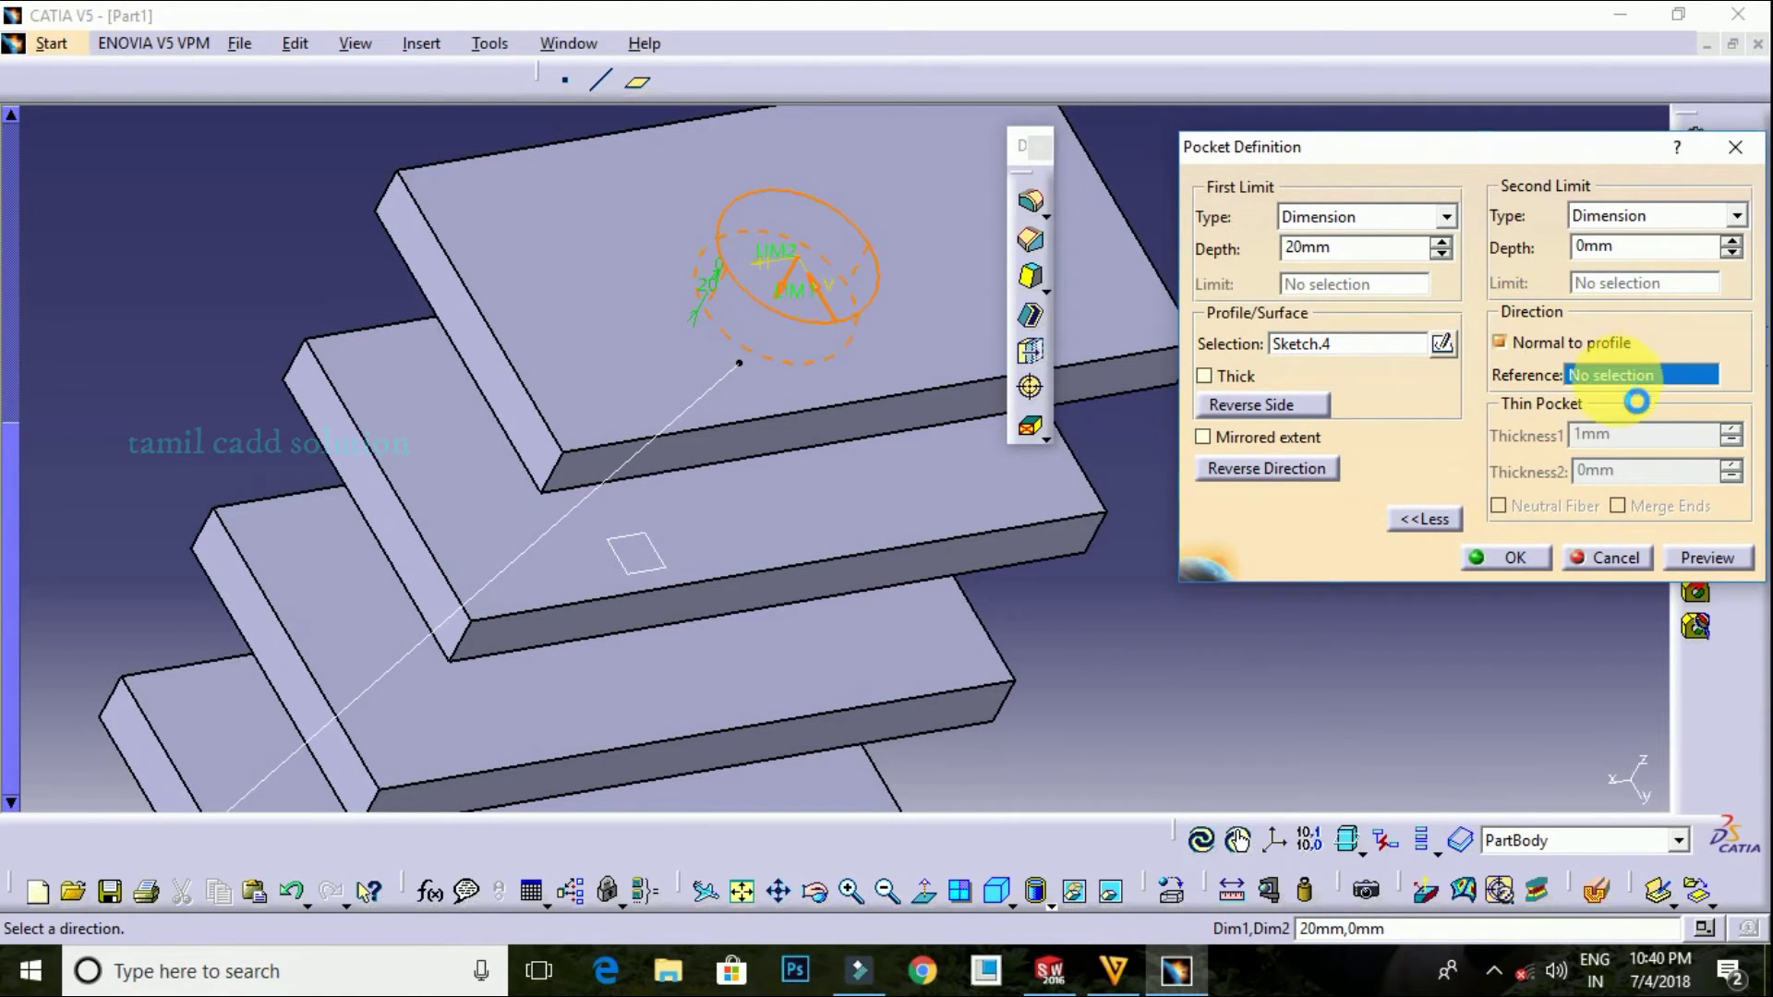
mouse_move(1011, 534)
middle_mouse_down()
mouse_move(969, 672)
mouse_move(863, 547)
middle_mouse_up()
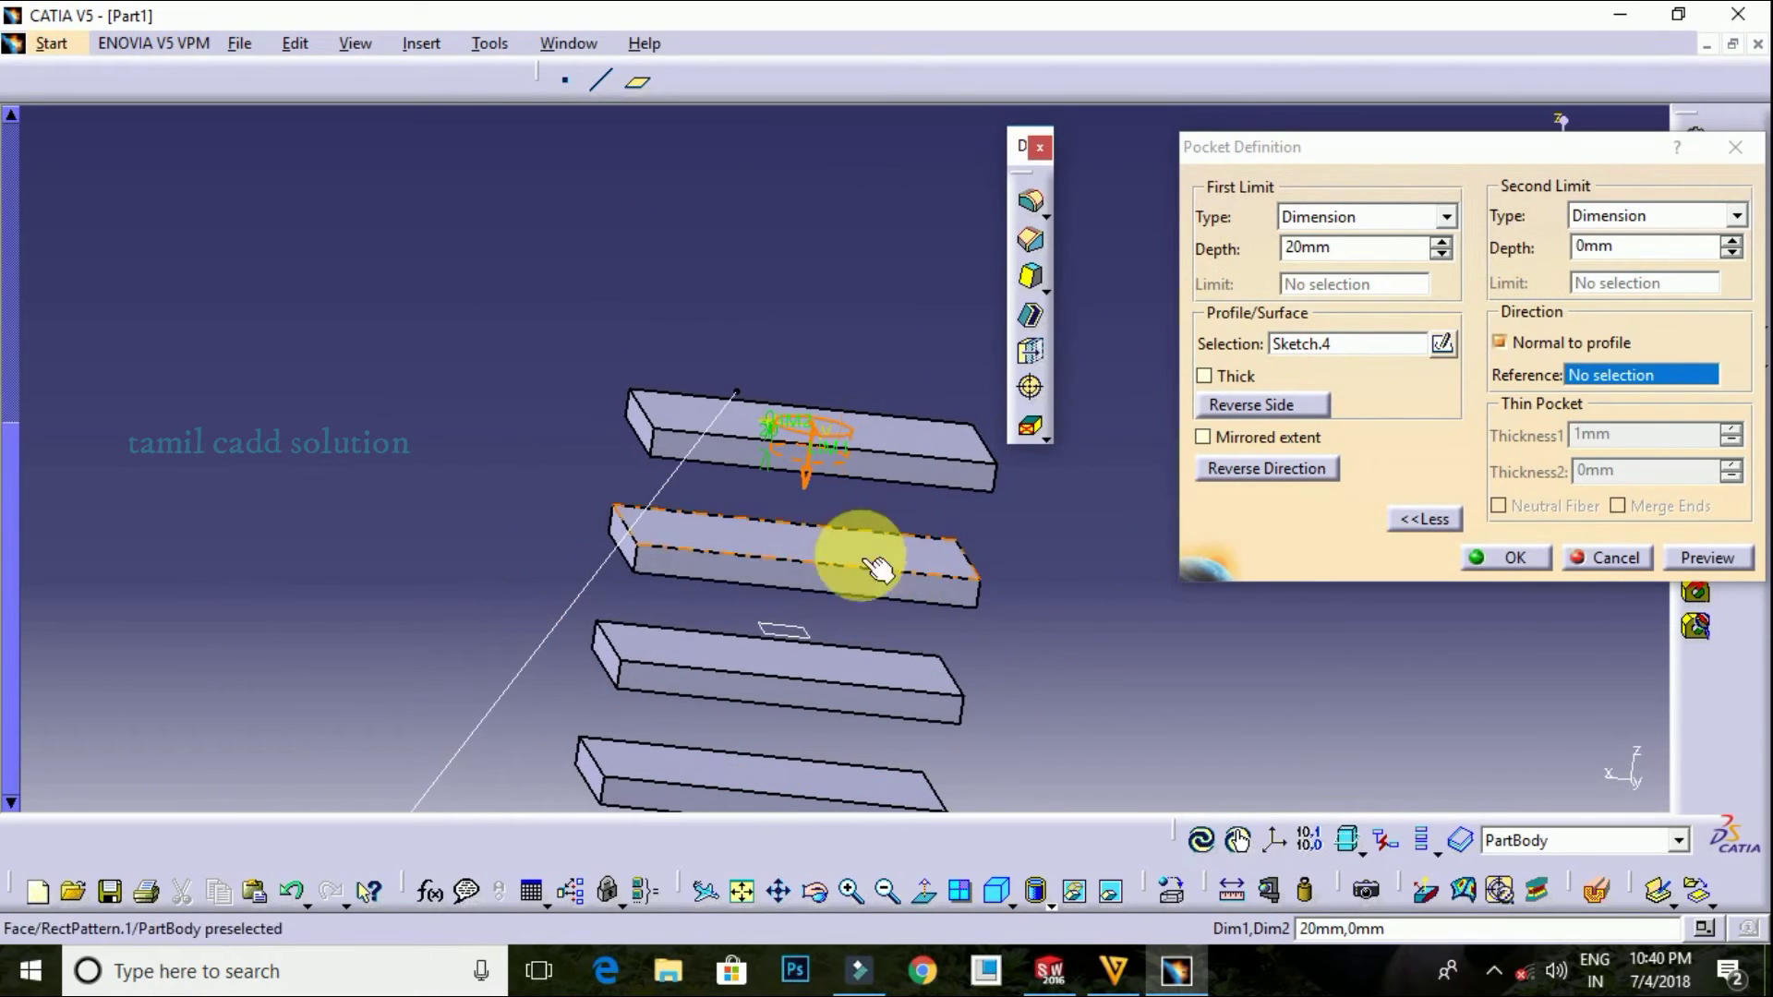
left_click(544, 630)
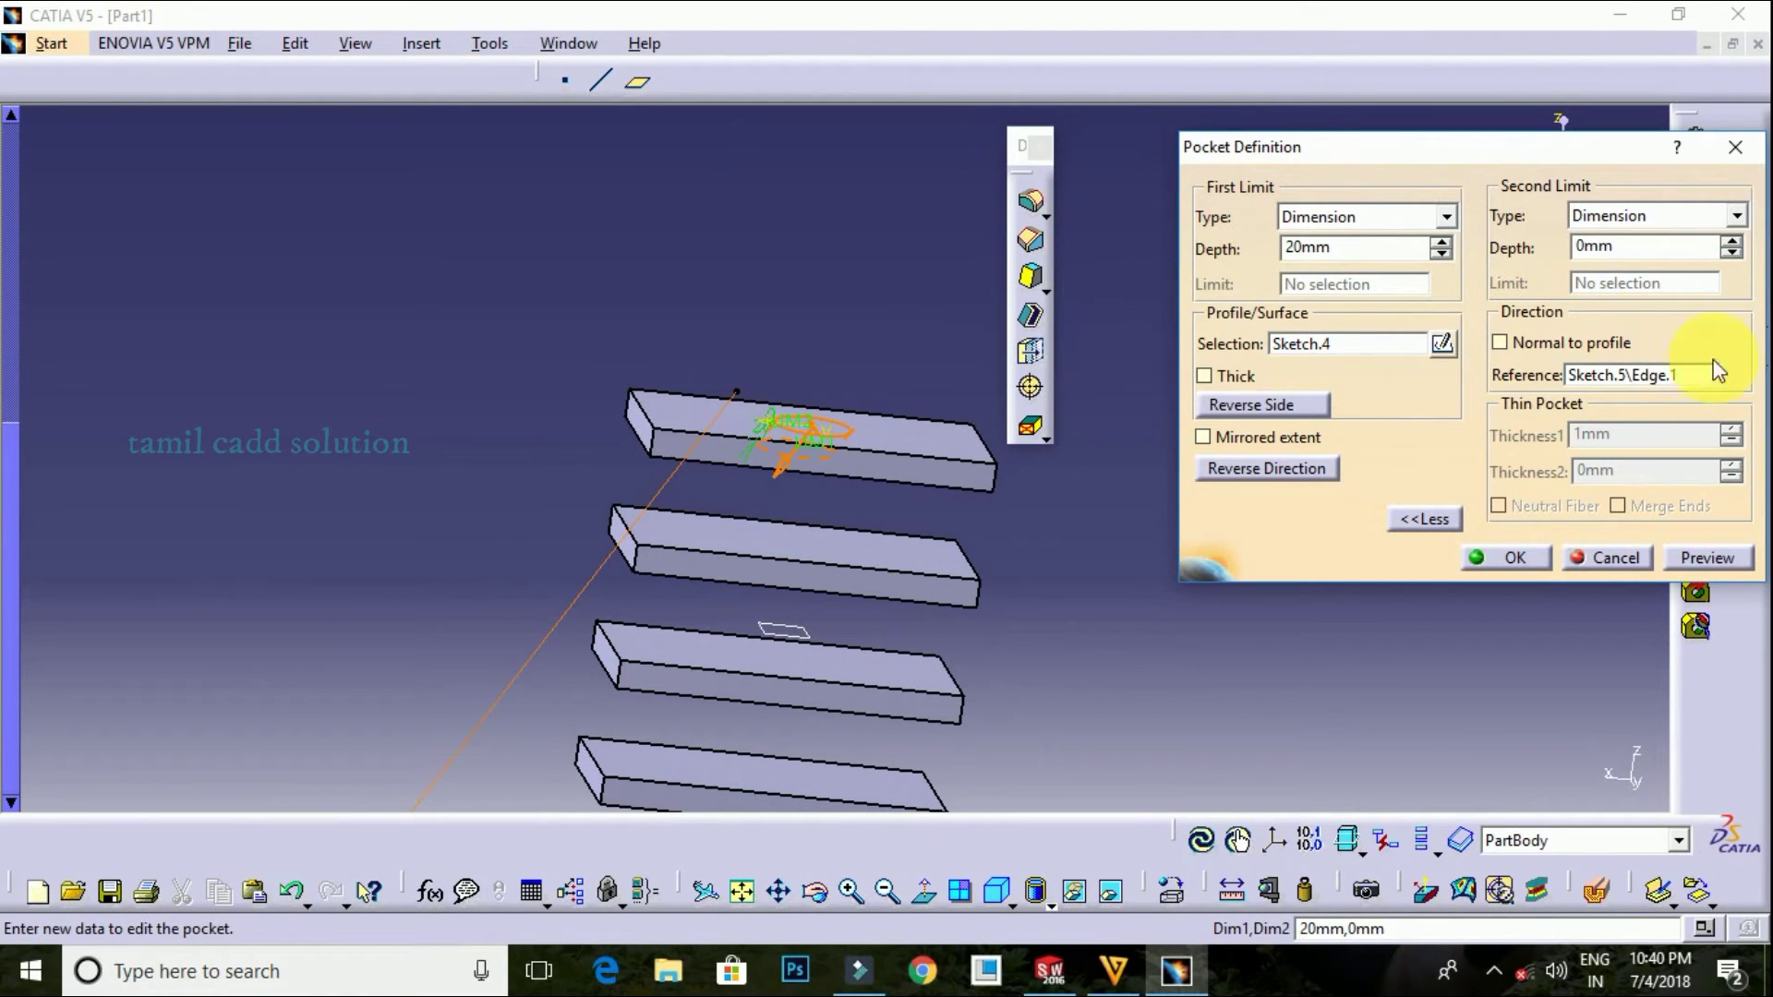
Set the pocket depth to -612mm through all five plates and create it
left_click(1447, 246)
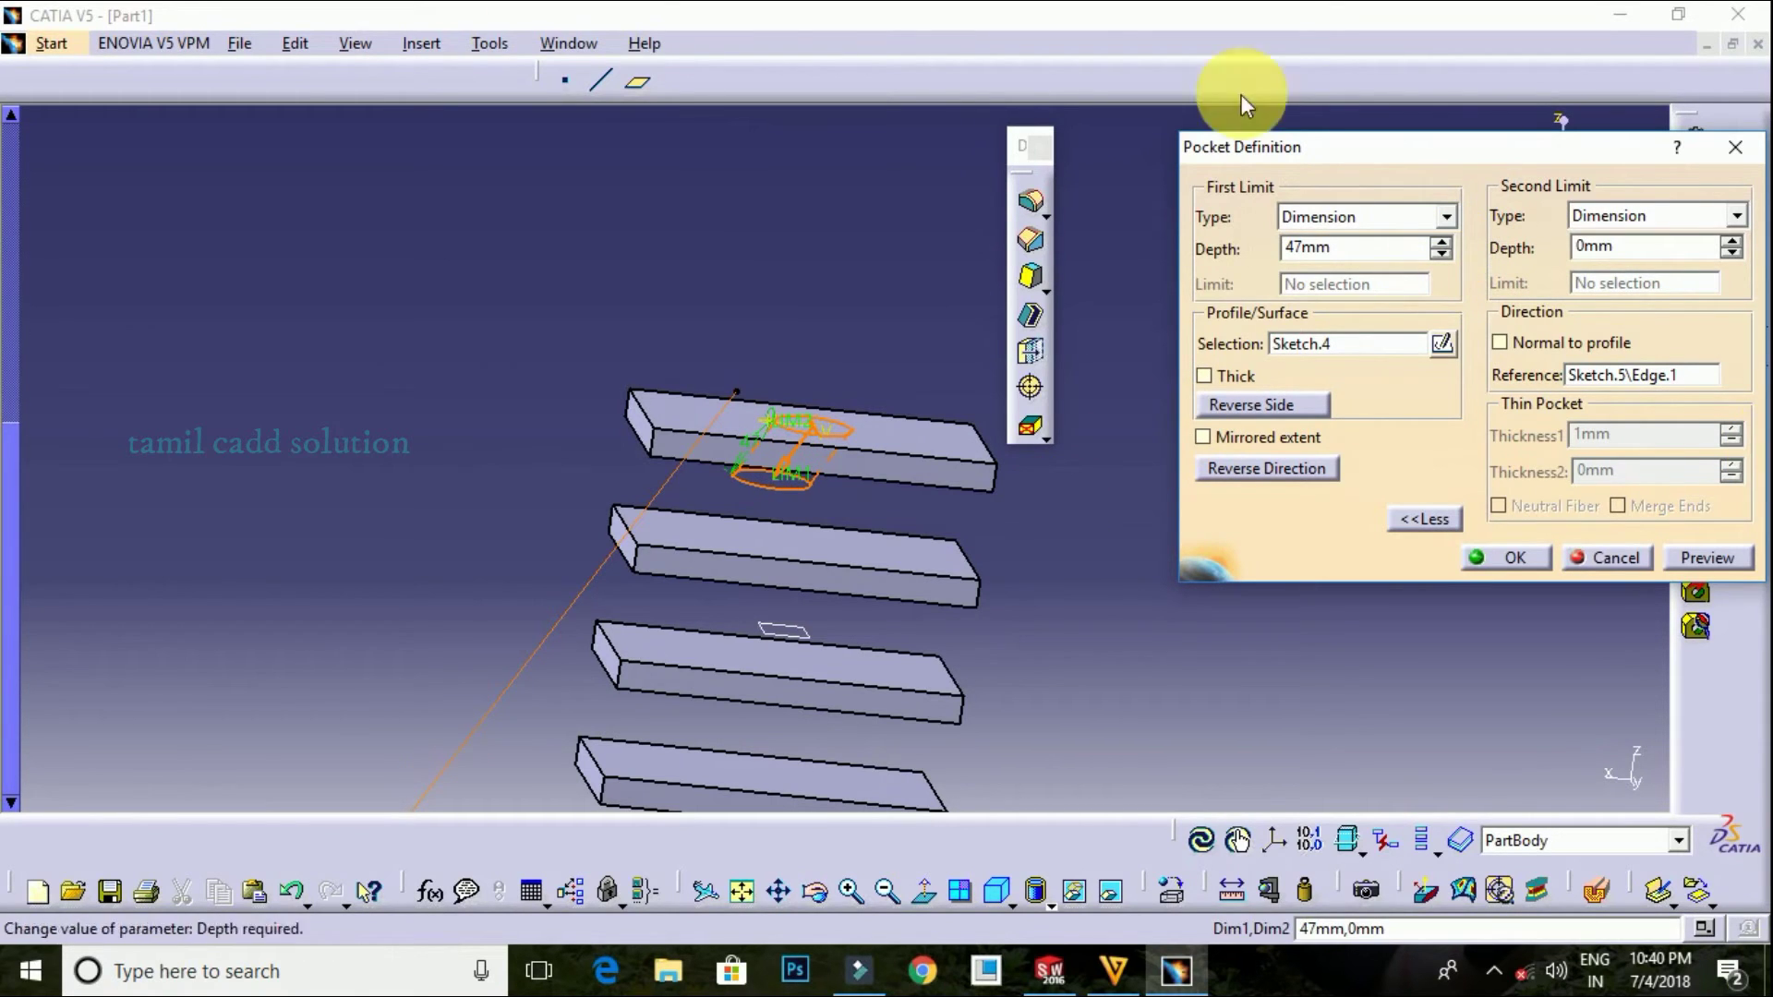
left_click(813, 494)
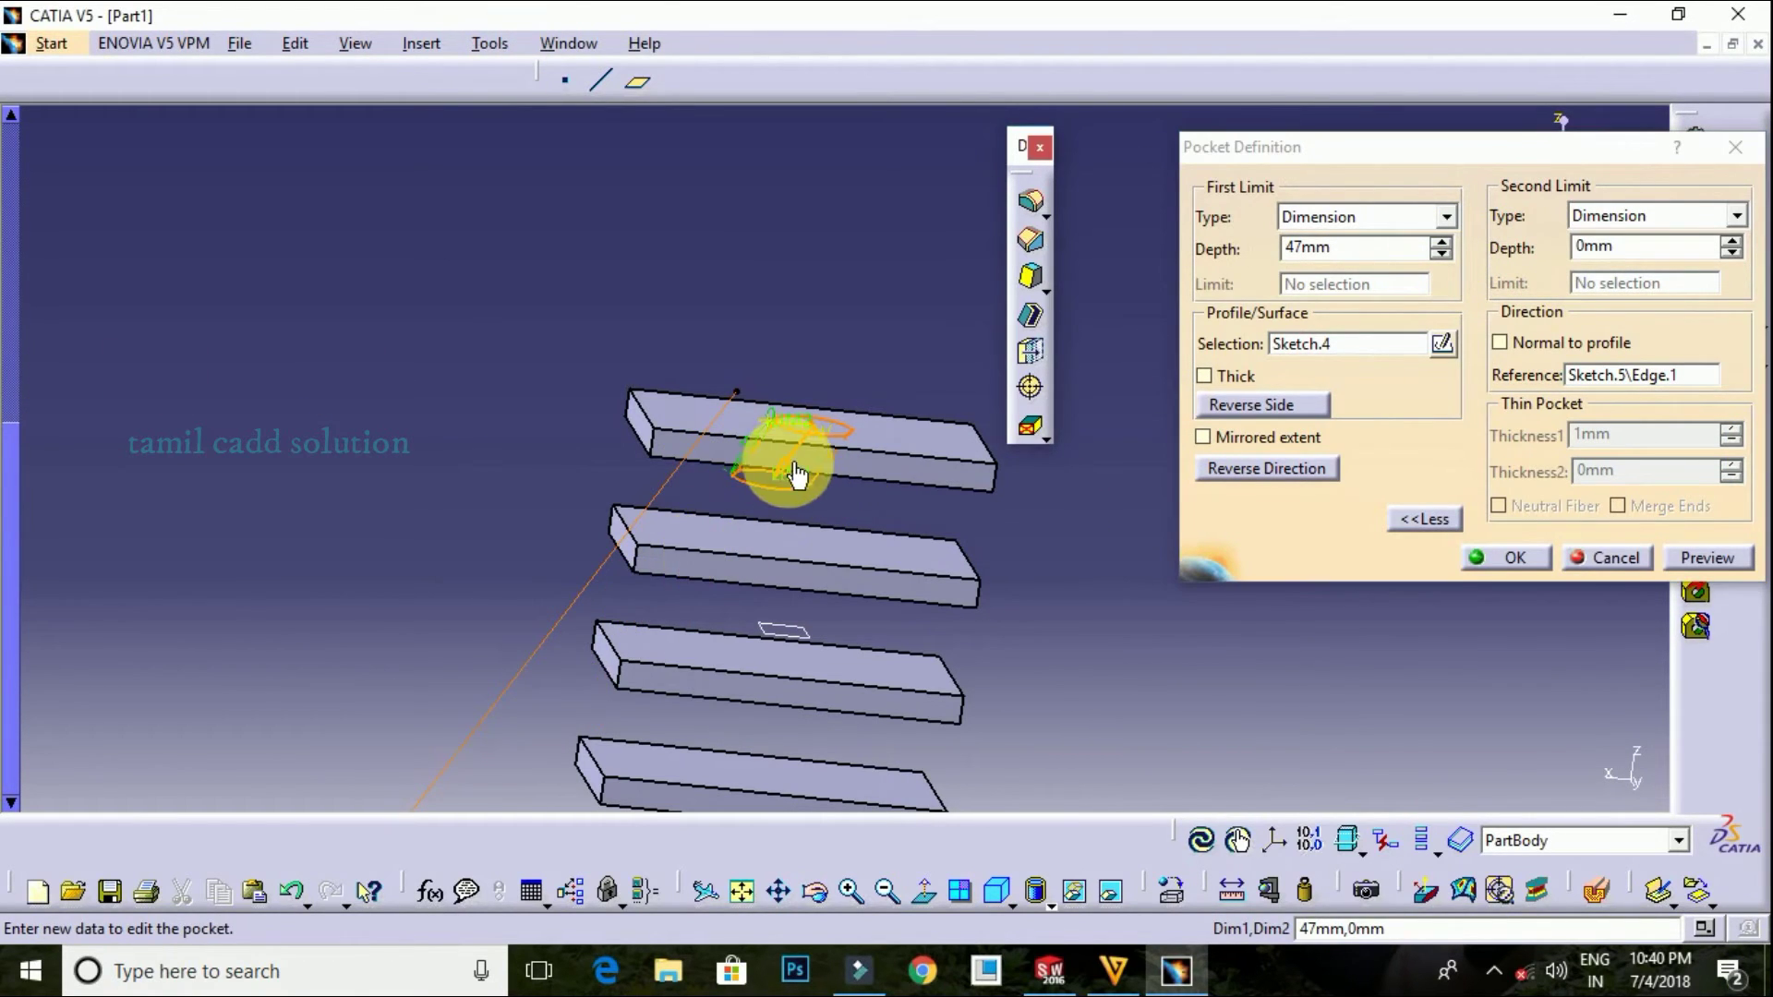
left_click(779, 487)
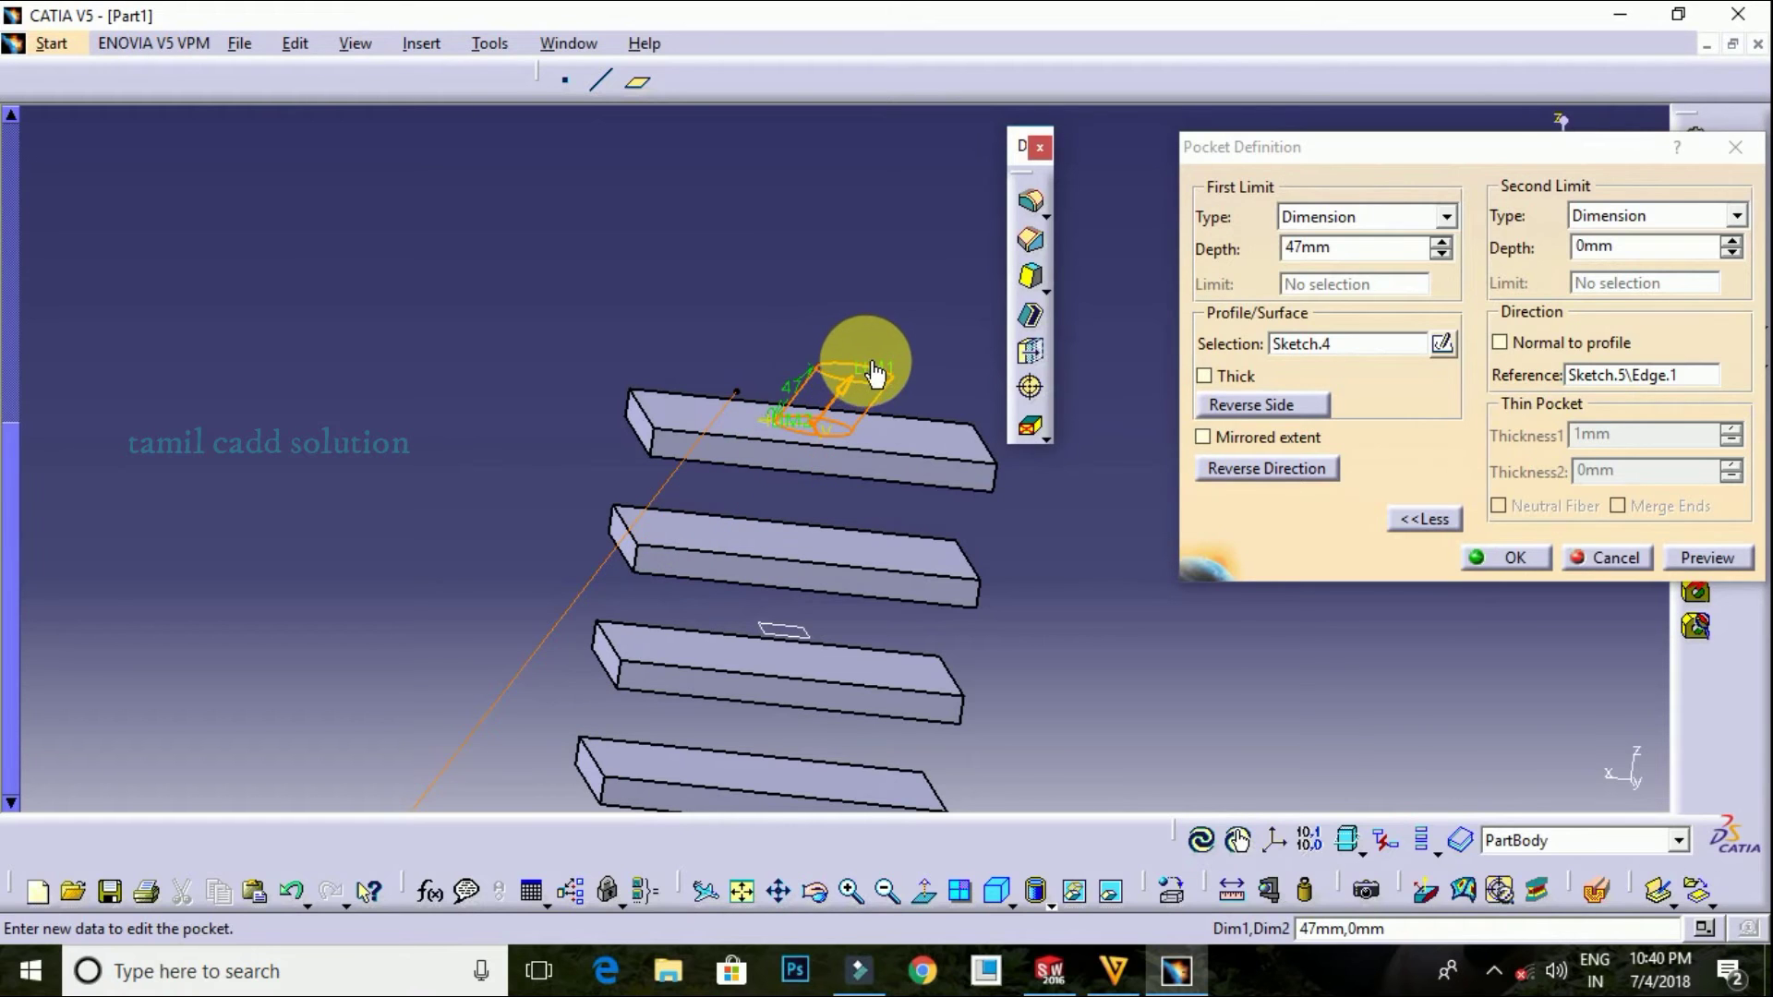
middle_click_drag(879, 384, 877, 264)
mouse_move(891, 242)
left_mouse_down()
mouse_move(1048, 138)
mouse_move(542, 849)
mouse_move(348, 850)
mouse_move(668, 688)
left_mouse_up()
mouse_move(667, 688)
middle_mouse_down()
mouse_move(585, 843)
mouse_move(745, 475)
middle_mouse_up()
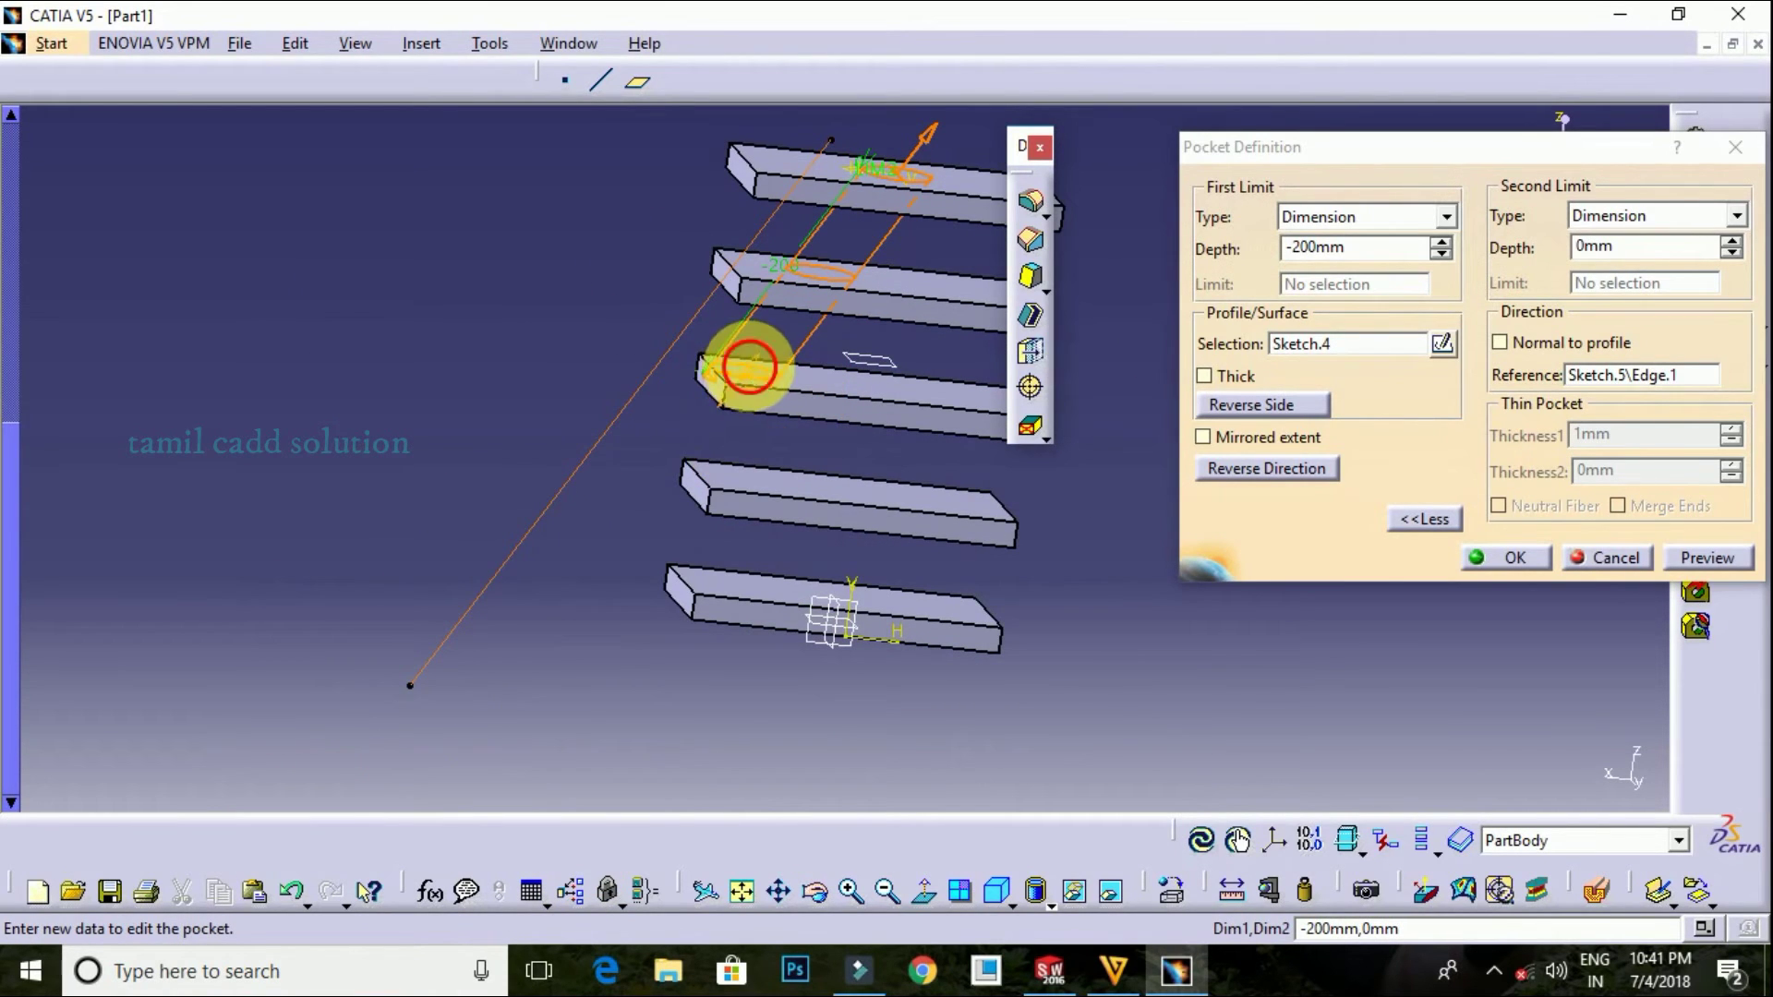
left_click_drag(748, 367, 317, 712)
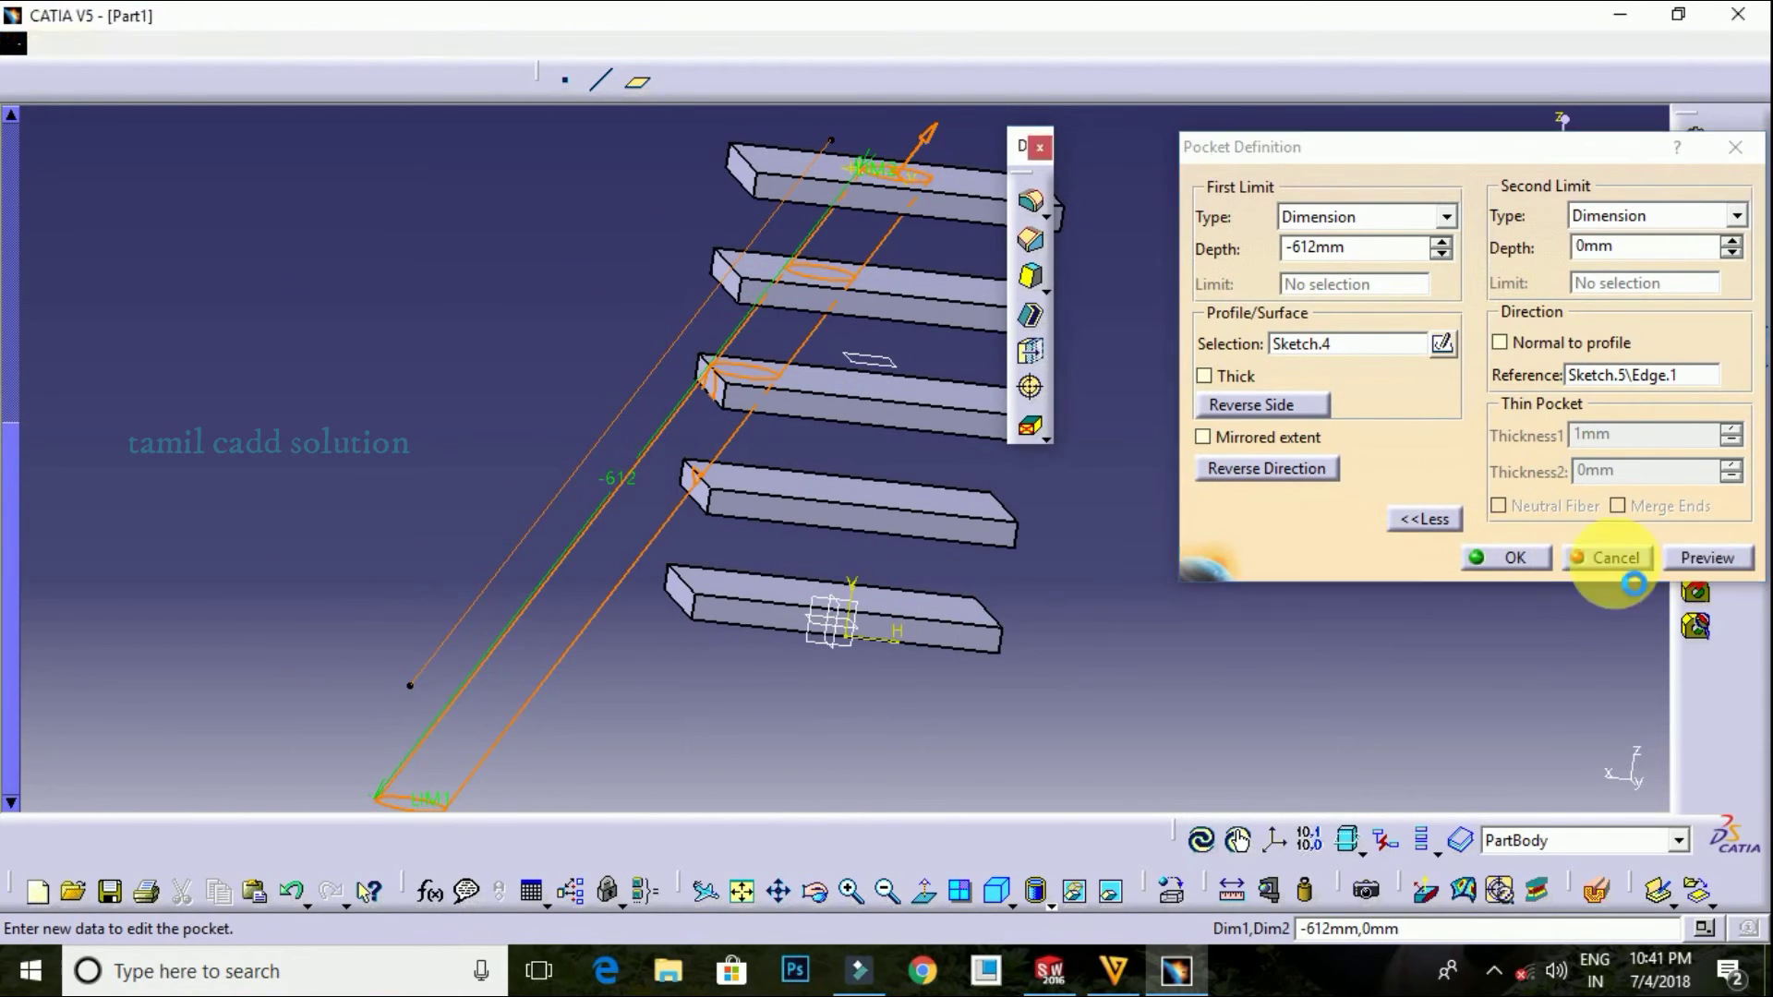
left_click(1512, 559)
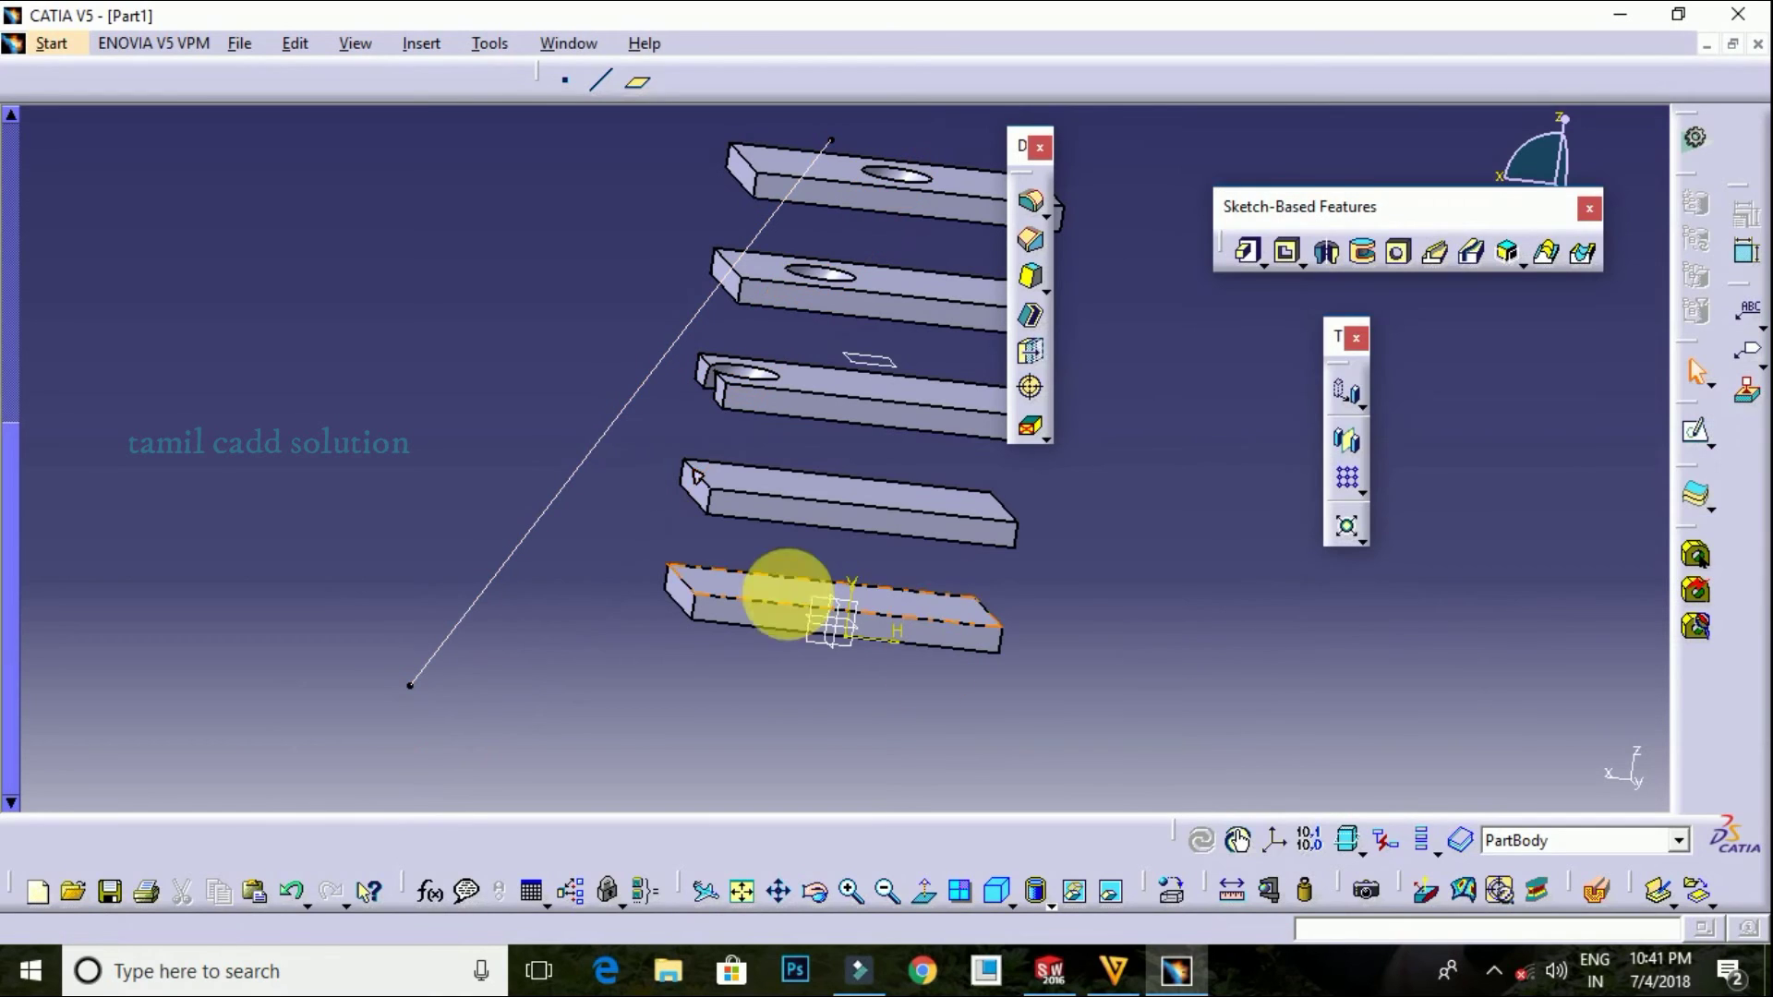
Hide the slanted sketch line and rotate the model to view the angled holes
right_click(598, 462)
left_click(651, 490)
mouse_move(628, 575)
middle_mouse_down()
mouse_move(783, 725)
mouse_move(887, 681)
mouse_move(919, 839)
mouse_move(792, 614)
middle_mouse_up()
mouse_move(802, 750)
middle_mouse_down()
mouse_move(613, 823)
mouse_move(736, 886)
mouse_move(963, 383)
mouse_move(819, 384)
mouse_move(850, 463)
mouse_move(835, 491)
middle_mouse_up()
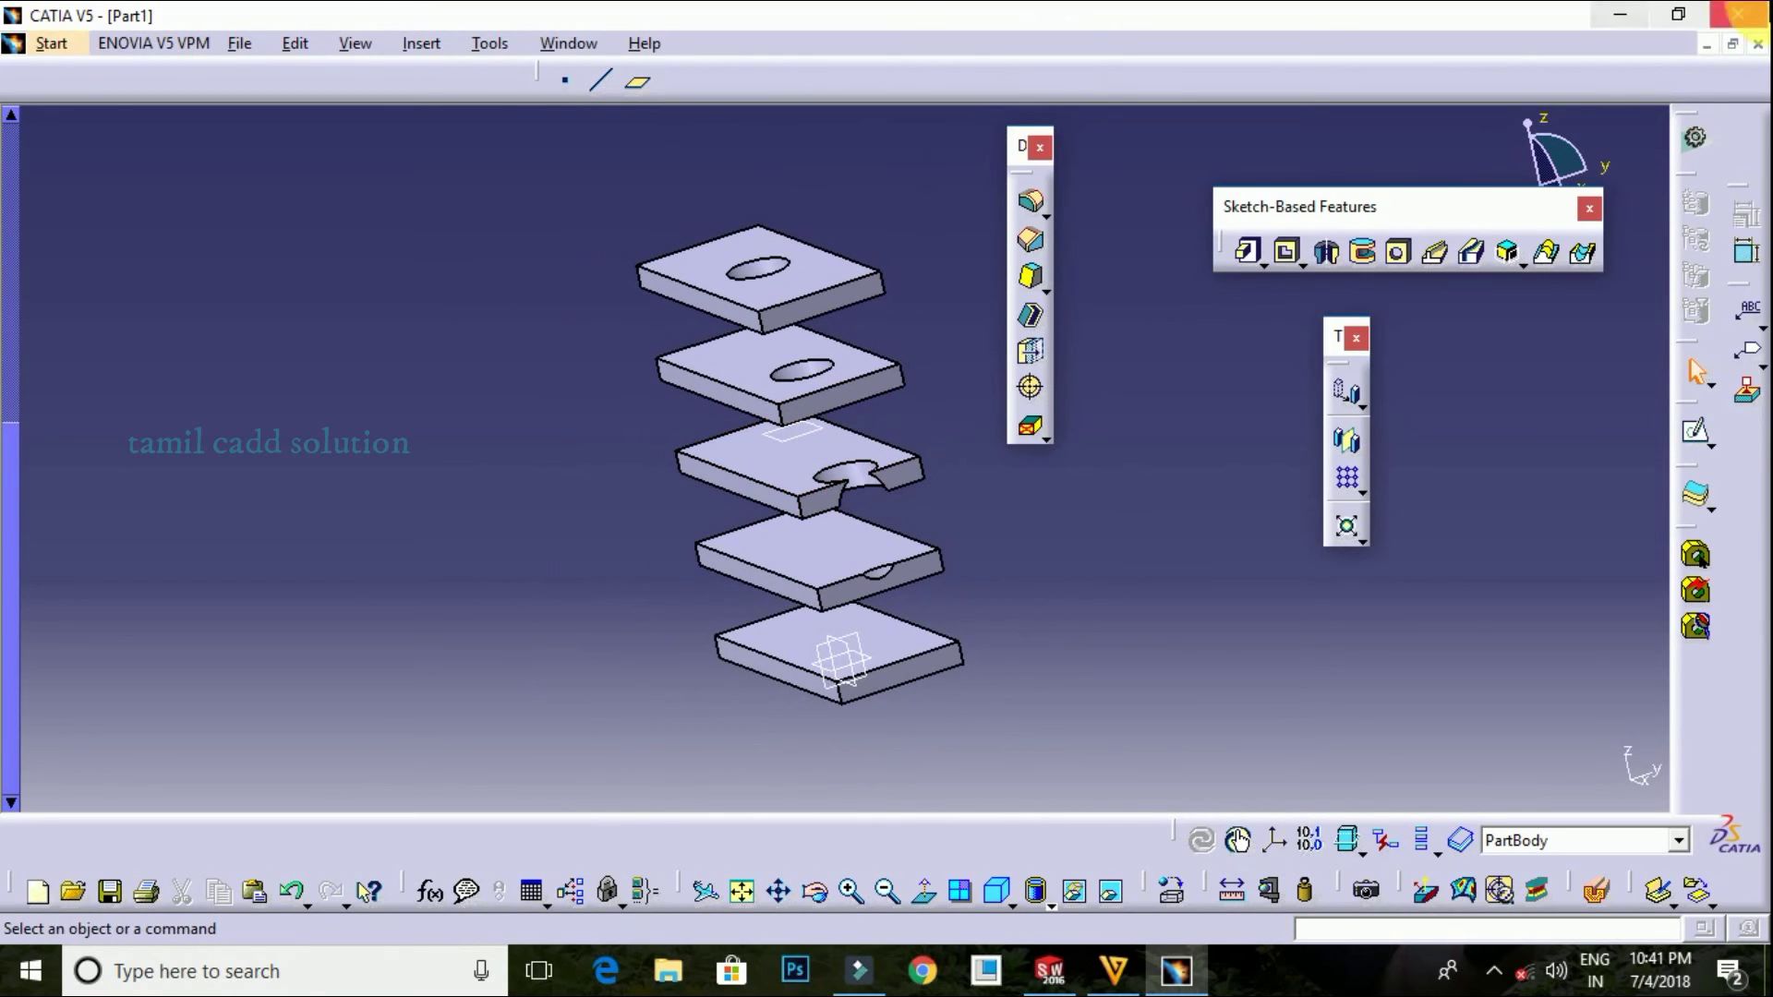
Open a Pocket definition and close it without making changes
left_click(1285, 250)
left_click(1439, 518)
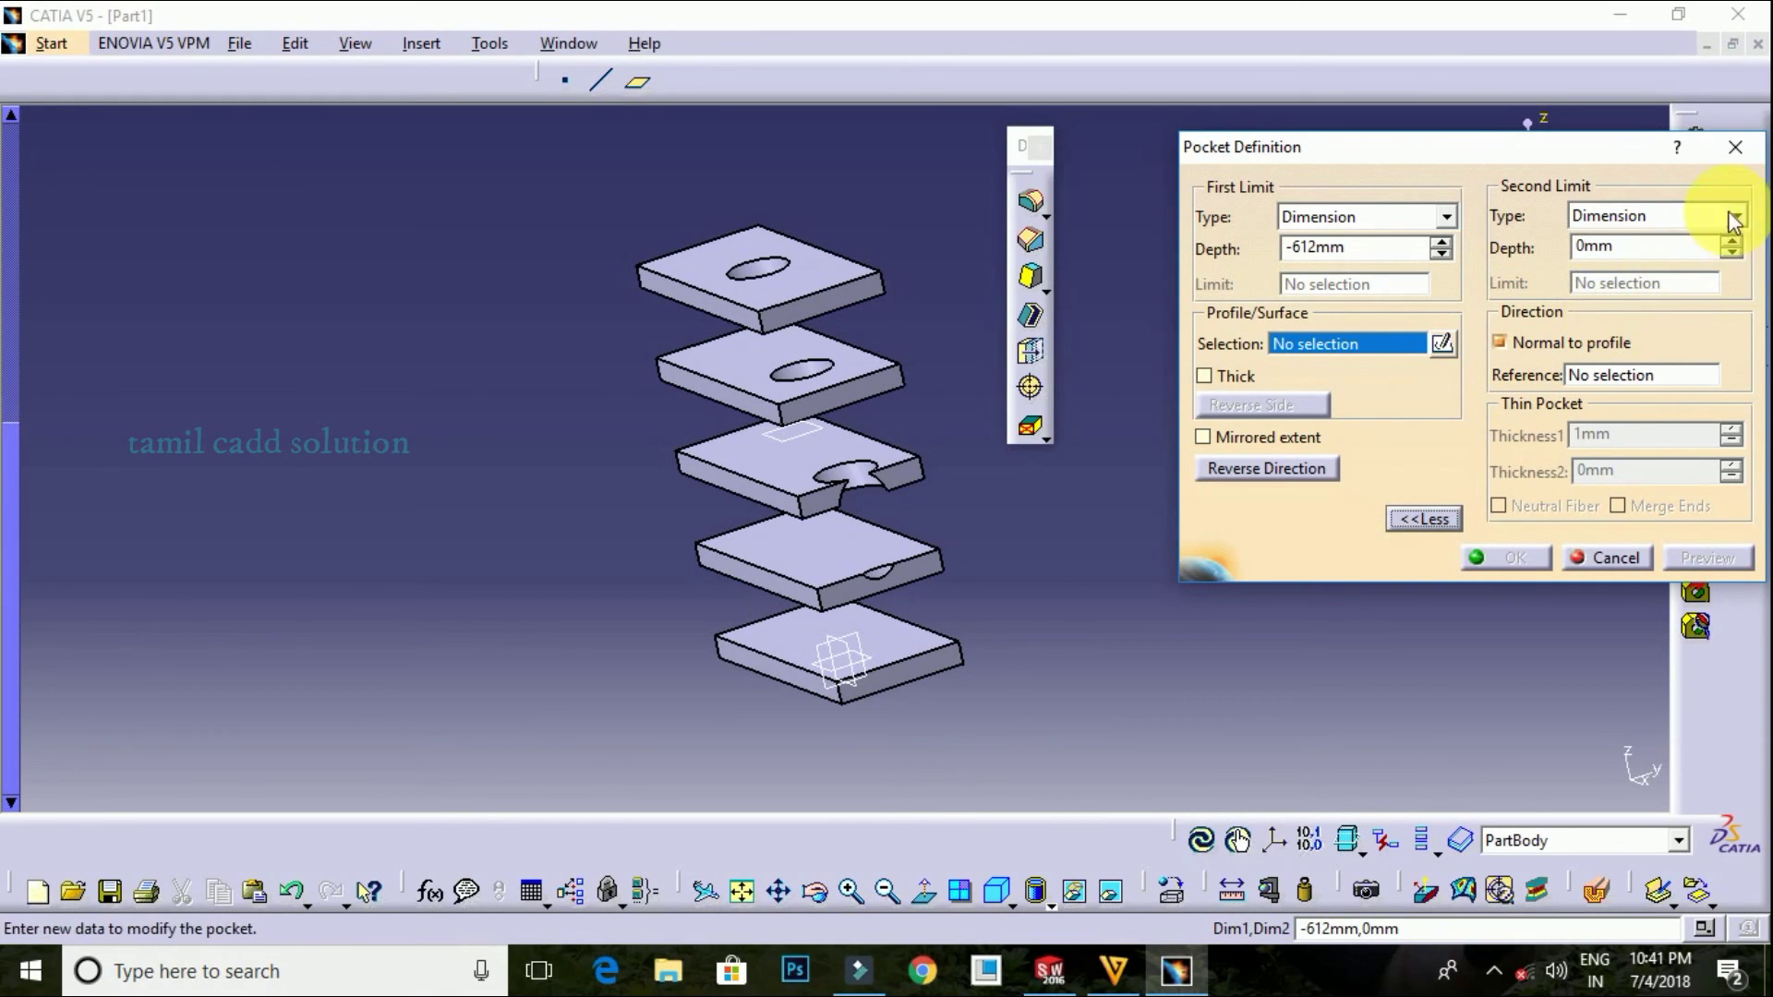
left_click(1735, 147)
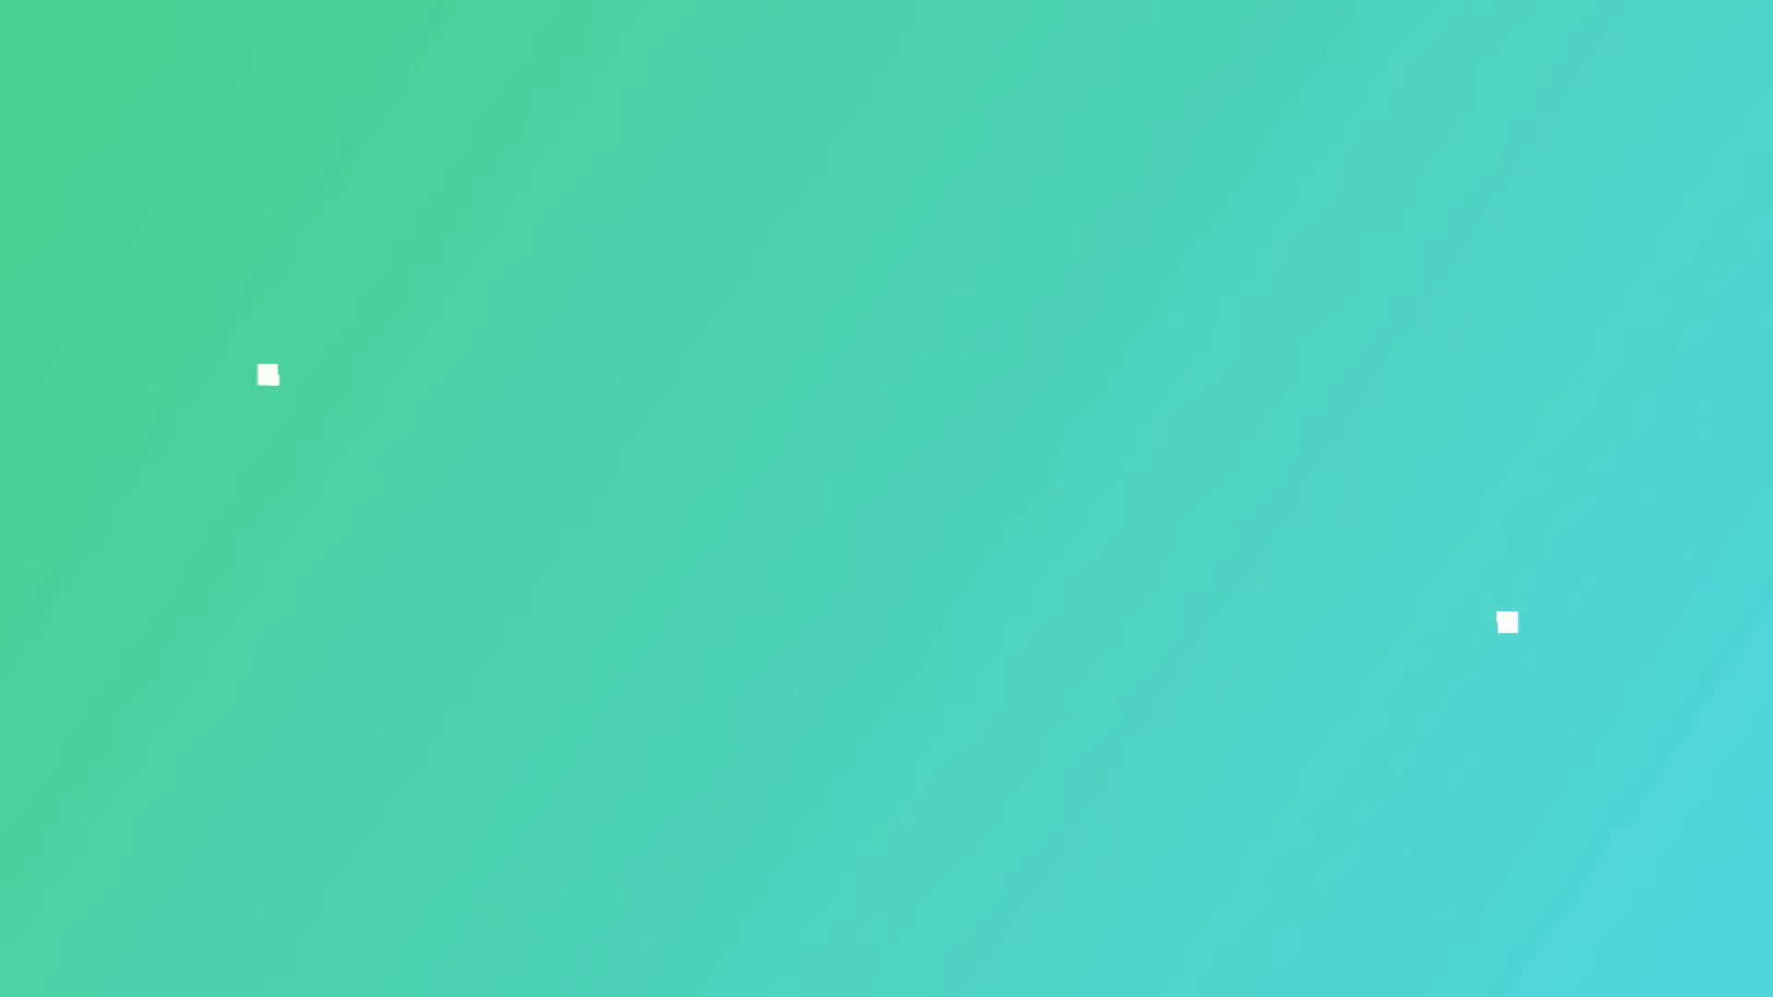